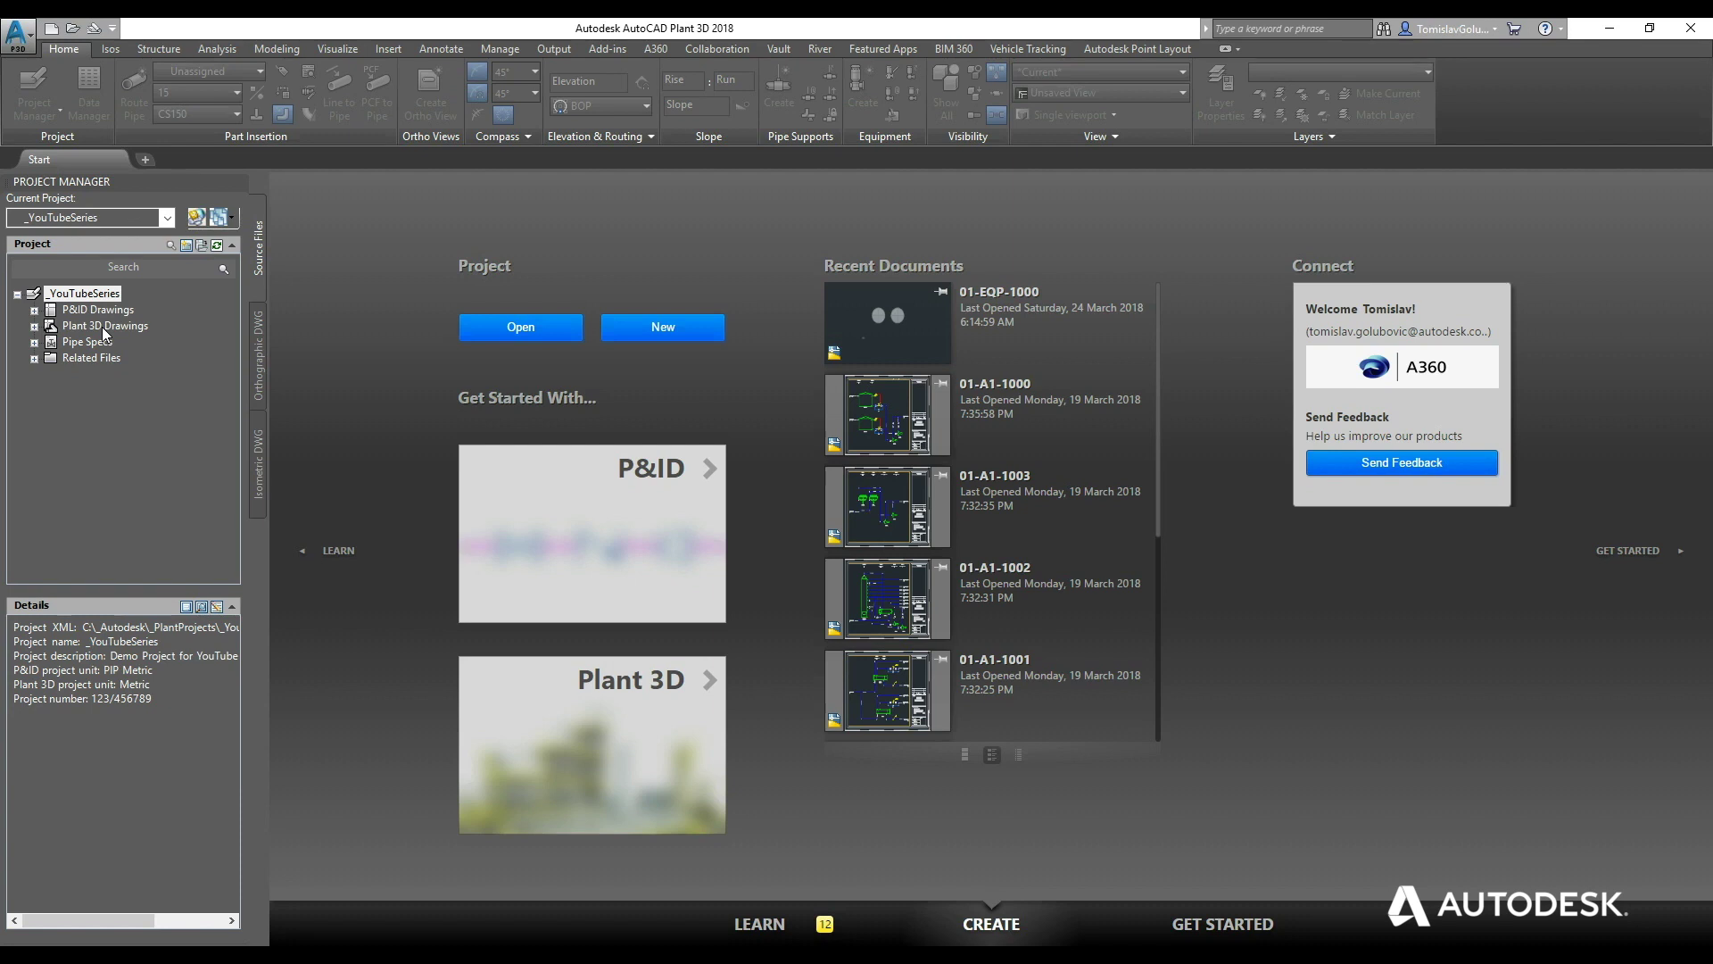
Create a new folder named Structural under Plant 3D Drawings in the project.
double_click(104, 328)
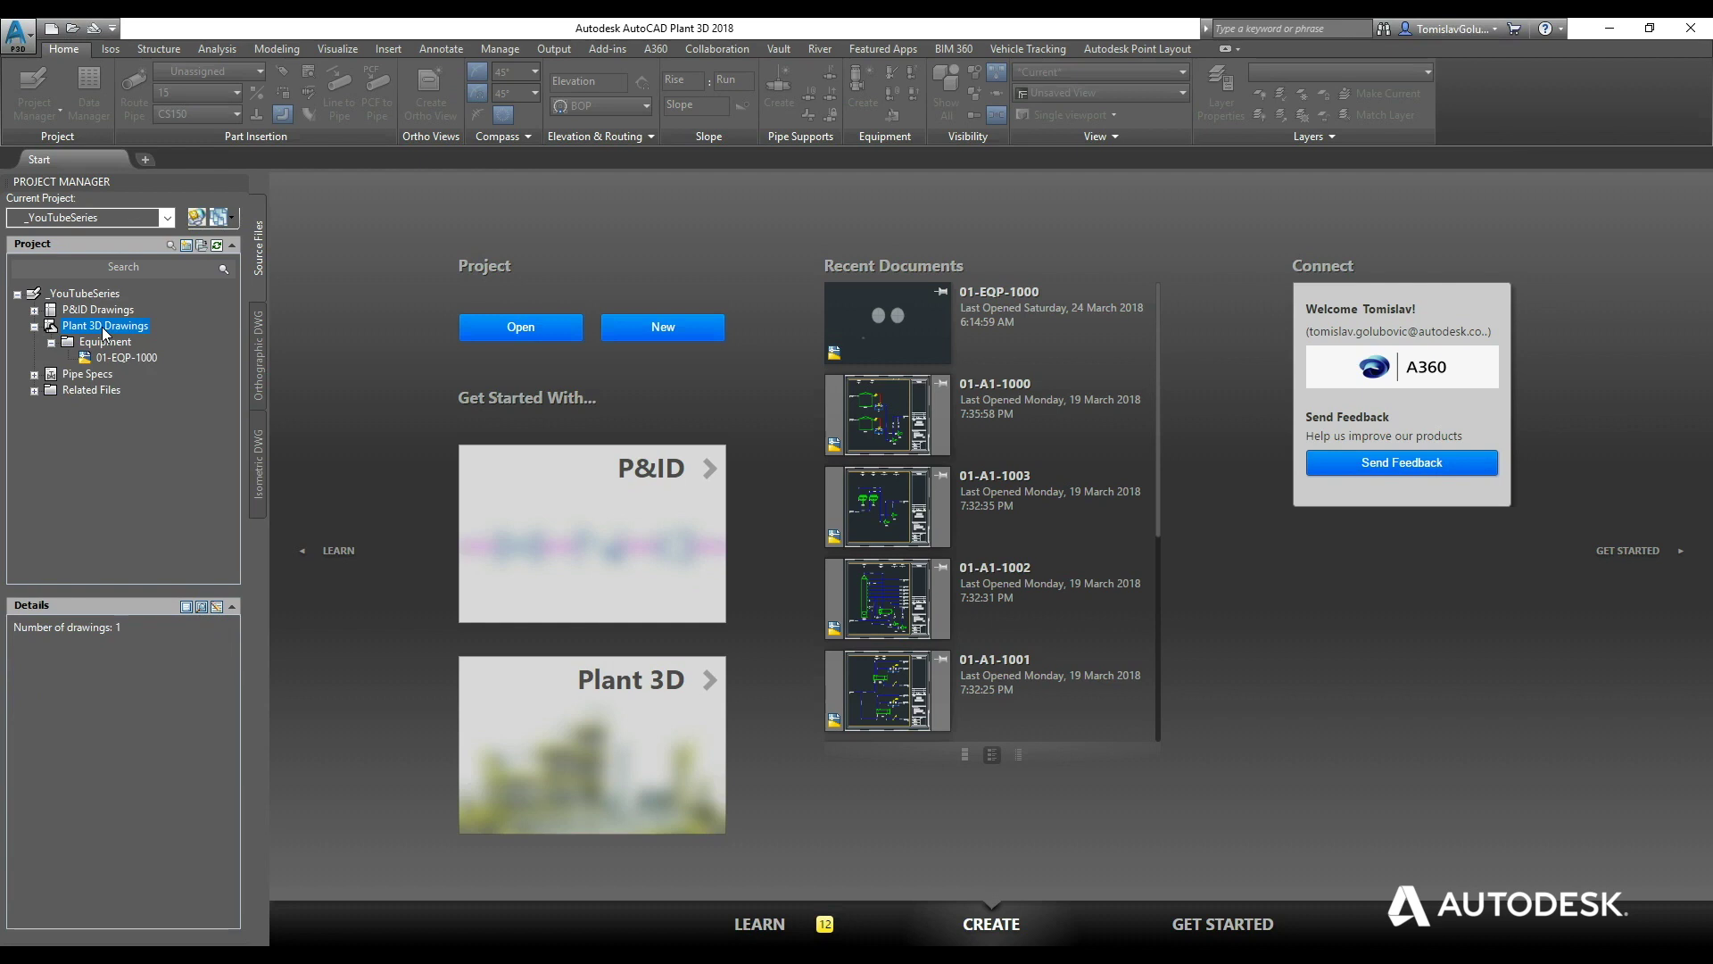
right_click(104, 333)
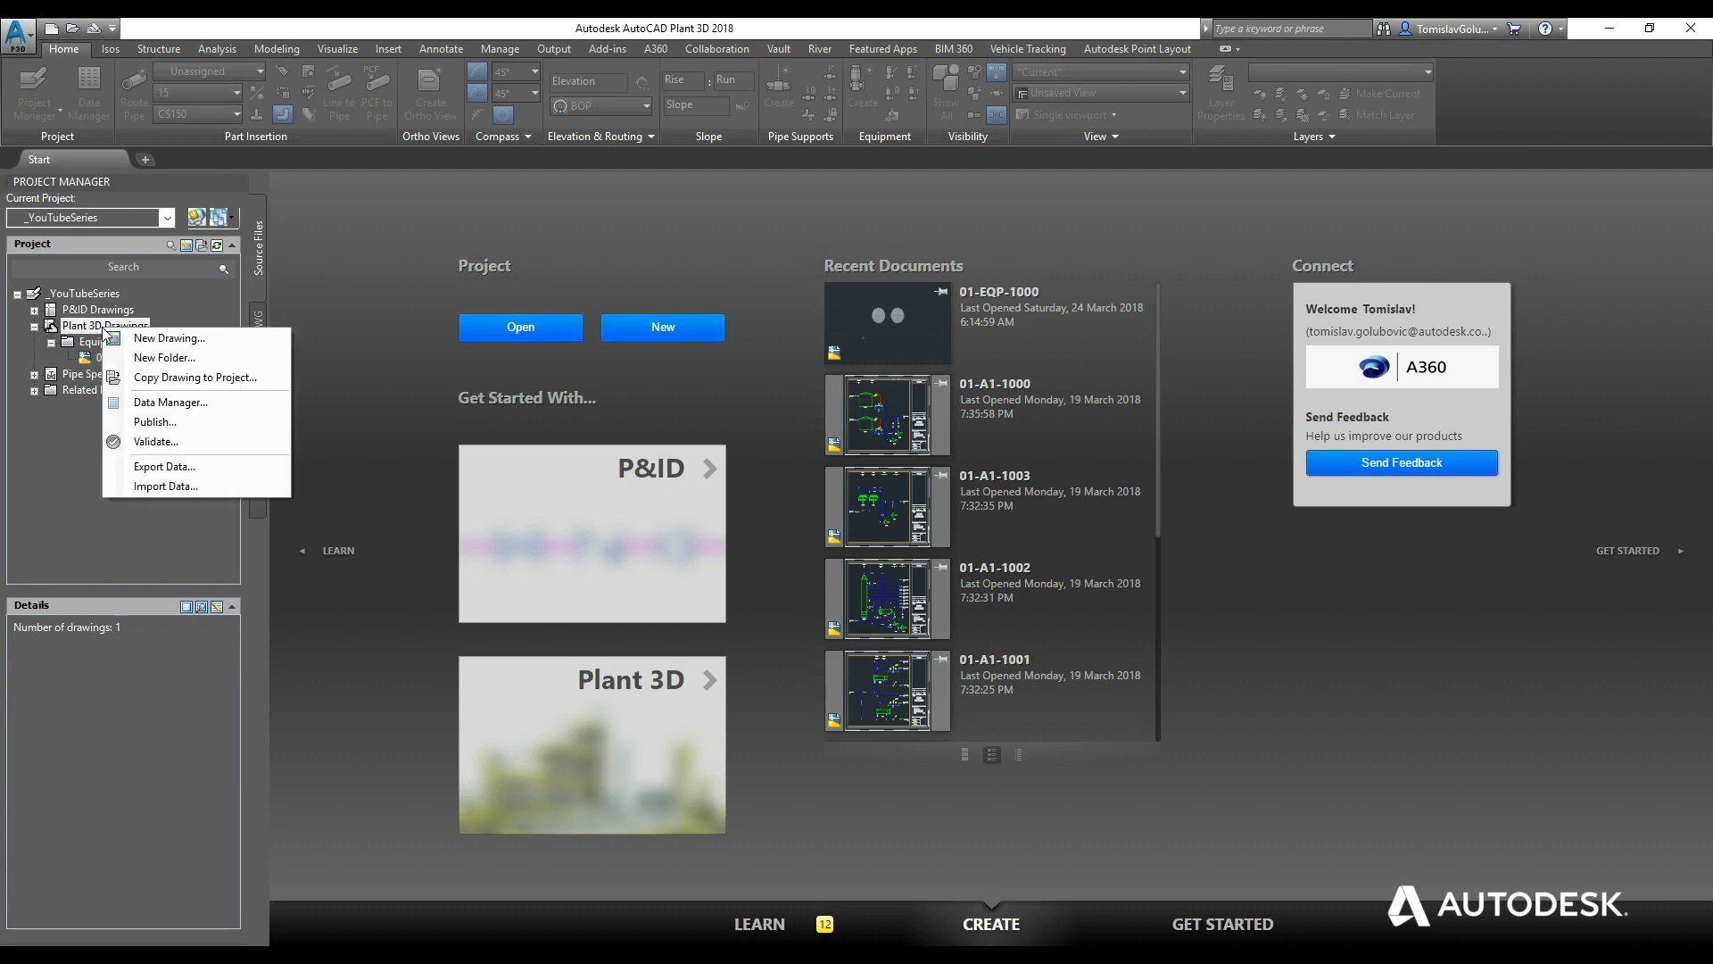
click(385, 450)
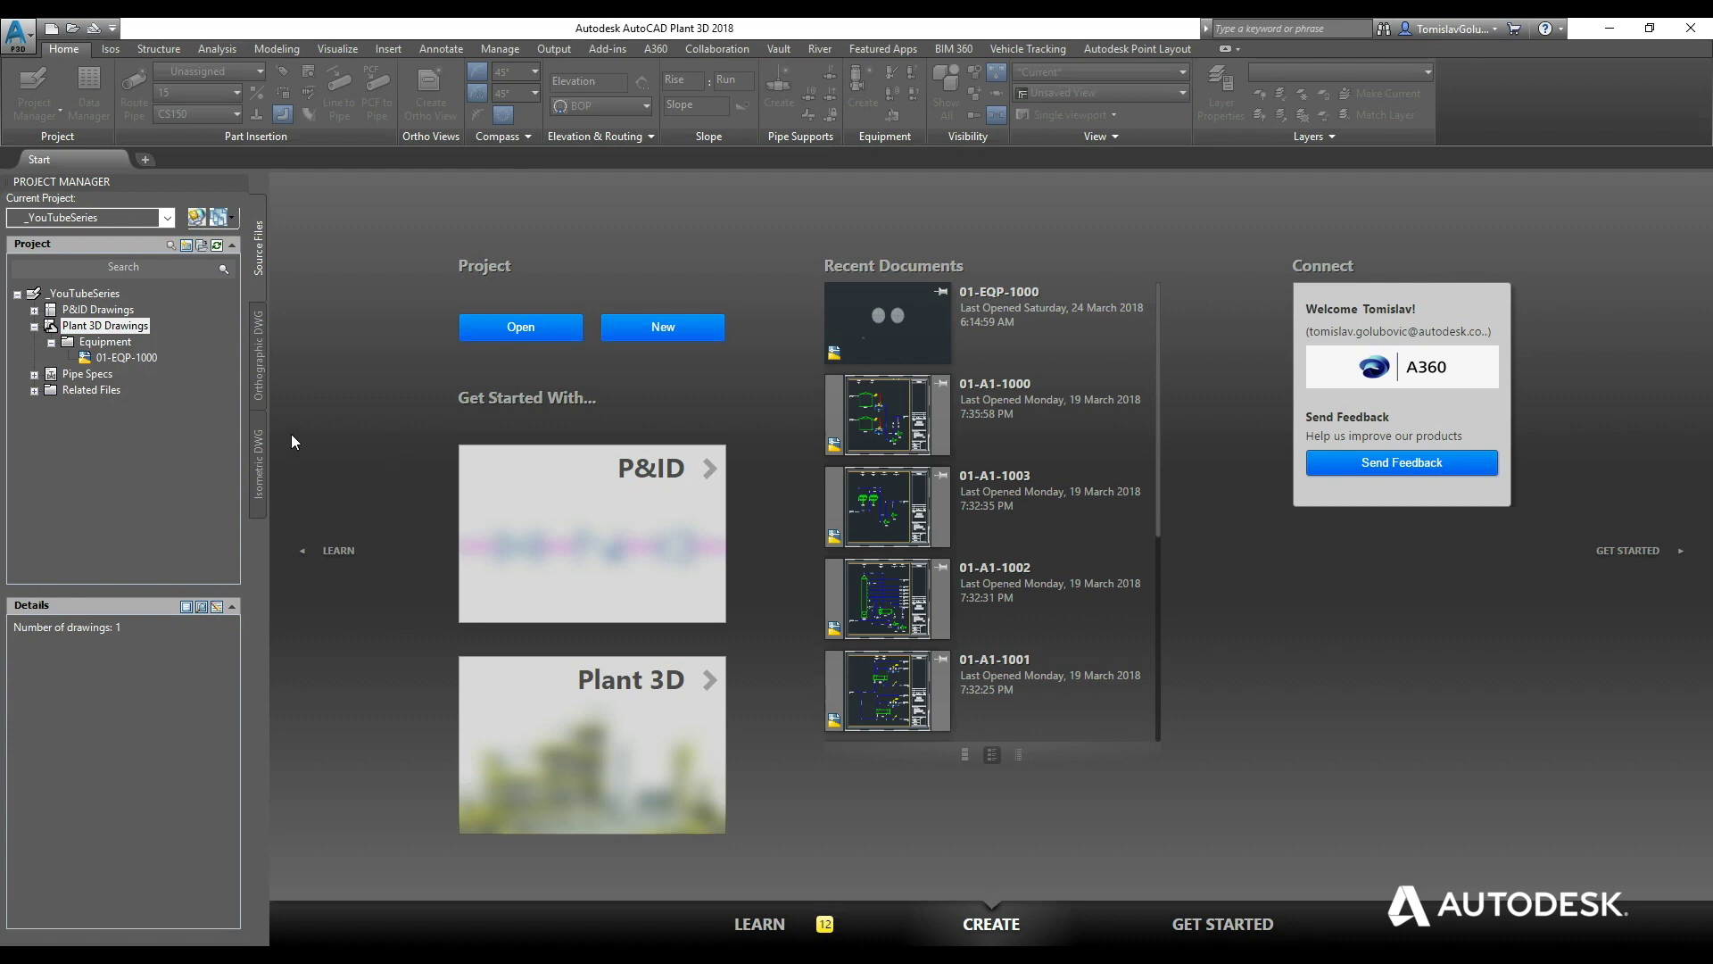
drag(529, 242, 965, 413)
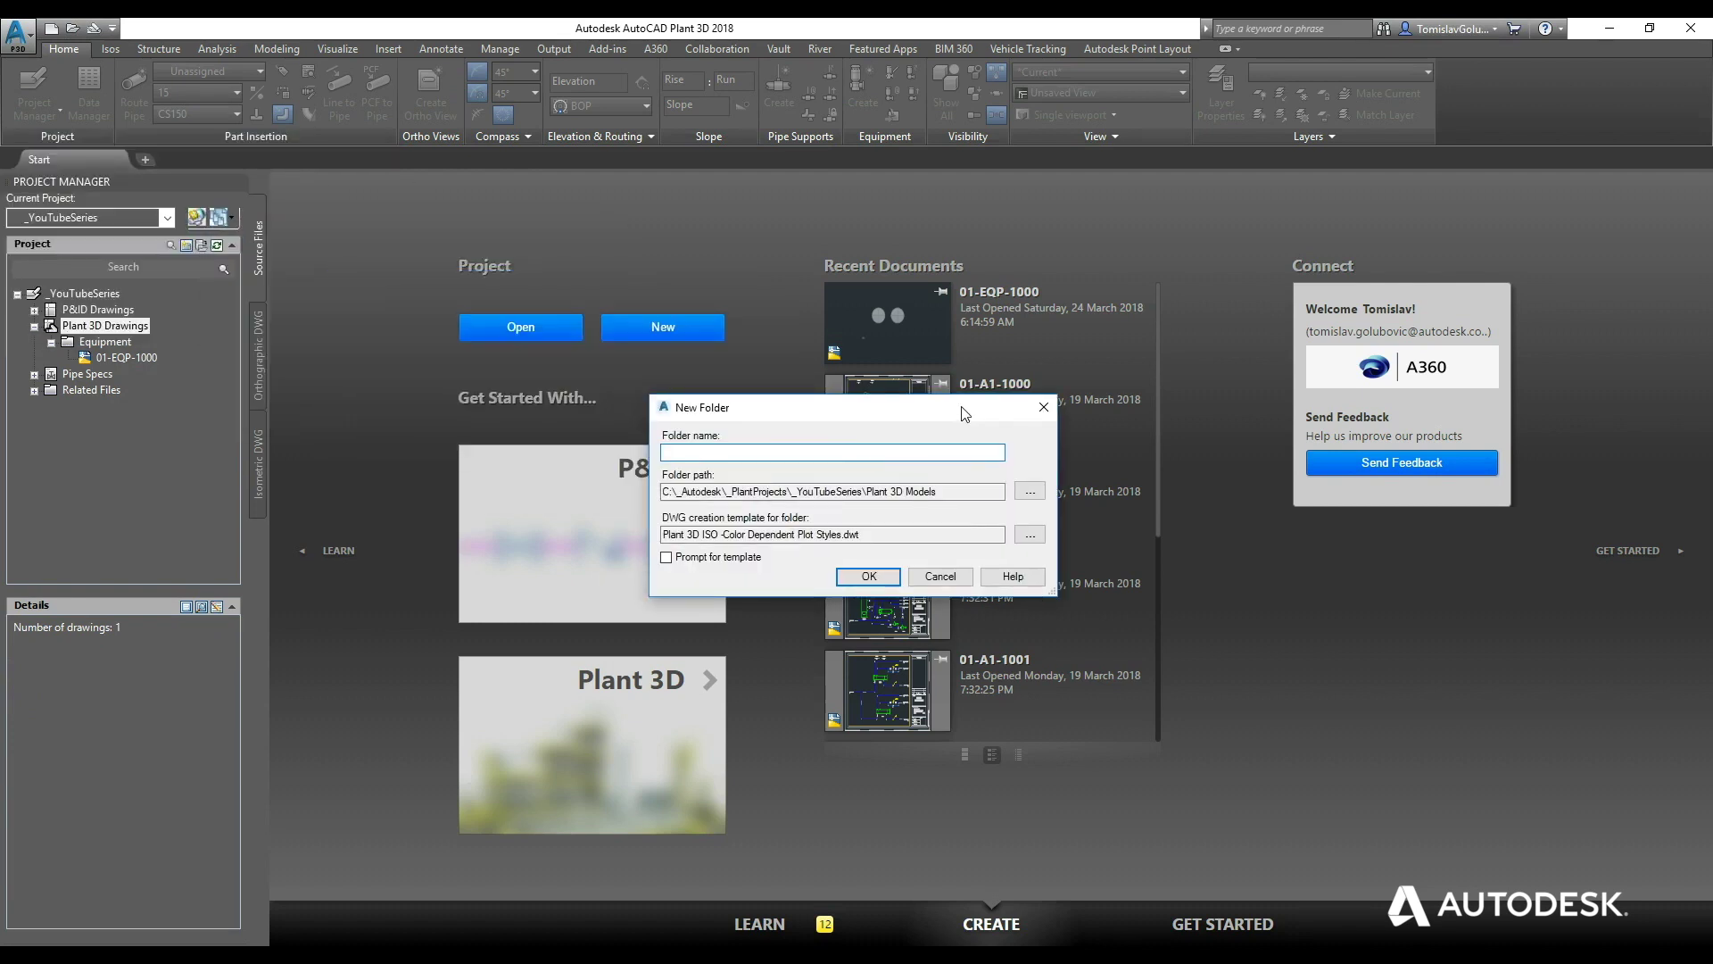
text(Structural)
click(868, 575)
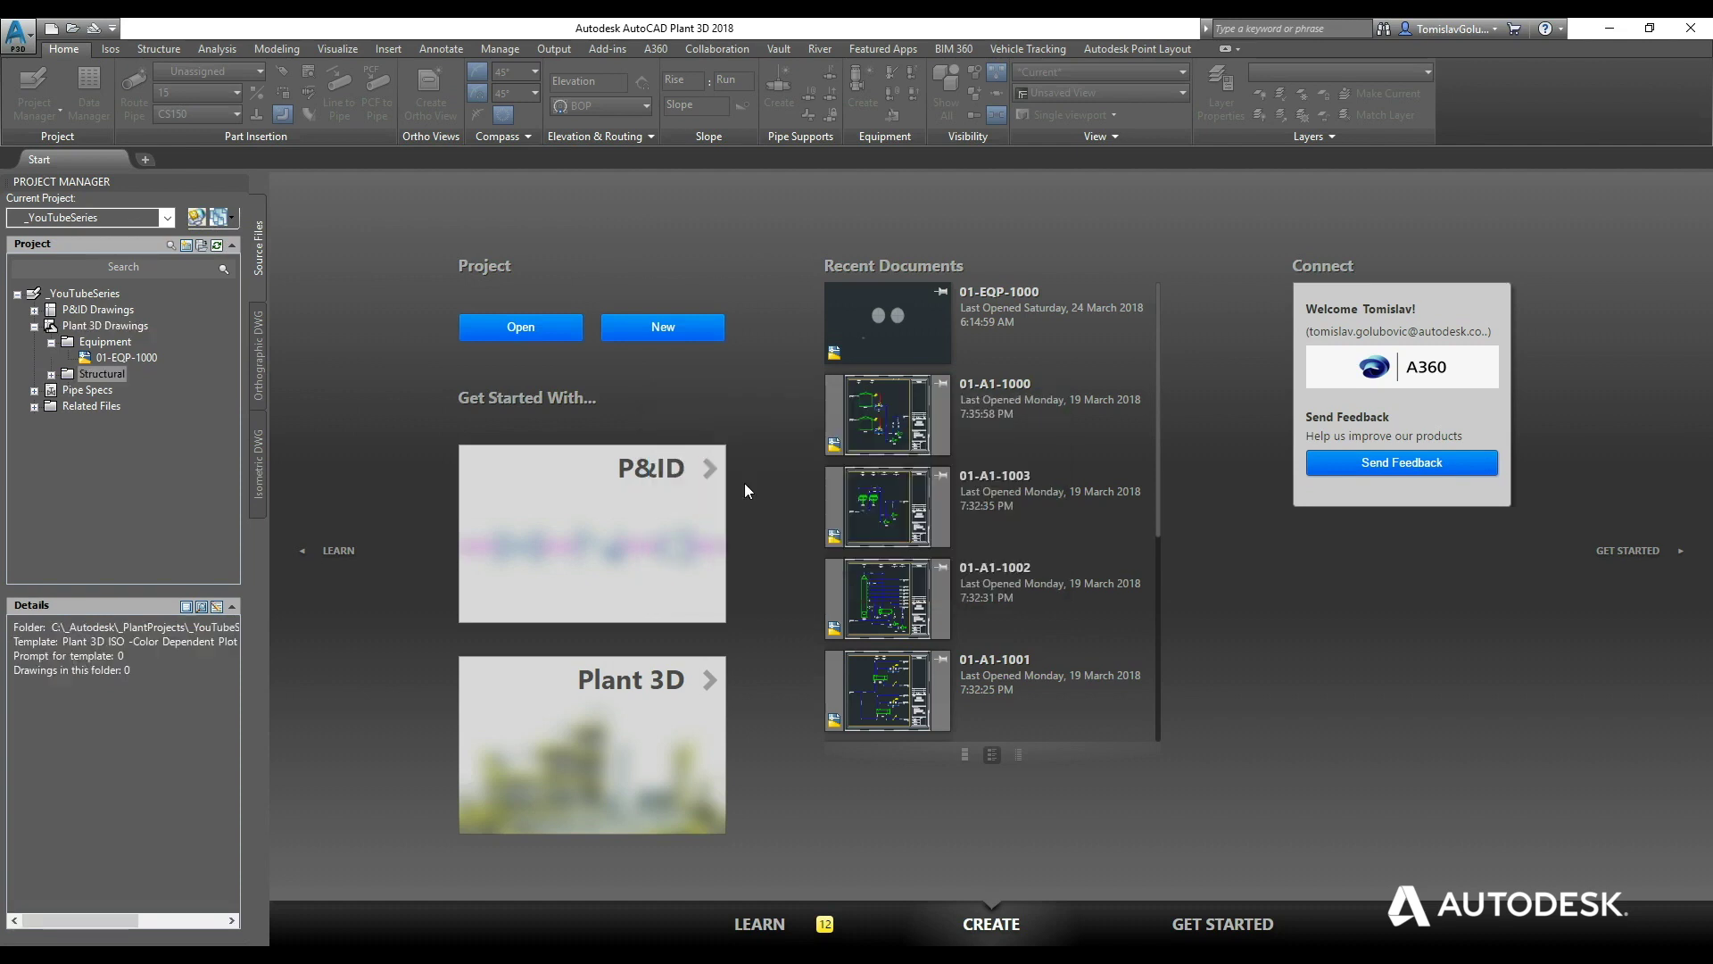
Add a subfolder named Plant3D inside the Structural folder.
click(63, 375)
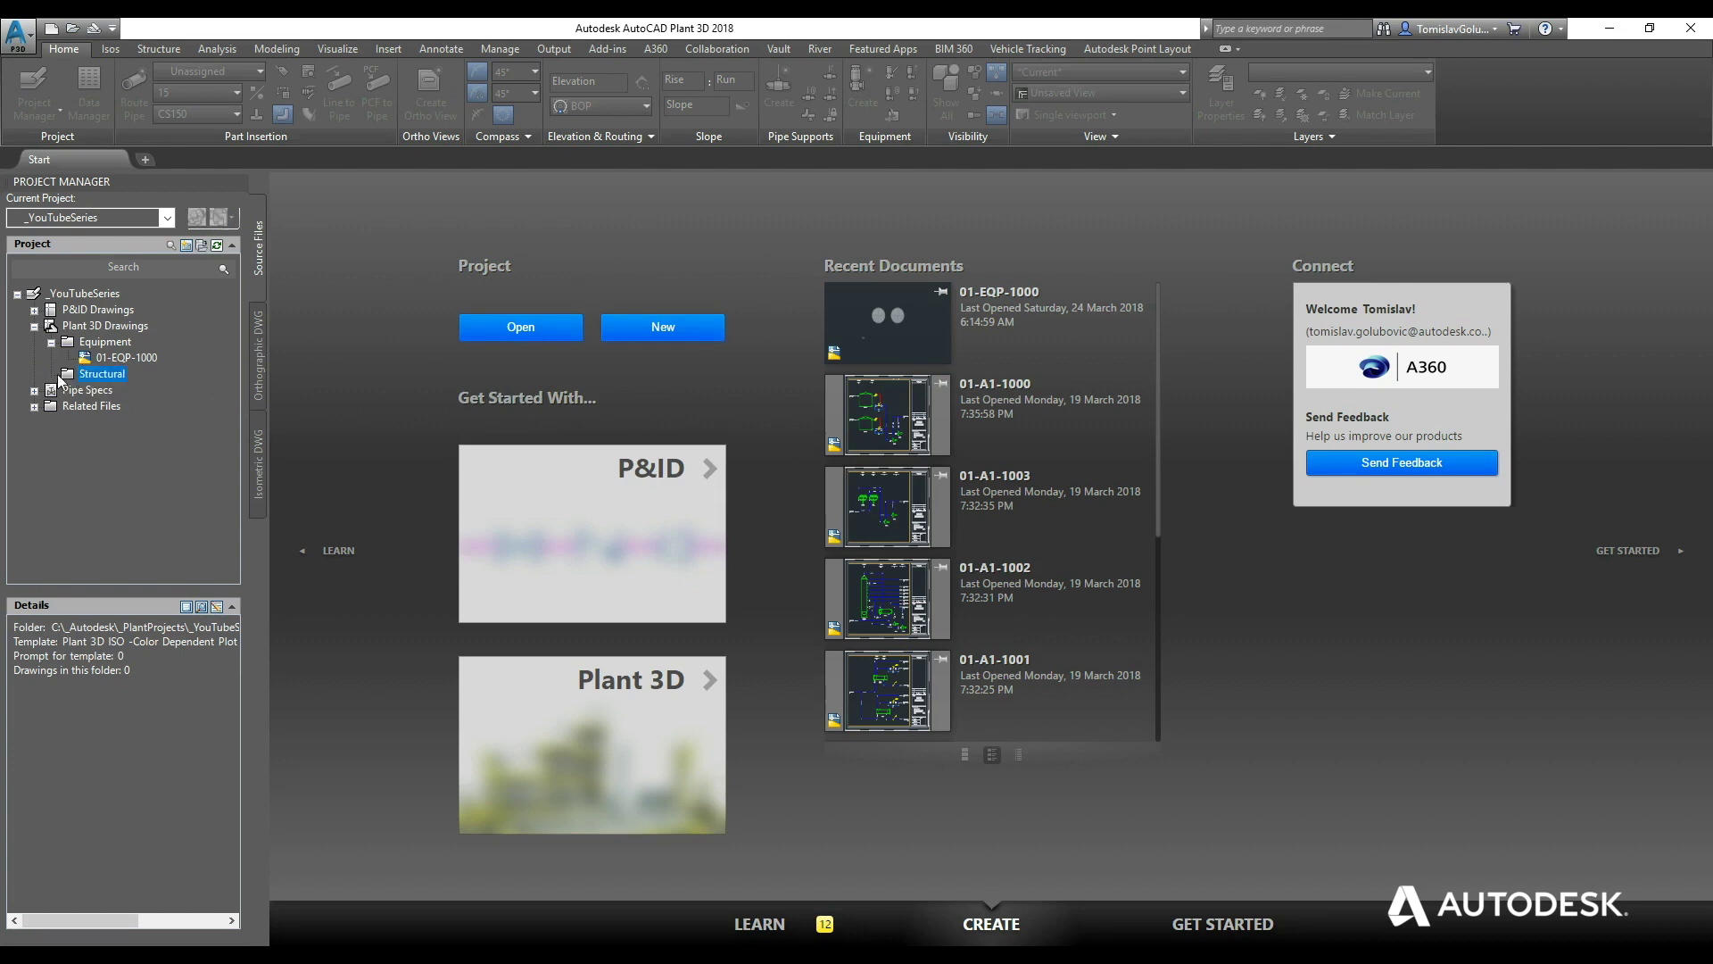
right_click(86, 375)
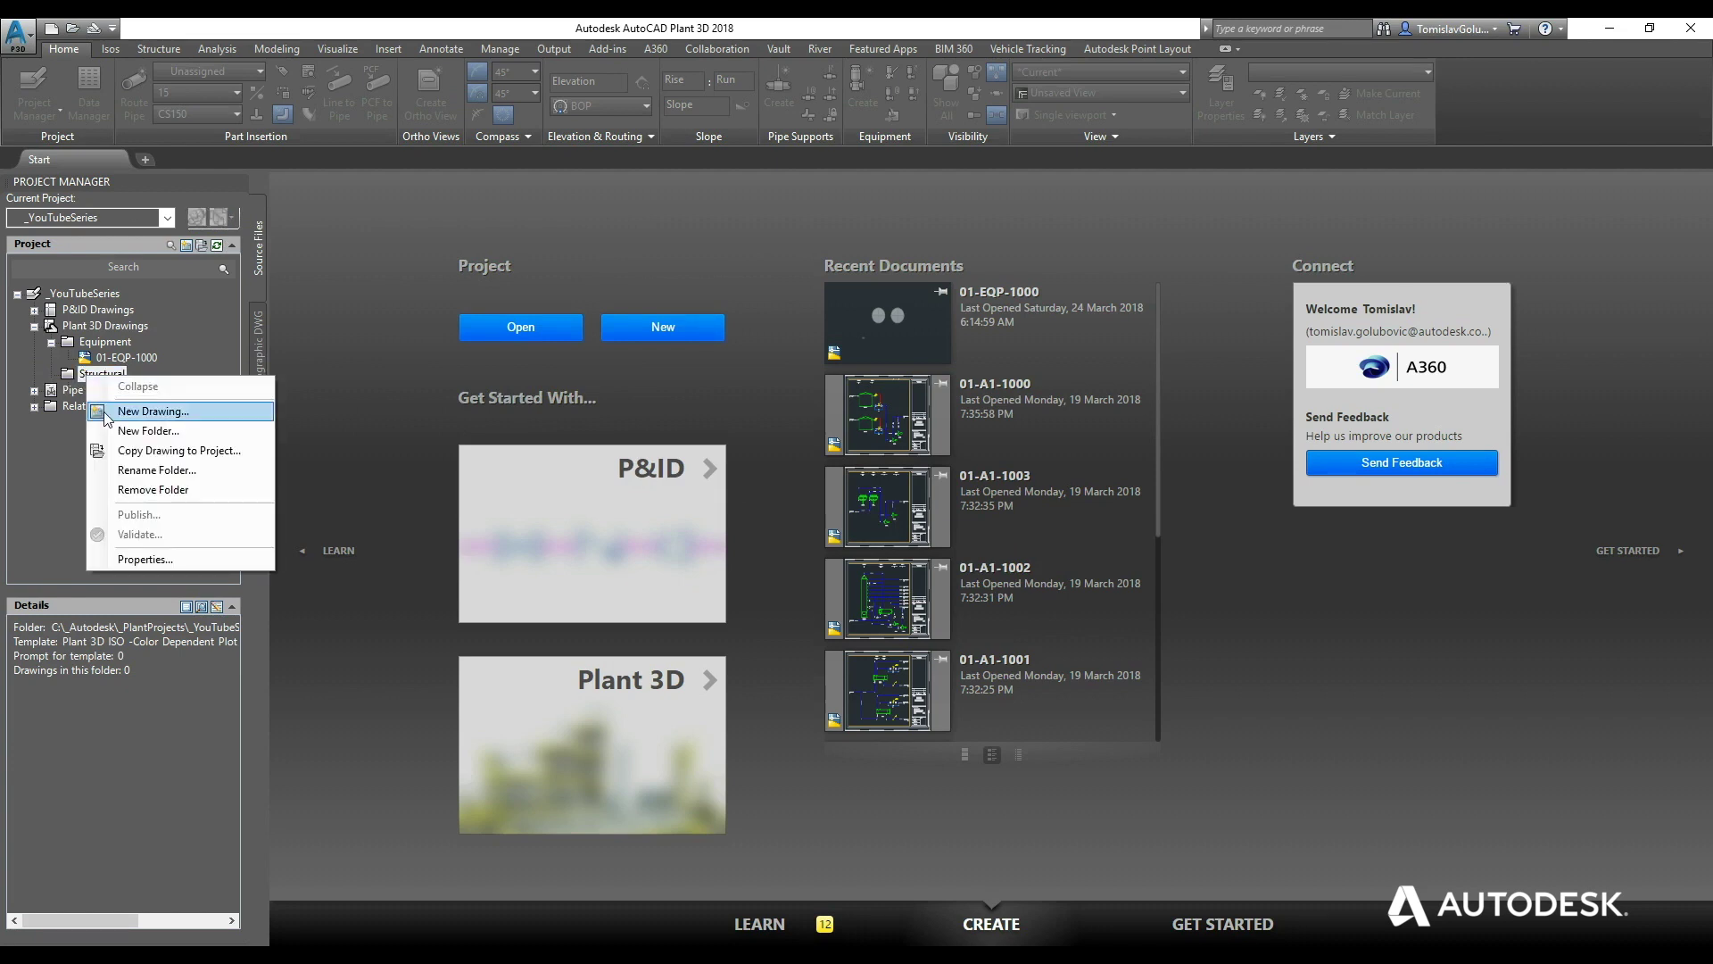
click(112, 432)
text(Plant3D)
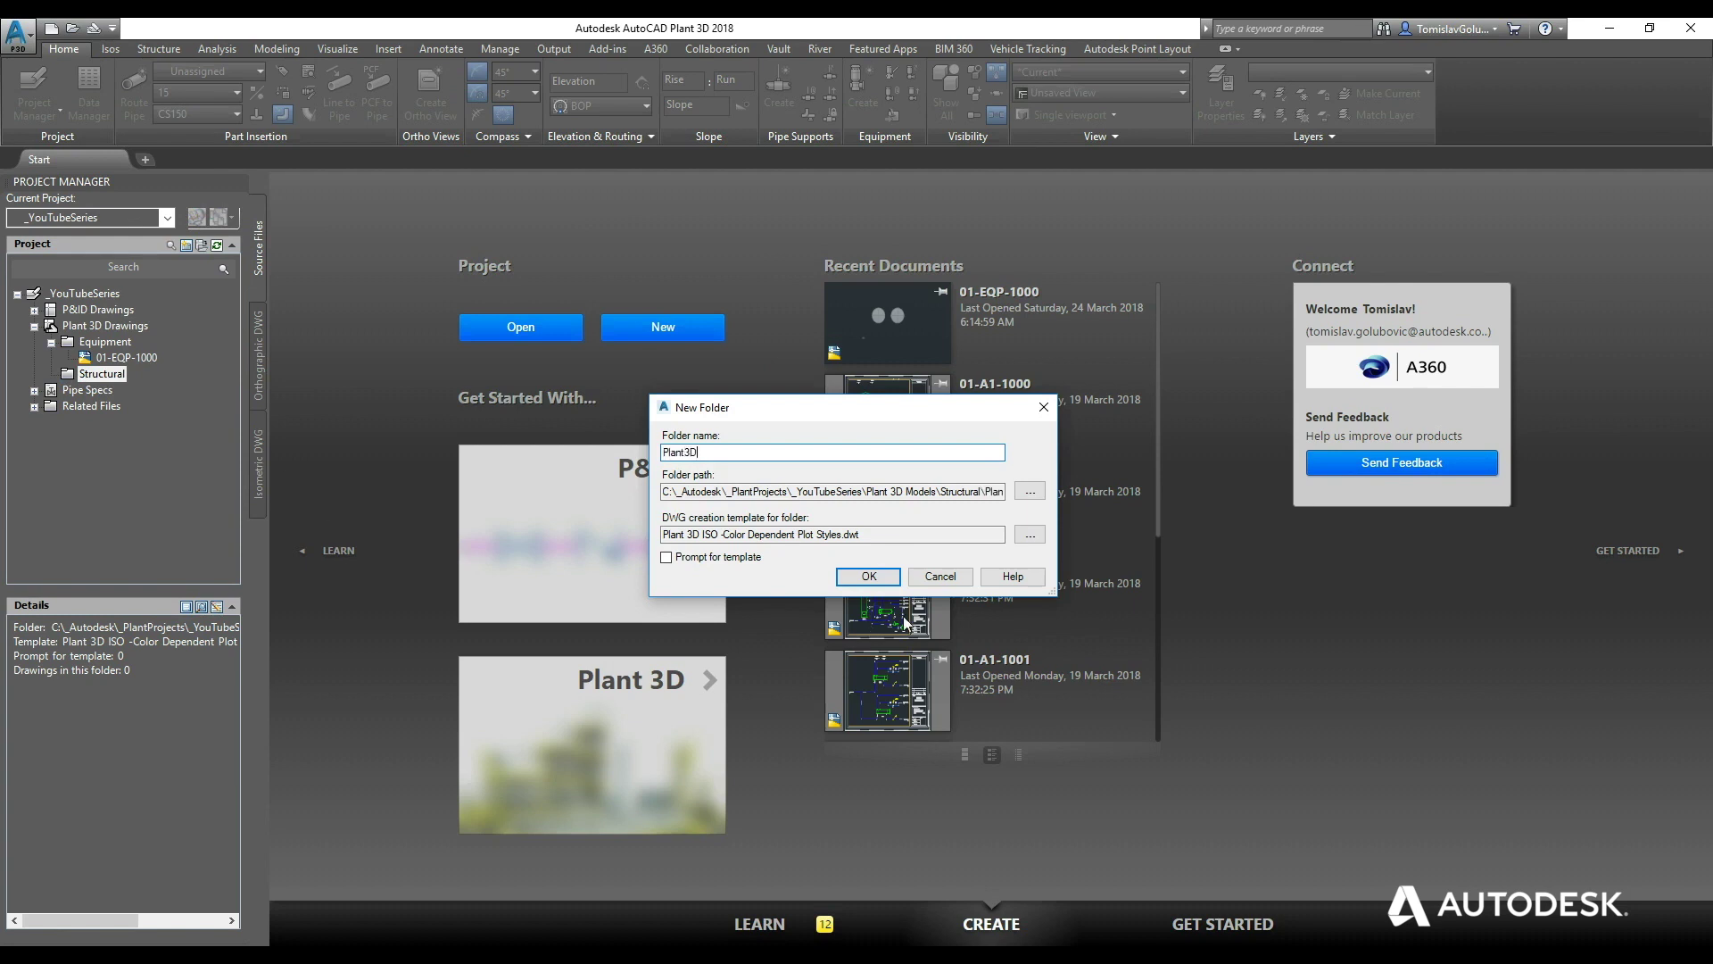
click(868, 577)
Add a second subfolder named AdvanceSteel inside the Structural folder.
right_click(92, 379)
click(121, 430)
text(AdvanceSteel)
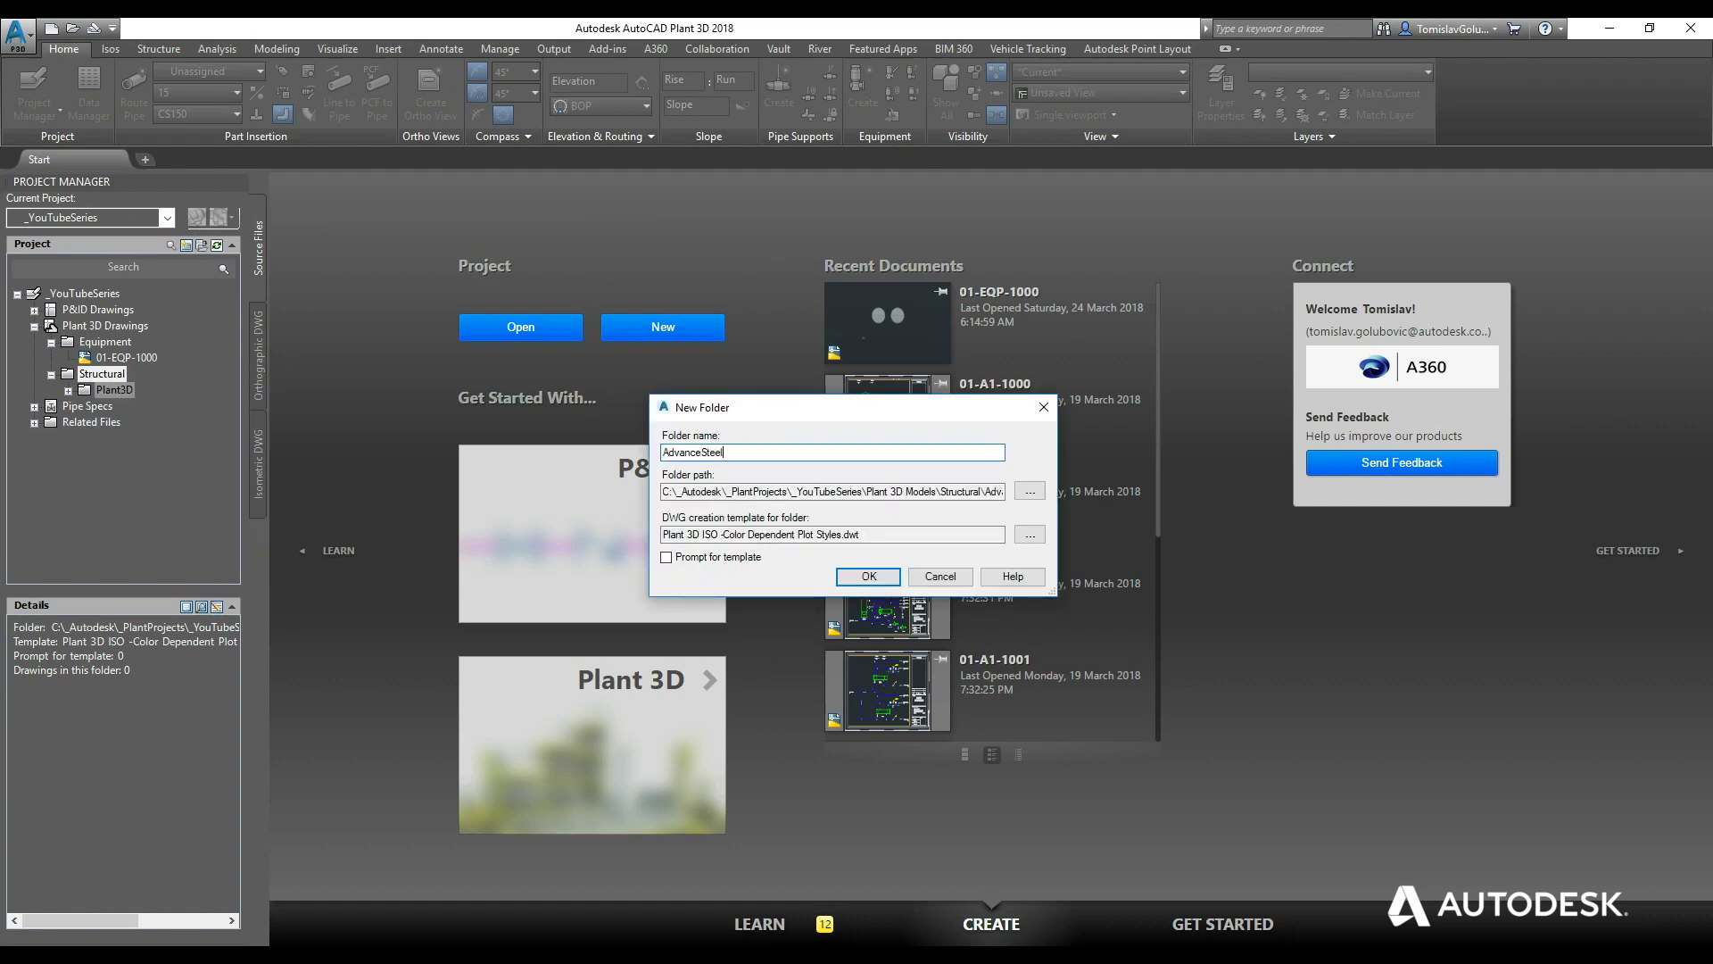
click(852, 578)
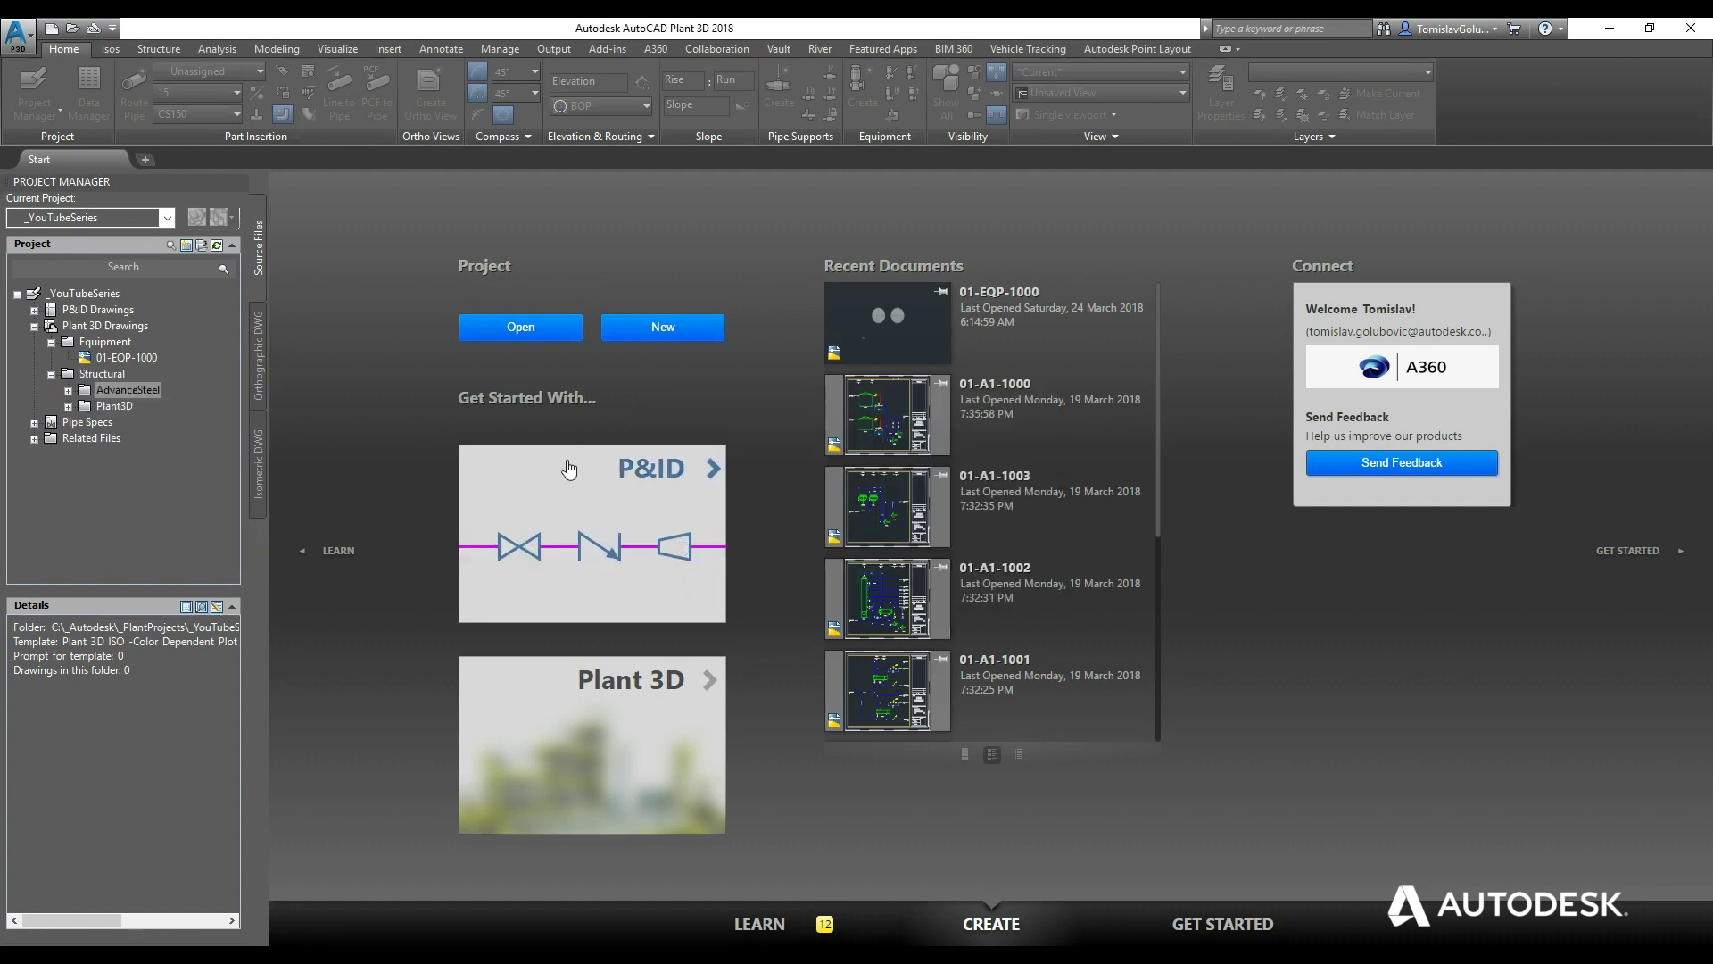
Create a new drawing named 01-STR-1000 in the Plant3D folder, keeping the default author and template.
click(124, 406)
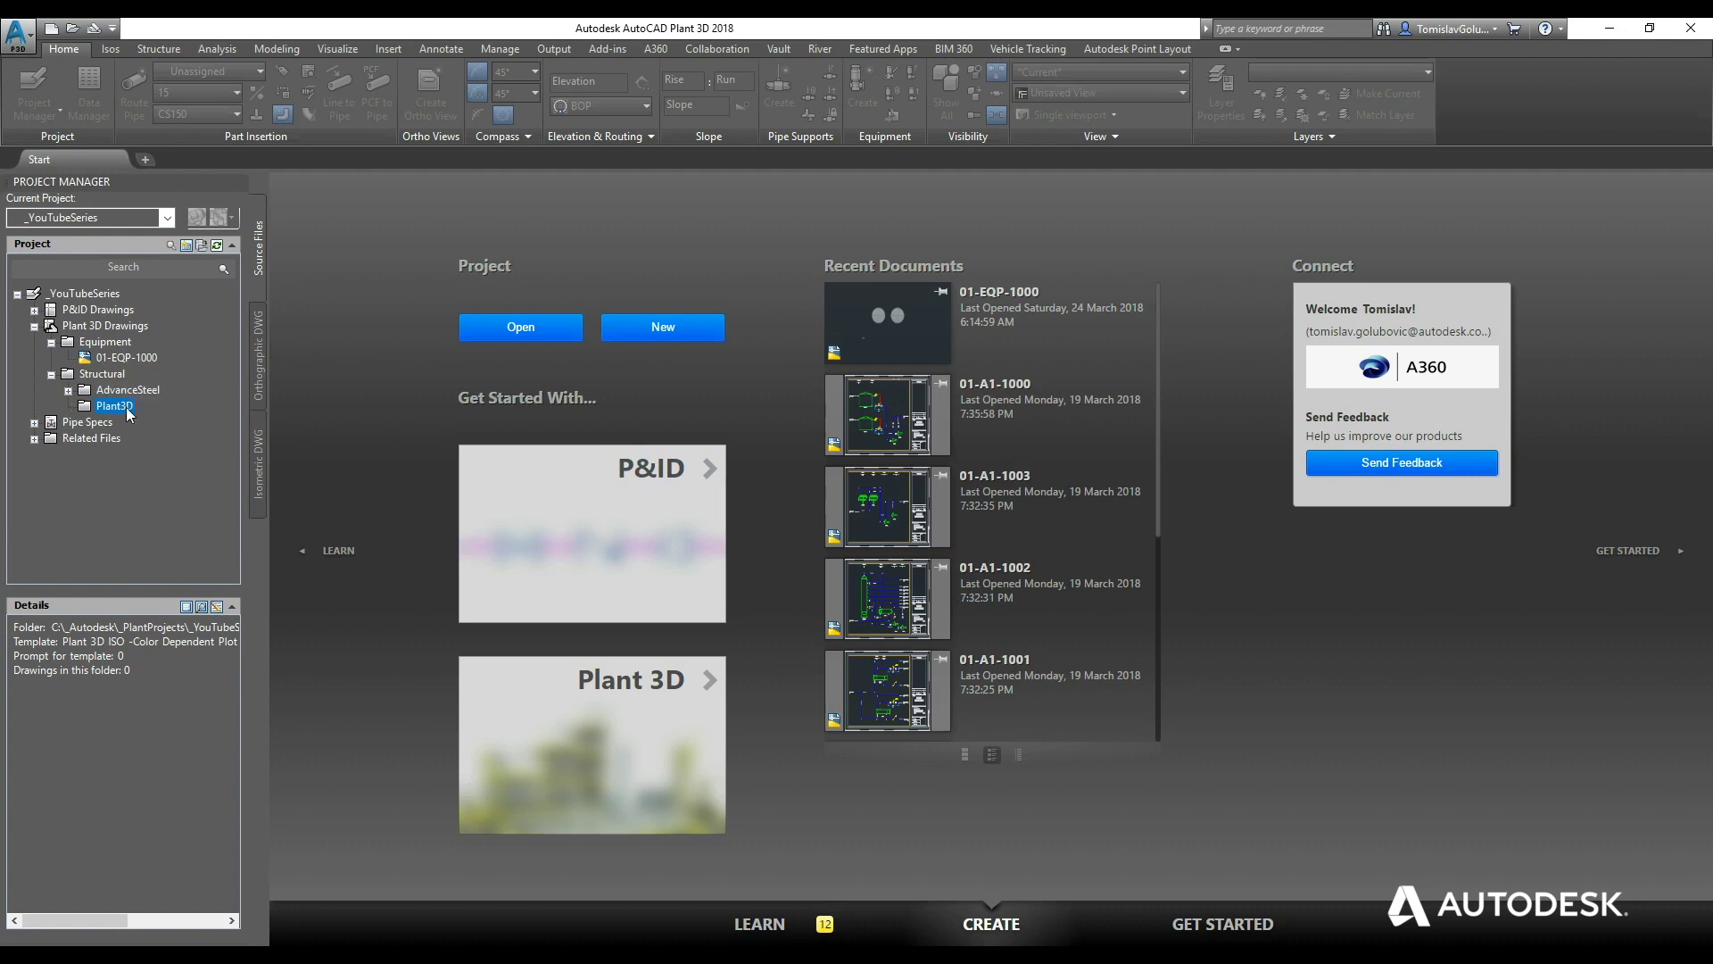
right_click(128, 409)
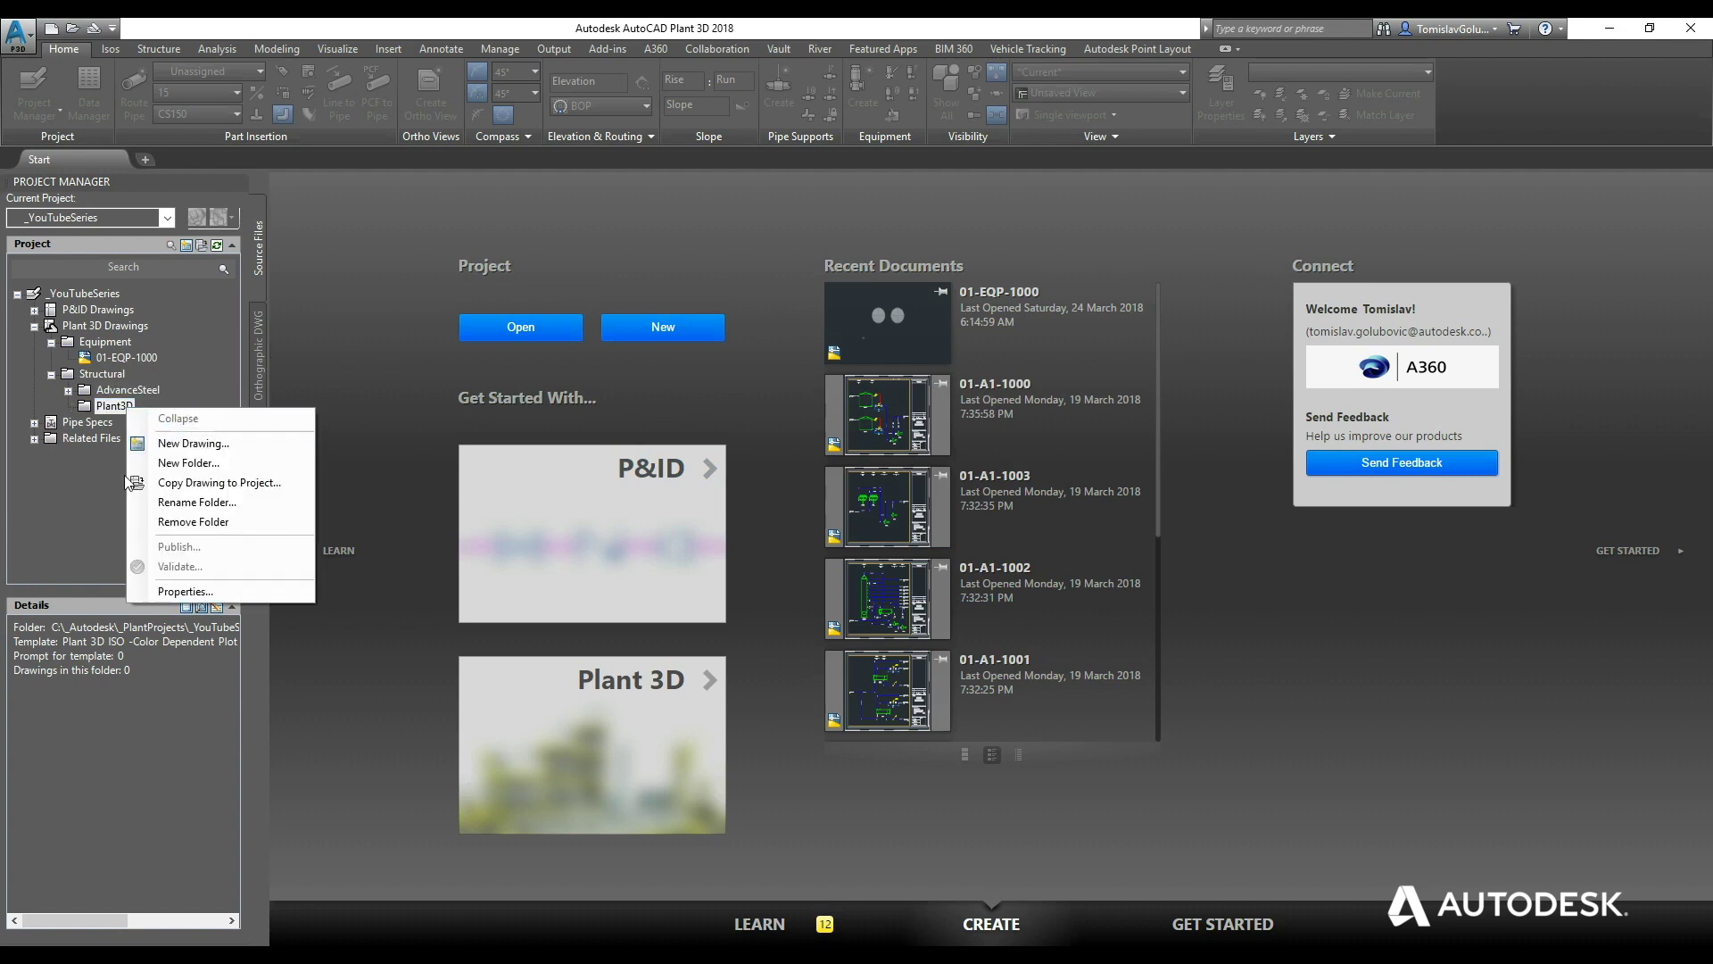
click(194, 443)
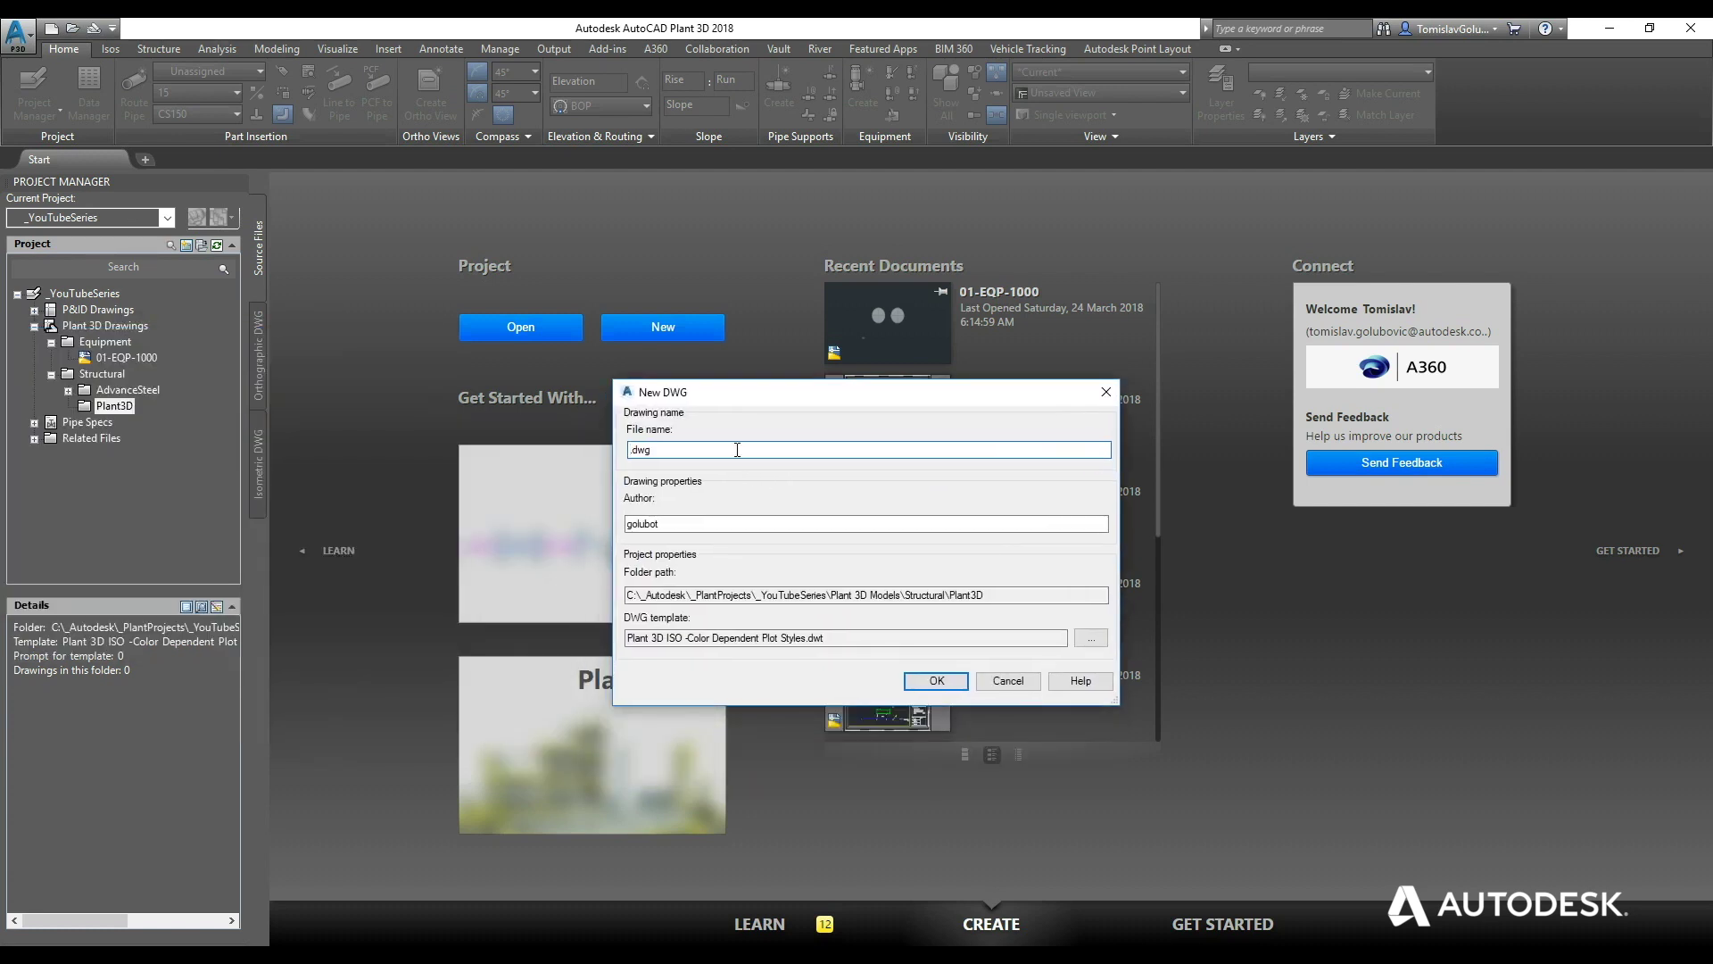
text(01-s)
key(BackSpace)
text(STR-1000)
click(858, 522)
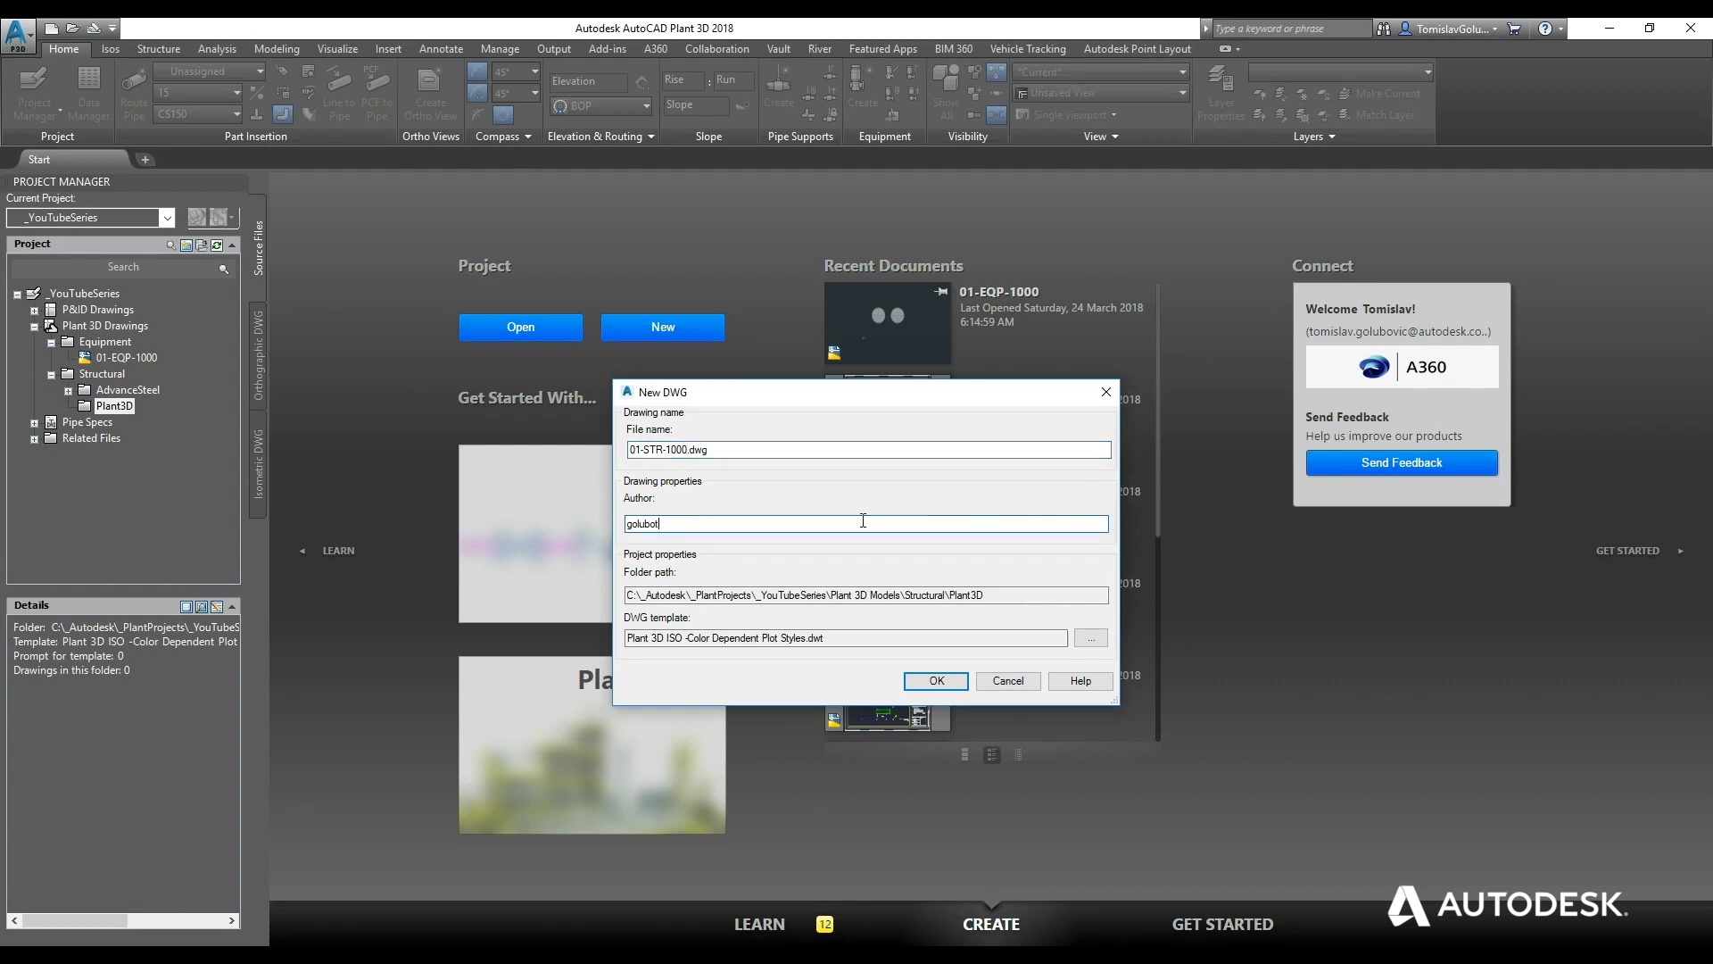
click(935, 681)
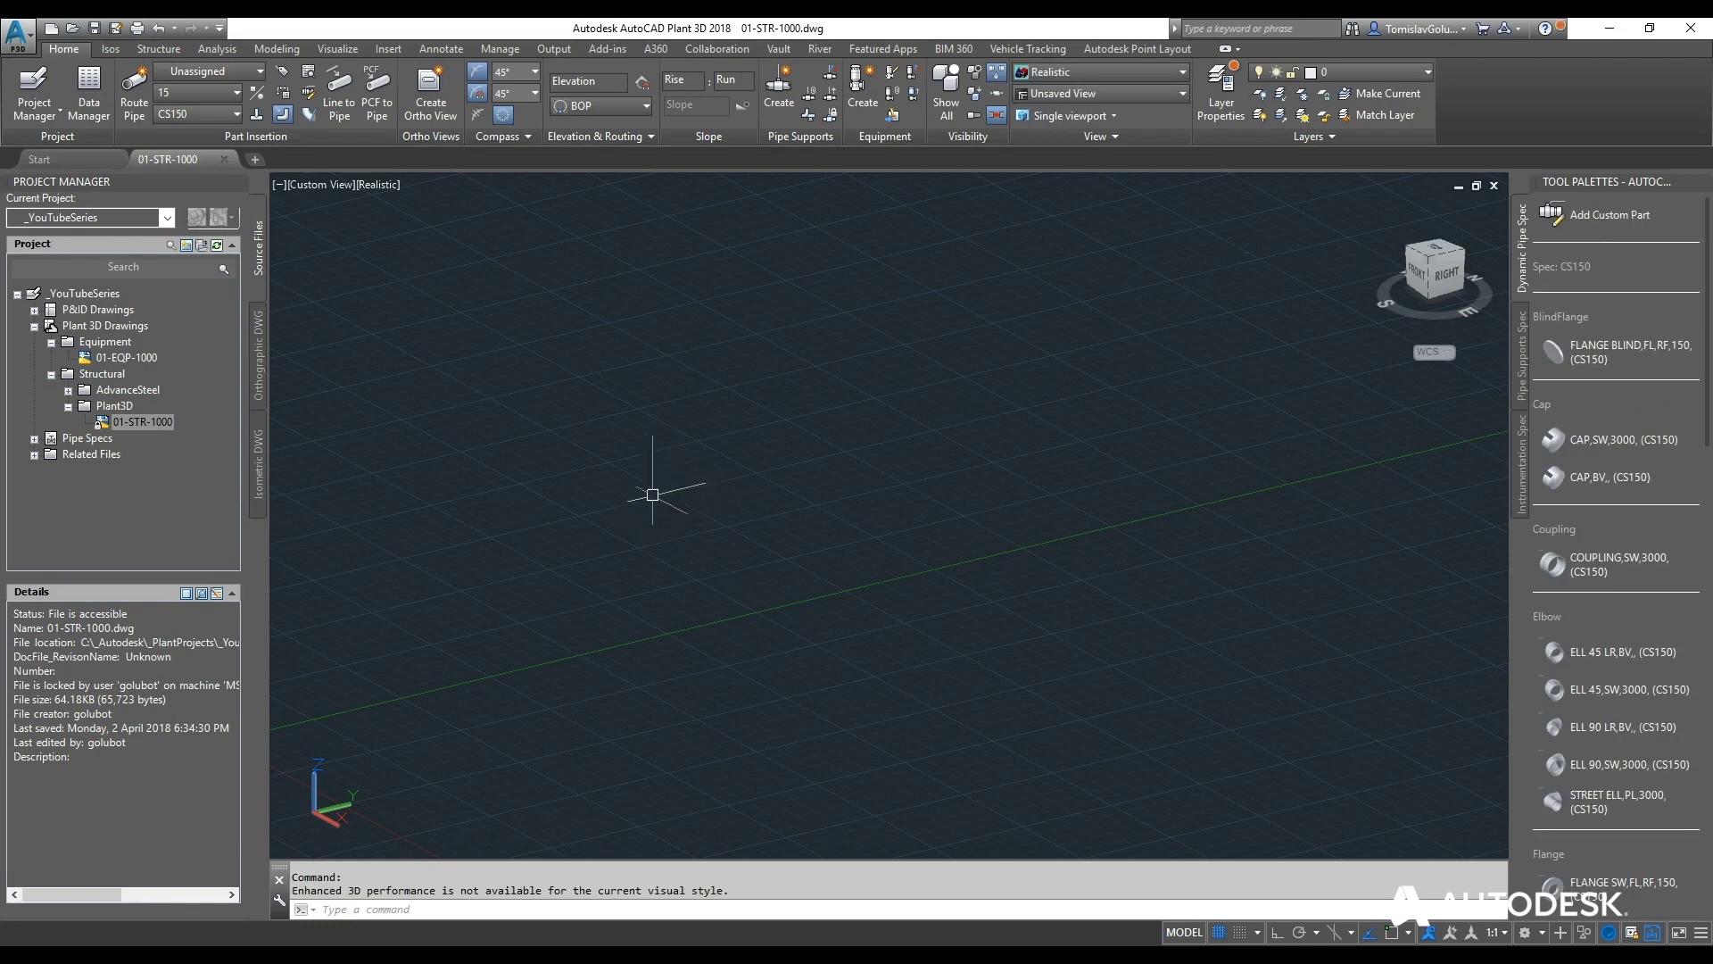
Bring up the structural modeling tools and look through the shape display and part settings options.
shift+middle_drag(629, 527, 826, 559)
middle_drag(570, 356, 634, 452)
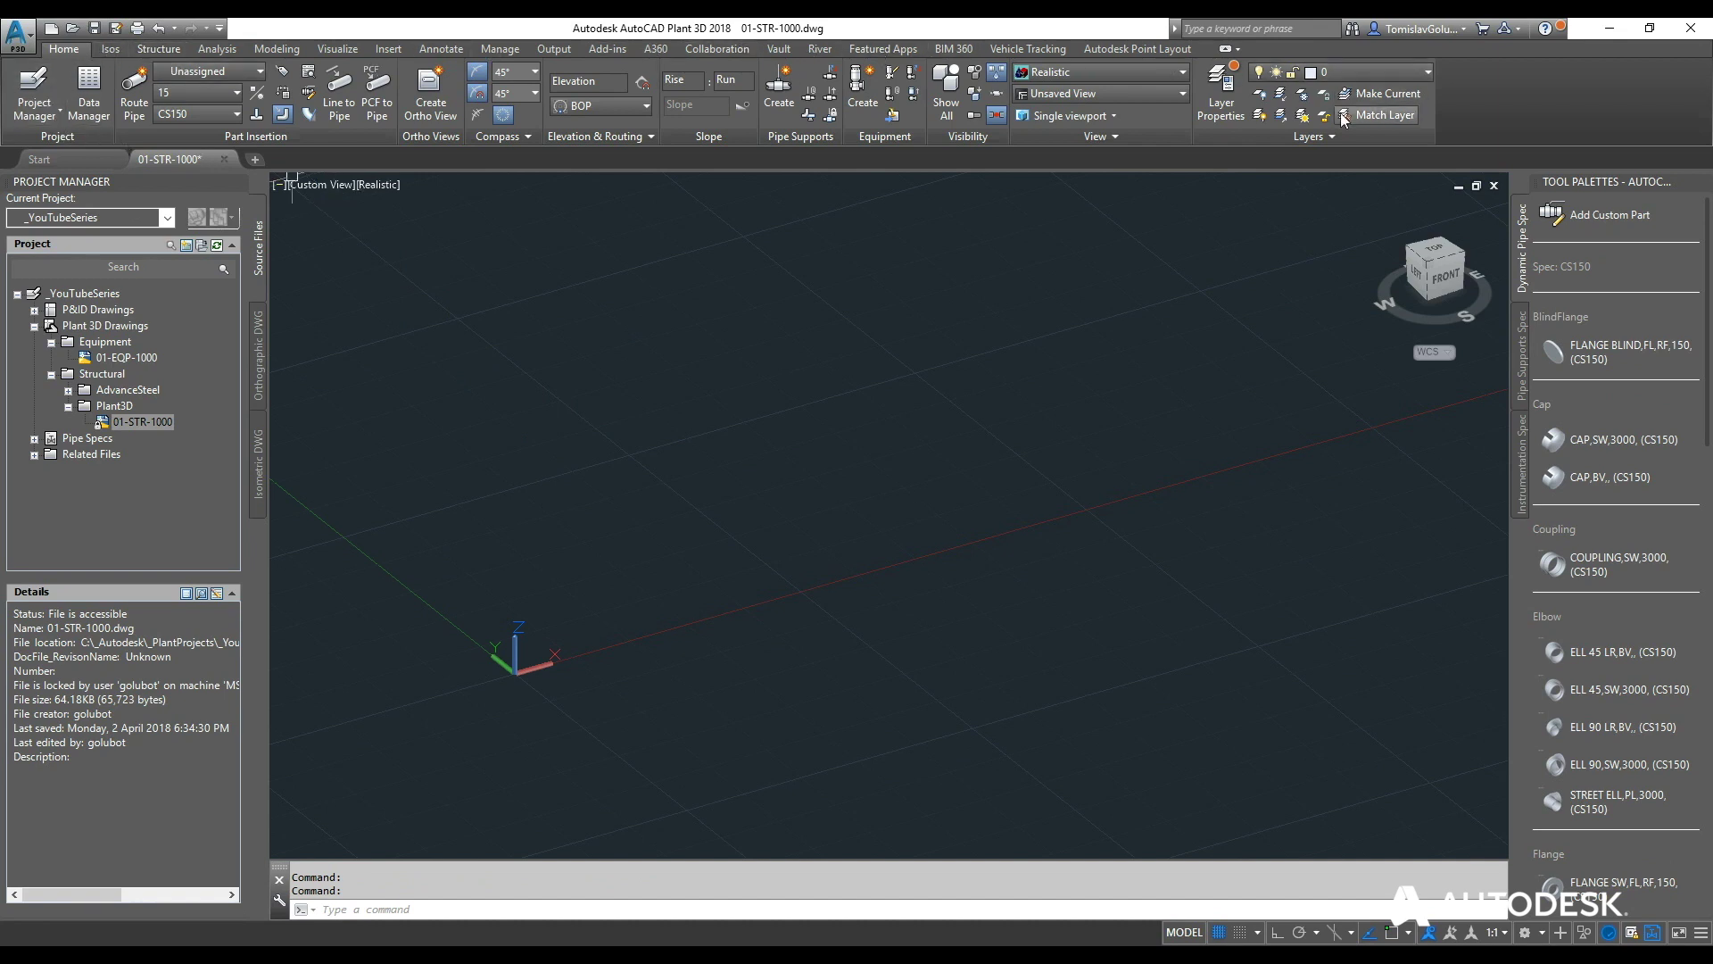
click(157, 53)
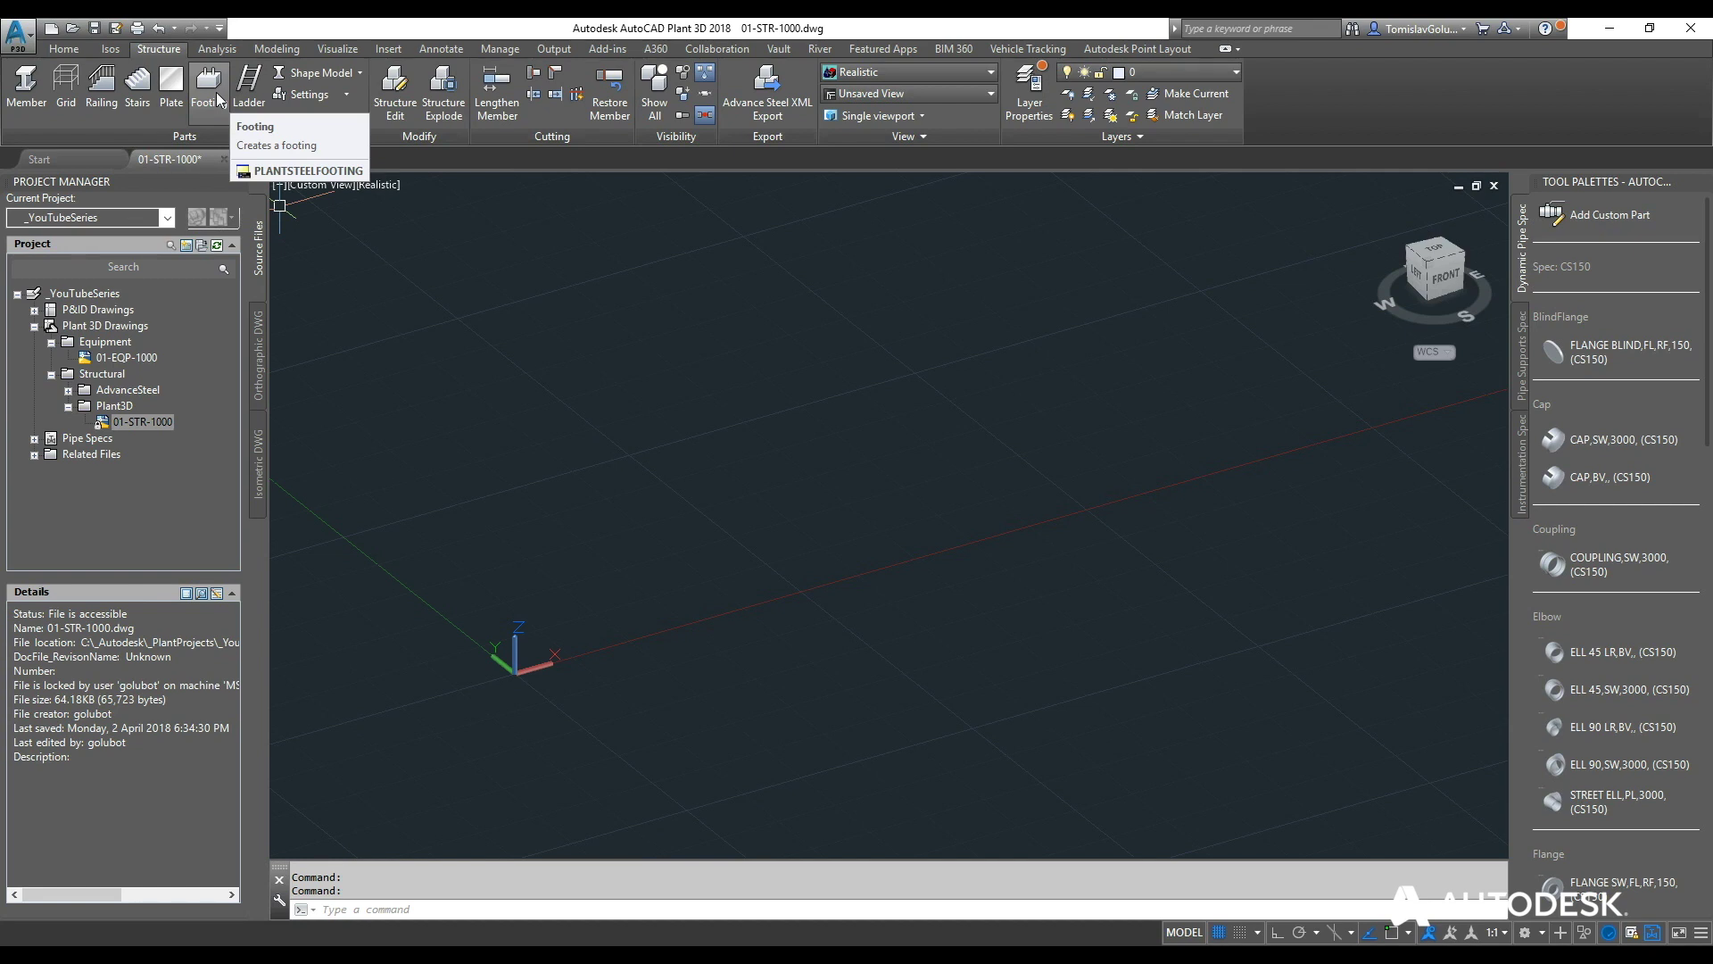
click(356, 73)
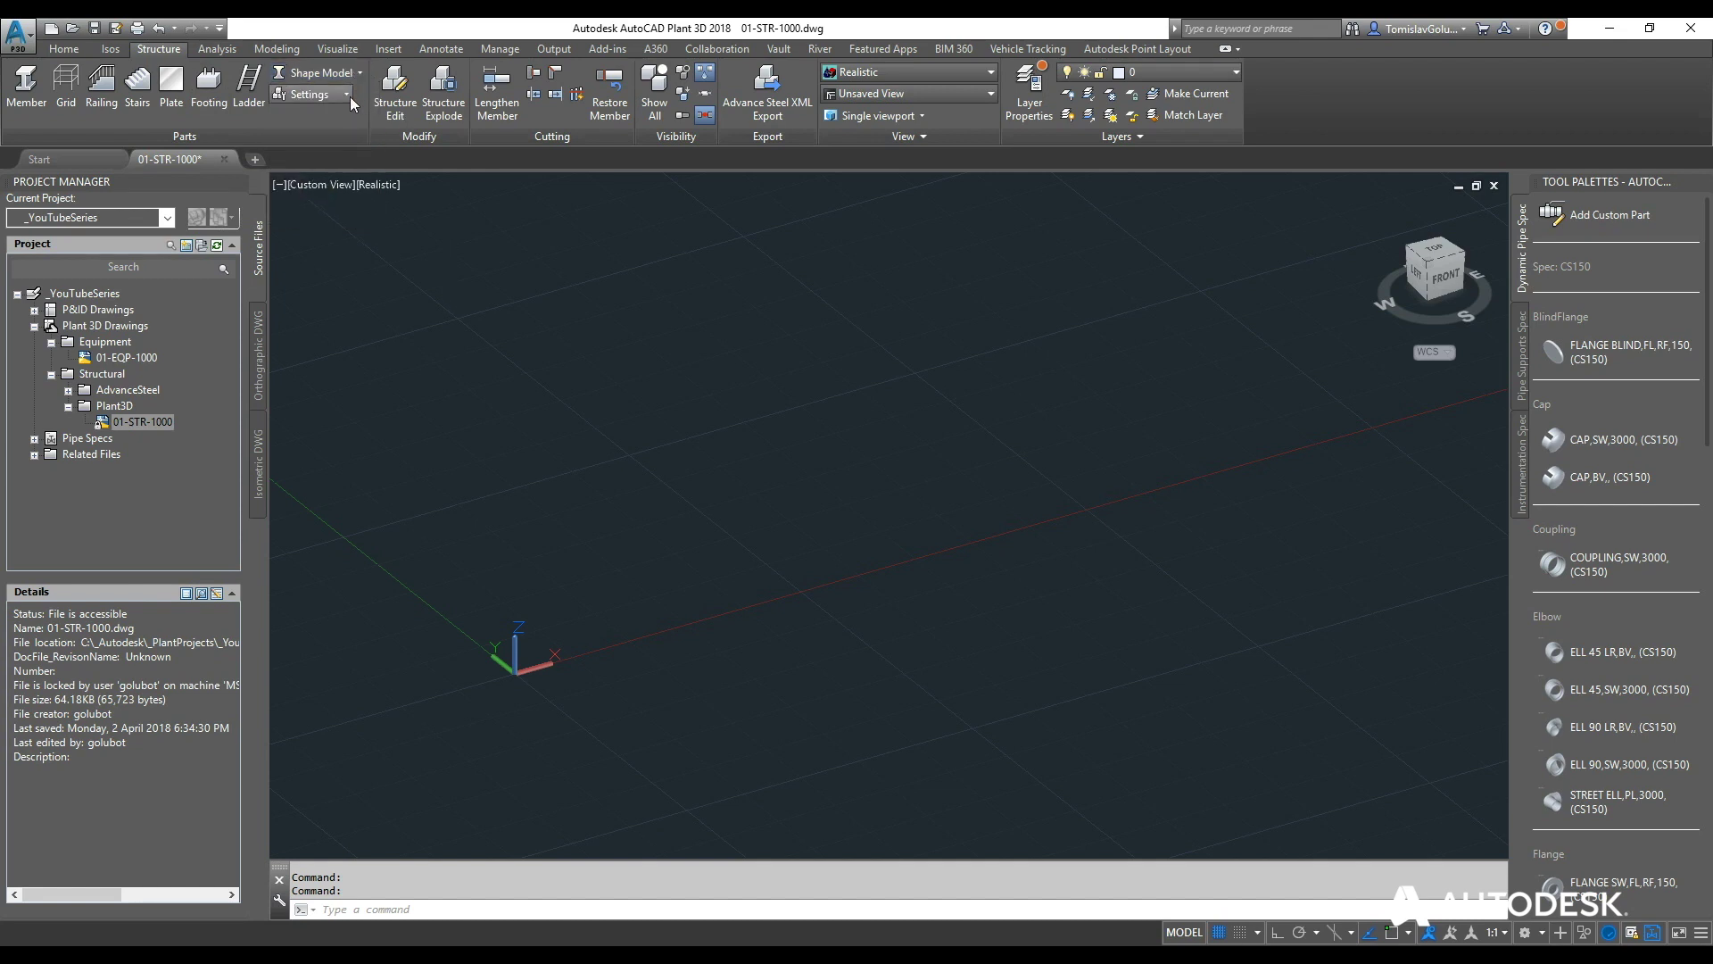
click(346, 95)
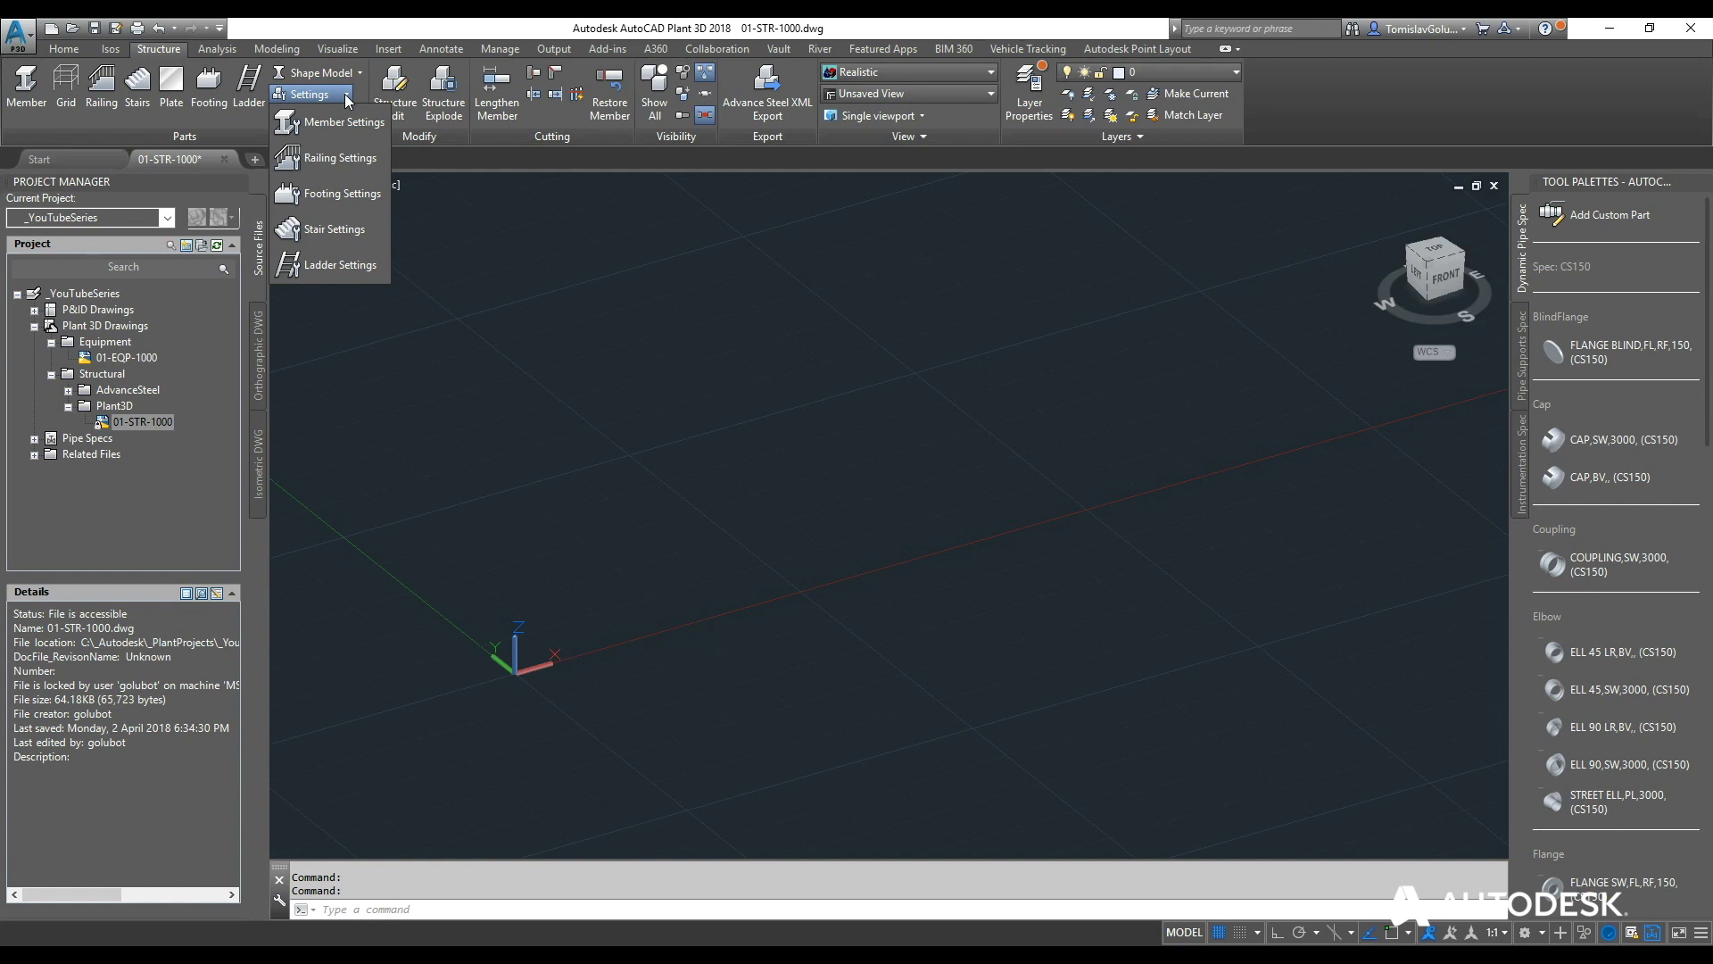
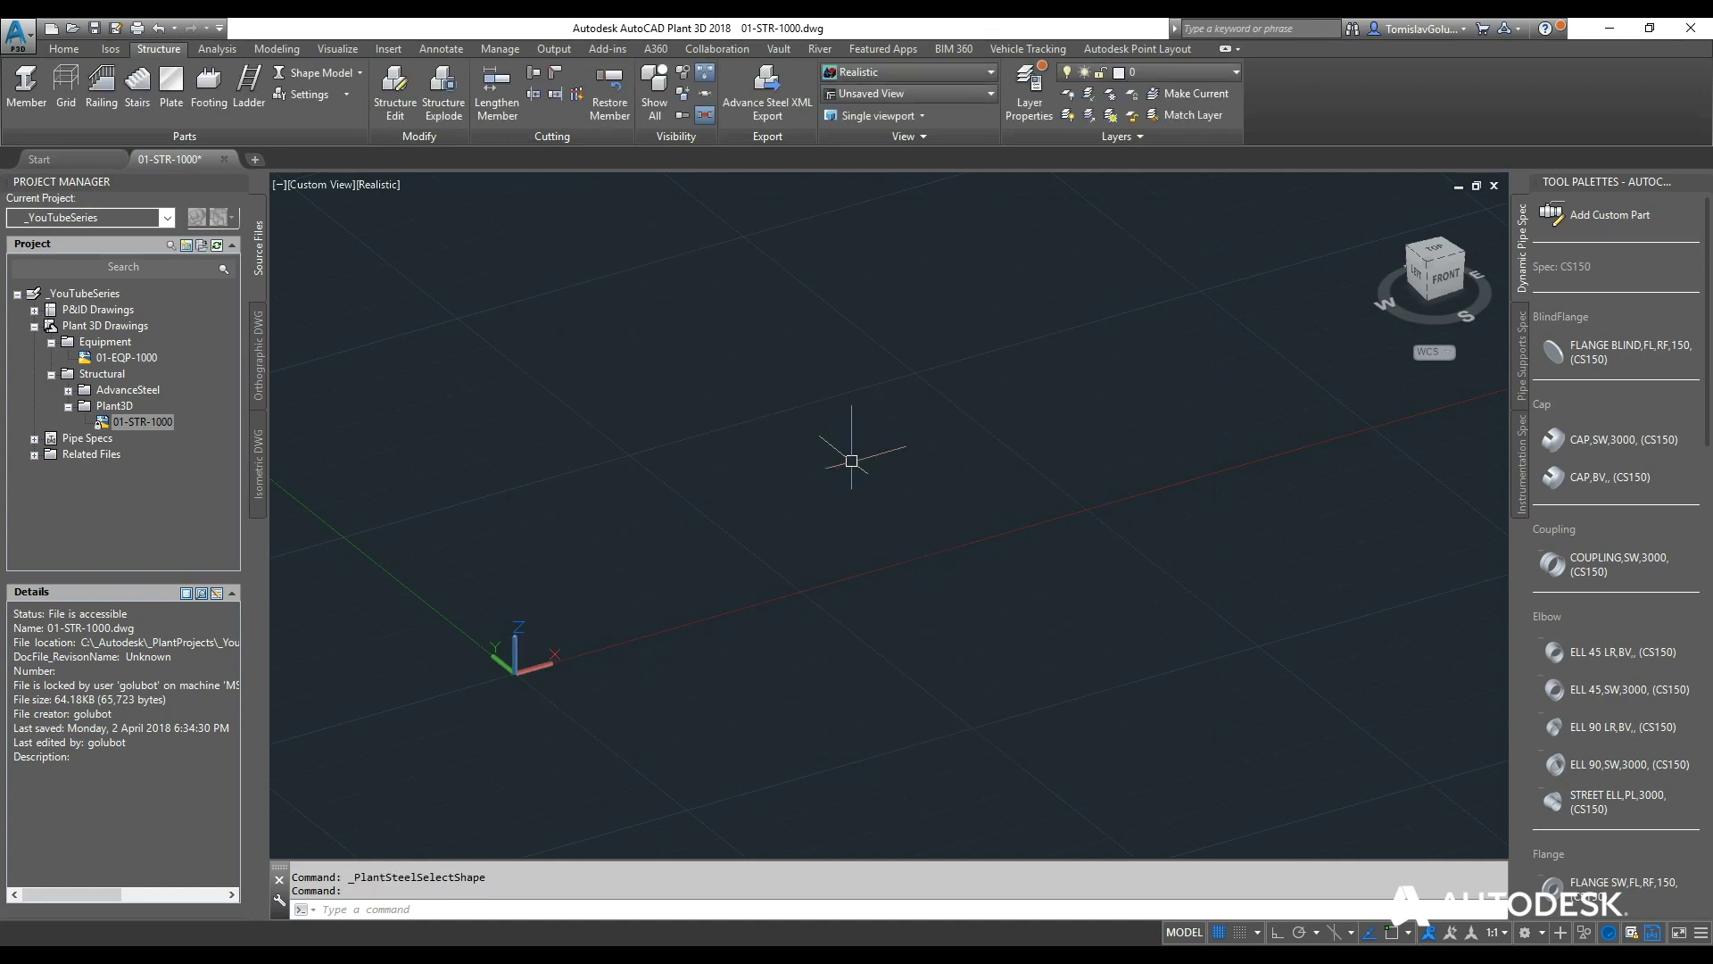
Examine the available shape standards in the structural member settings.
scroll(814, 413, down, 3)
middle_drag(814, 413, 689, 490)
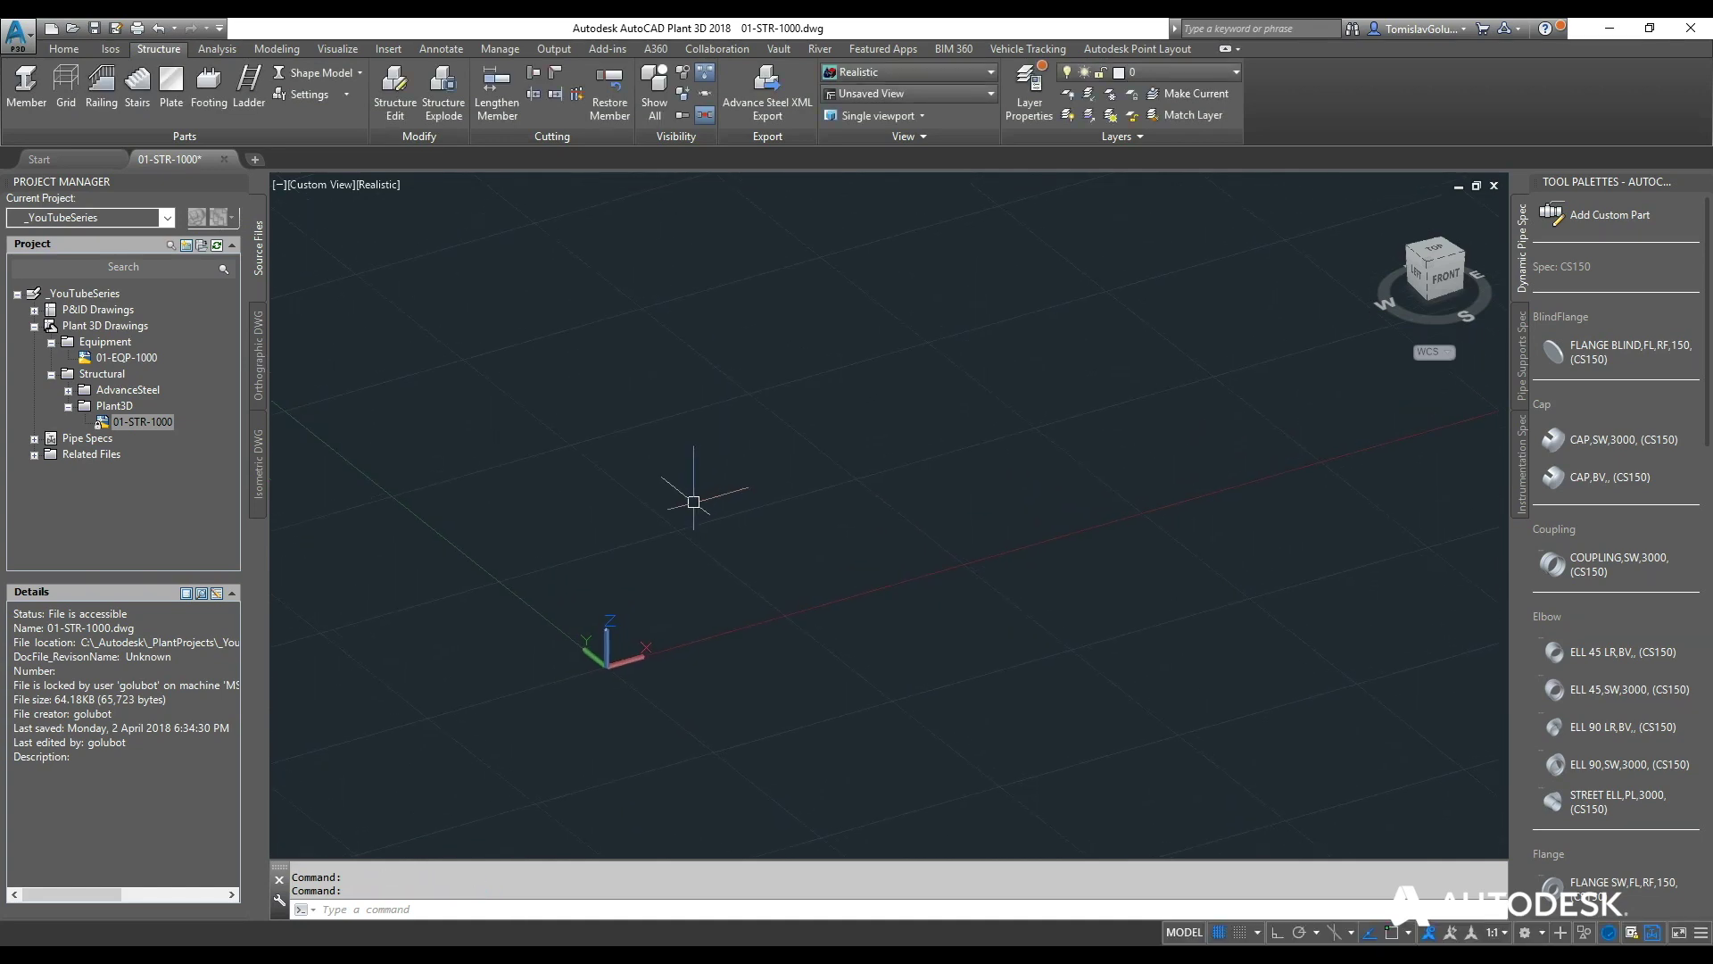
click(271, 99)
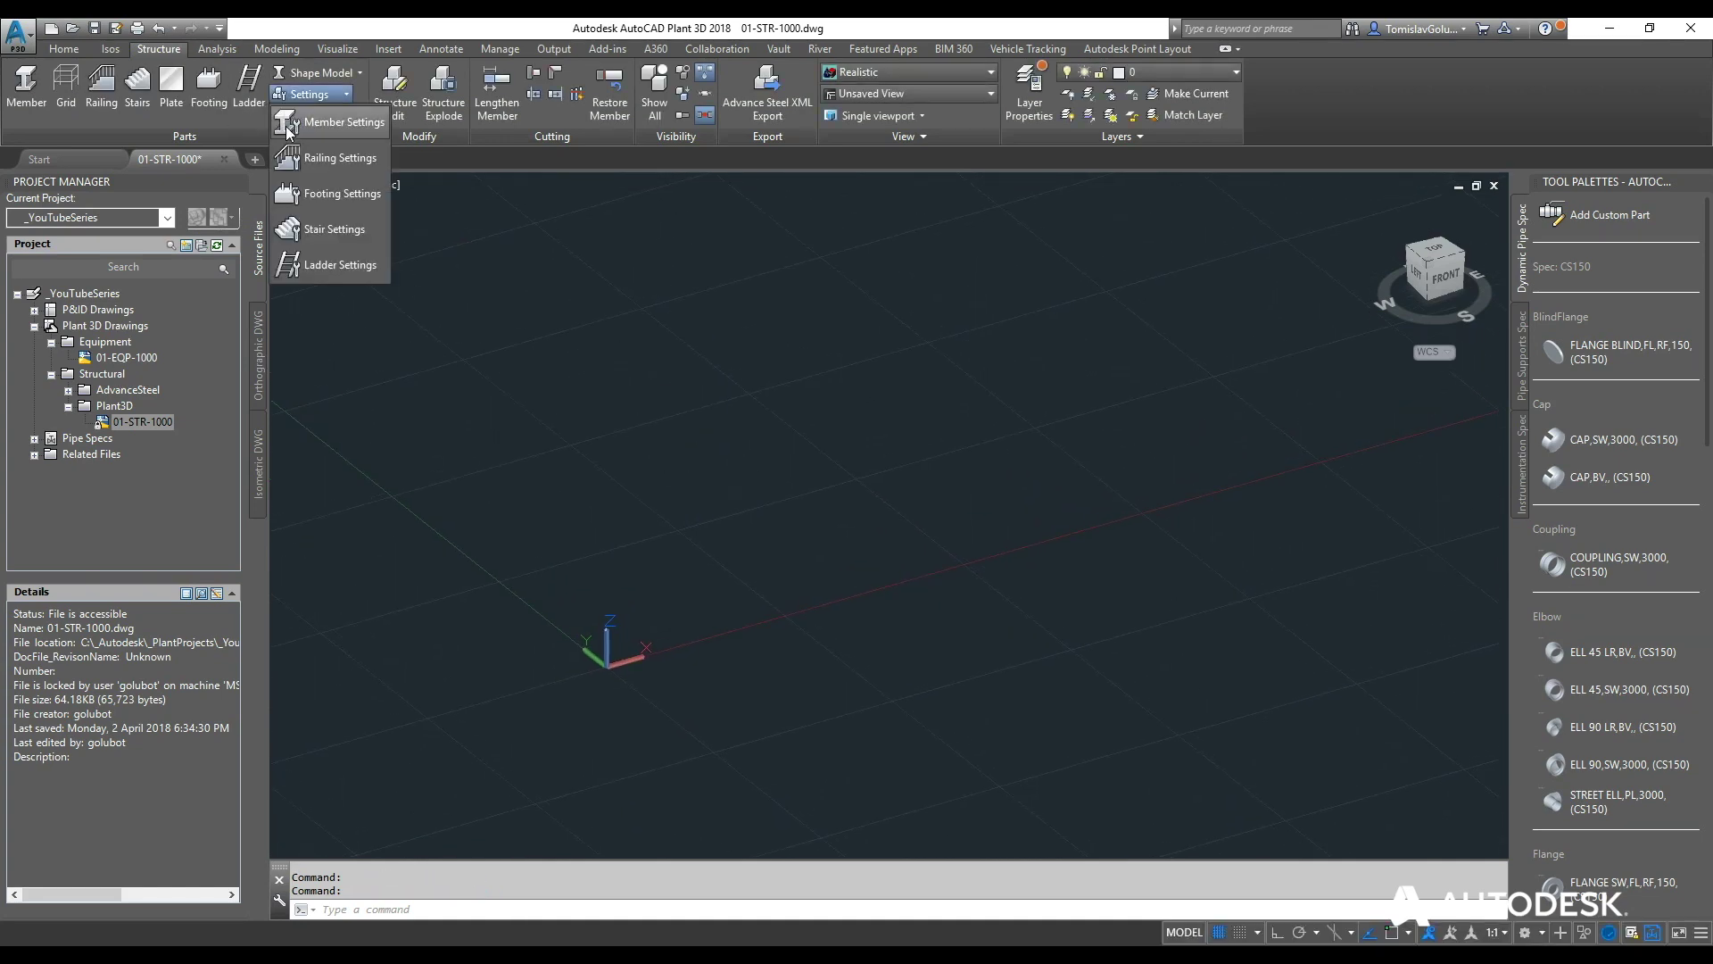
click(294, 119)
click(618, 263)
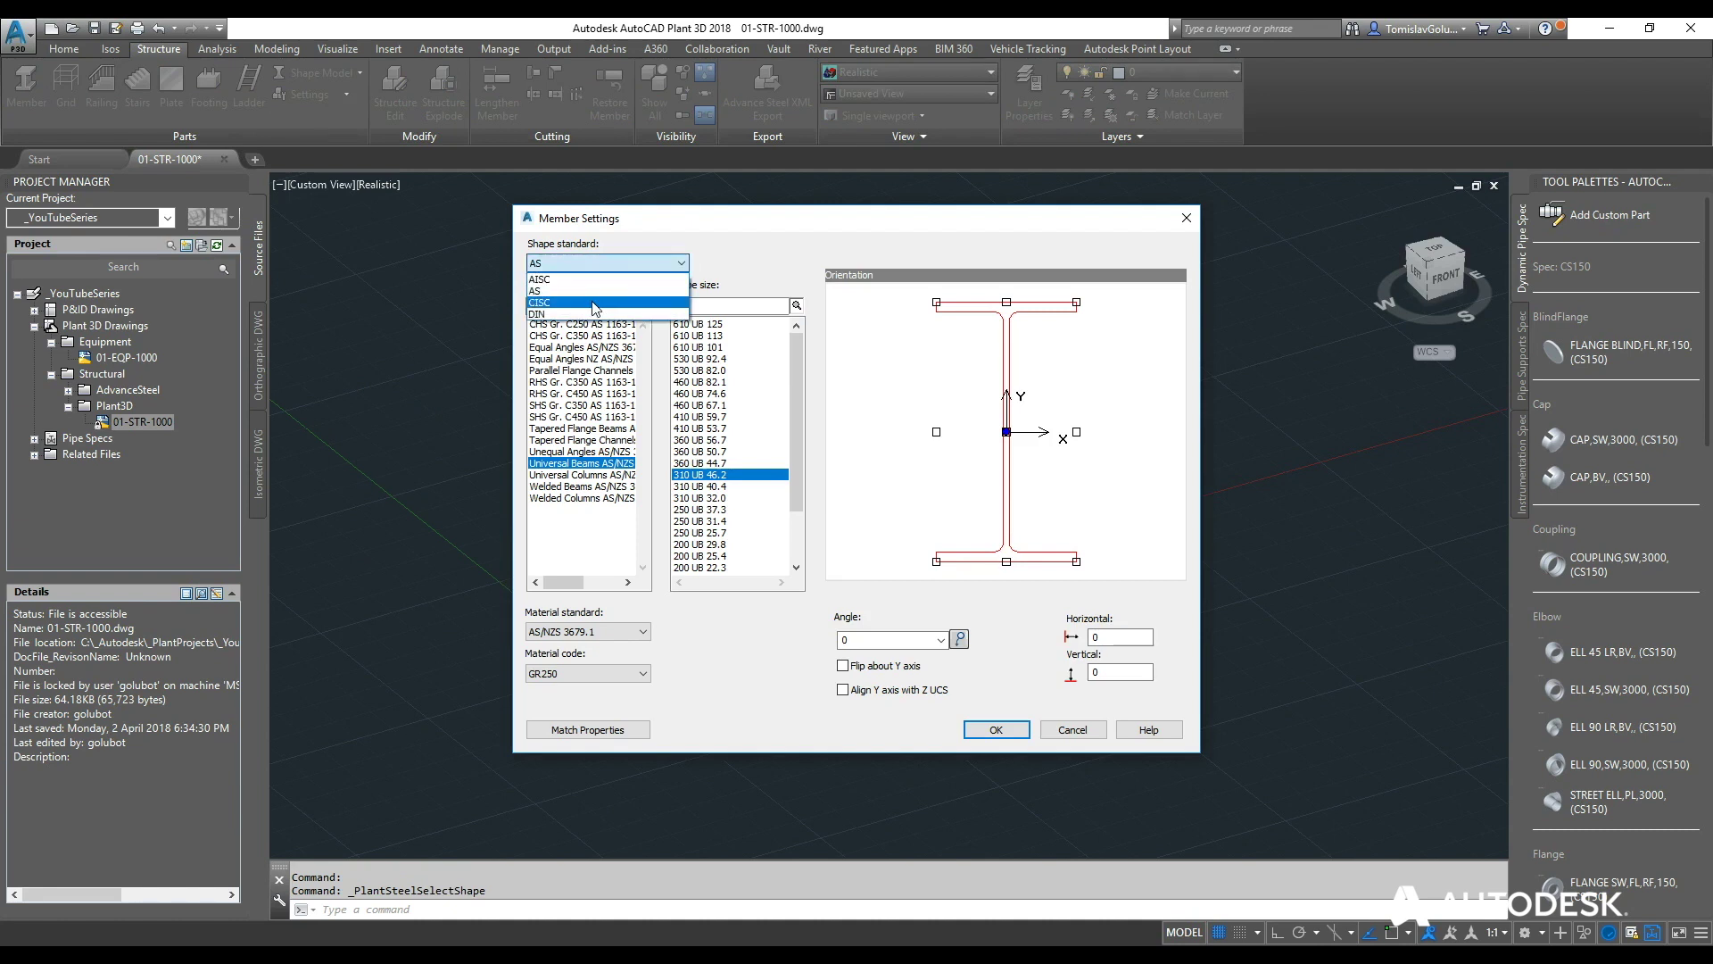
click(752, 227)
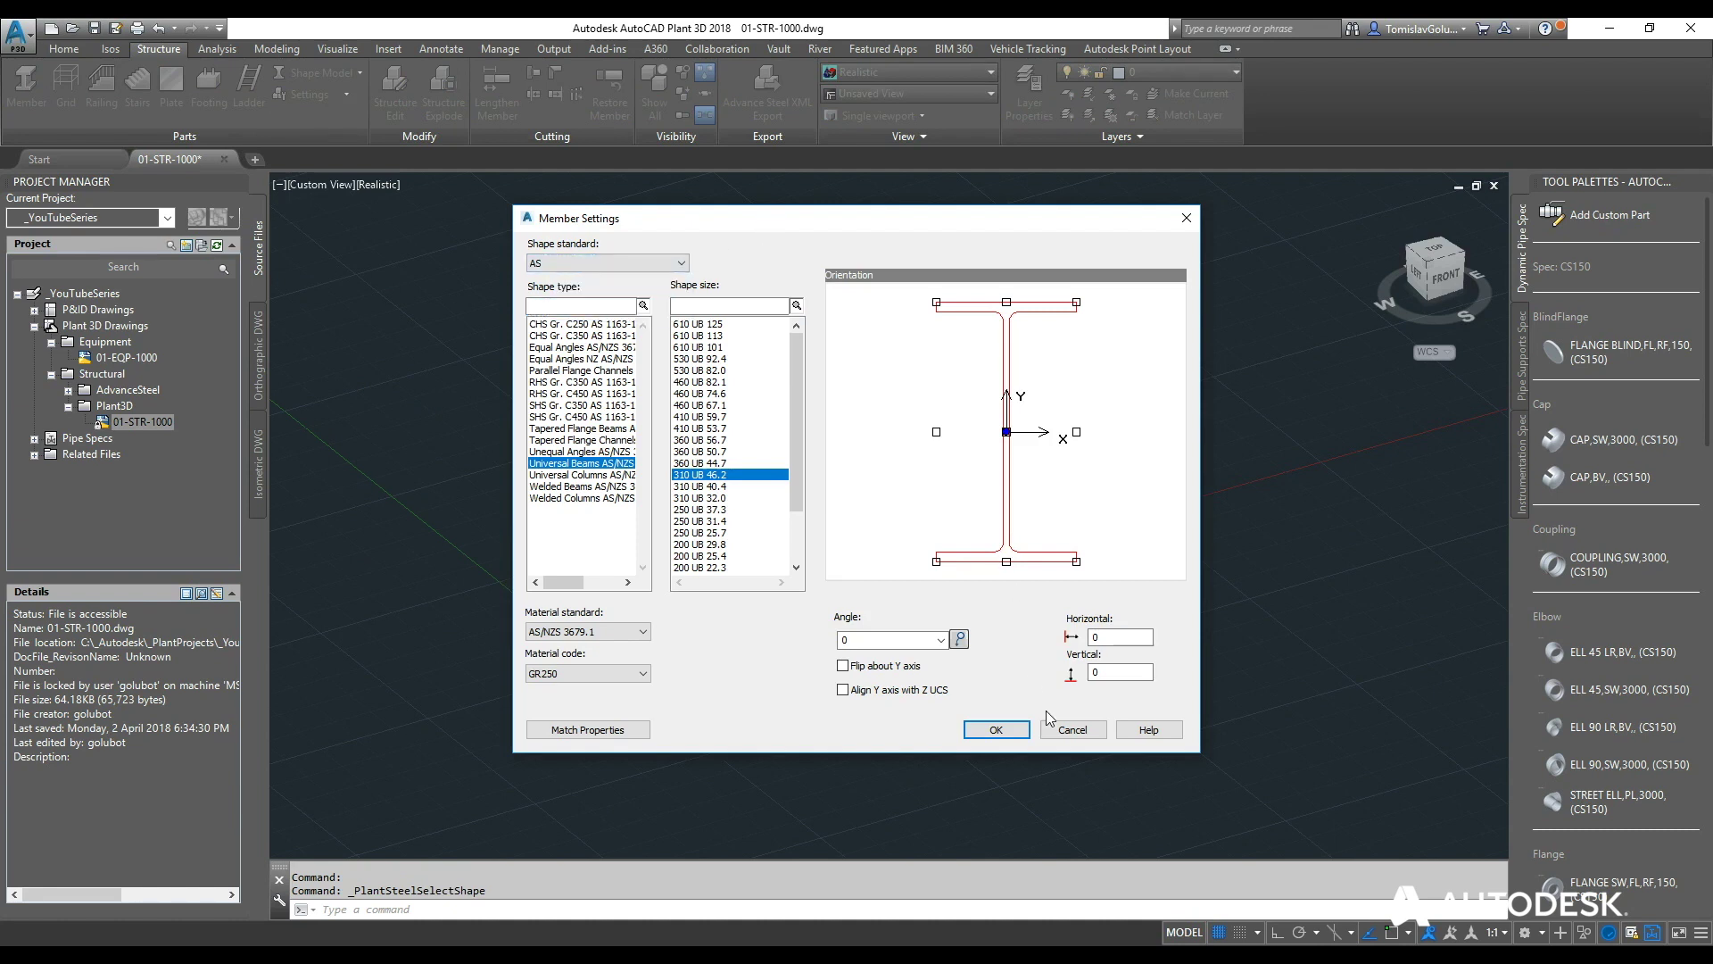
click(1077, 727)
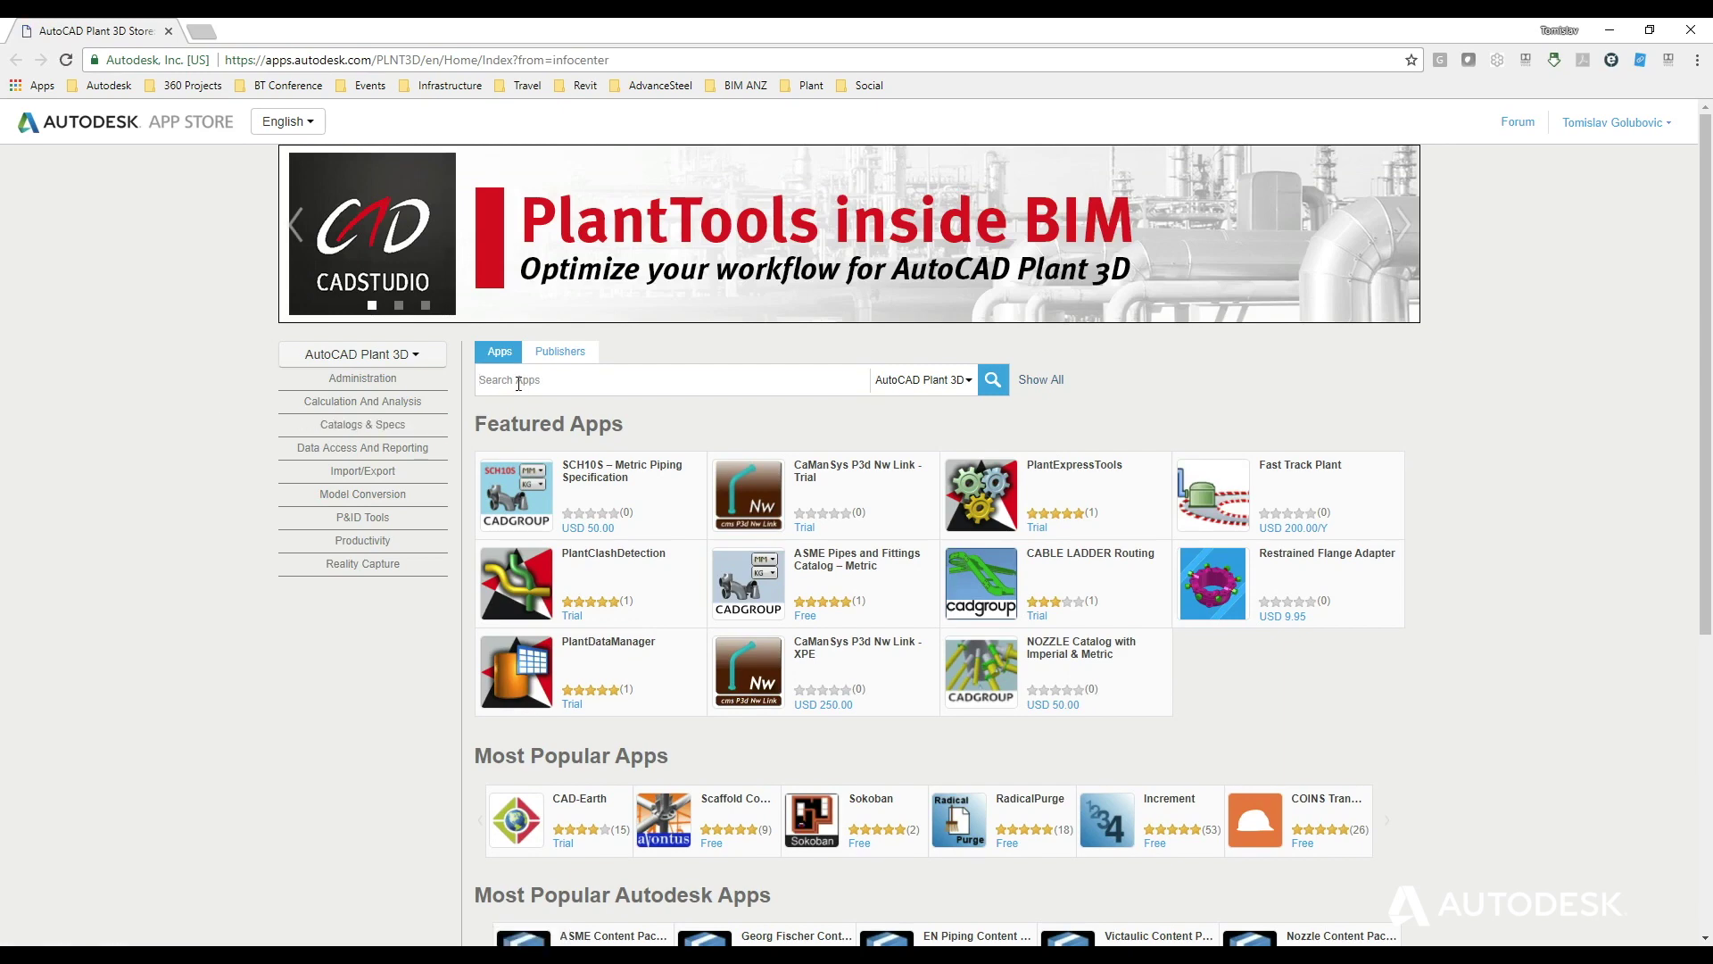
In the browser's Autodesk App Store, filter the AutoCAD Plant 3D apps by Catalogs & Specs and look through the first two result pages.
click(363, 424)
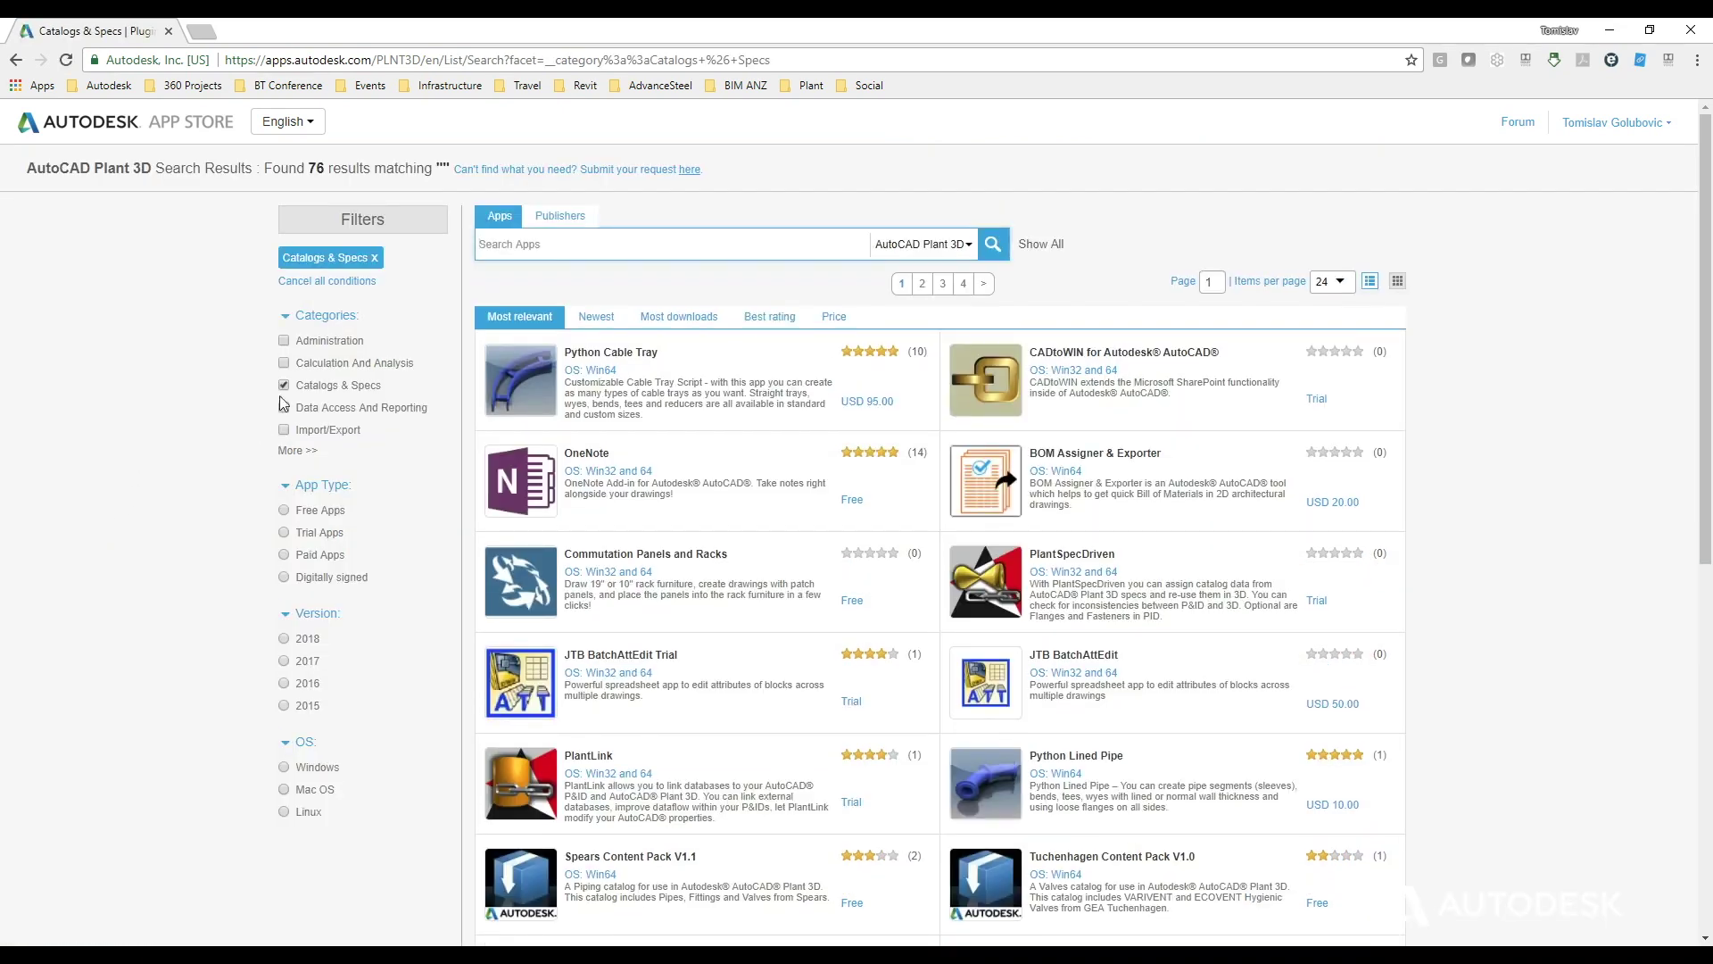
scroll(1109, 520, down, 3)
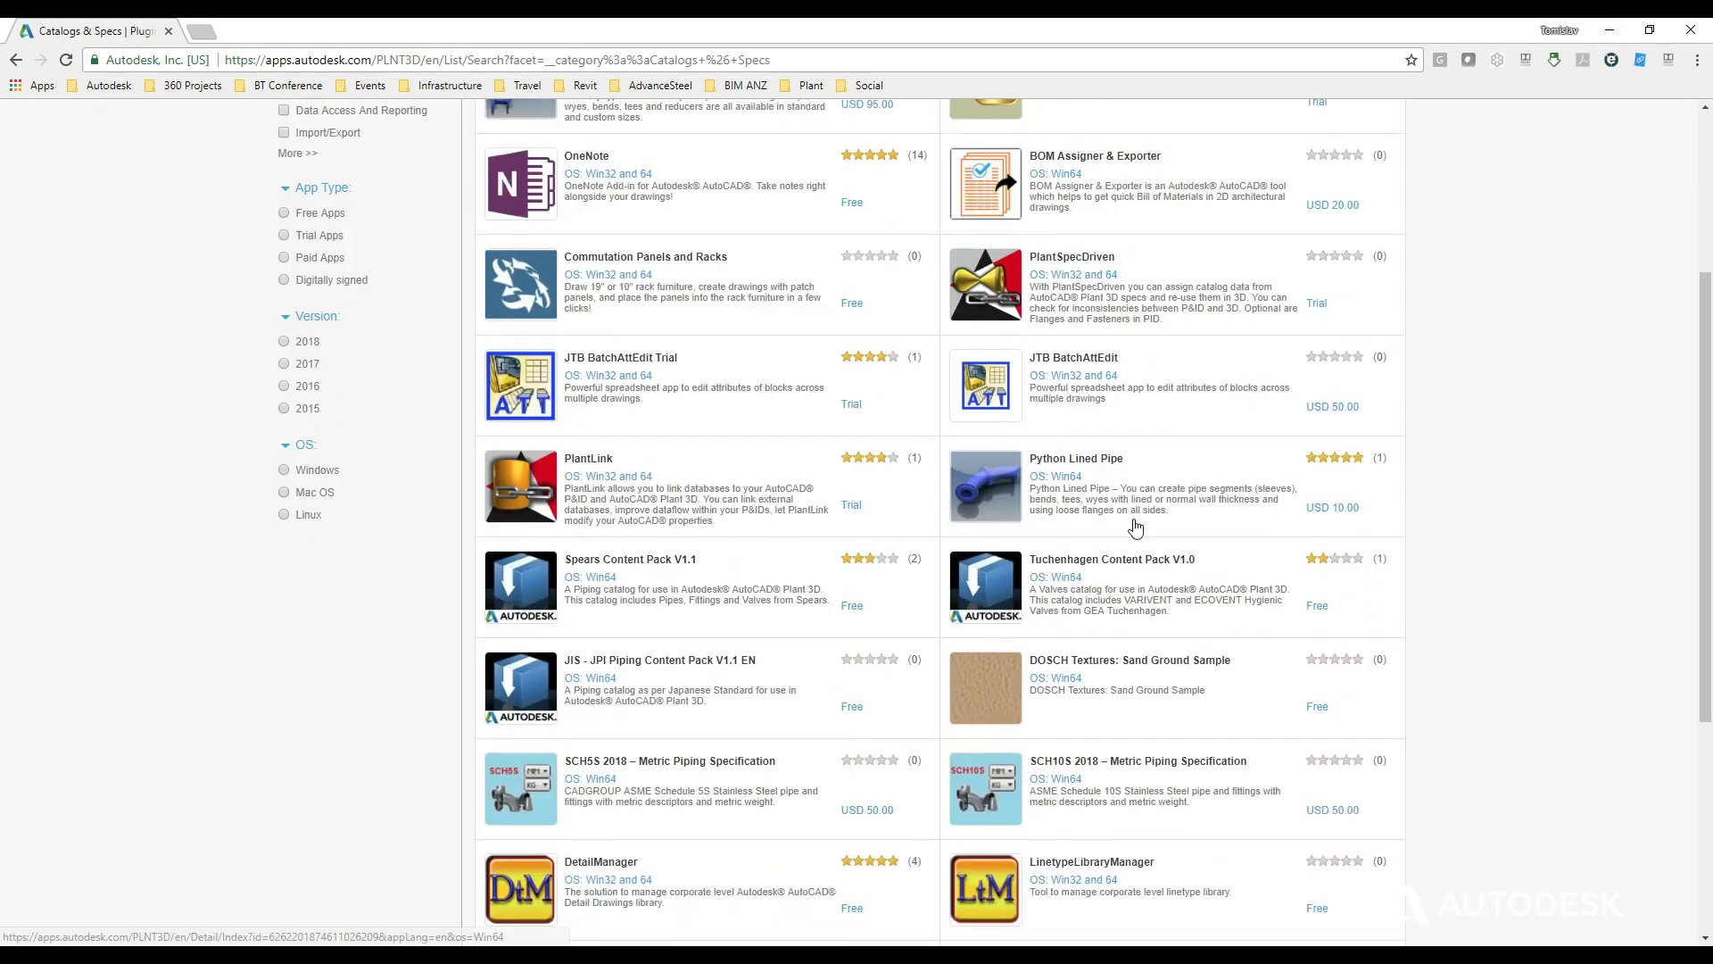
scroll(857, 501, down, 3)
scroll(792, 435, down, 1)
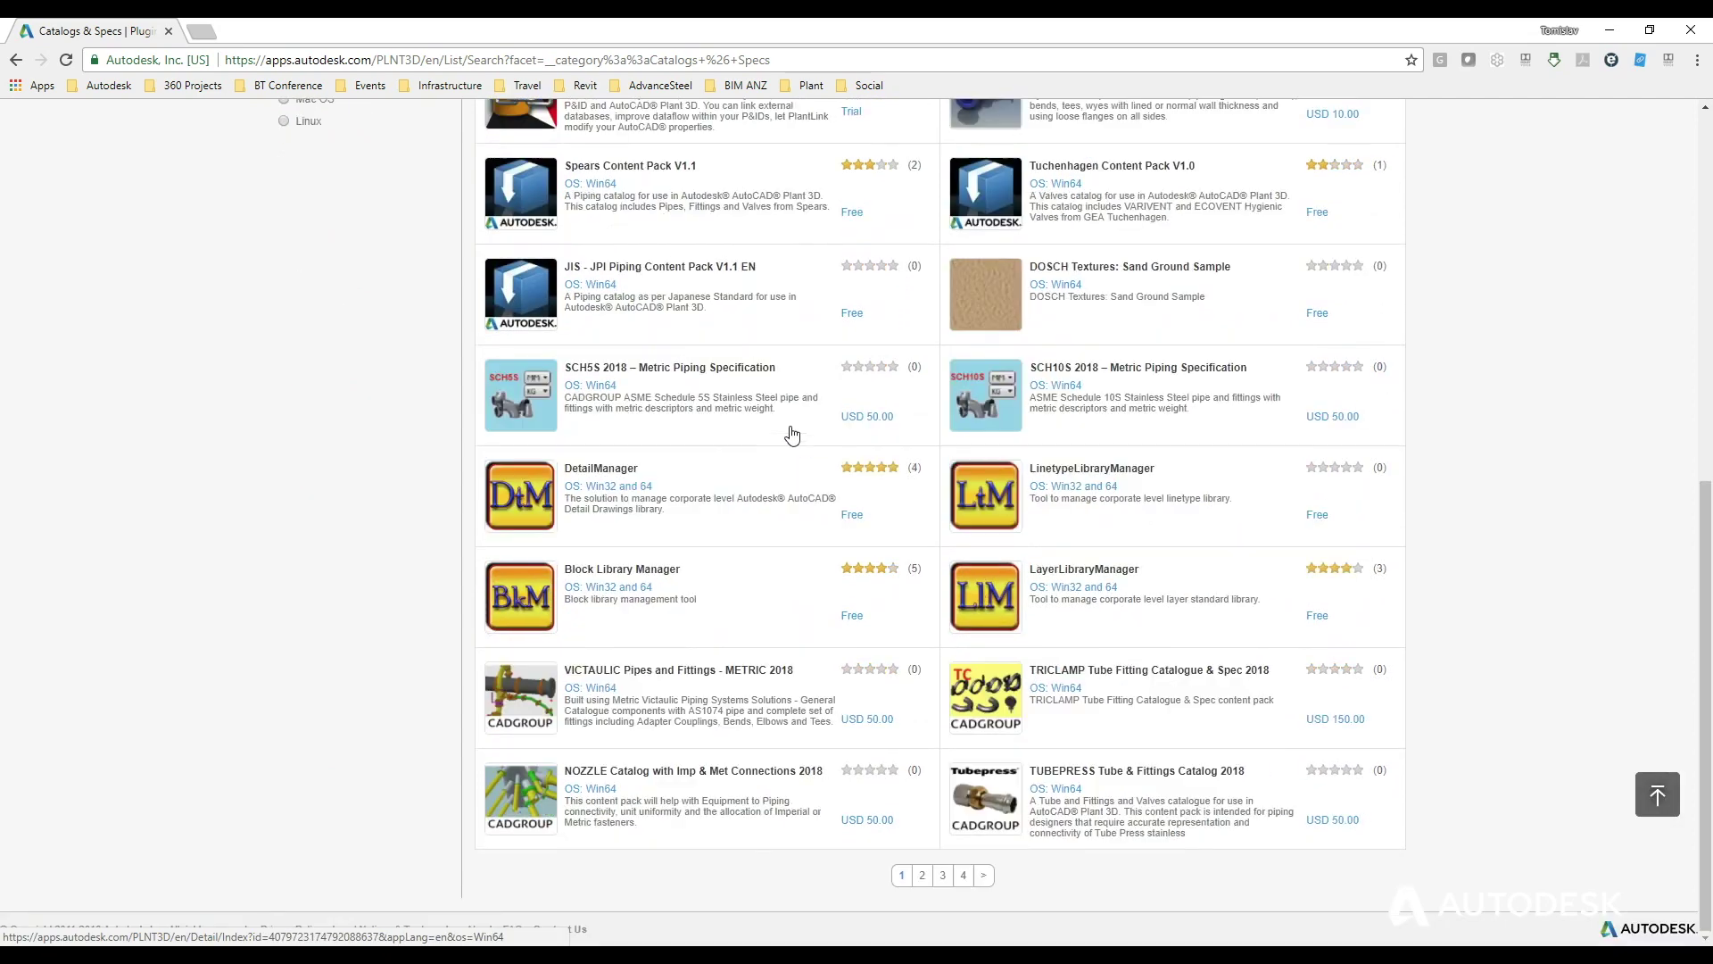
click(922, 876)
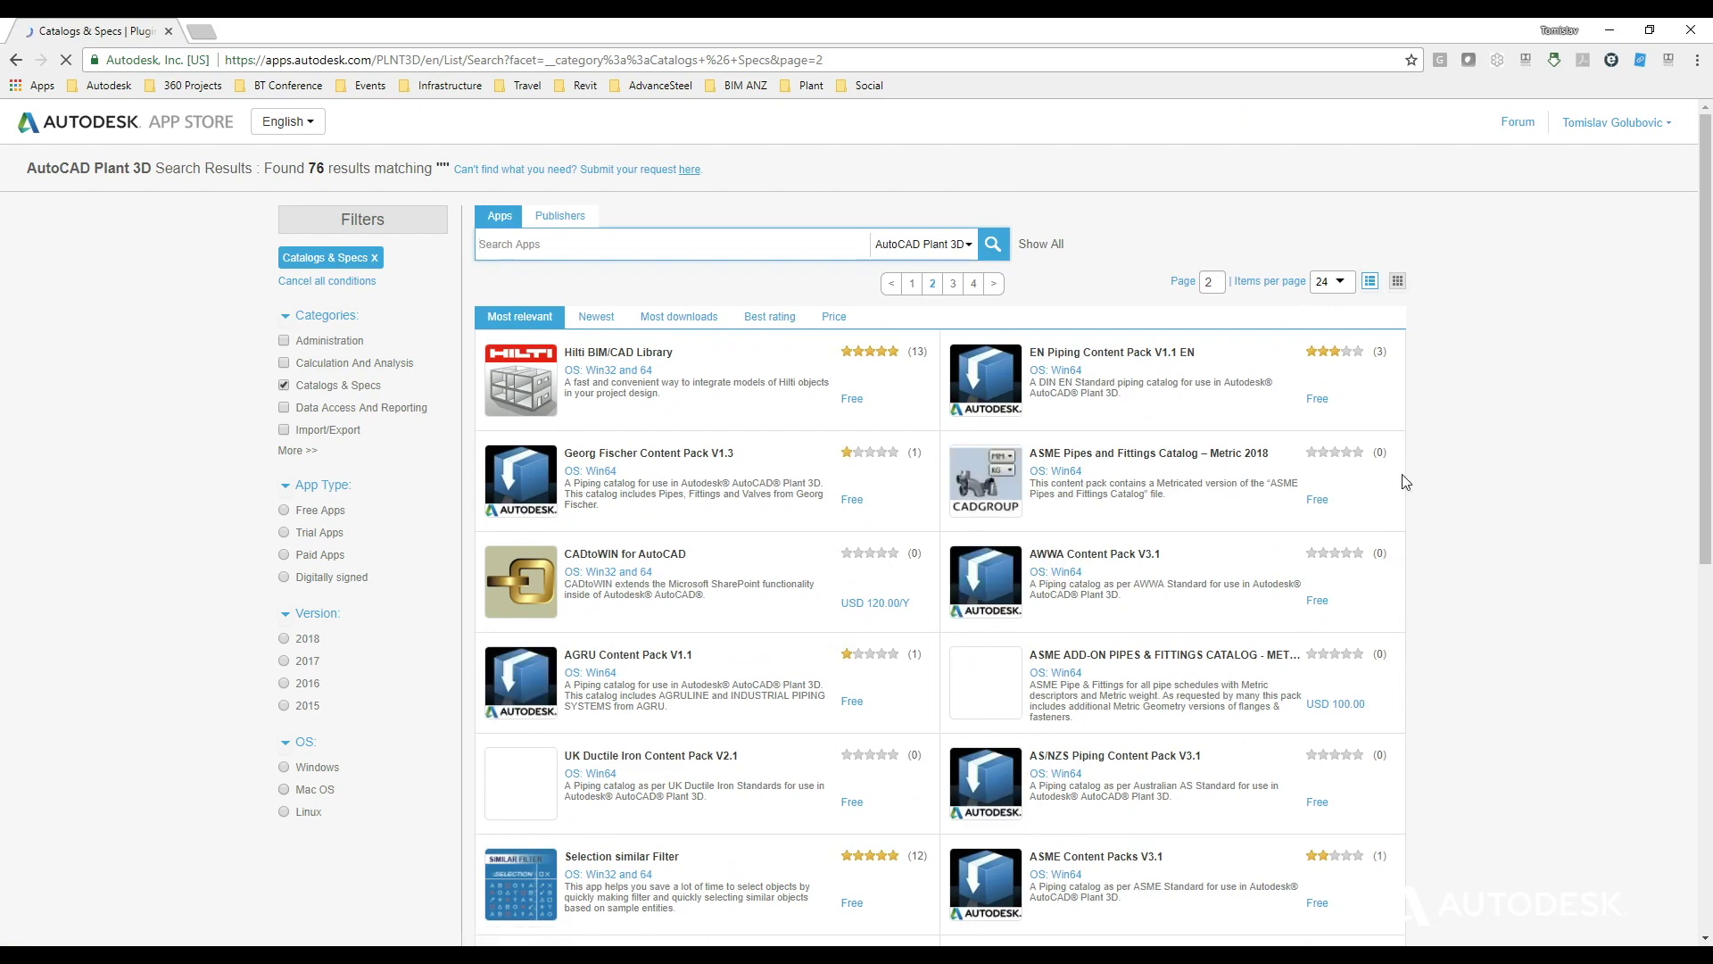
scroll(1459, 535, down, 3)
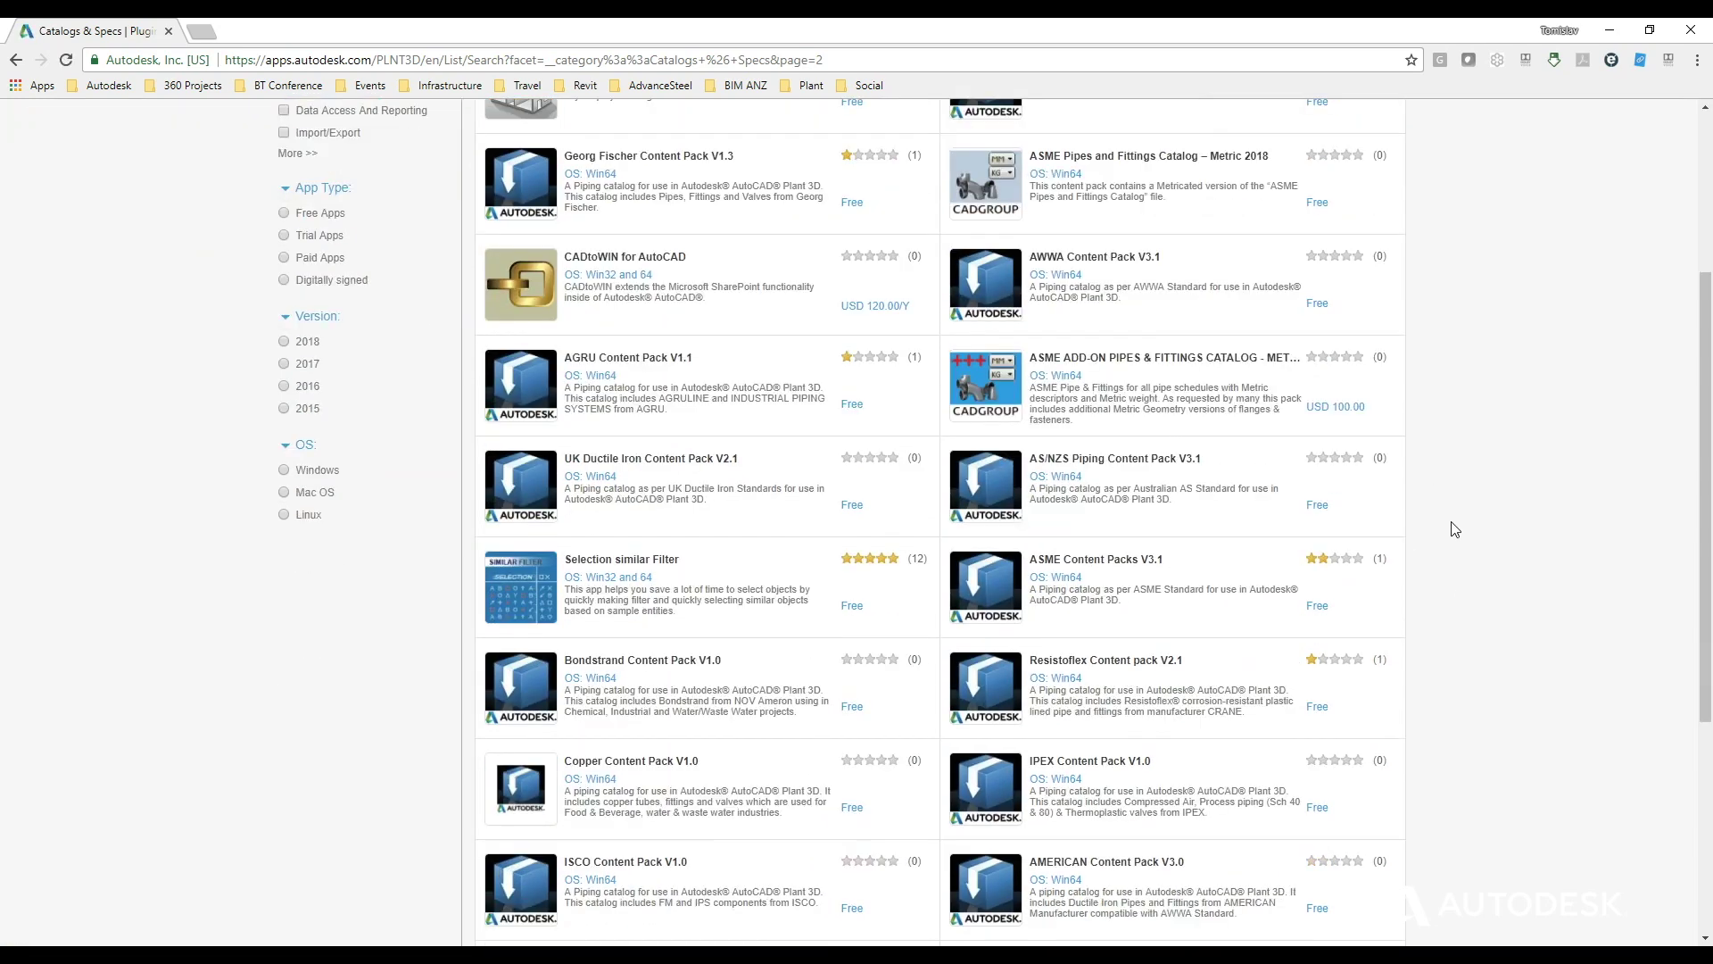
scroll(1451, 524, down, 3)
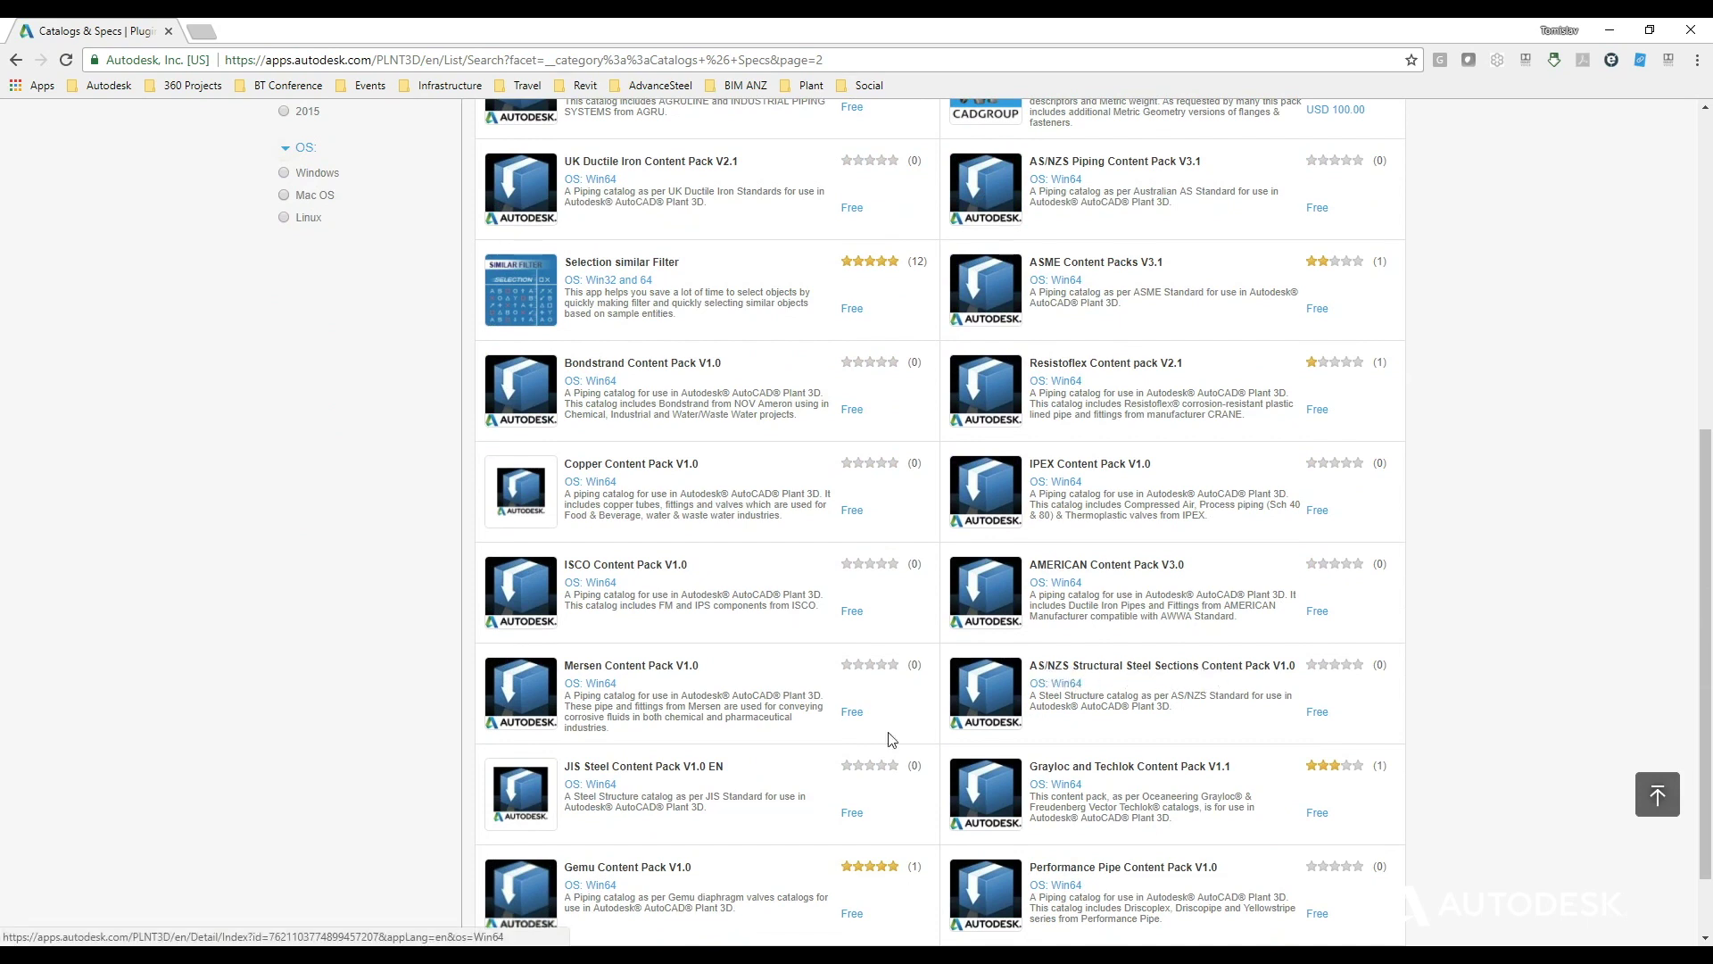
Open the AS/NZS Structural Steel Sections Content Pack V1.0 page and examine its description, compatibility and screenshots.
click(1098, 670)
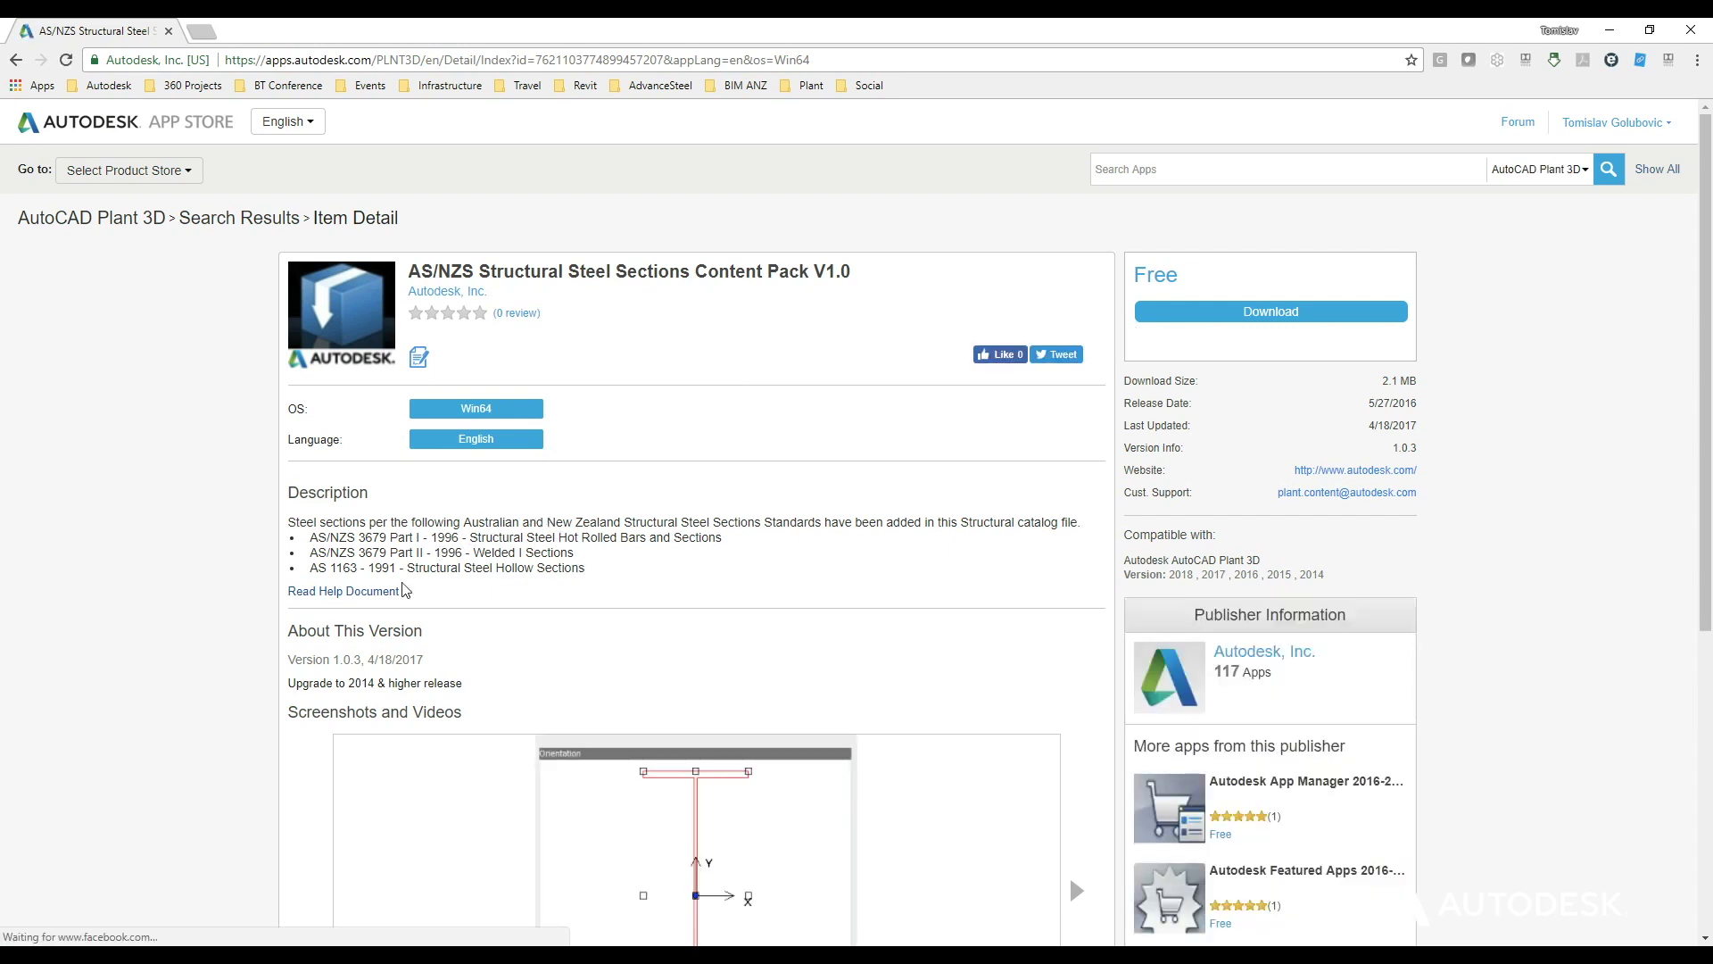
scroll(1024, 614, down, 3)
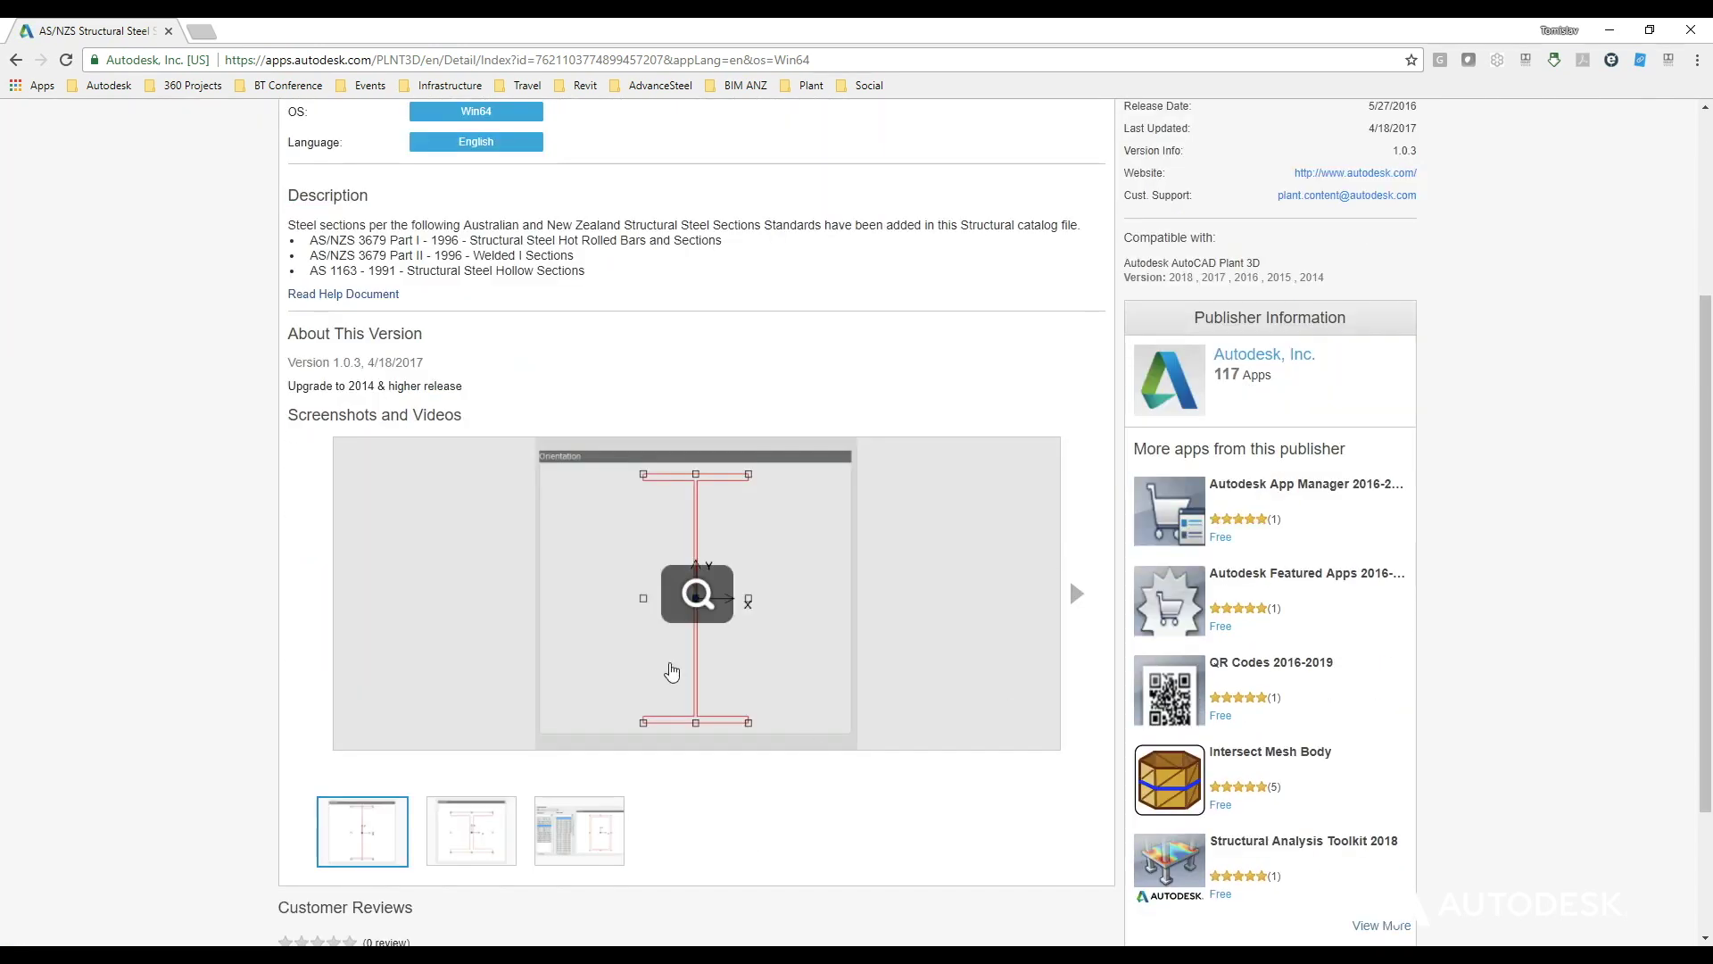
scroll(1213, 553, up, 3)
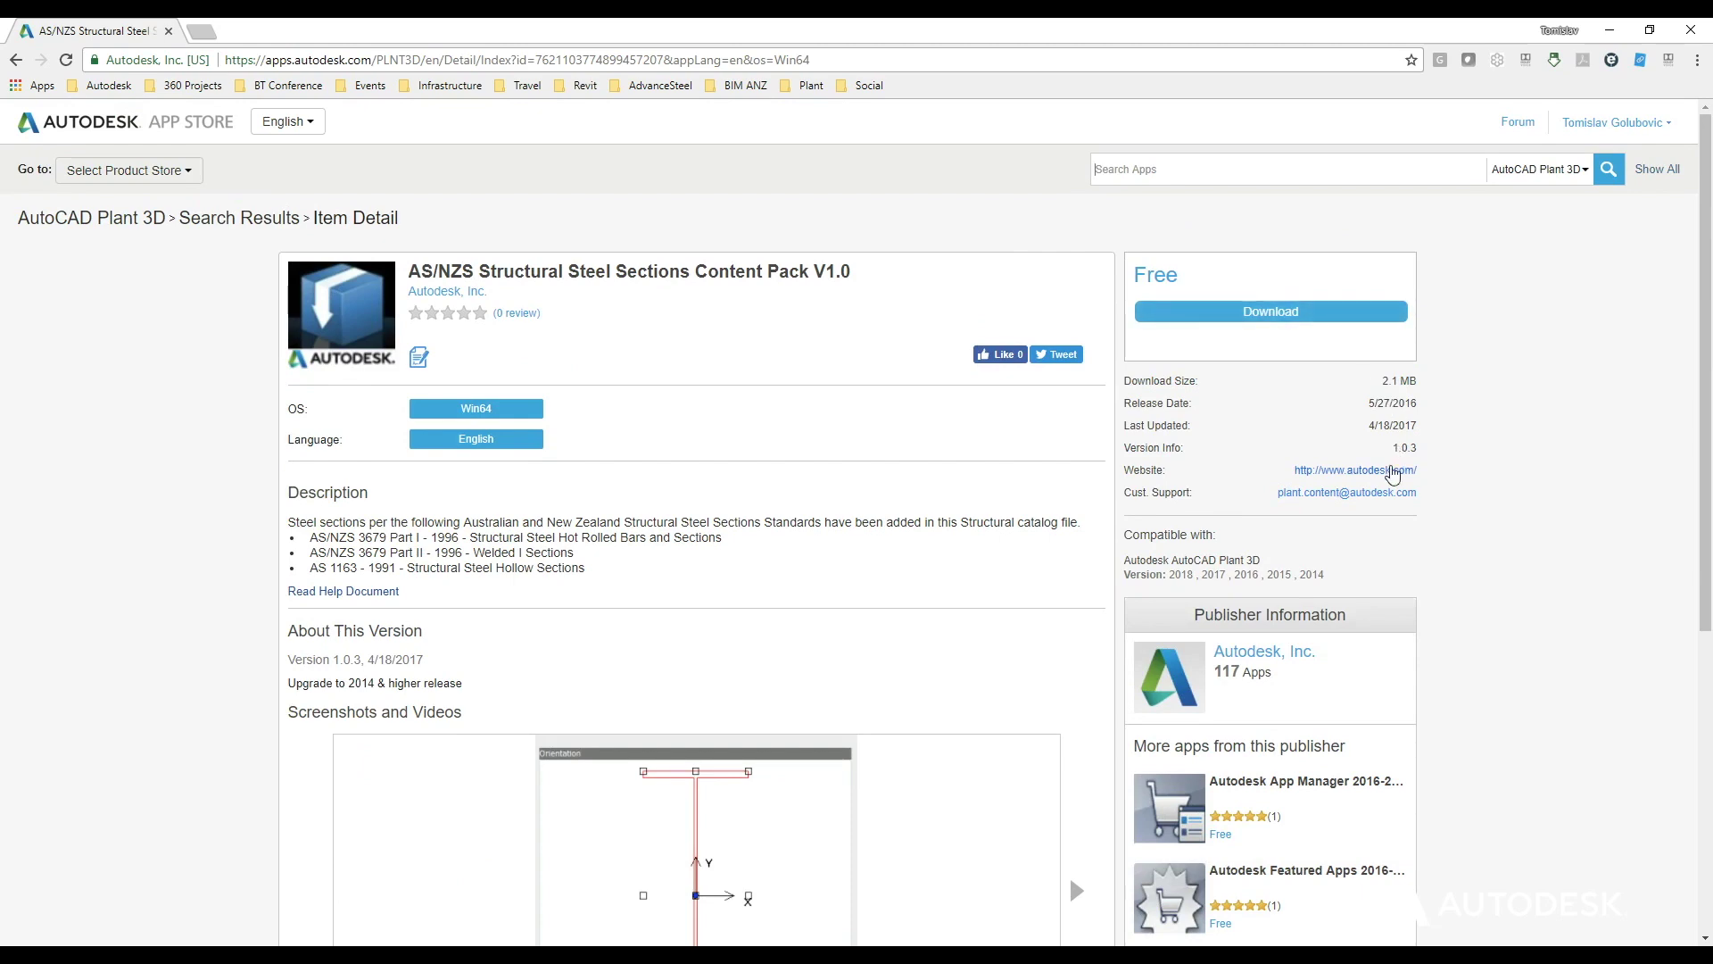
scroll(1491, 482, down, 3)
scroll(1529, 502, down, 3)
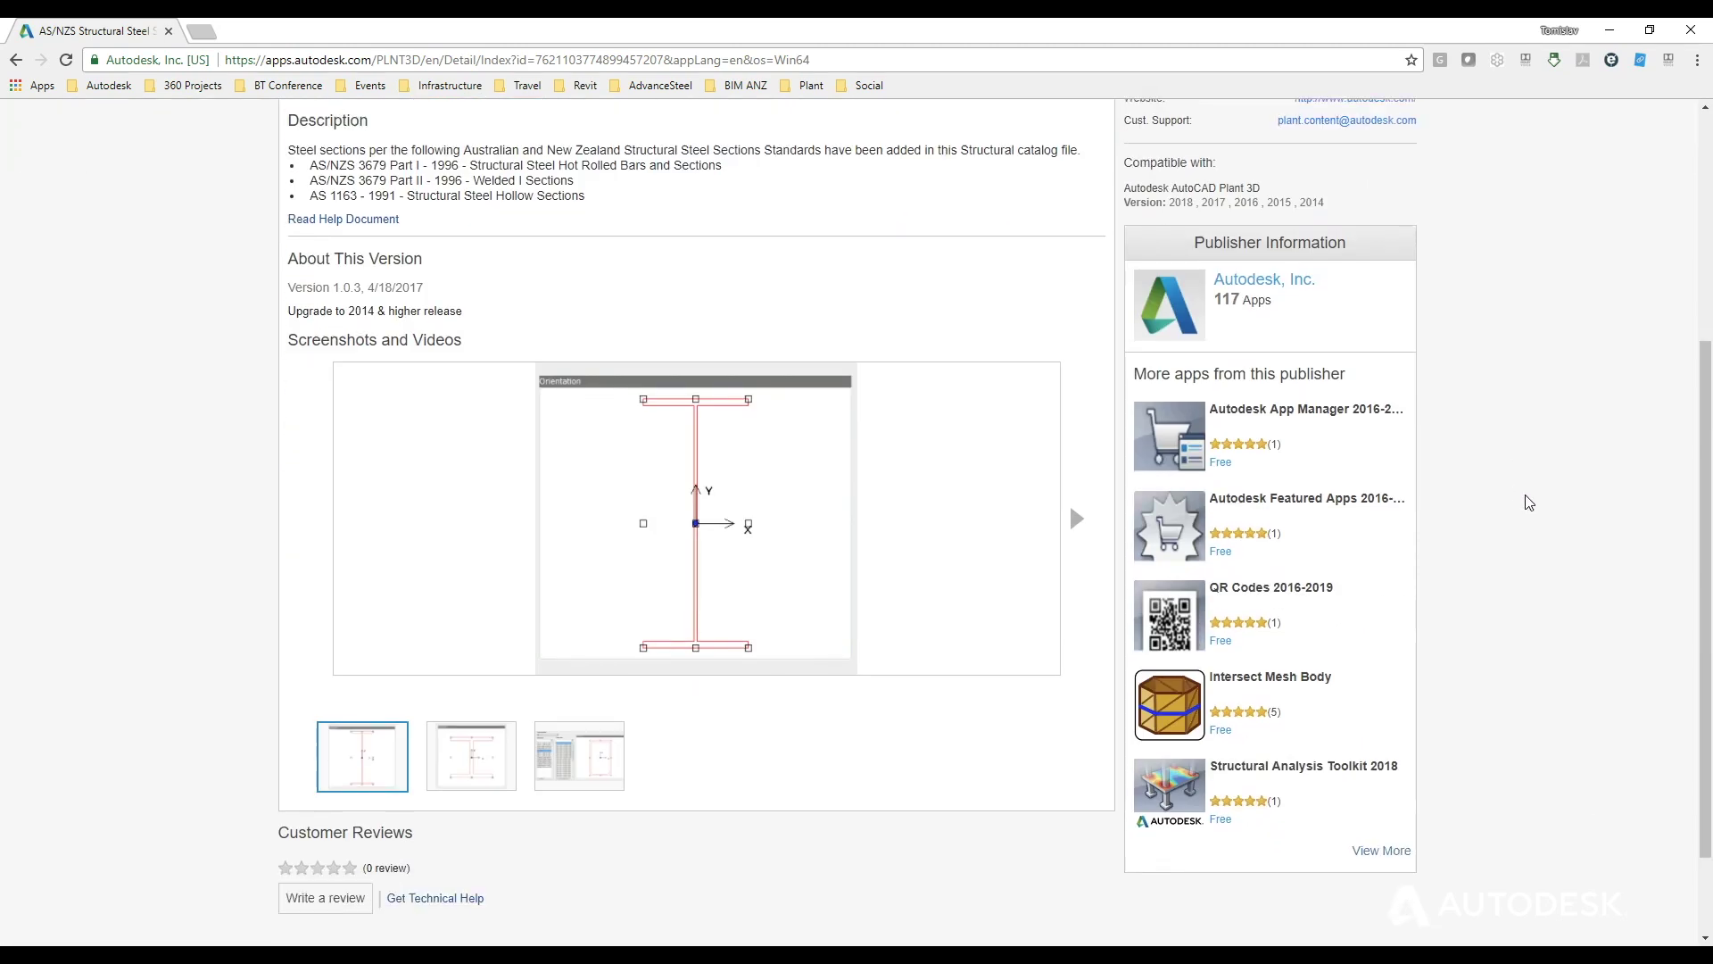
Close the content pack page and switch back to the 01-STR-1000 drawing in AutoCAD Plant 3D.
scroll(1529, 502, up, 4)
scroll(1529, 502, up, 2)
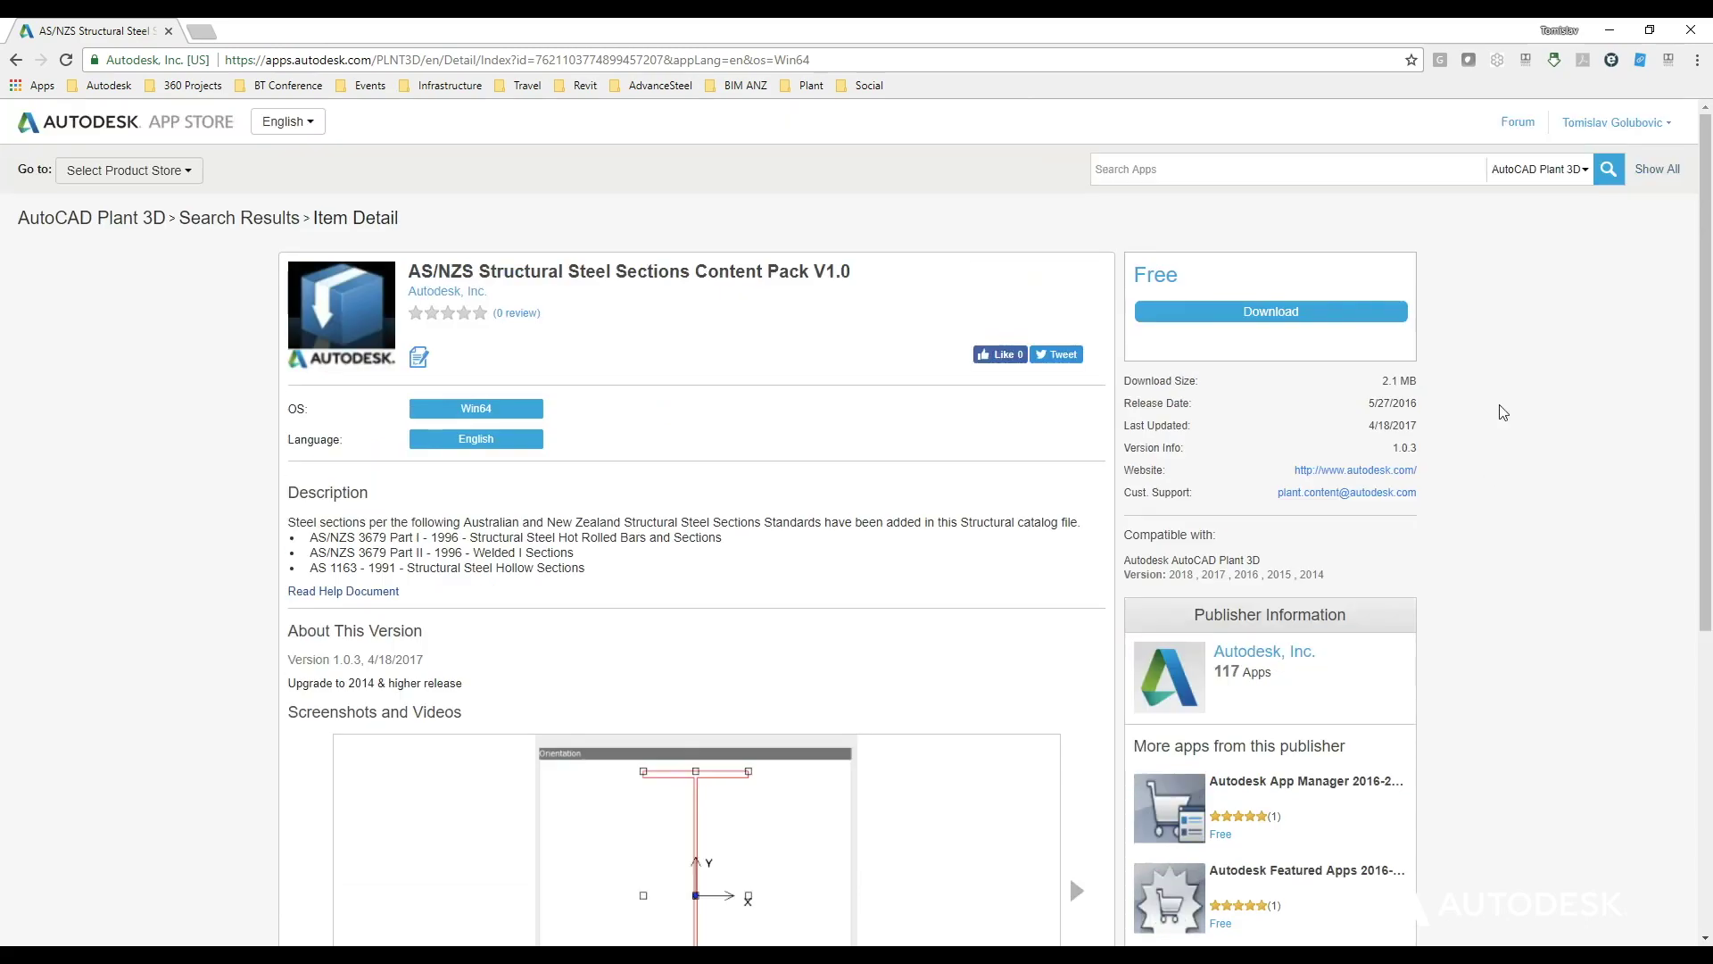
click(1690, 30)
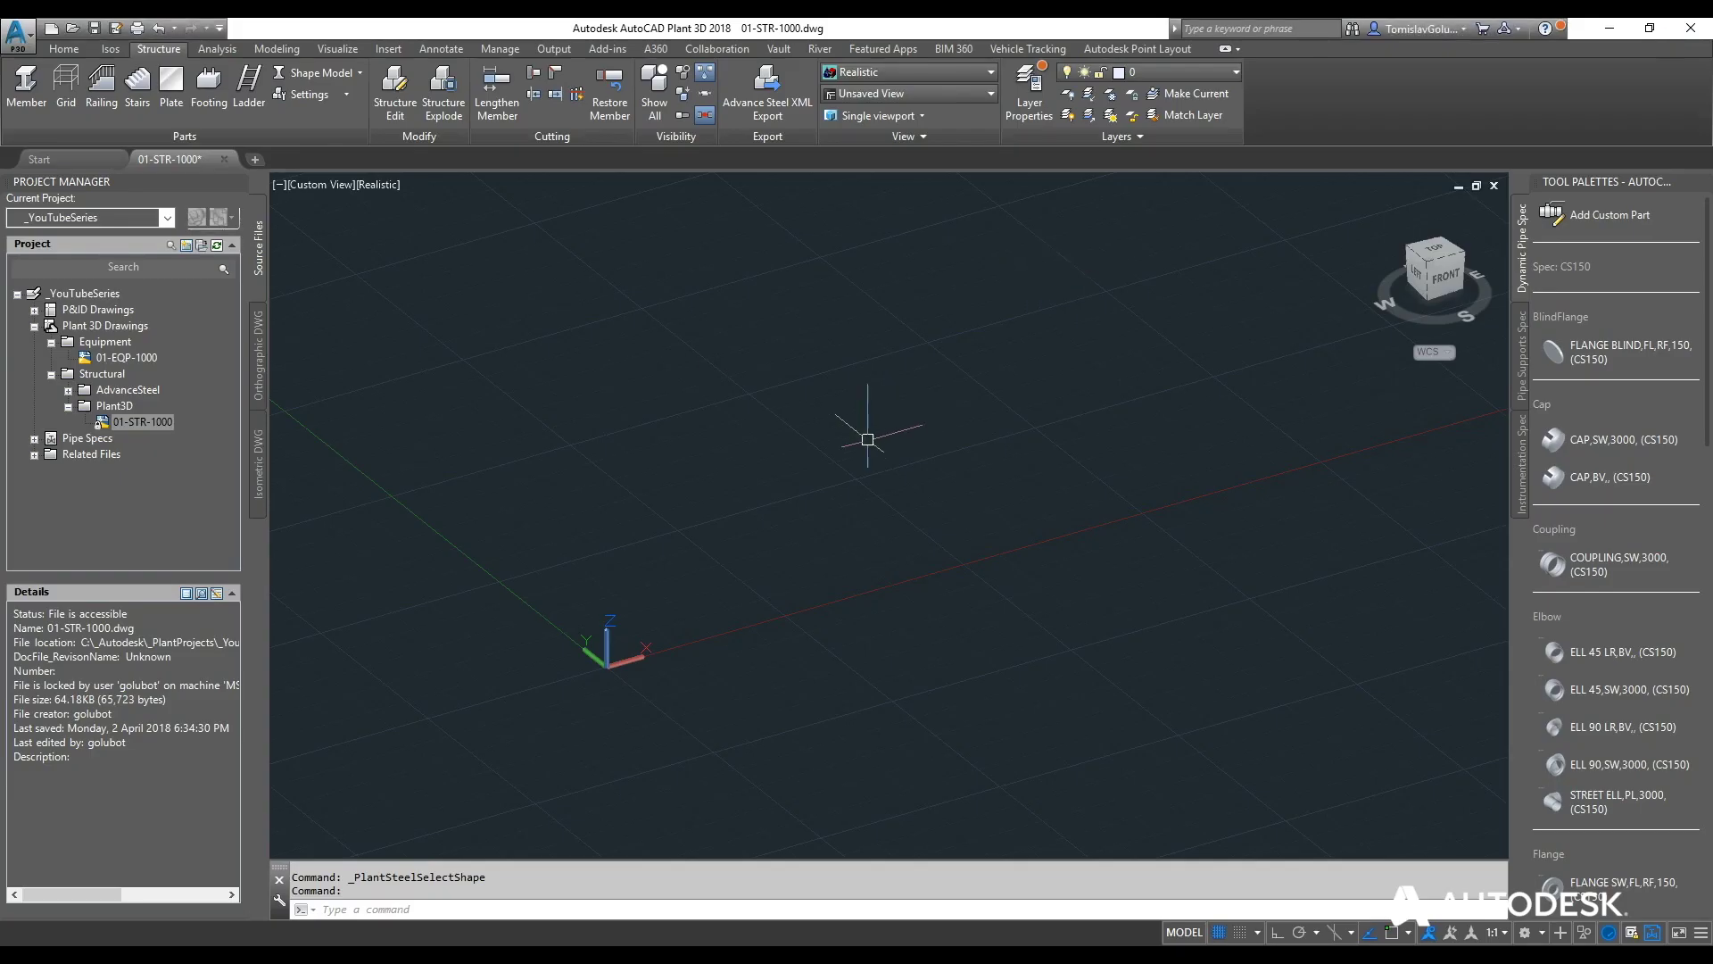
Examine the orientation and the horizontal and vertical offset options in the member settings, leaving them unchanged.
click(292, 100)
click(332, 114)
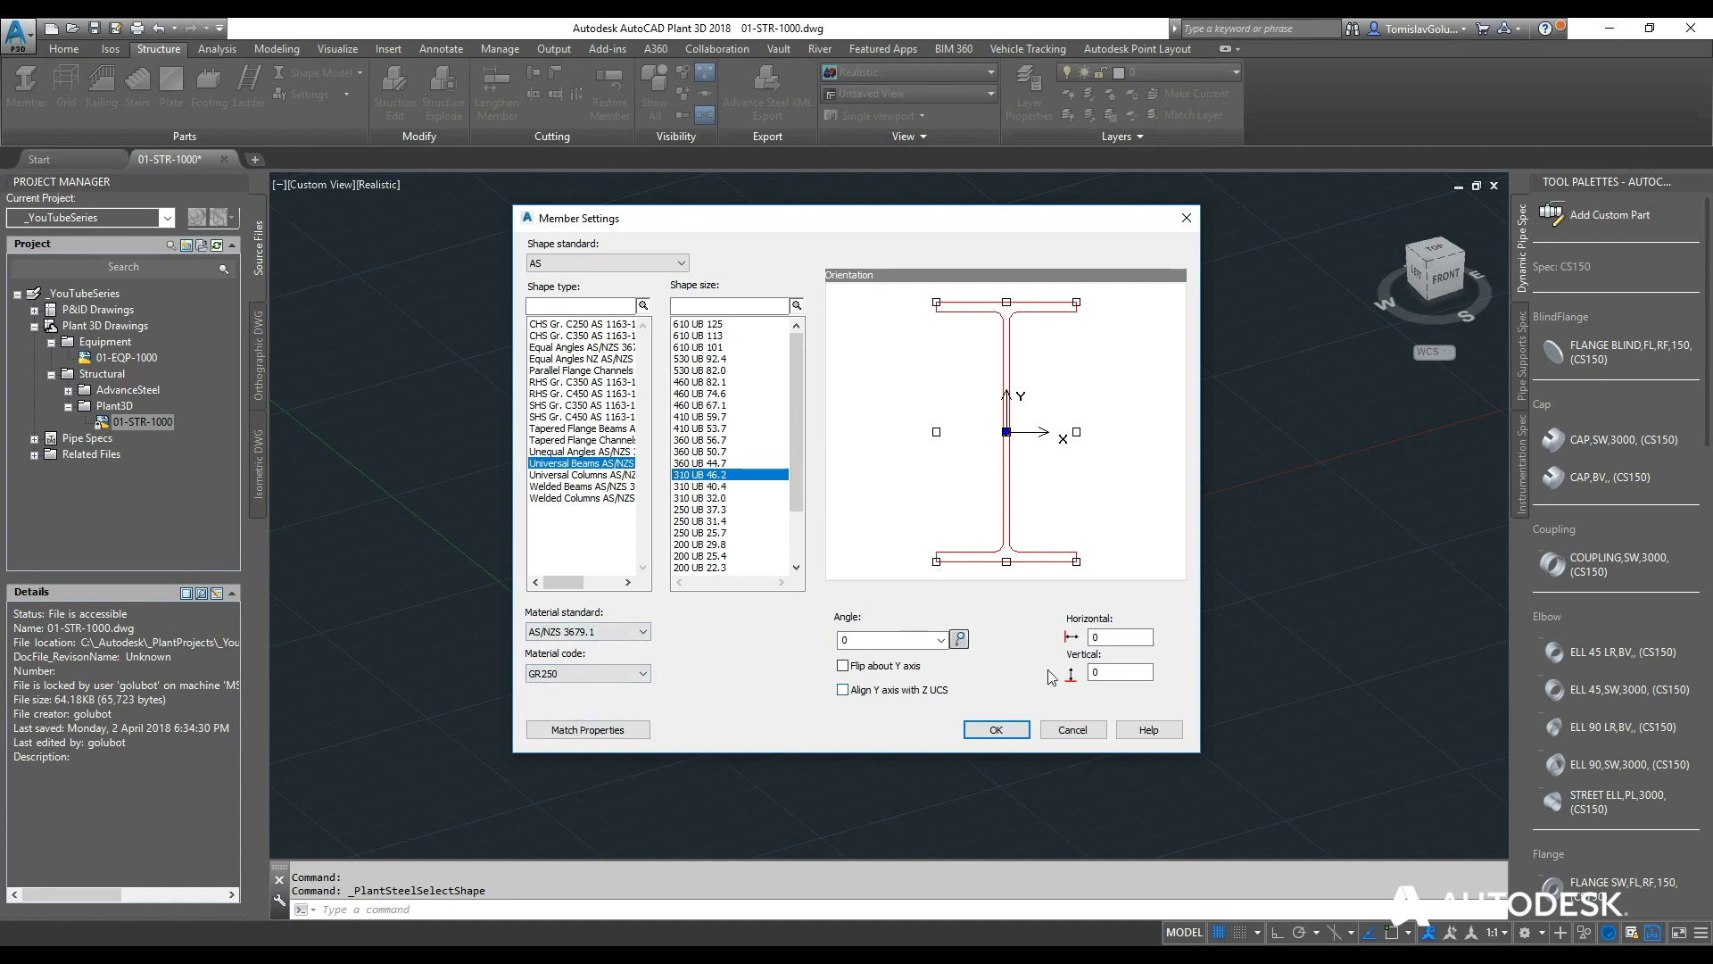
click(1098, 637)
click(1125, 670)
click(1083, 733)
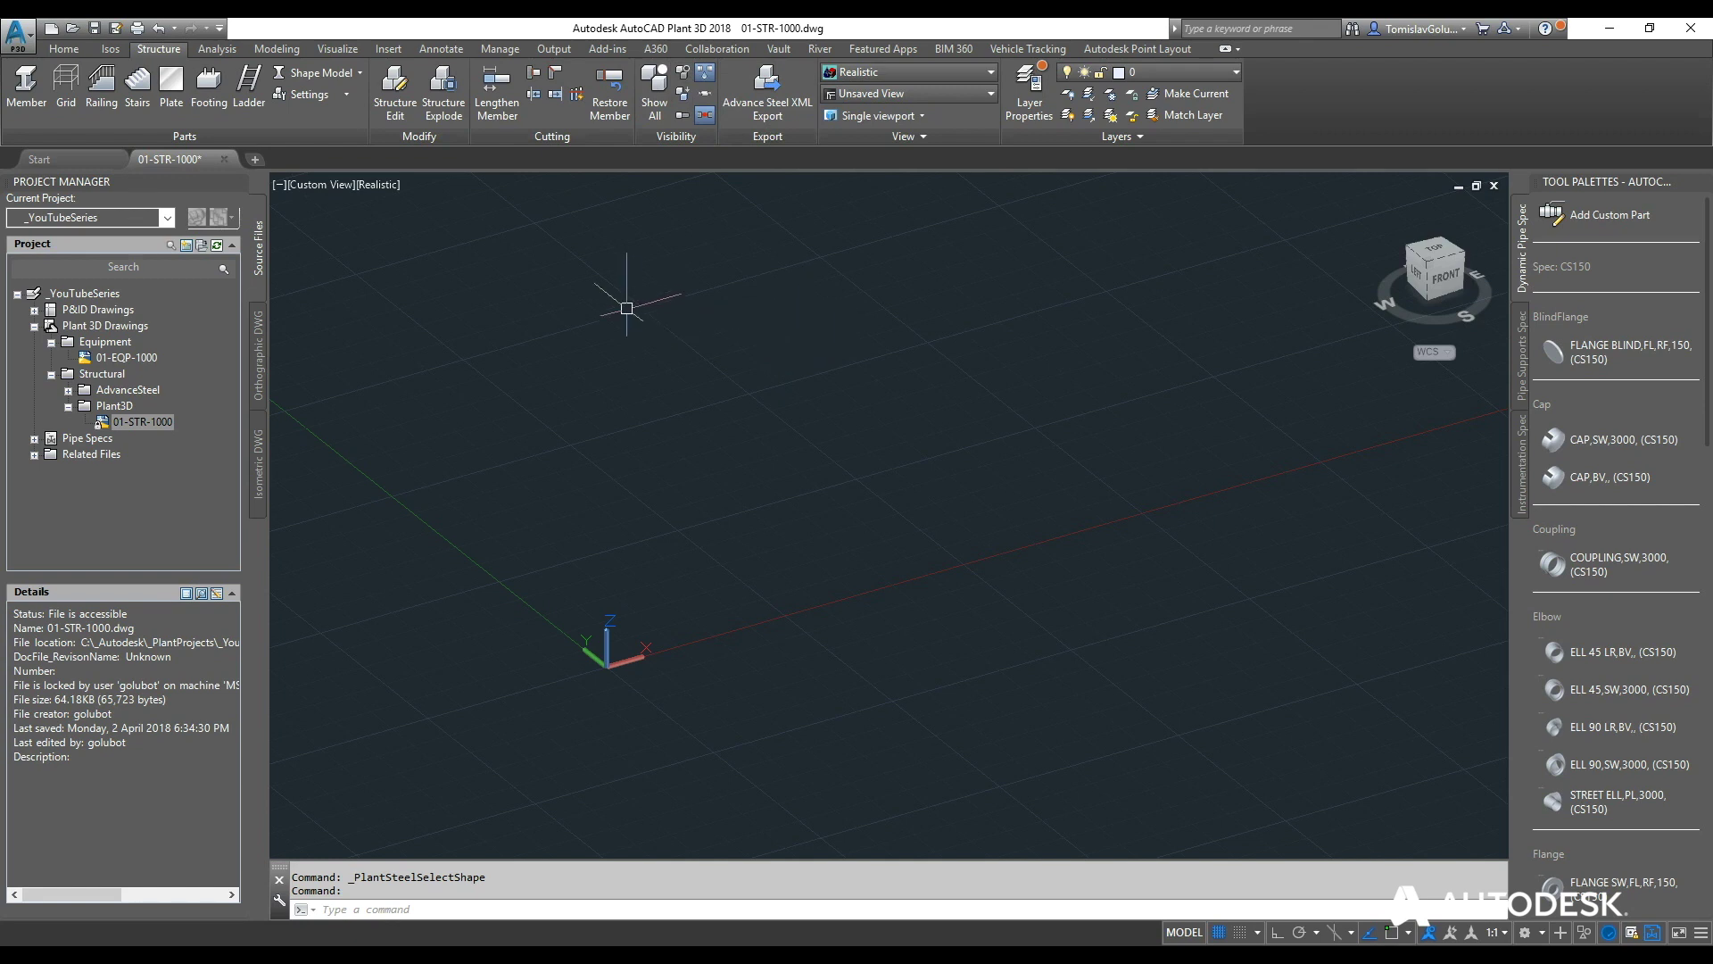
Create a UCS-based structural grid with axes 0,4000,10000, rows 0,3000 and platforms 0,4000,8000, and fit it in the view.
click(62, 95)
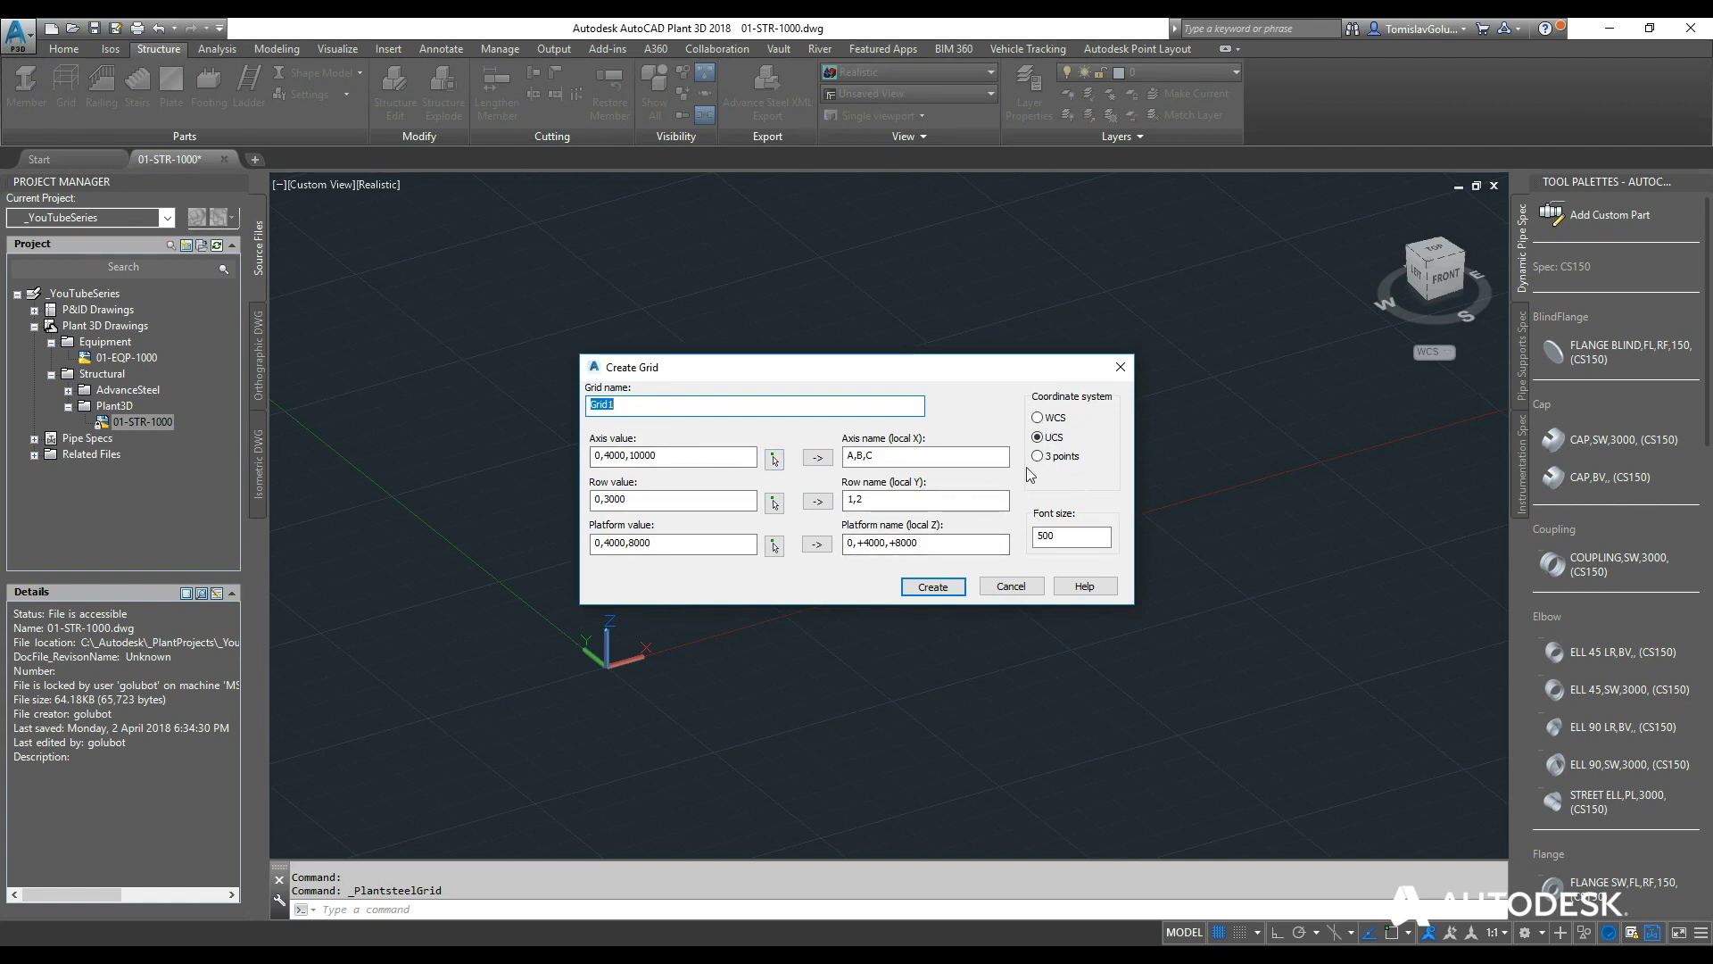
click(930, 585)
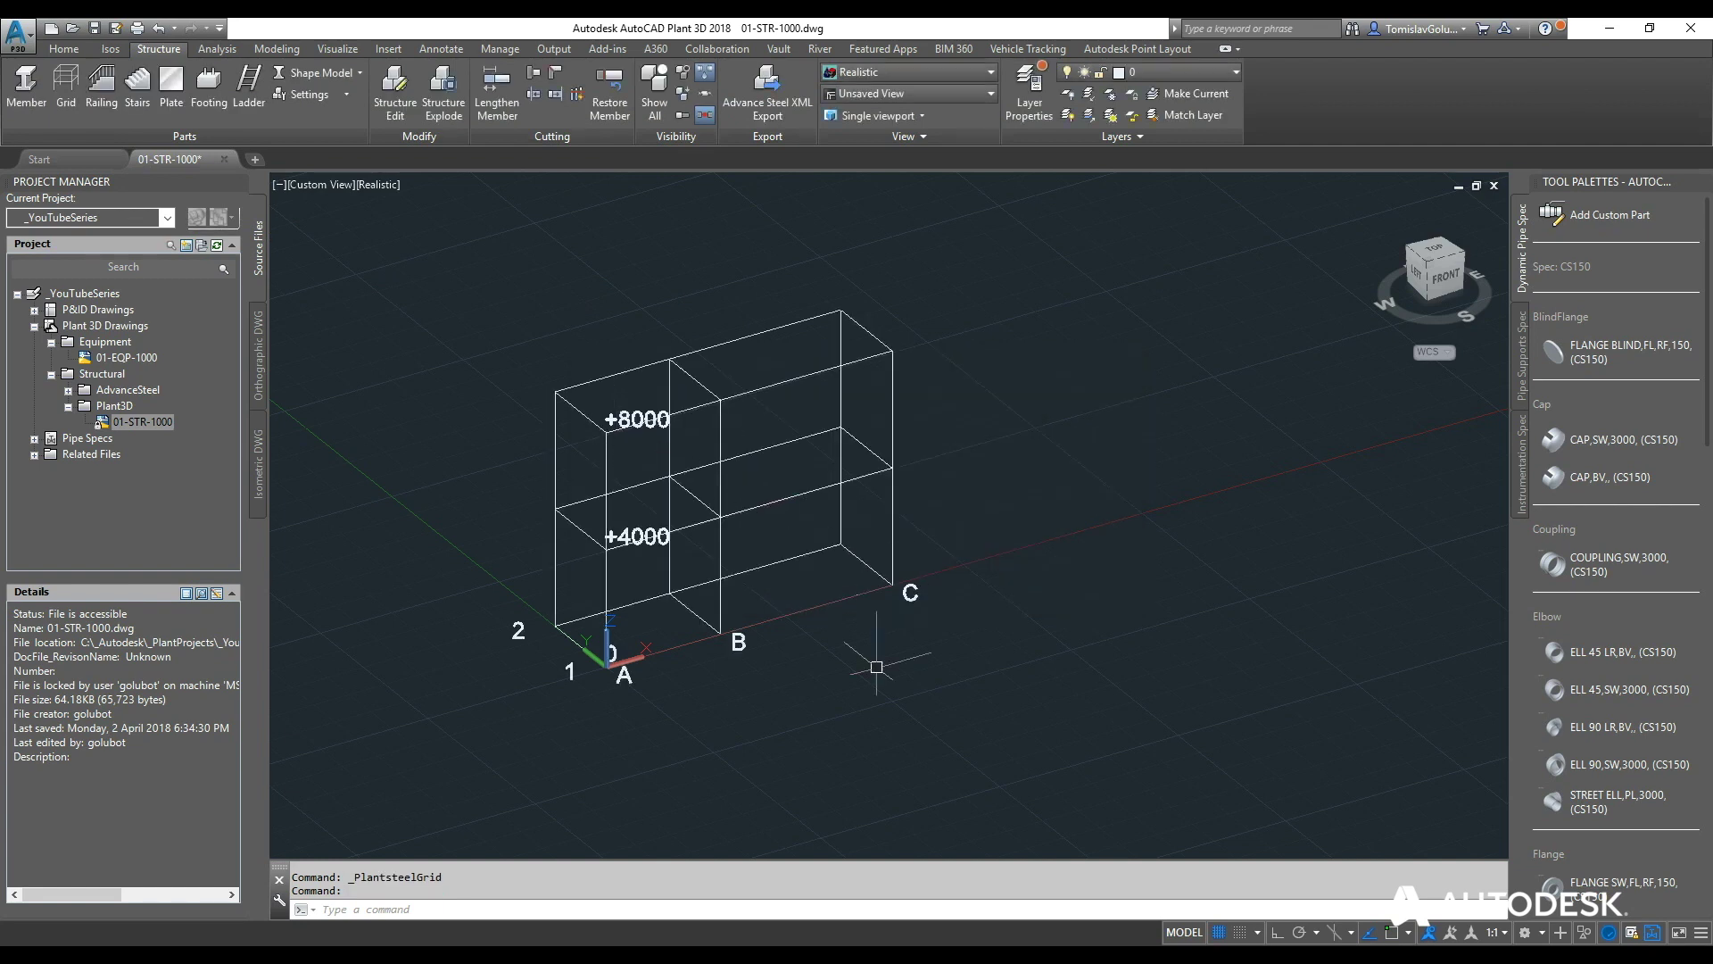
text(z)
key(Return)
text(e)
key(Return)
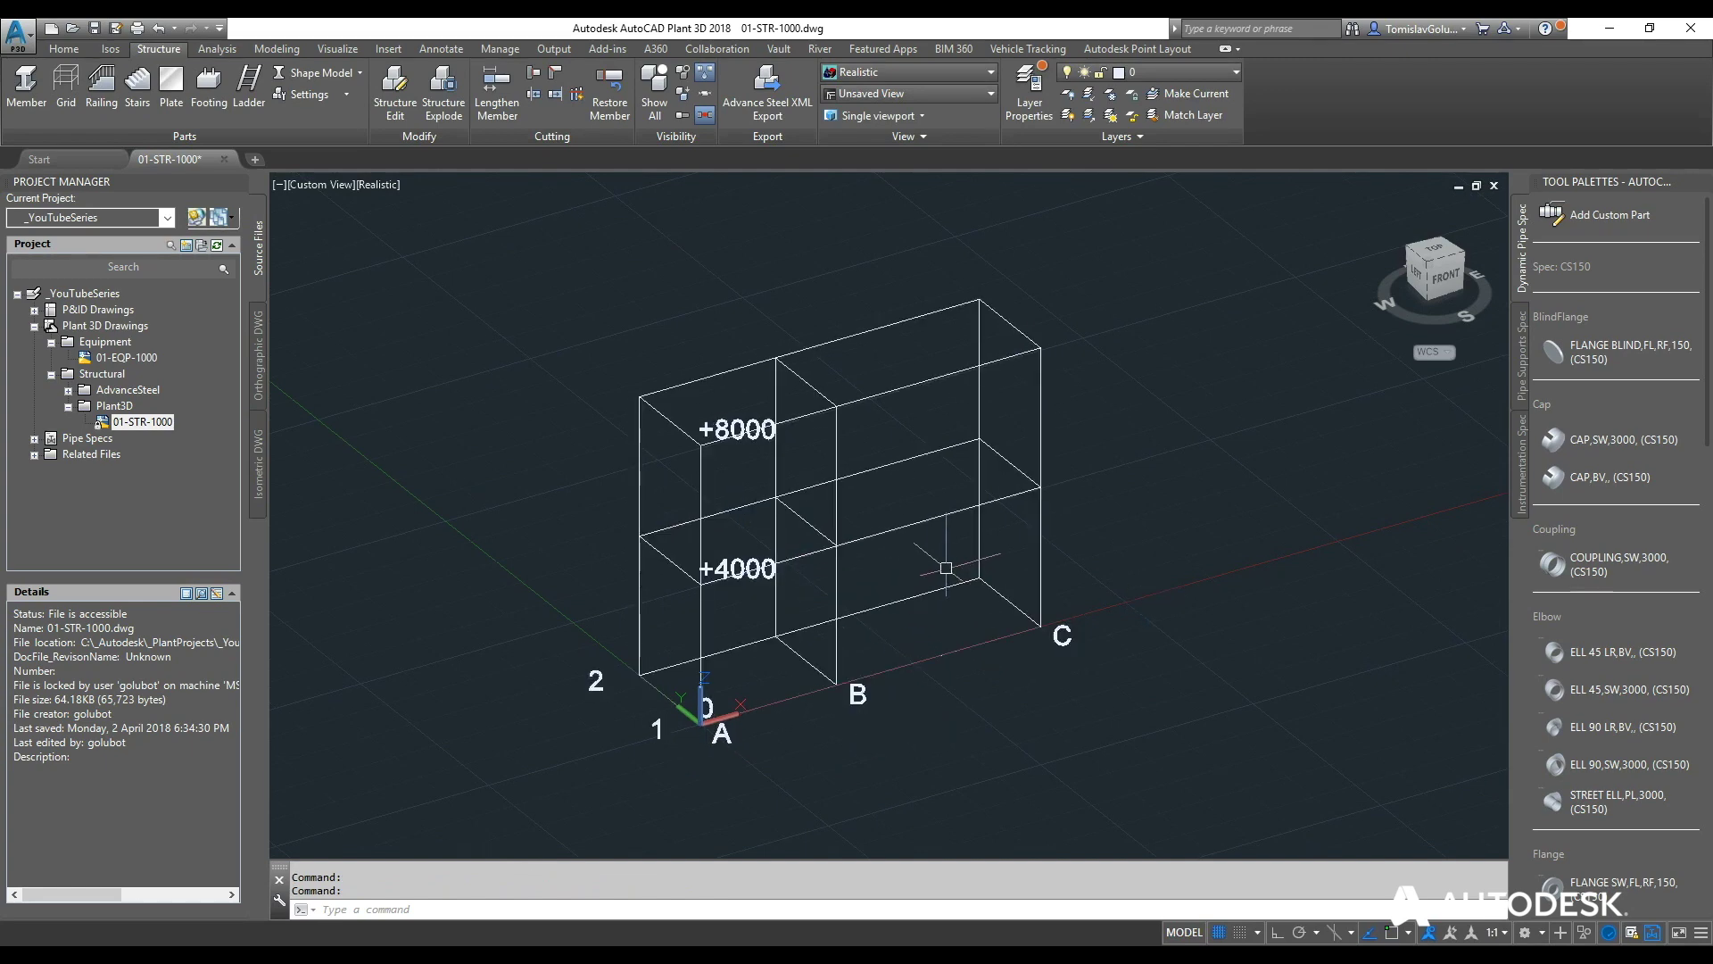
Start a structural member and set its shape to Universal Columns AS/NZS, size 310 UC 158.
click(26, 84)
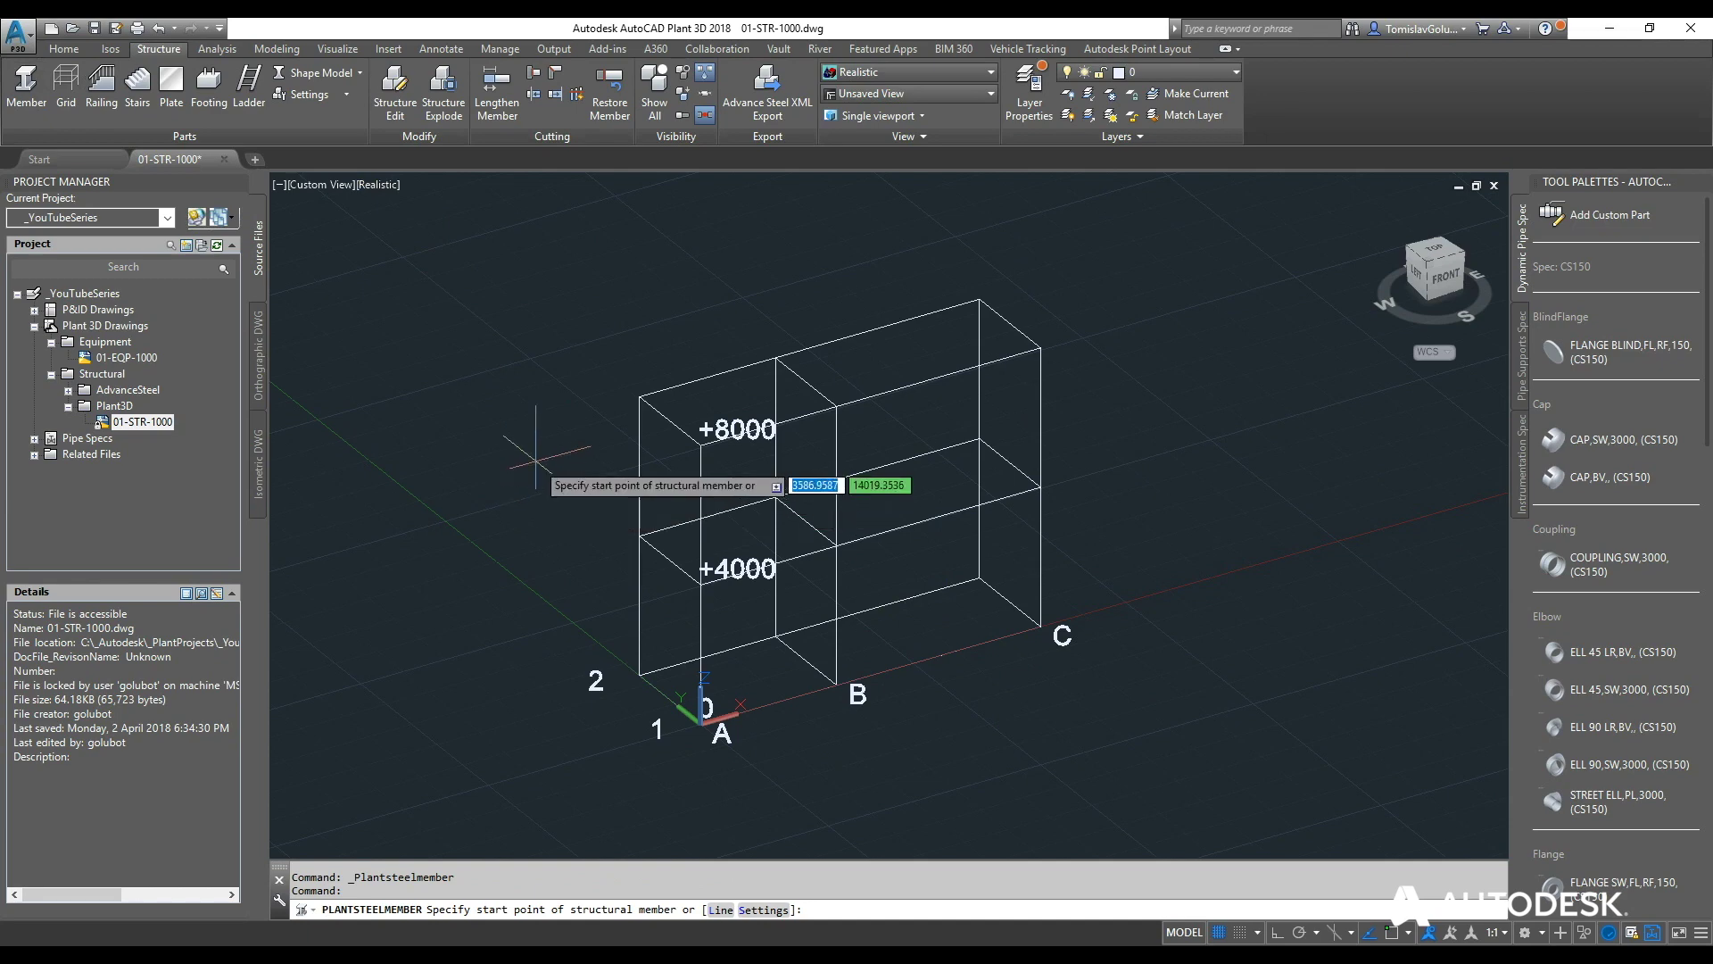
text(S)
key(Return)
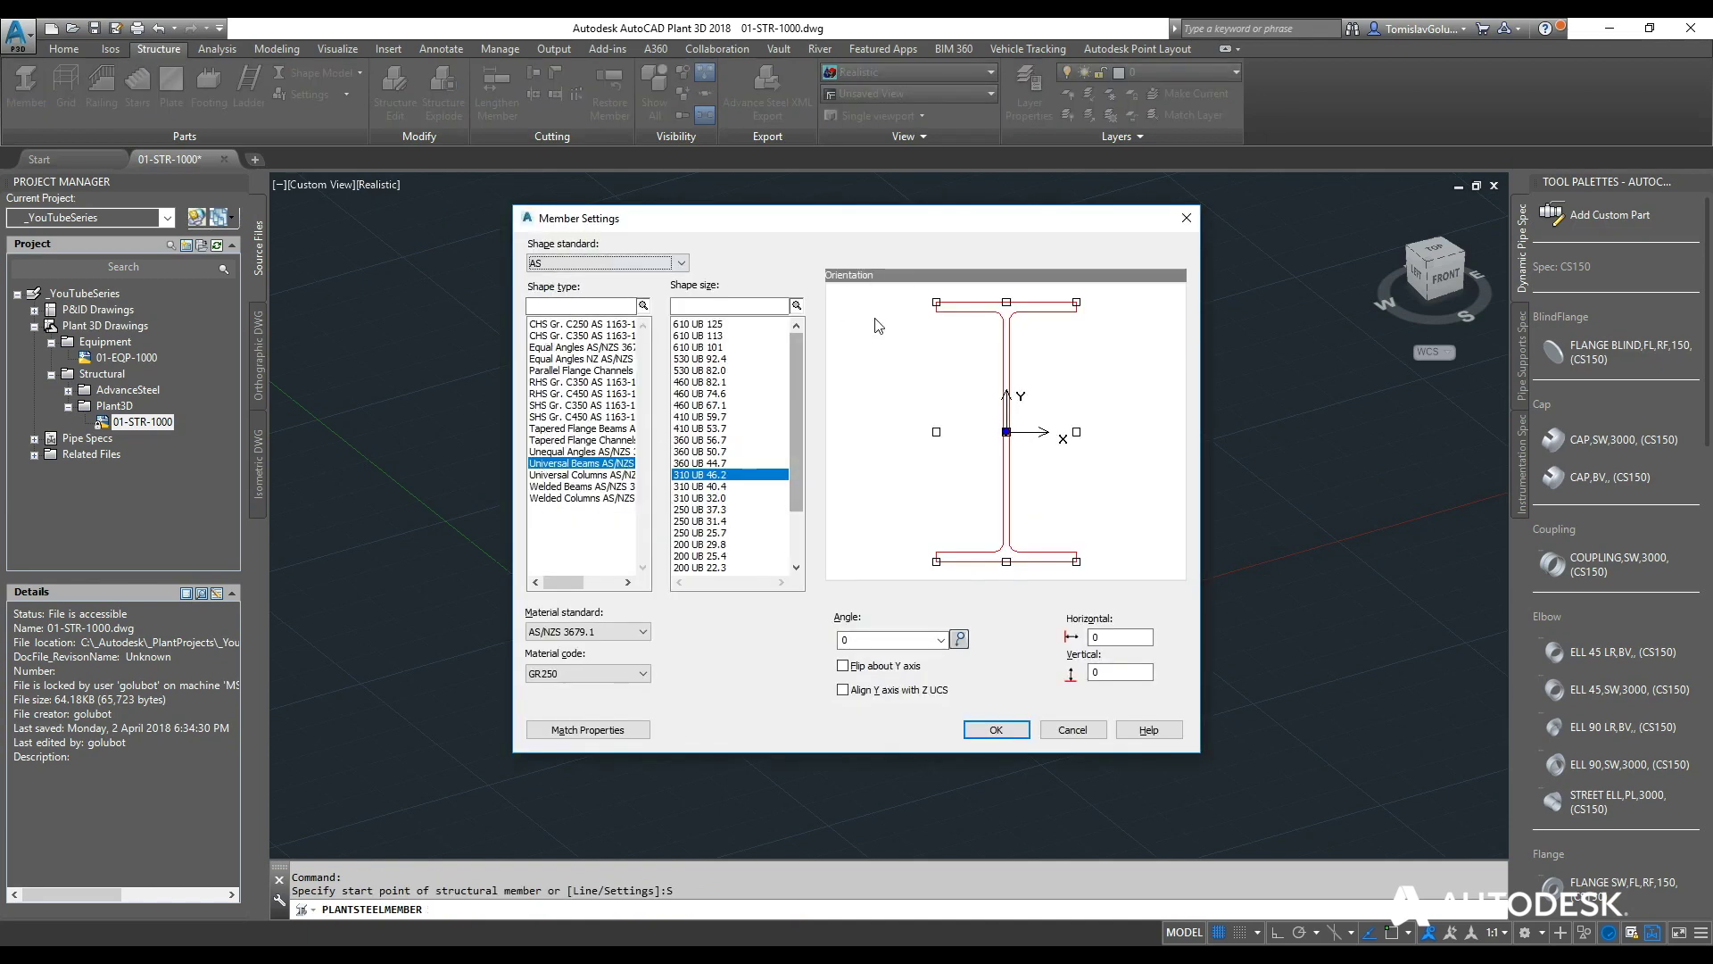
click(612, 476)
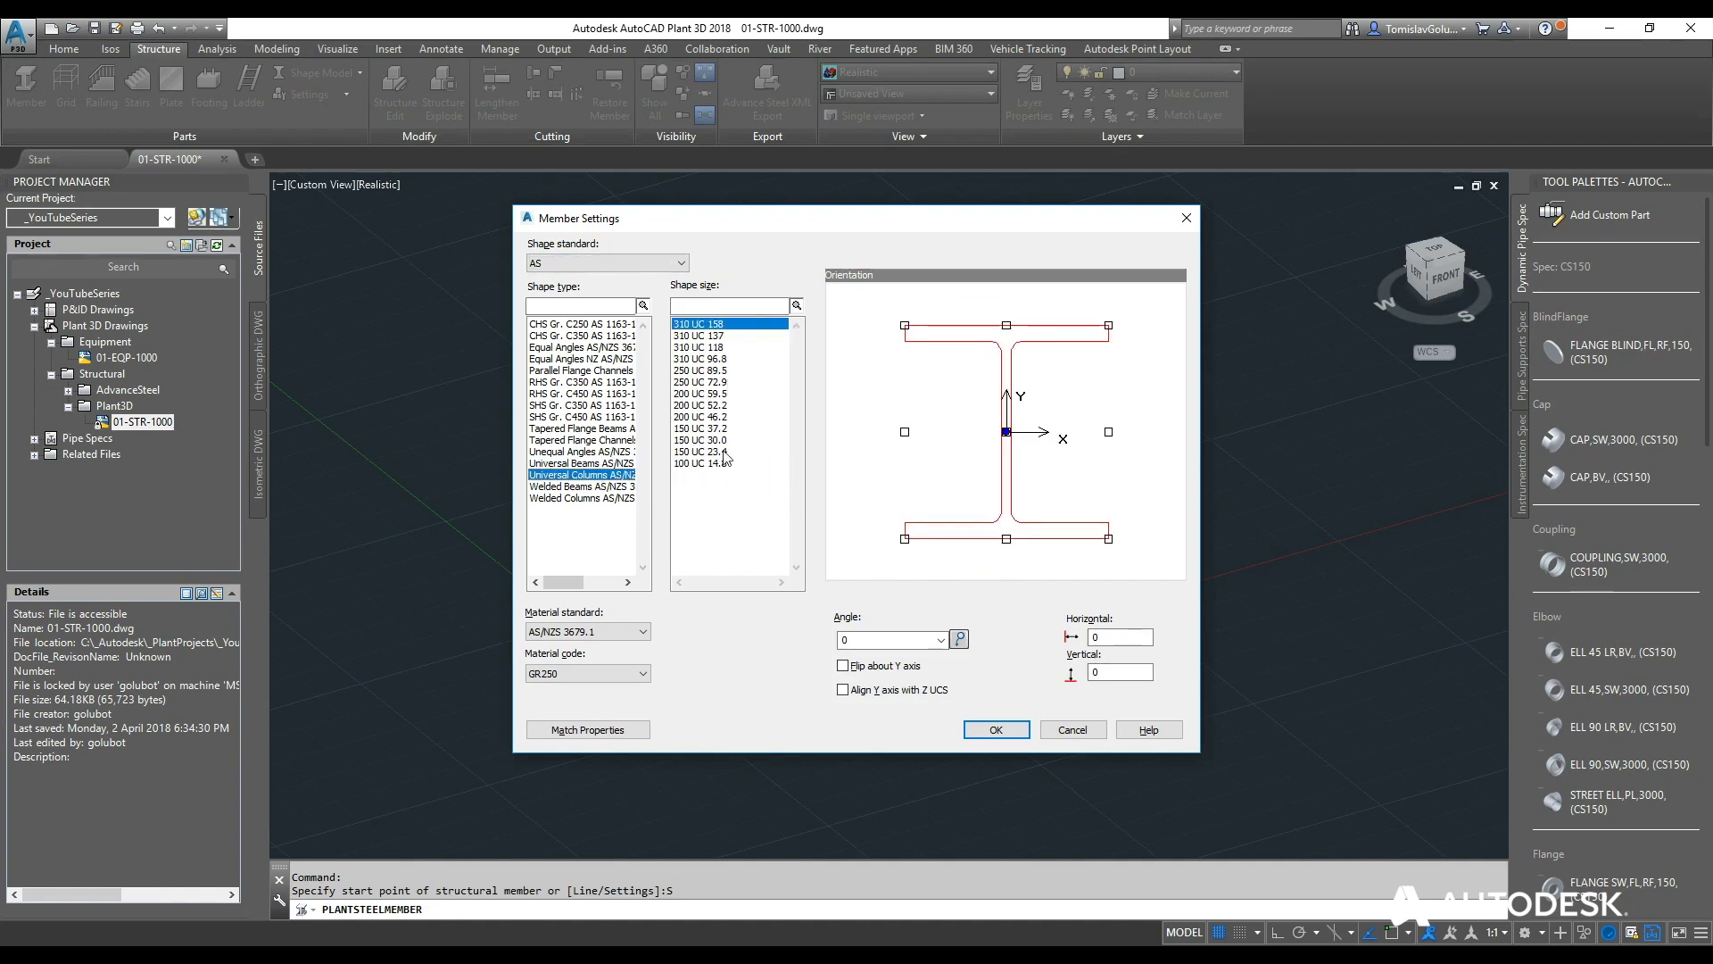
click(992, 729)
Place a column at grid intersection A1 from level 0 up to +8000, snapping to the grid endpoints.
text(END)
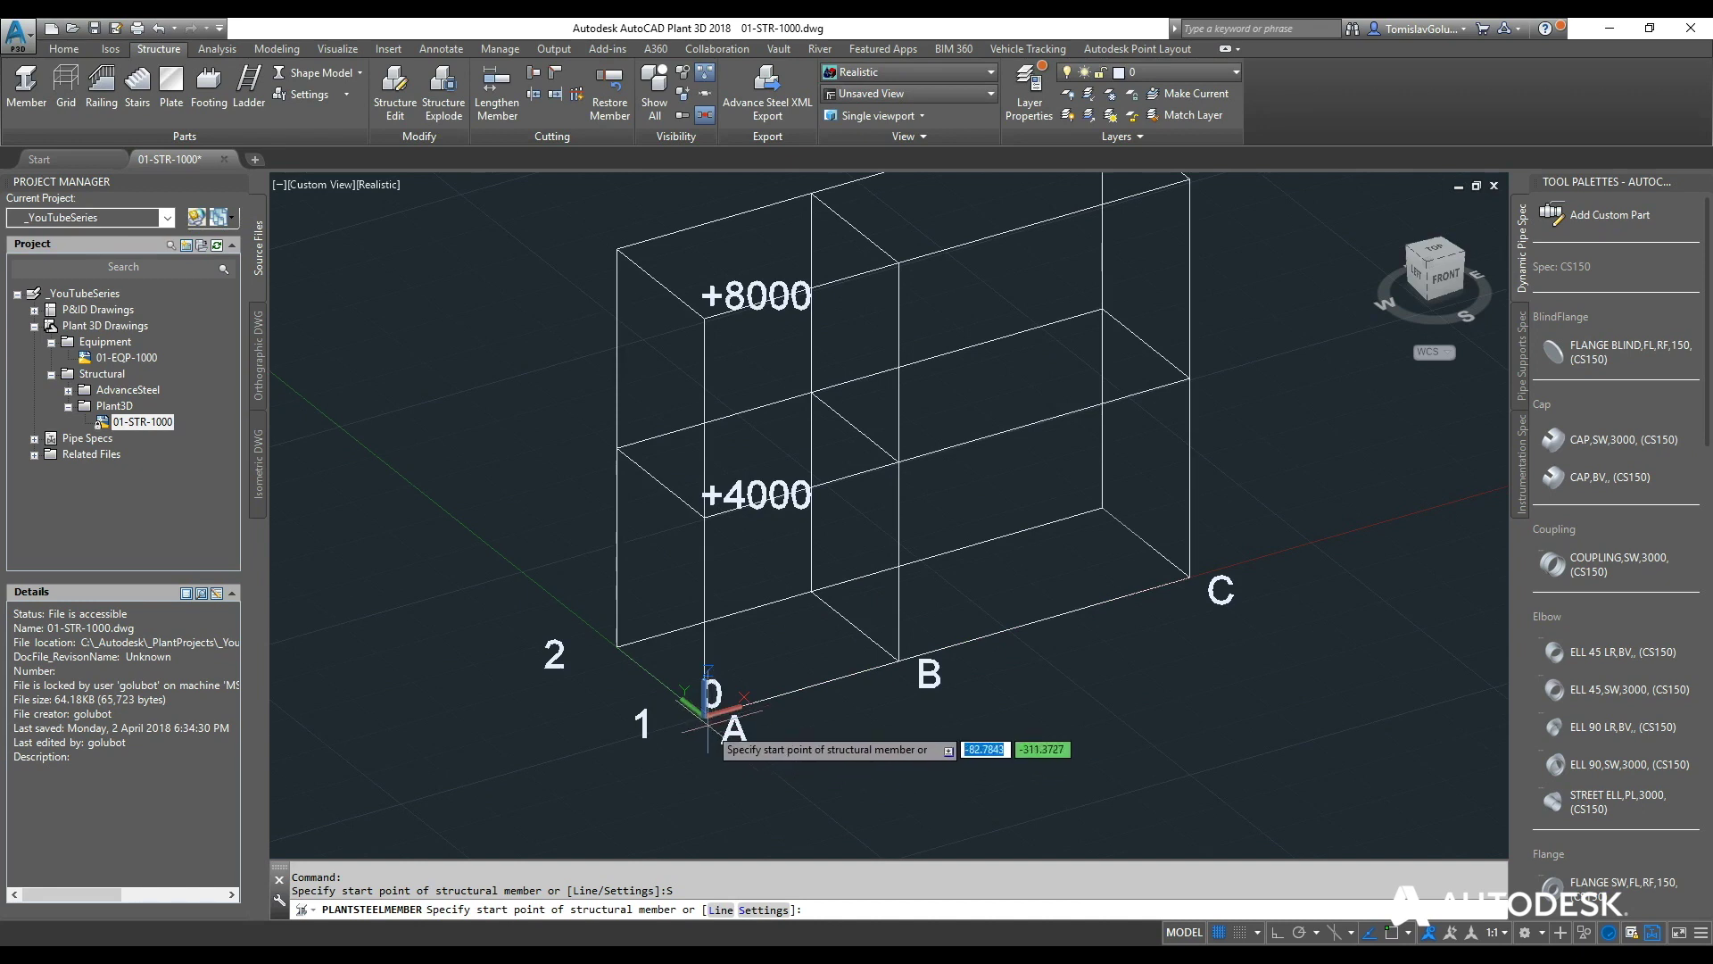
key(Return)
click(709, 708)
text(END)
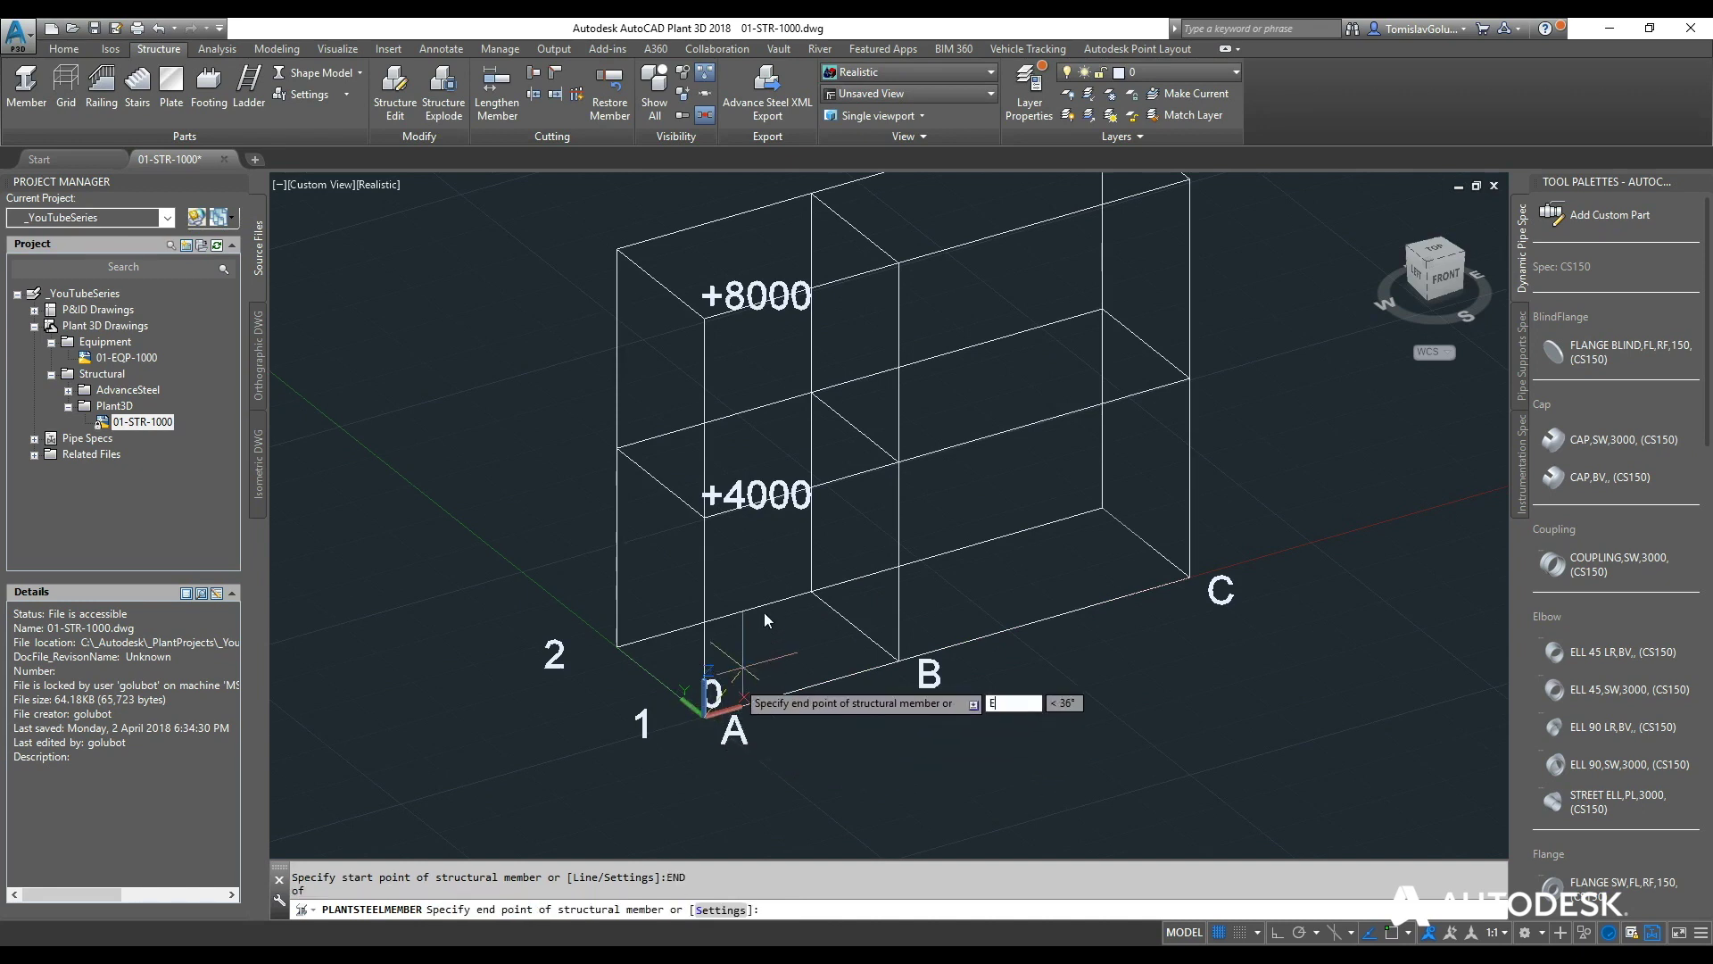
key(Return)
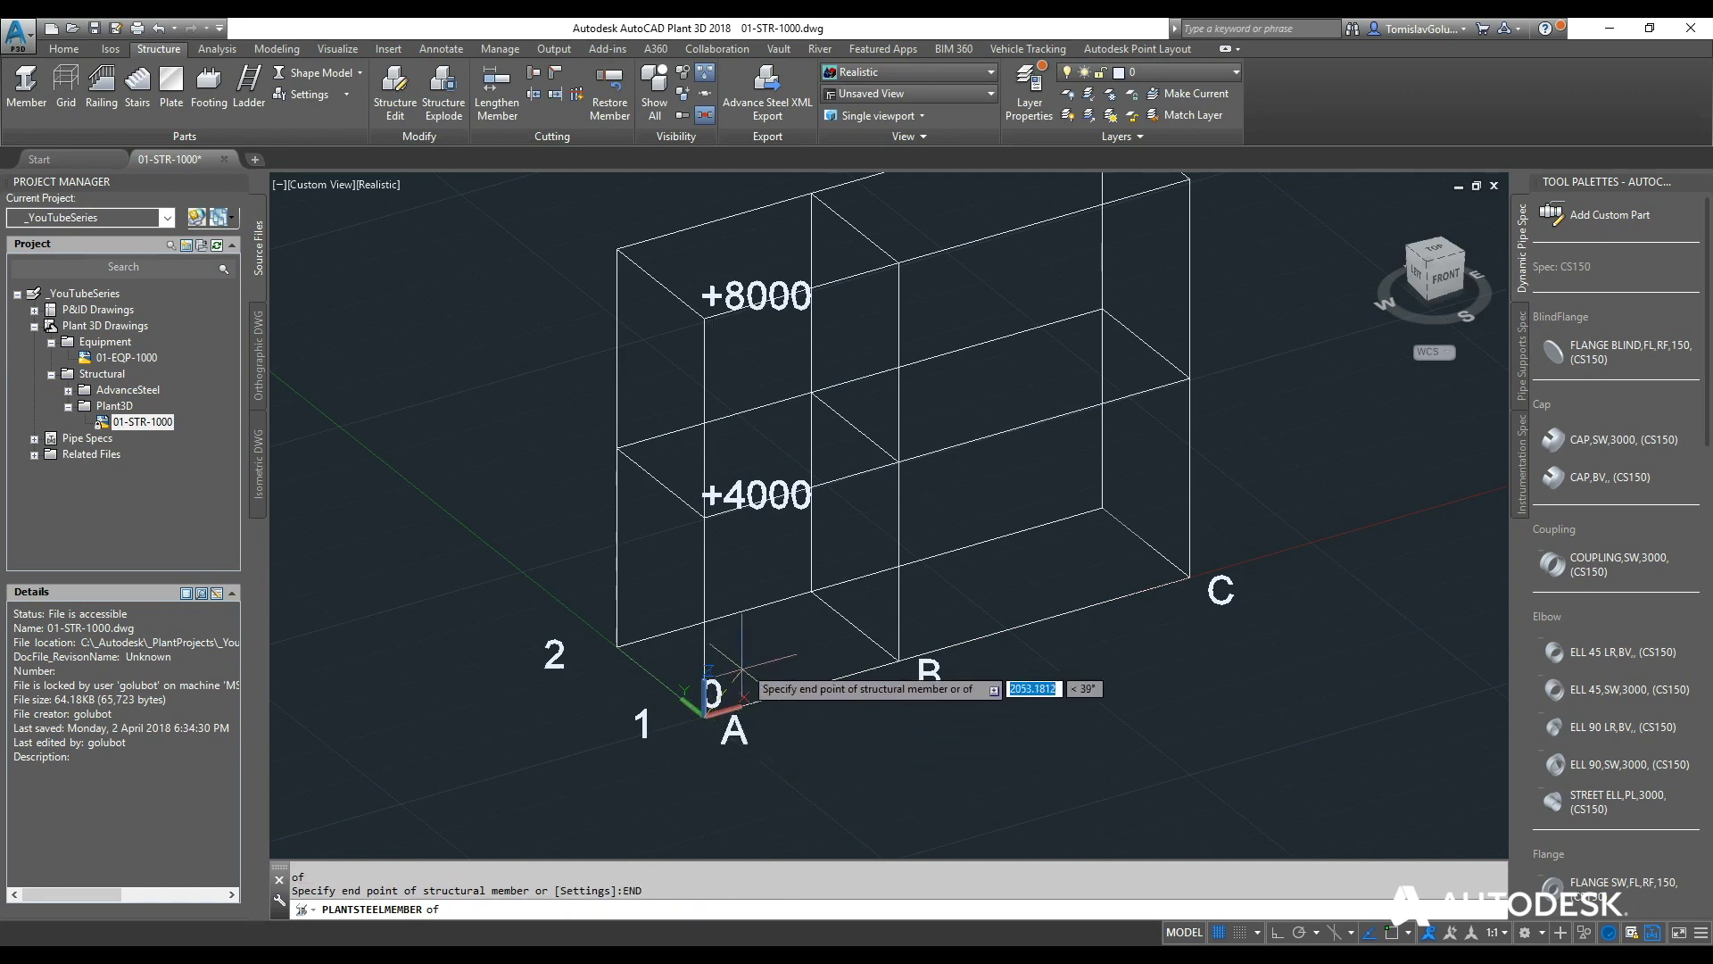
click(704, 319)
key(Return)
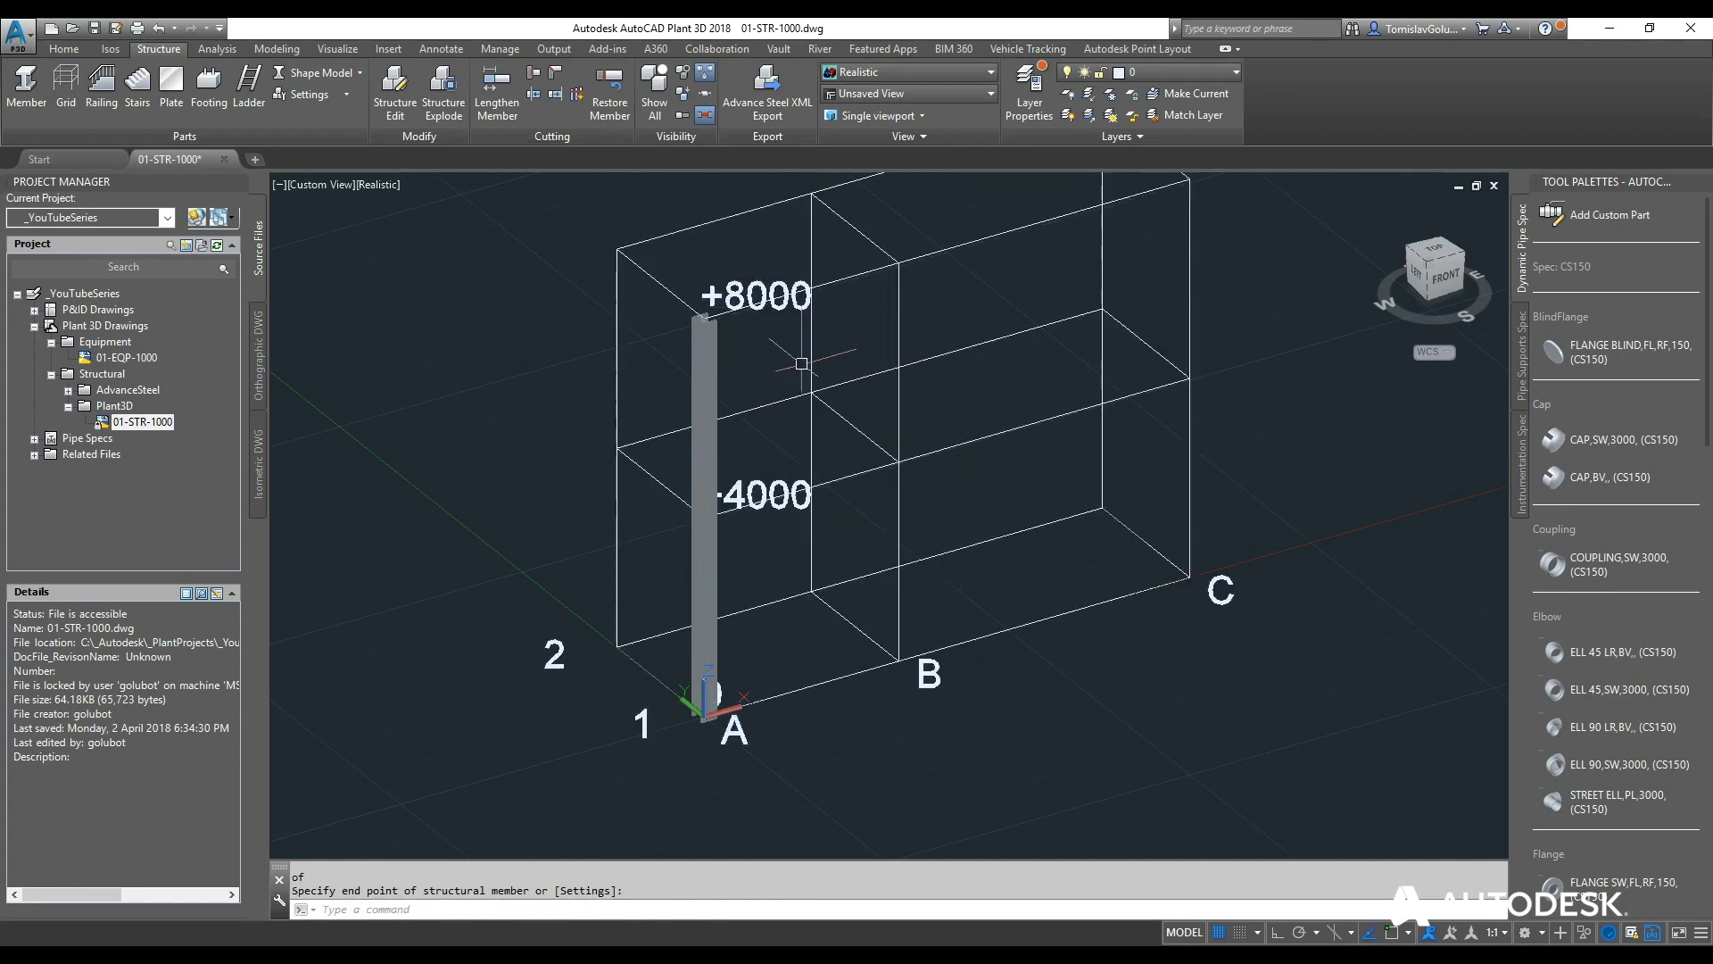
Copy the A1 column from its top endpoint to the +8000 corner at grid intersection A2.
scroll(799, 363, up, 8)
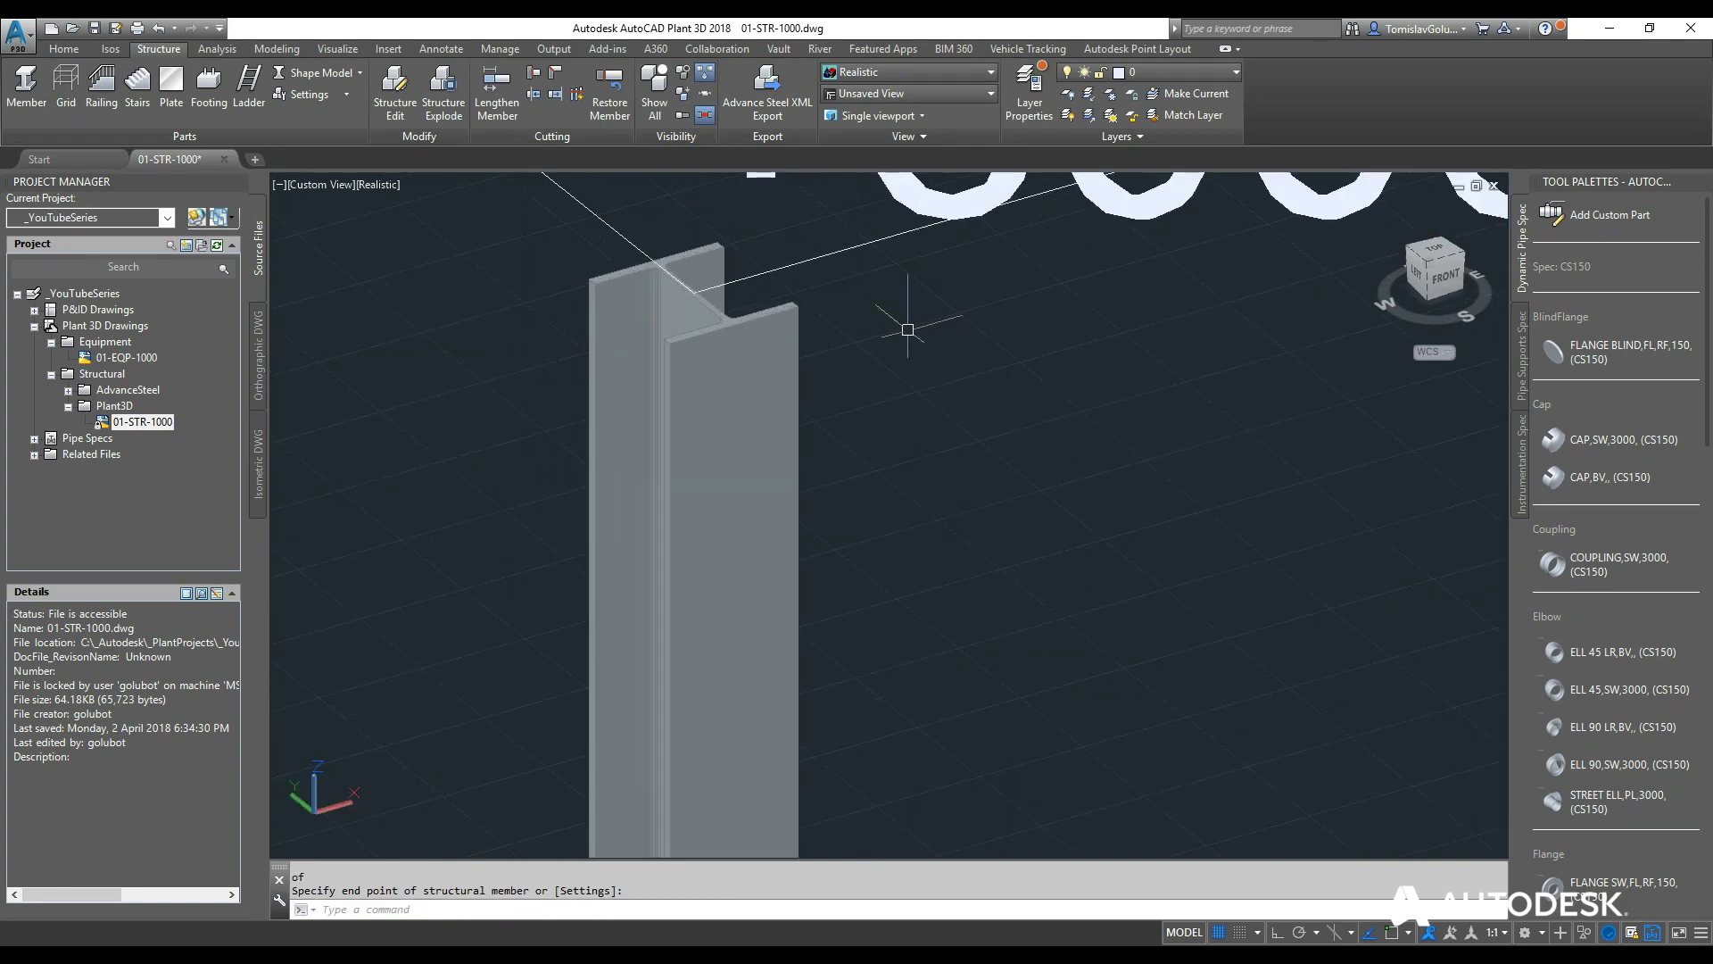
scroll(536, 429, down, 4)
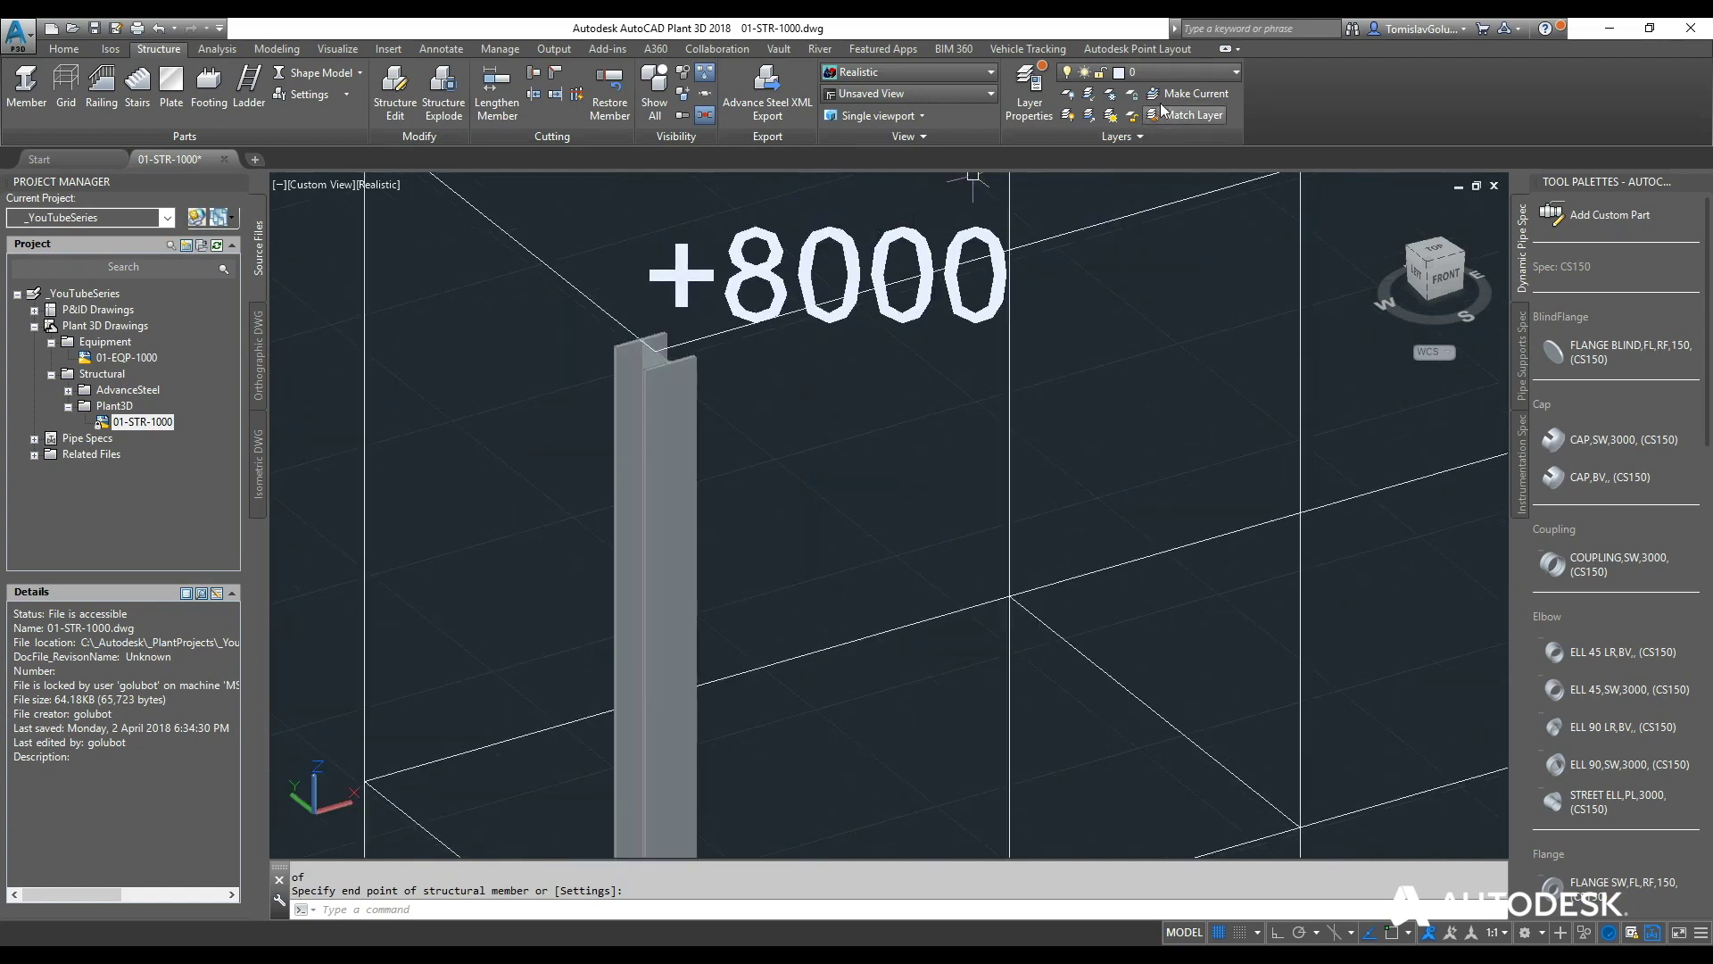
scroll(478, 509, down, 4)
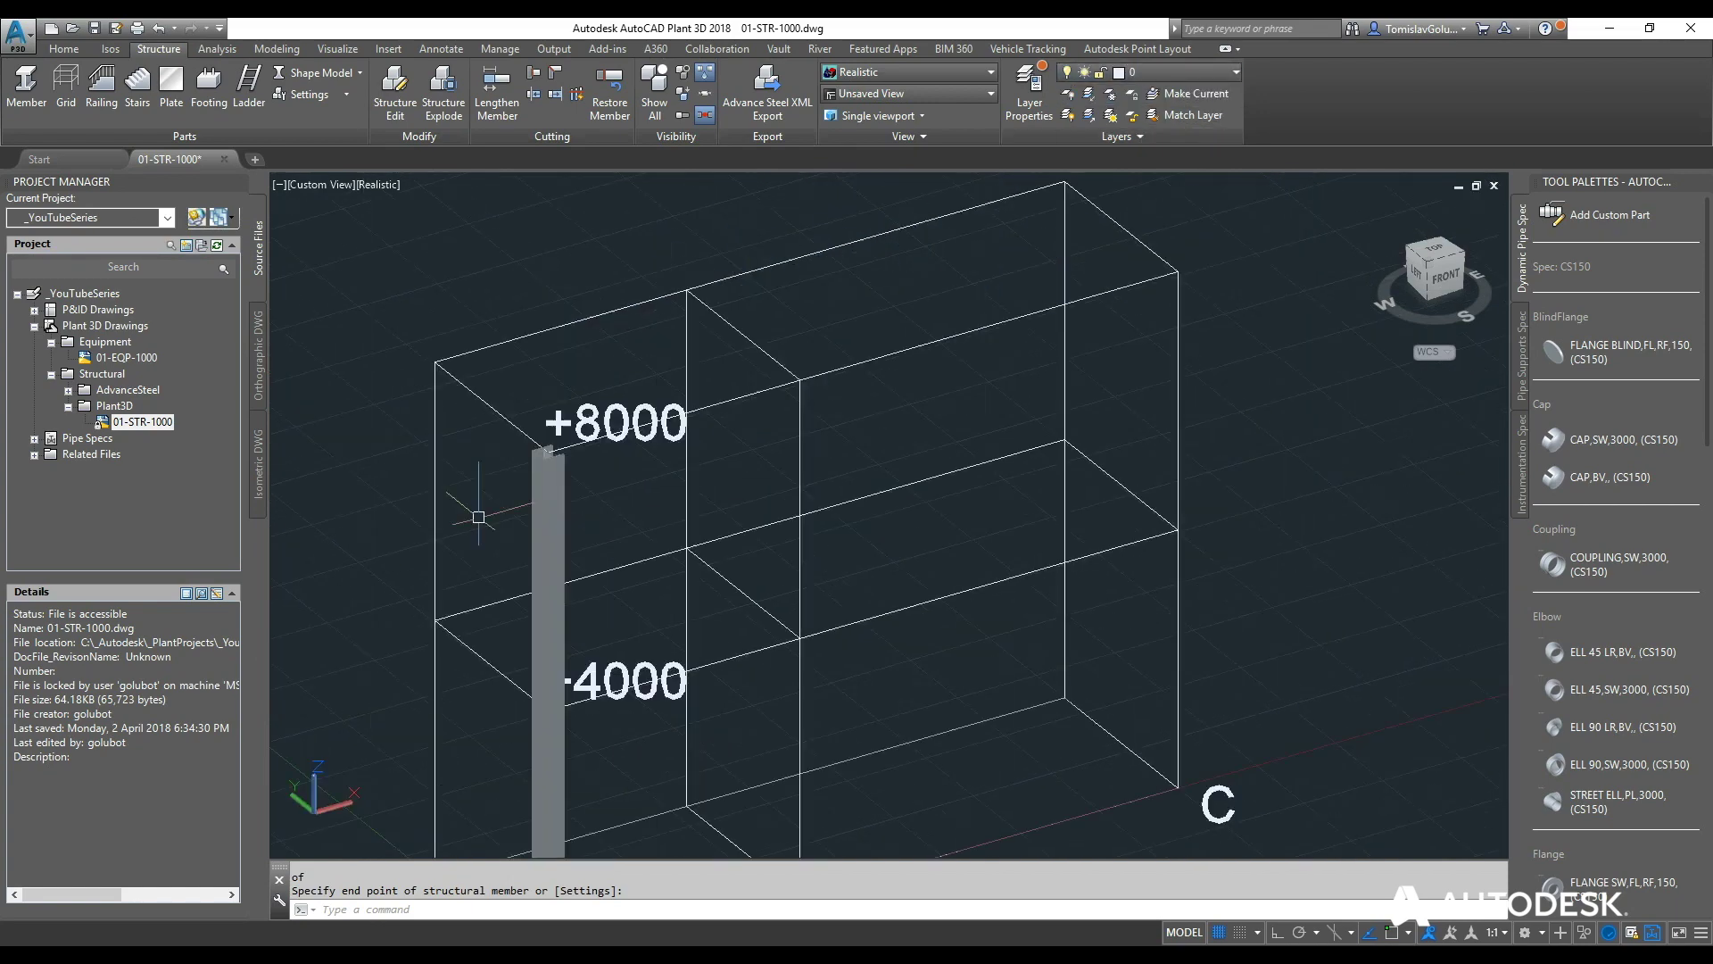
key(Escape)
text(copy)
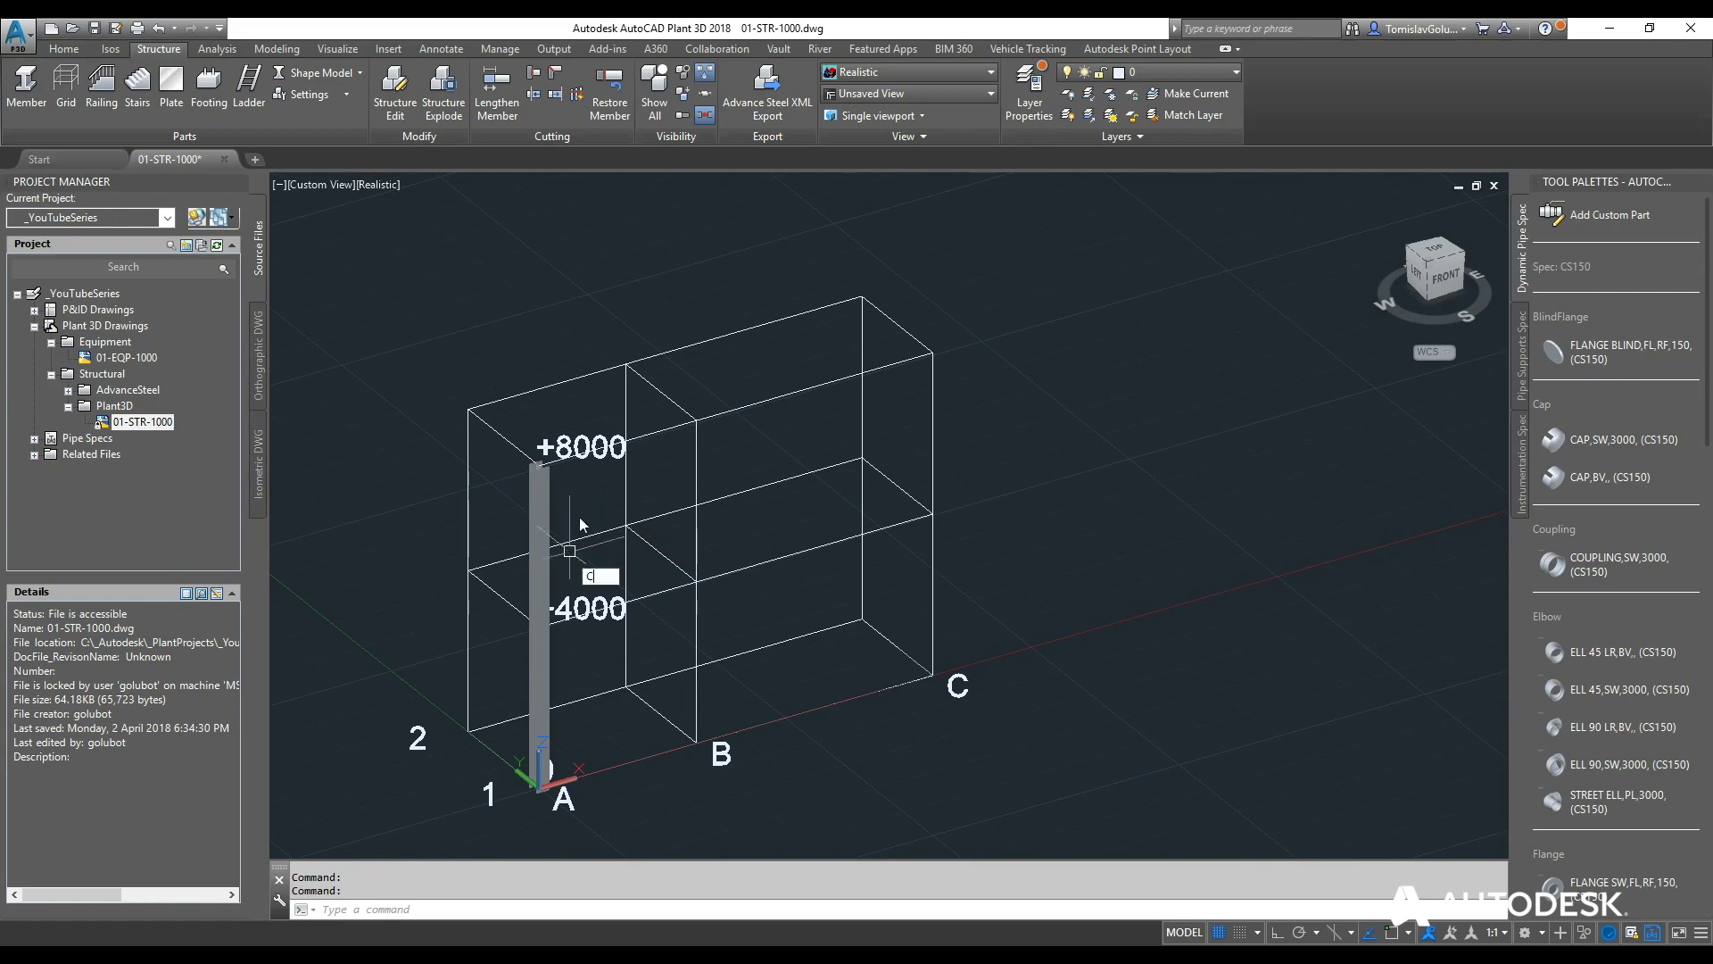
key(Return)
scroll(546, 483, up, 4)
click(540, 460)
key(Return)
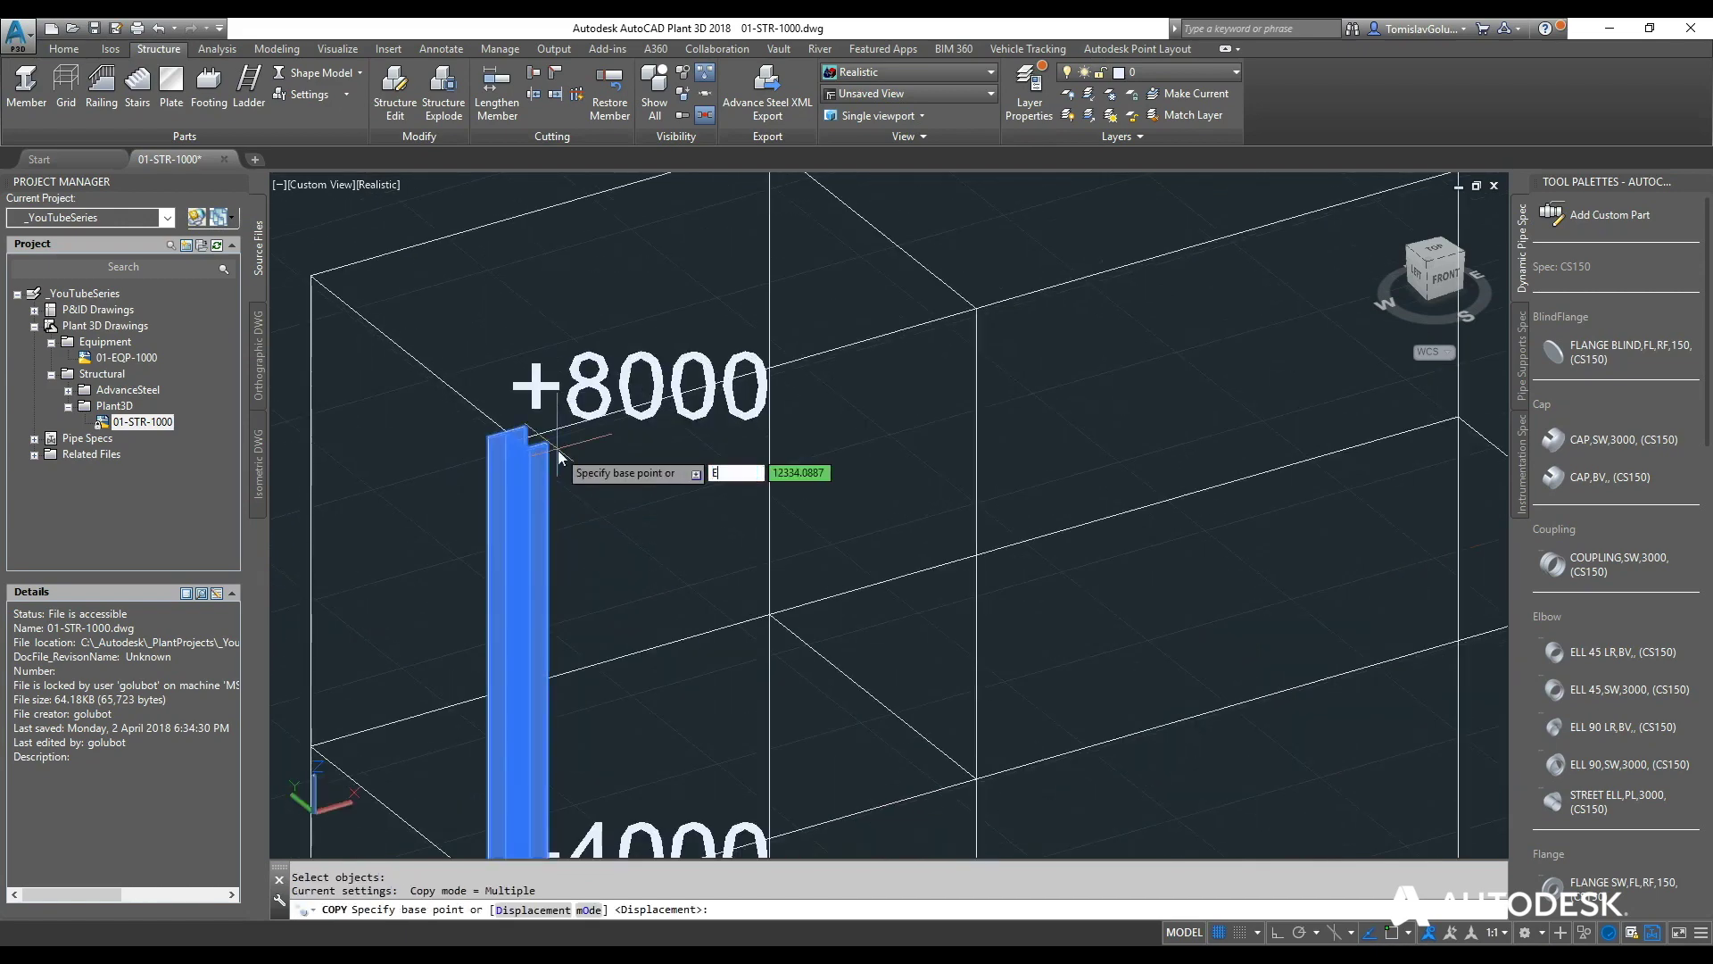
text(END)
key(Return)
click(519, 439)
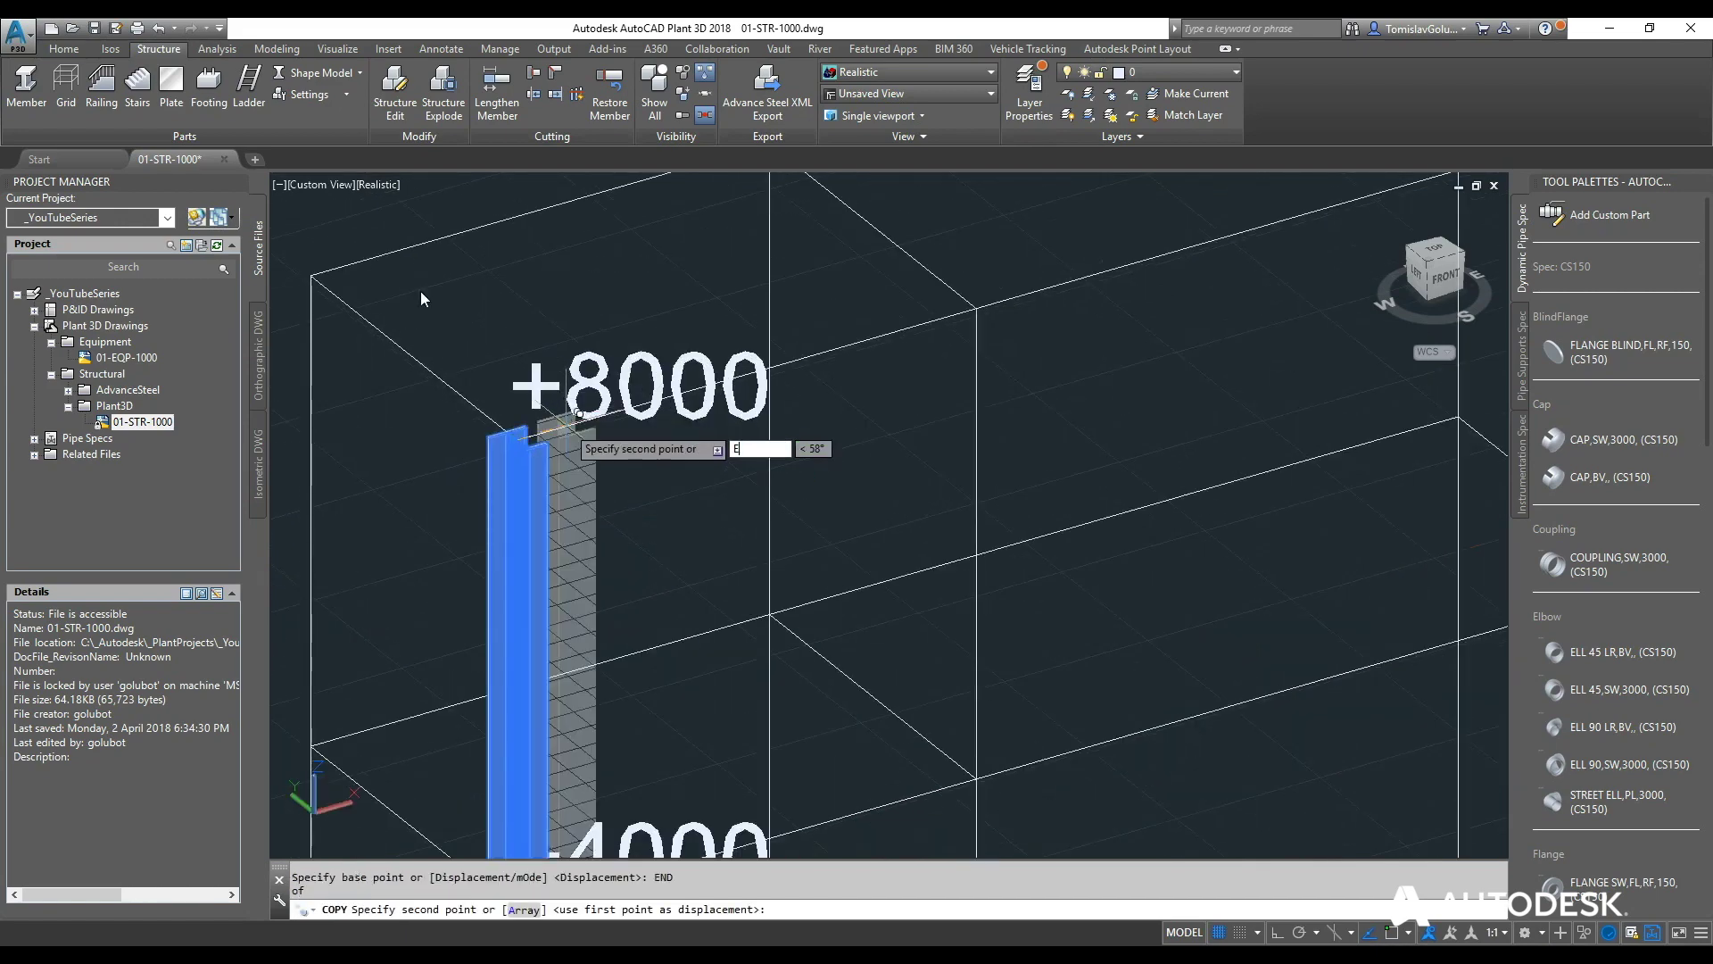
text(END)
key(Return)
click(346, 321)
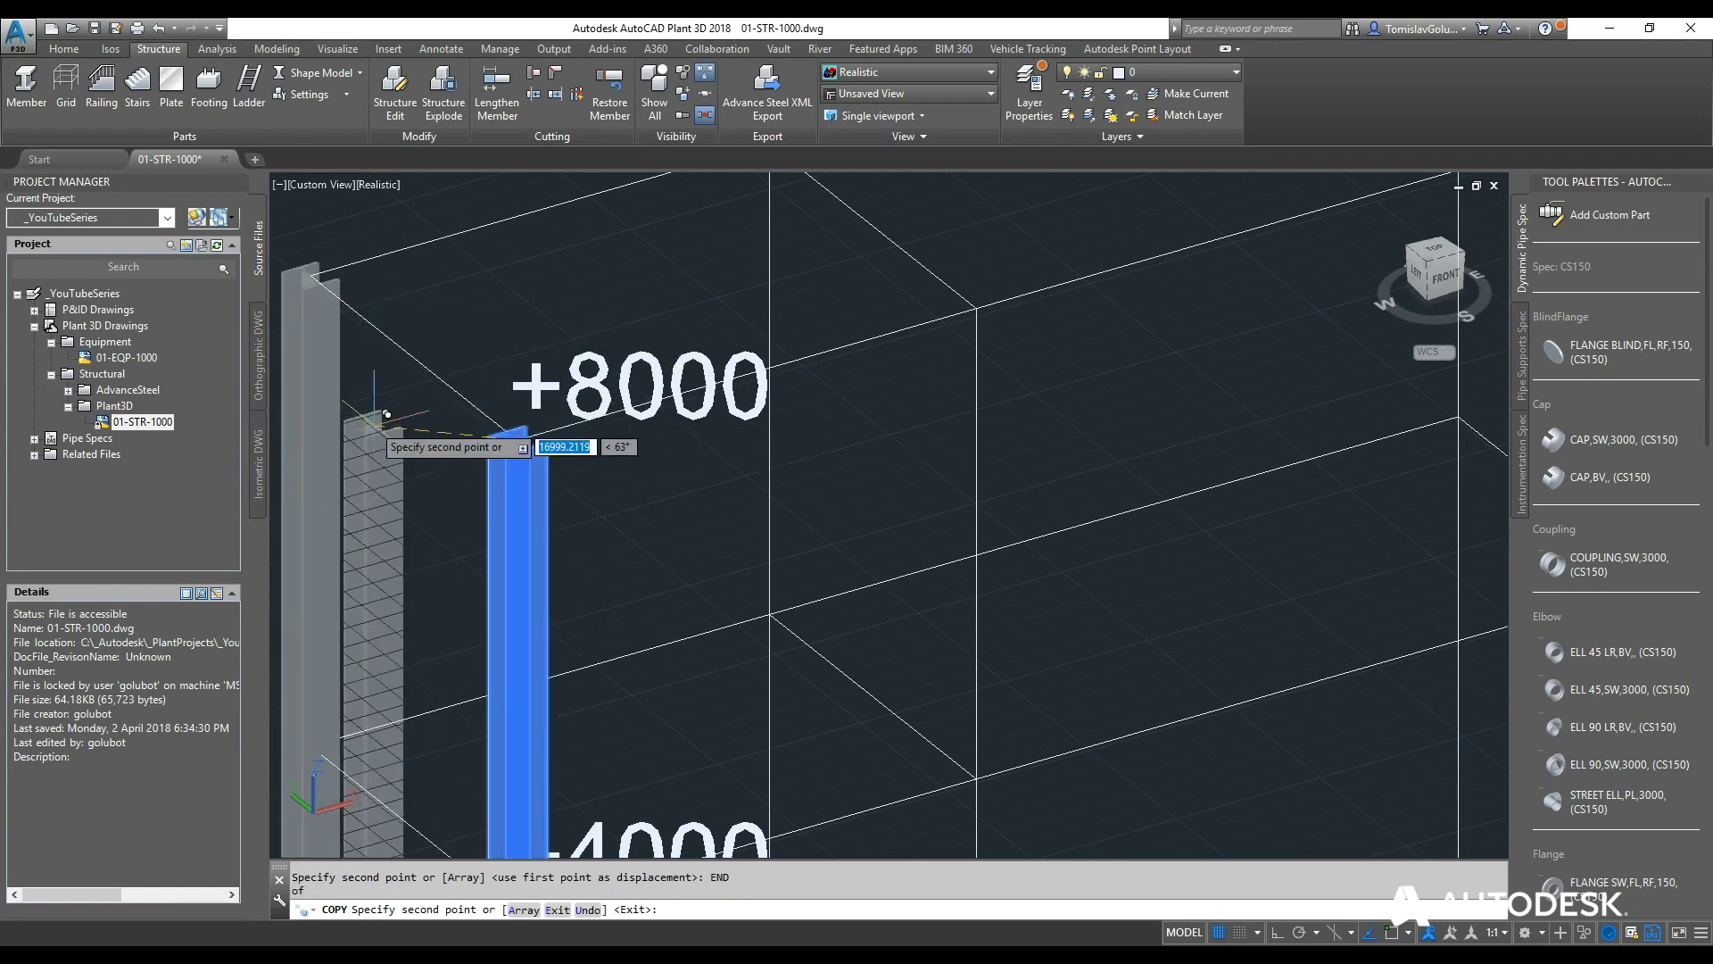
Place further copies of the column at grid intersections B2 and B1, snapping to the +8000 endpoints.
scroll(446, 374, down, 2)
text(END)
click(635, 264)
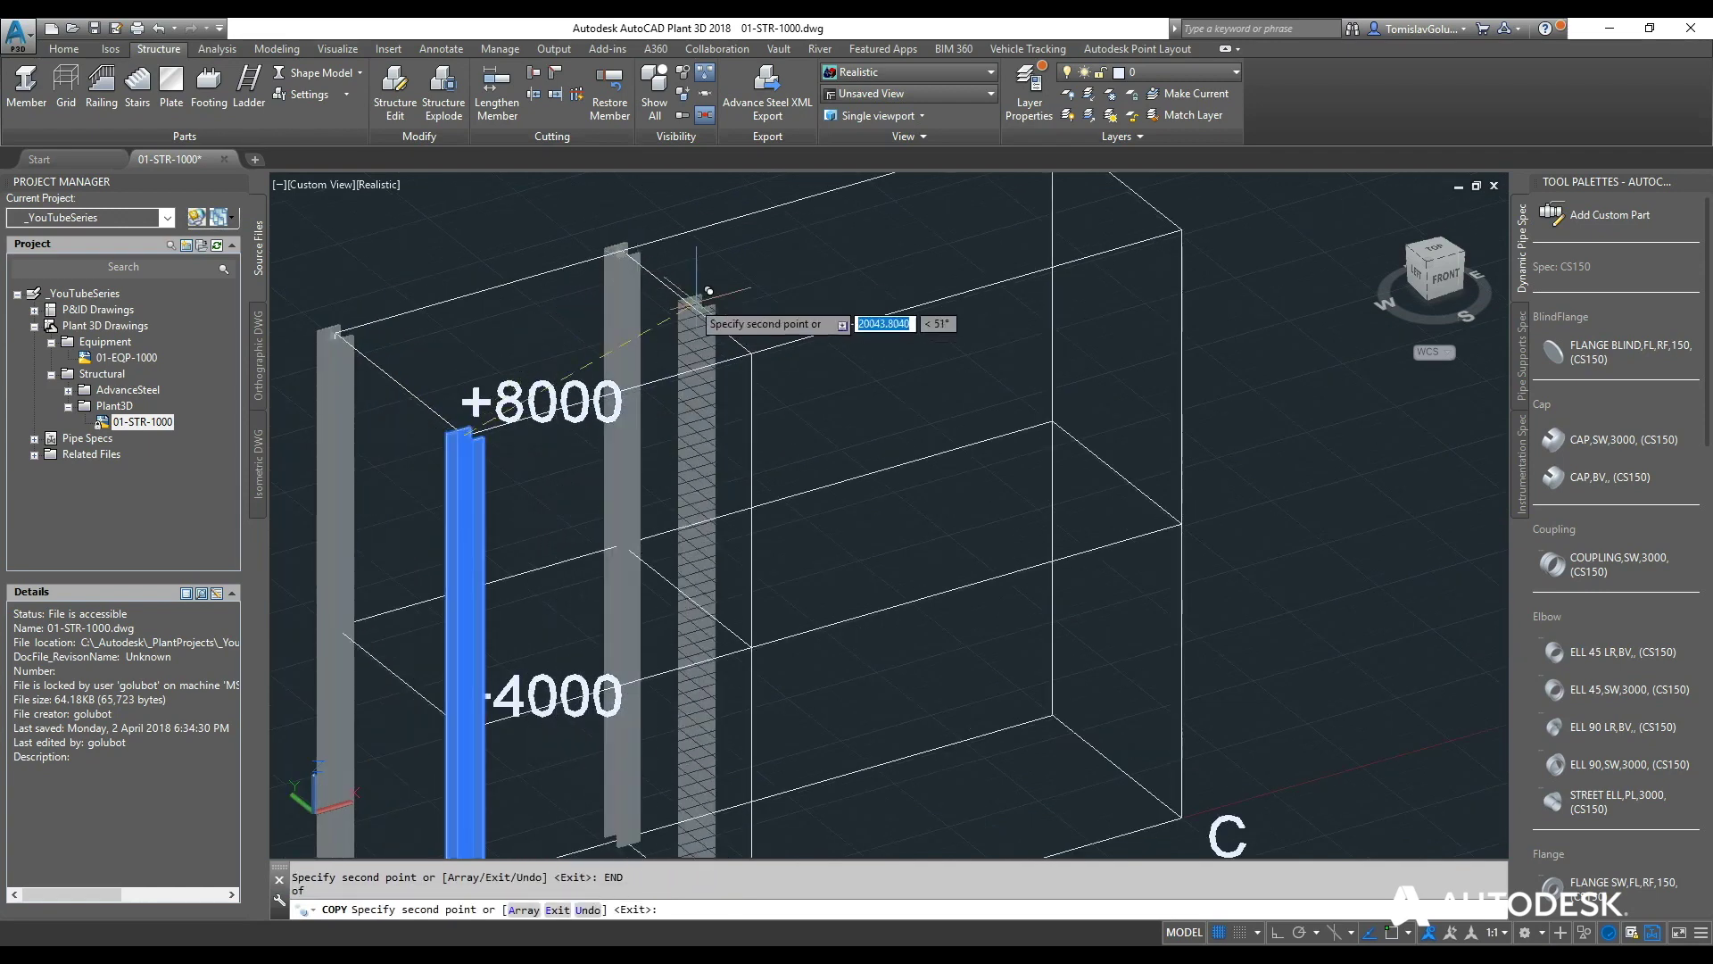
text(END)
key(Return)
click(757, 355)
Place the last column copies at grid intersections C1 and C2 and finish the copying.
middle_drag(830, 386, 661, 528)
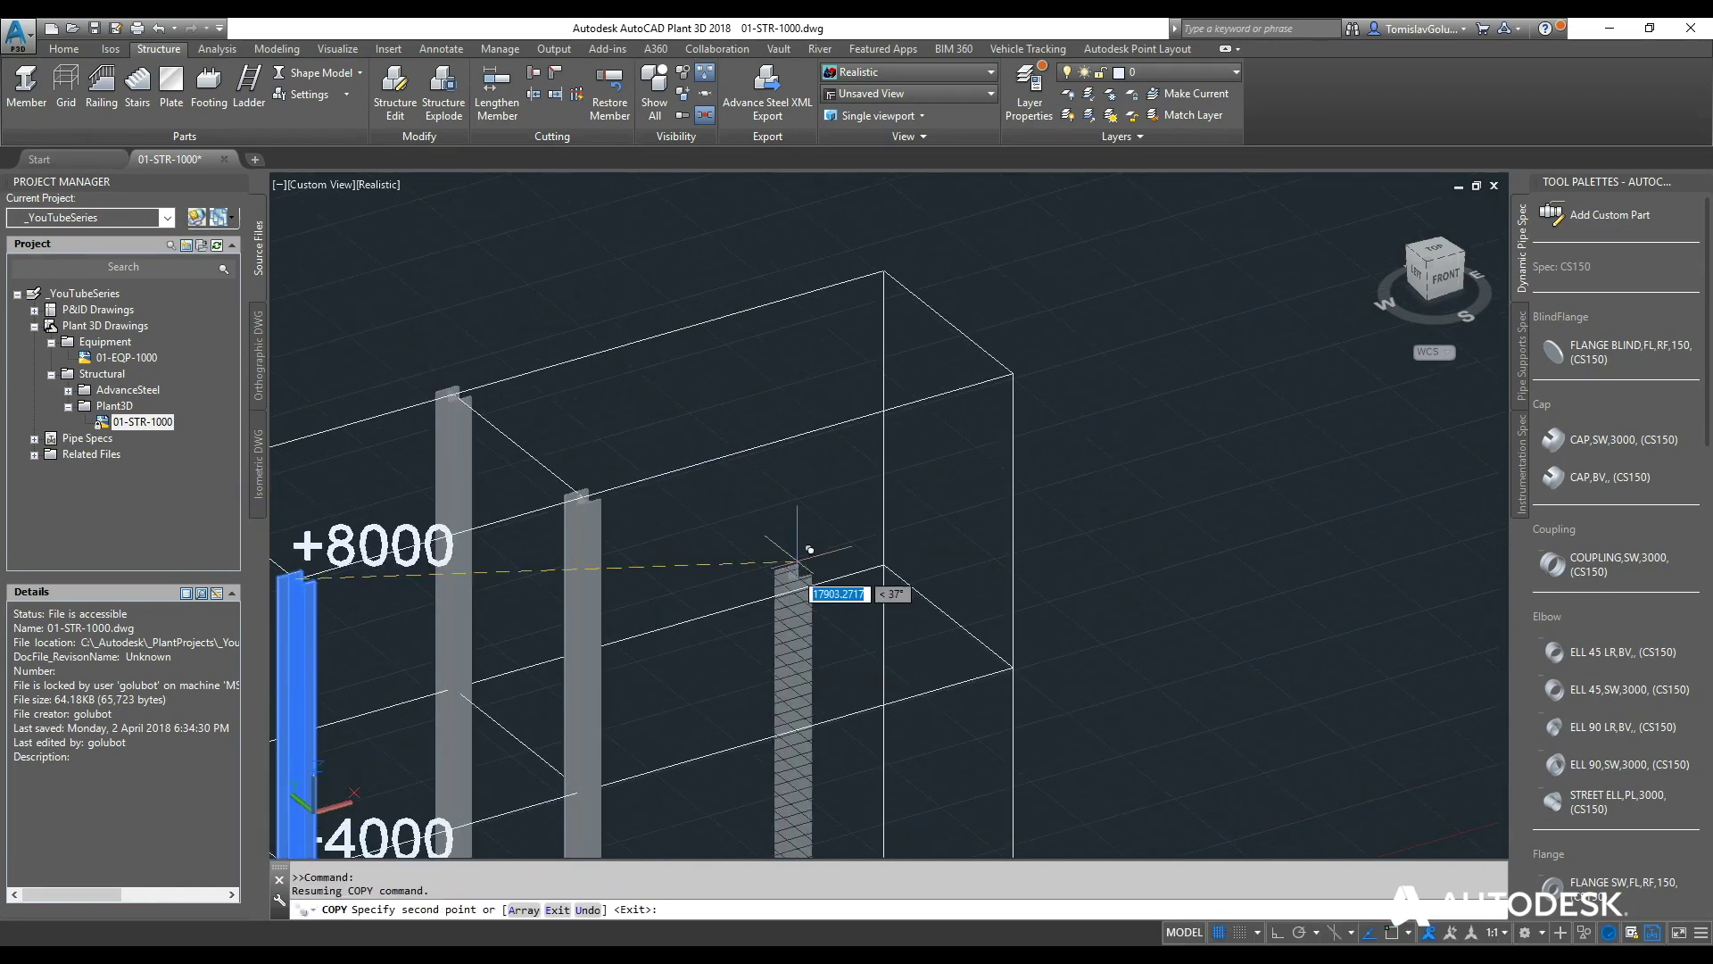
text(END)
key(Return)
click(986, 382)
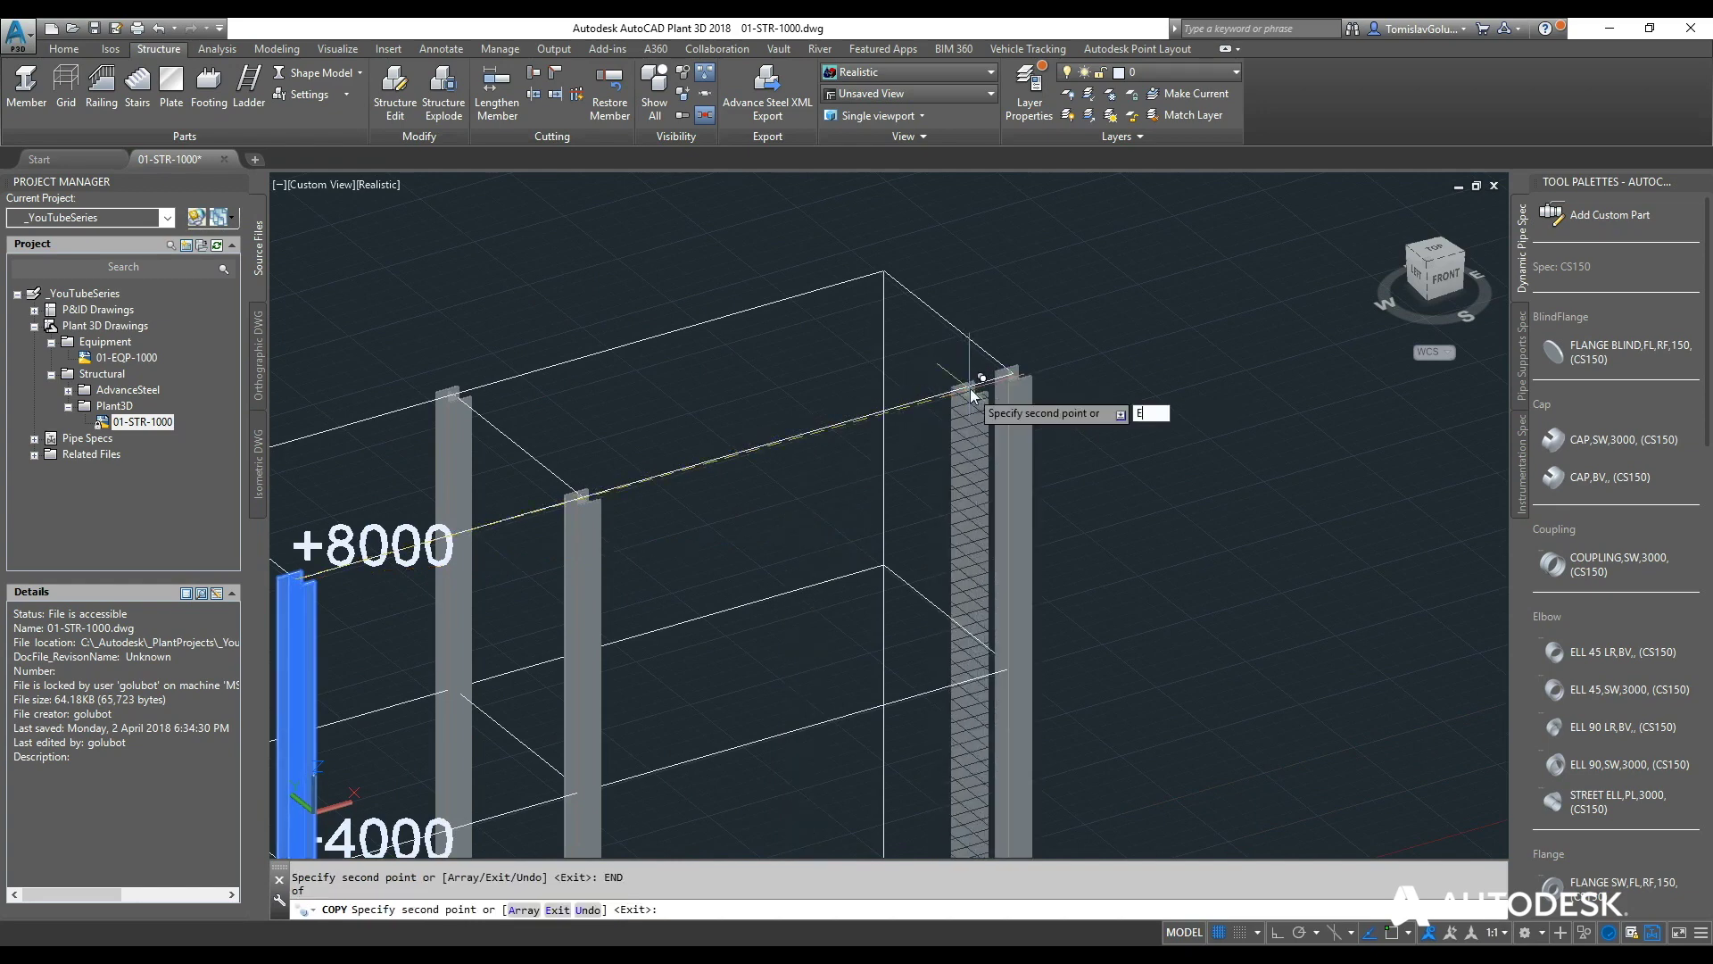
click(887, 268)
key(Return)
scroll(879, 419, down, 3)
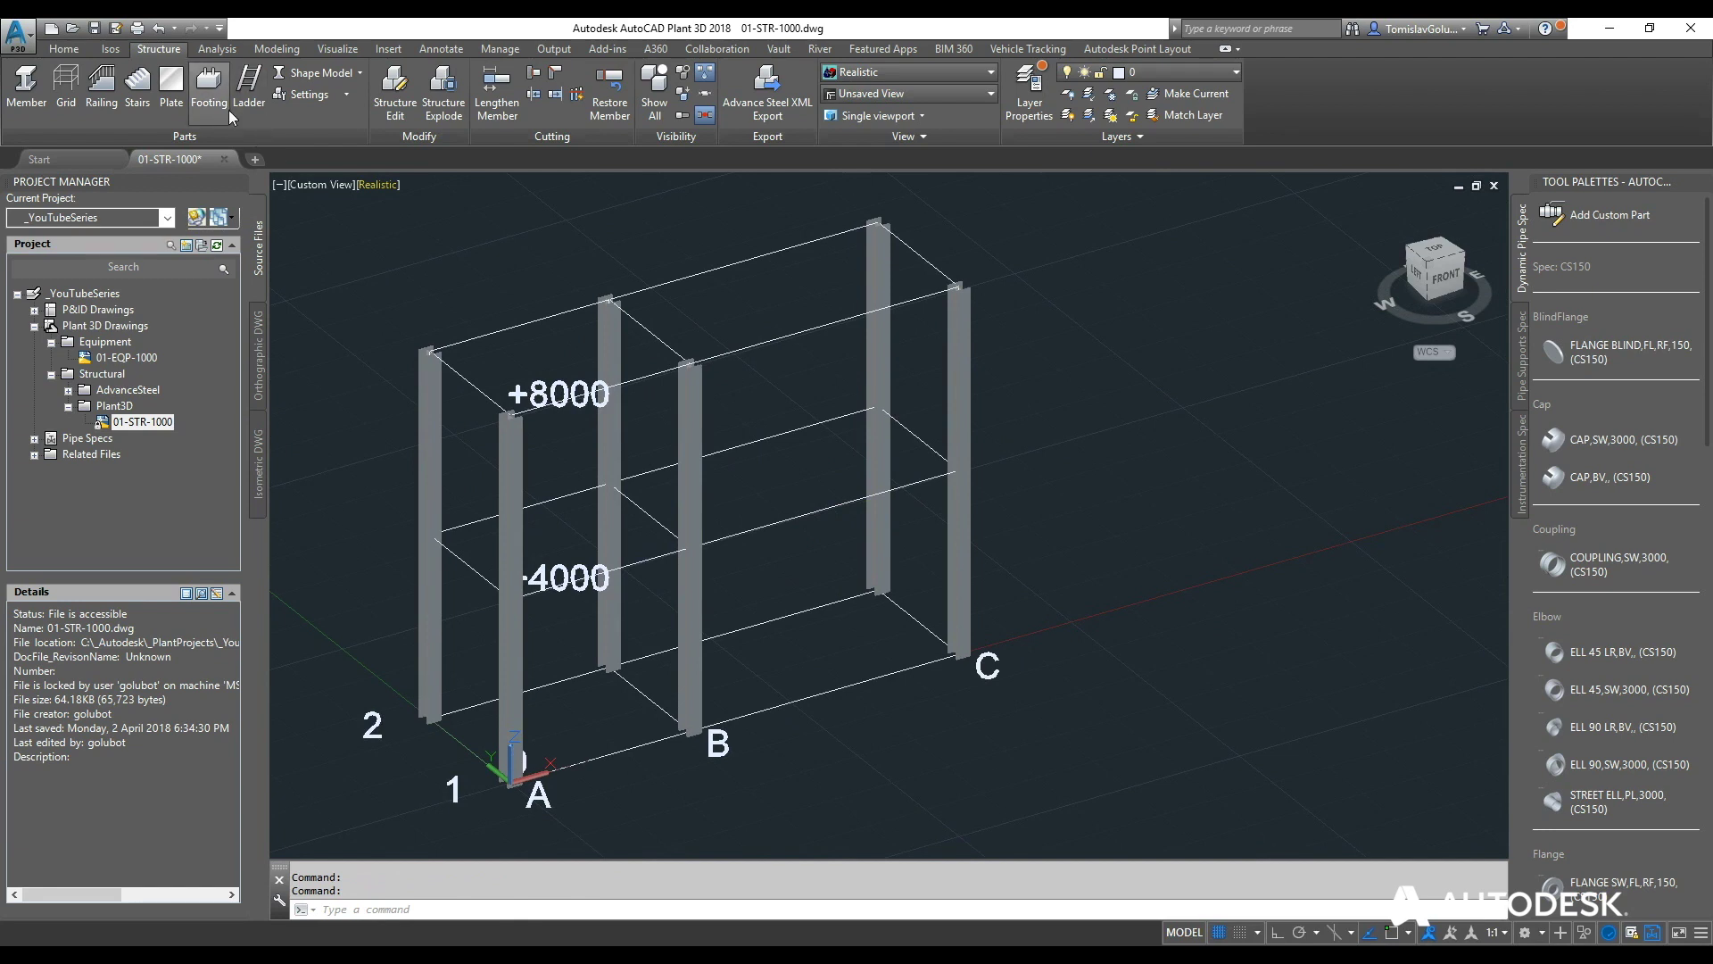
Insert a concrete footing 450 long, 450 wide and 900 deep (ASTM) at the base of the A2 column.
click(208, 84)
scroll(594, 785, up, 3)
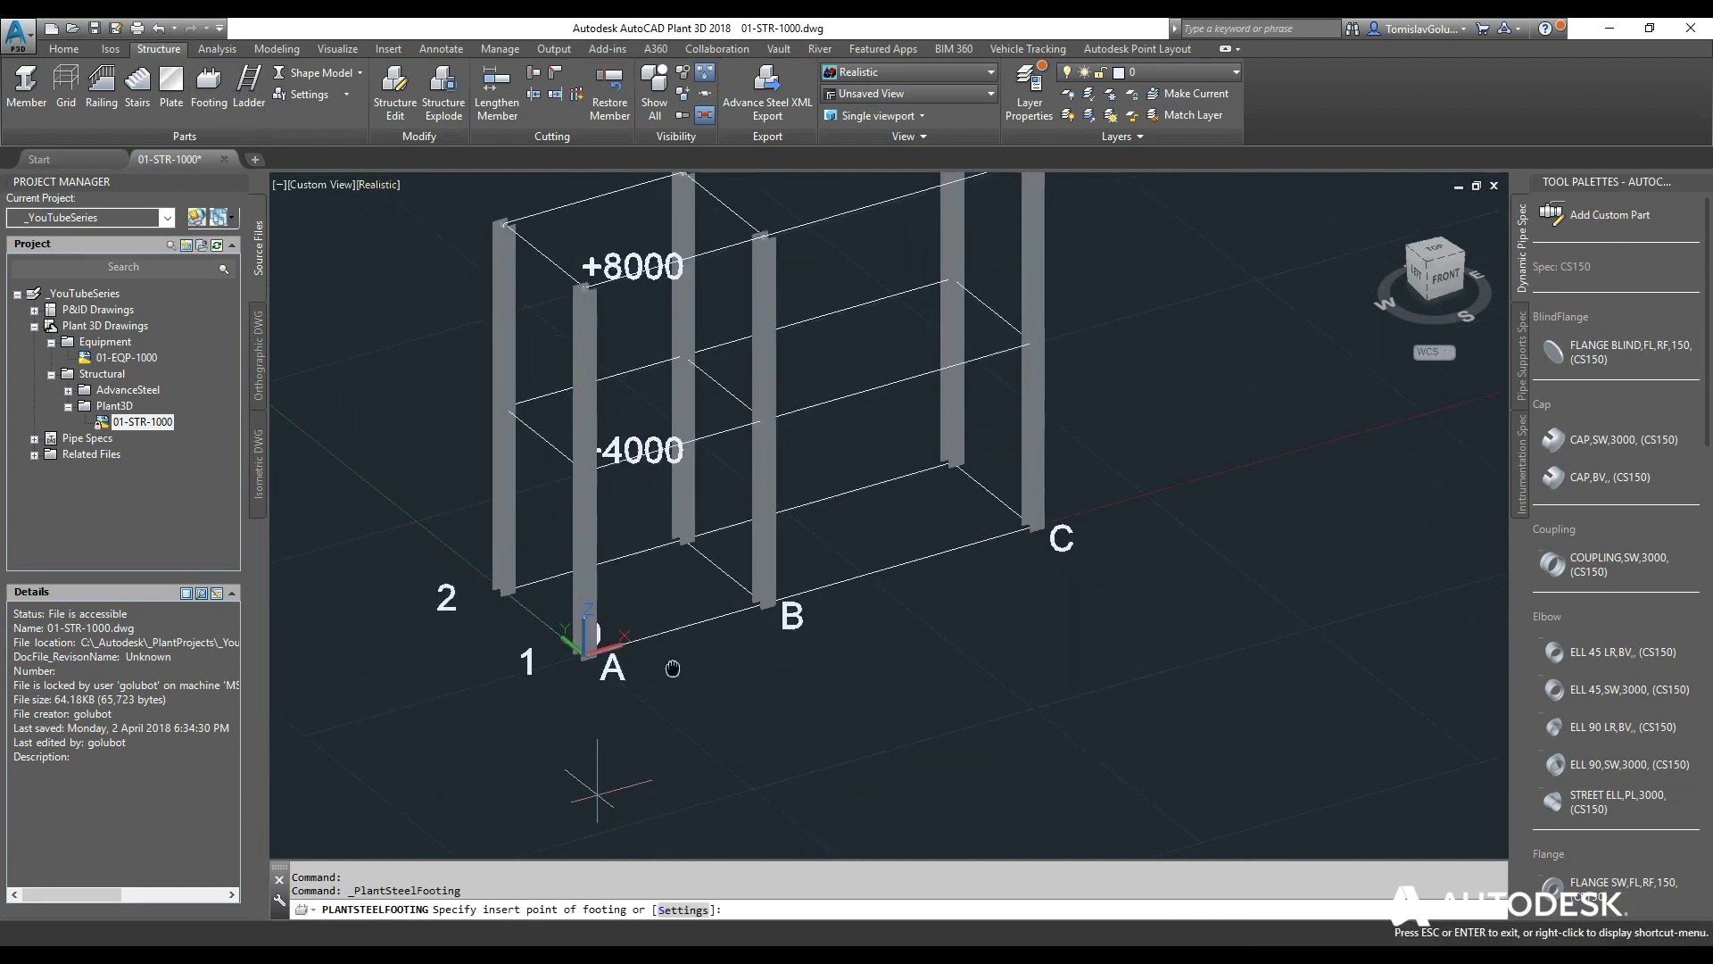
text(S)
key(Return)
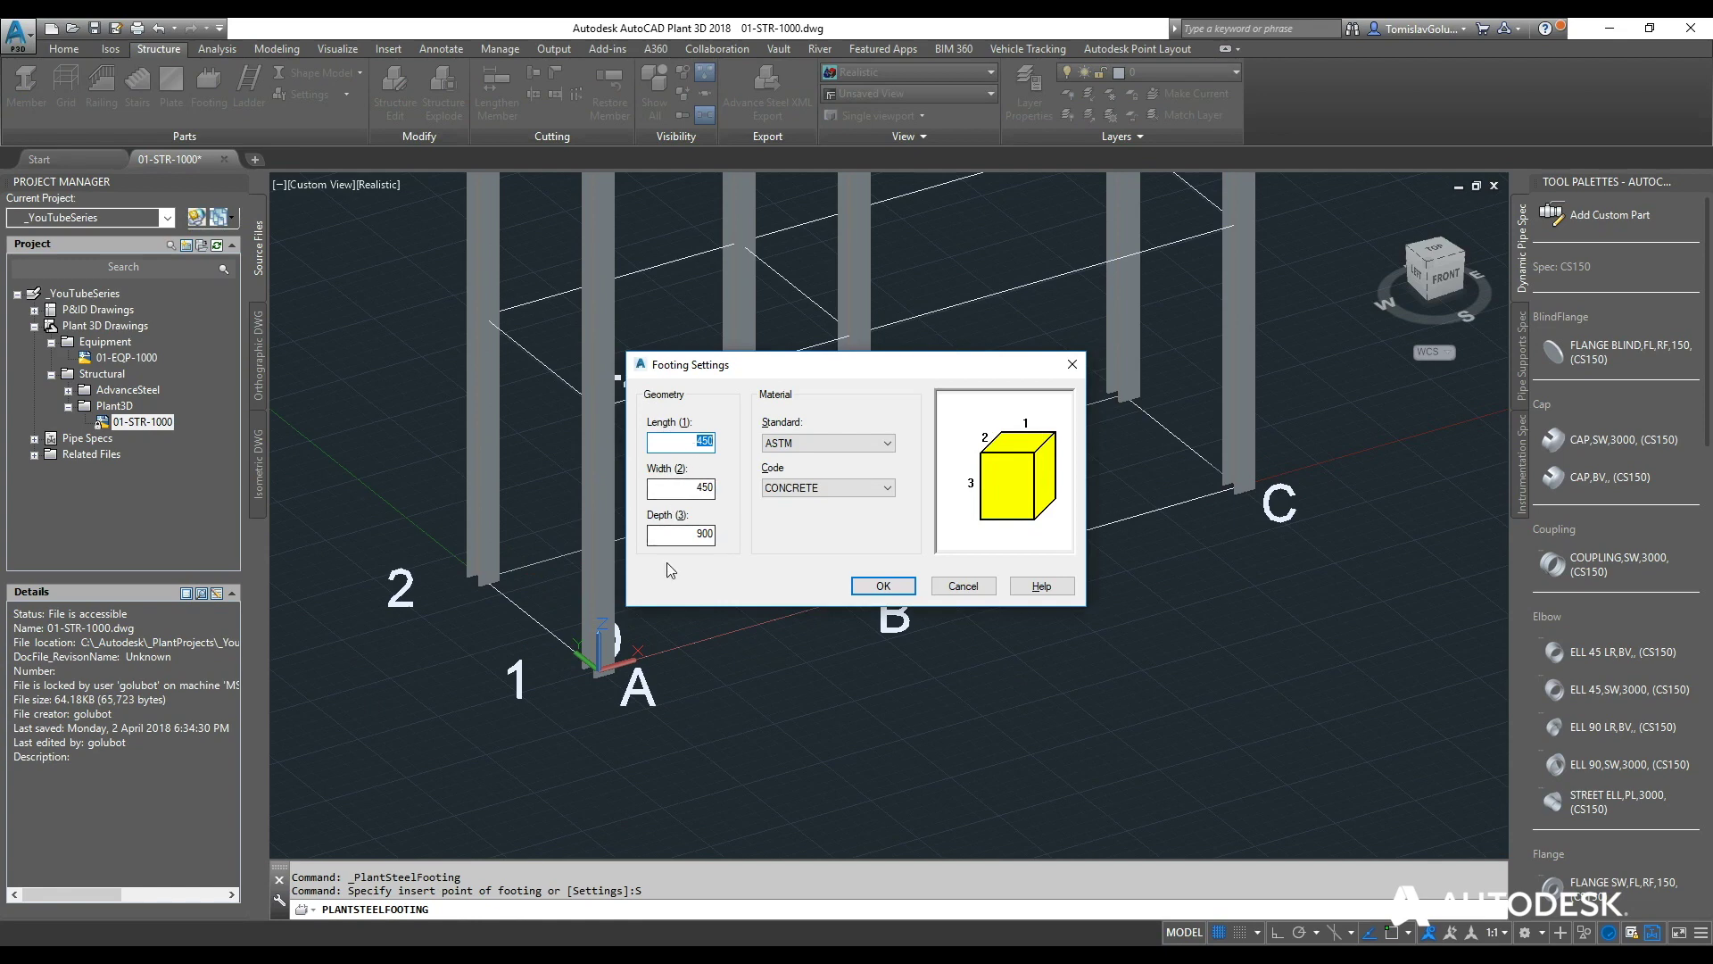
click(882, 586)
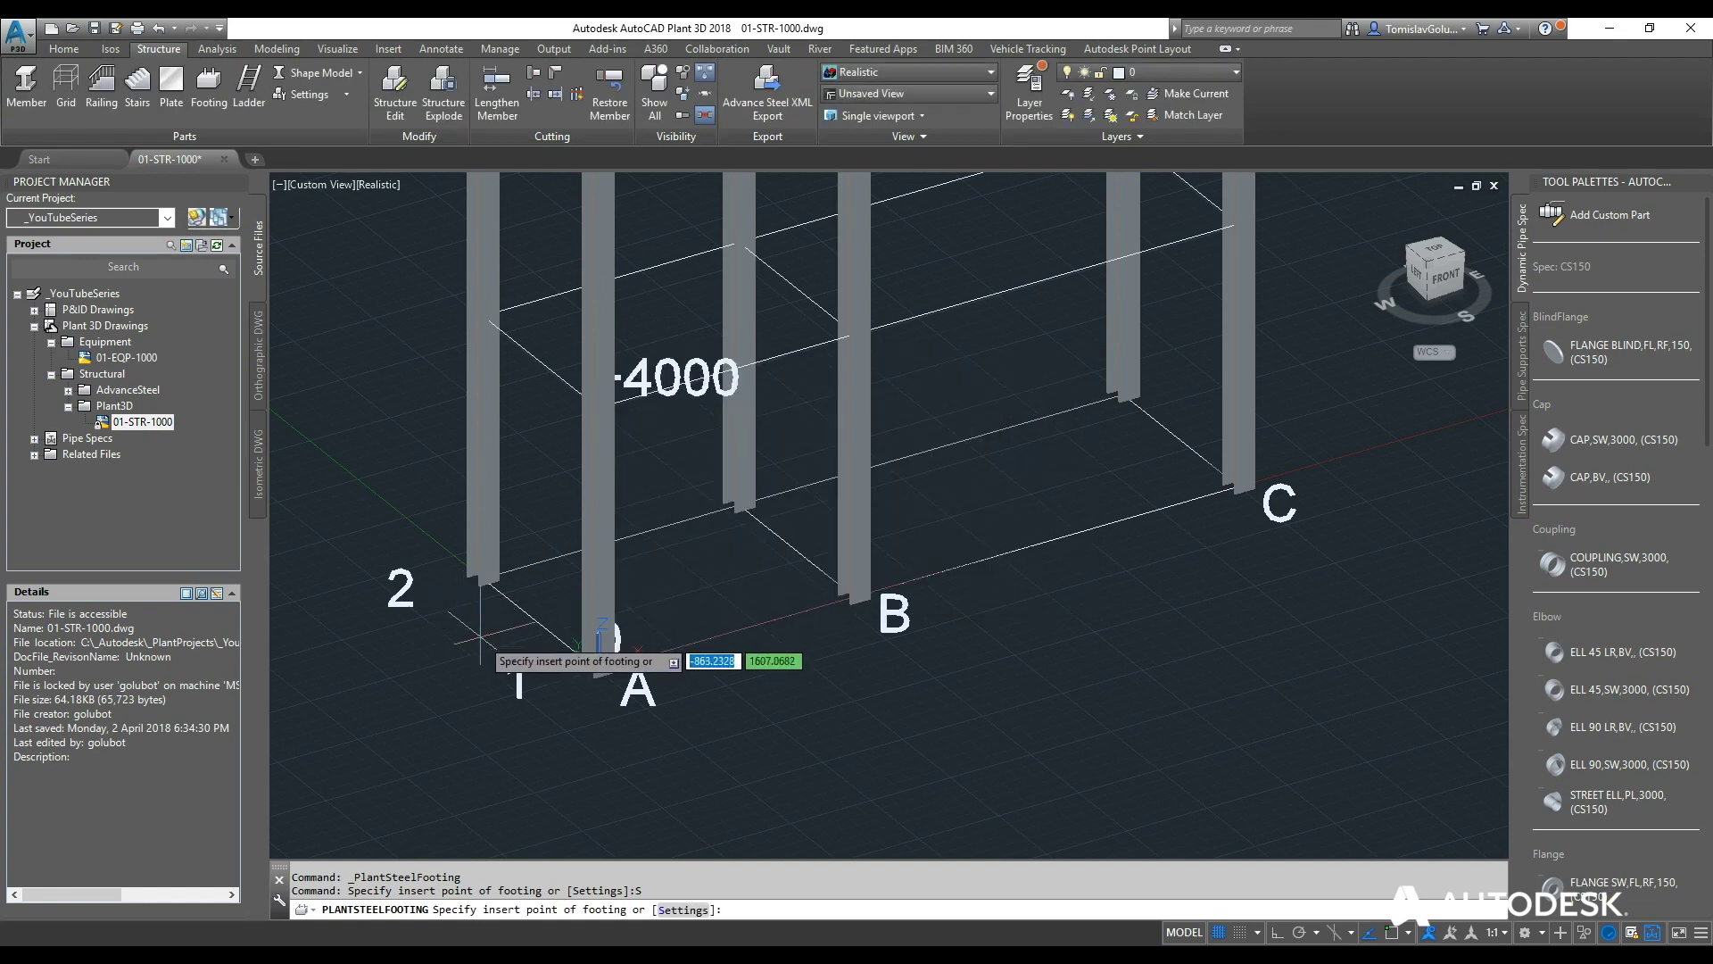
text(END)
key(Return)
click(523, 605)
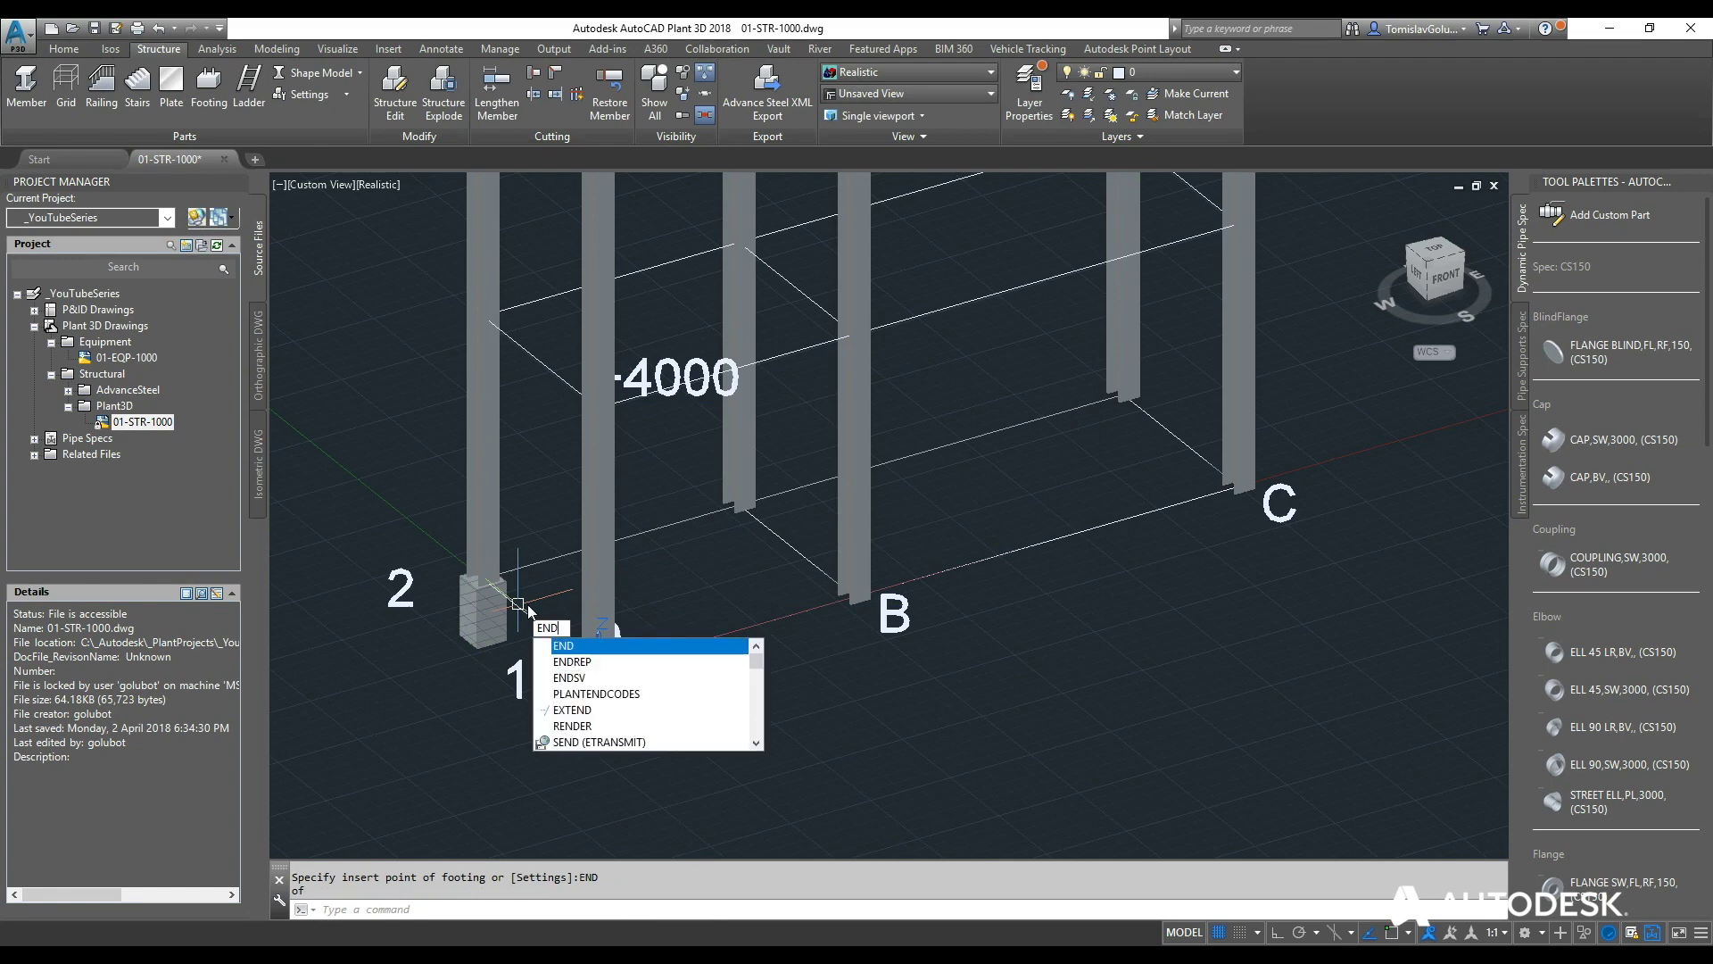
key(Escape)
key(Escape)
Copy the A2 footing from the column's base endpoint to the base of the A1 column.
text(c)
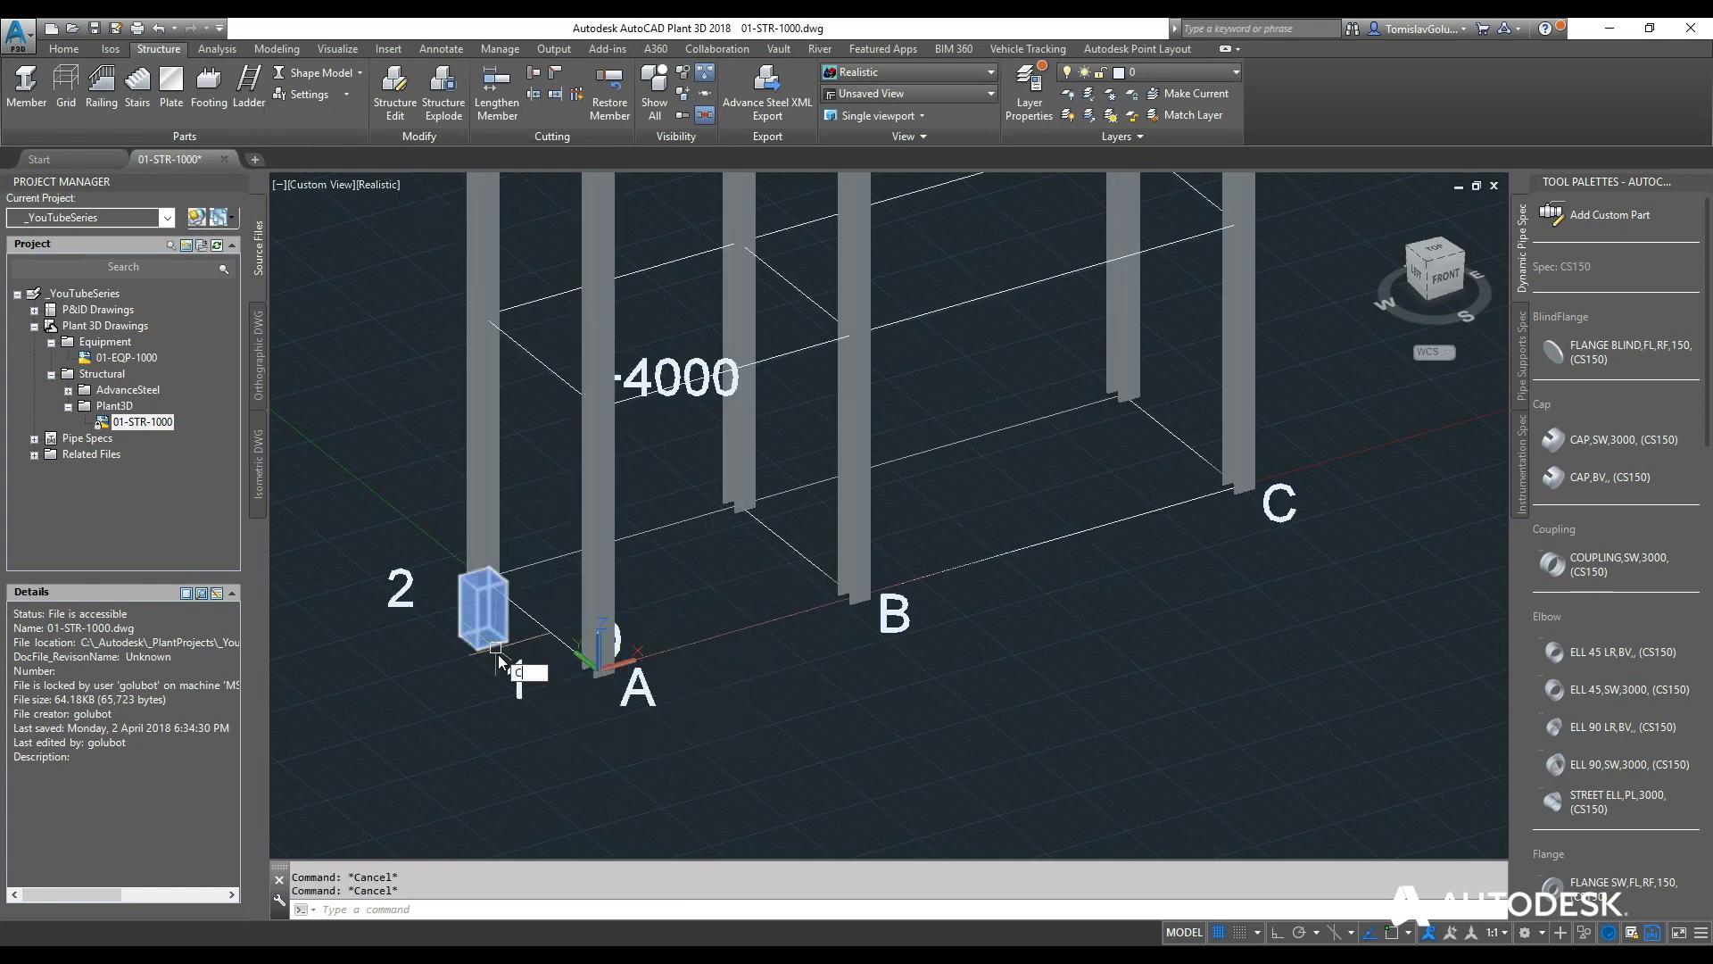
text(o)
key(Return)
click(496, 648)
key(Return)
text(E)
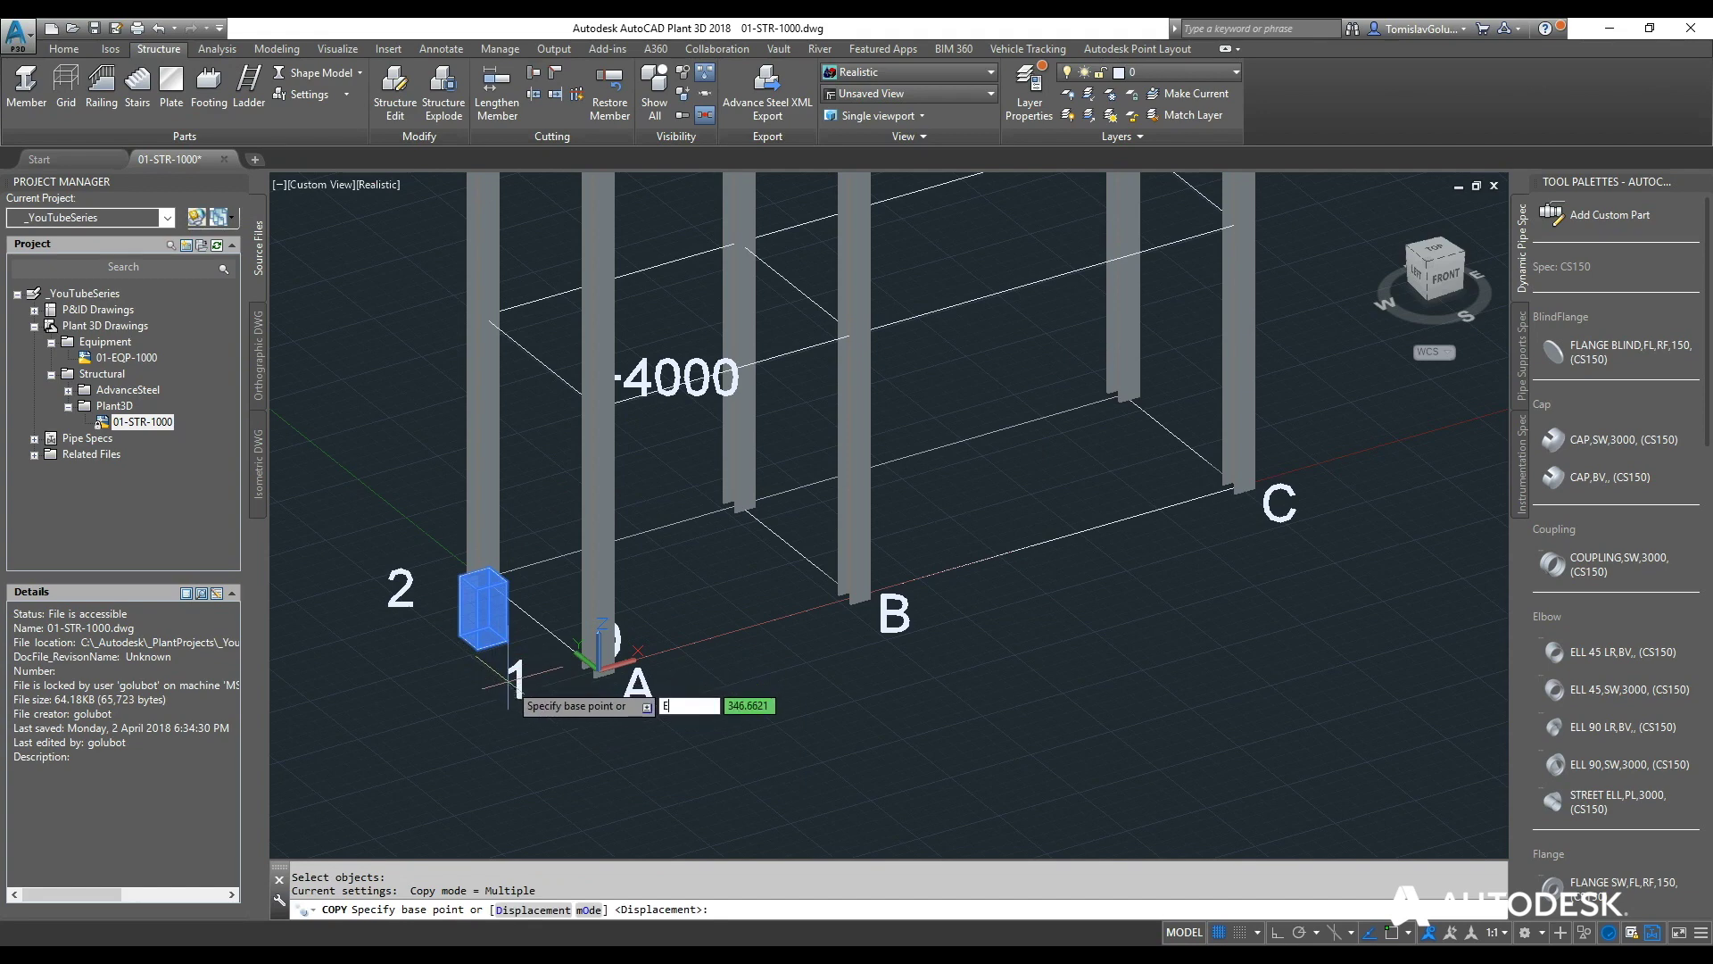
text(ND)
key(Return)
scroll(520, 667, up, 3)
click(492, 566)
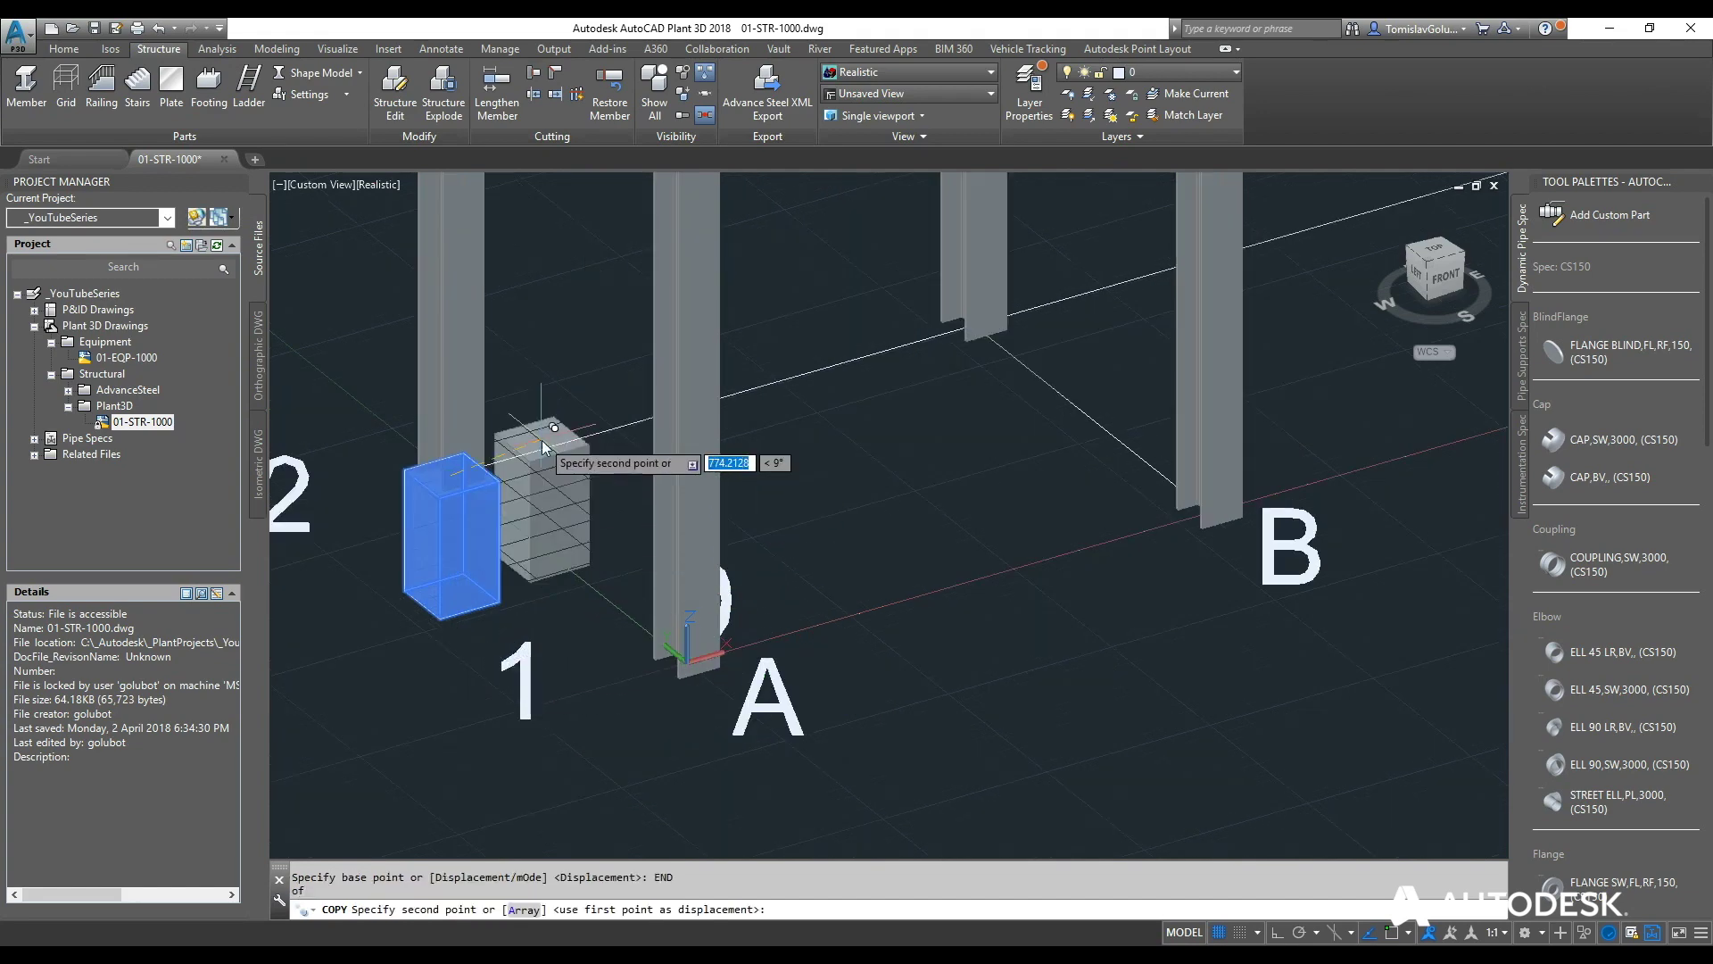
text(END)
key(Return)
click(691, 656)
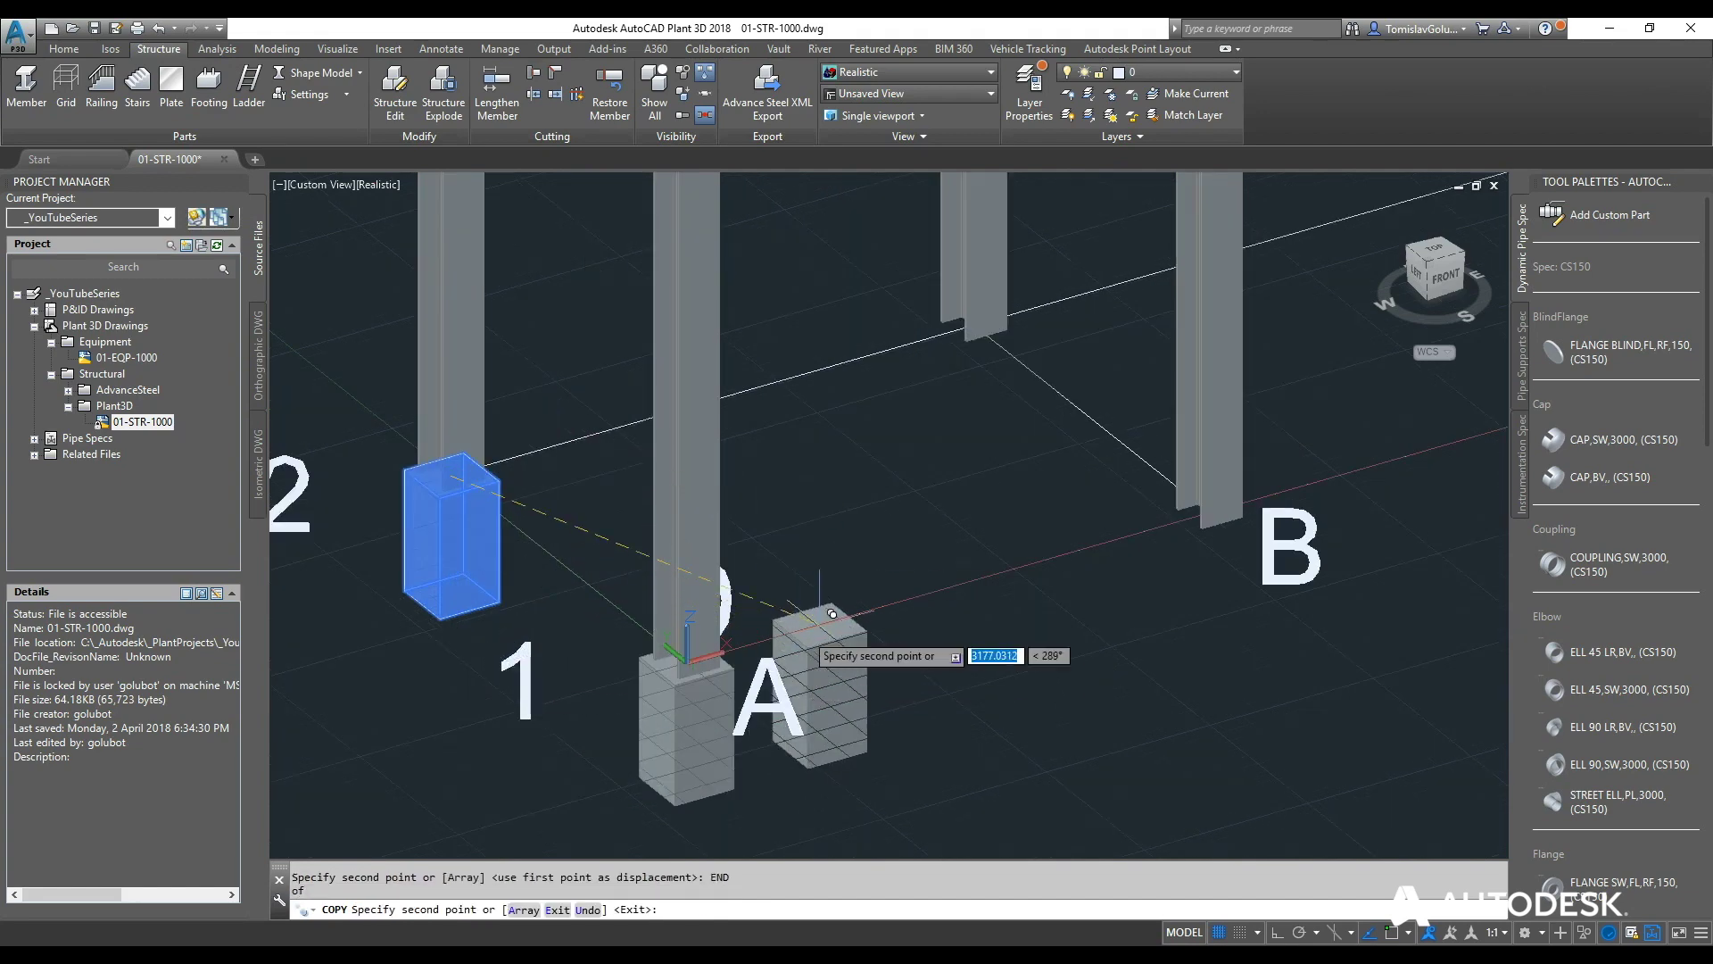
Copy the footing to the column bases at B2 and B1, snapping to their endpoints.
text(END)
key(Return)
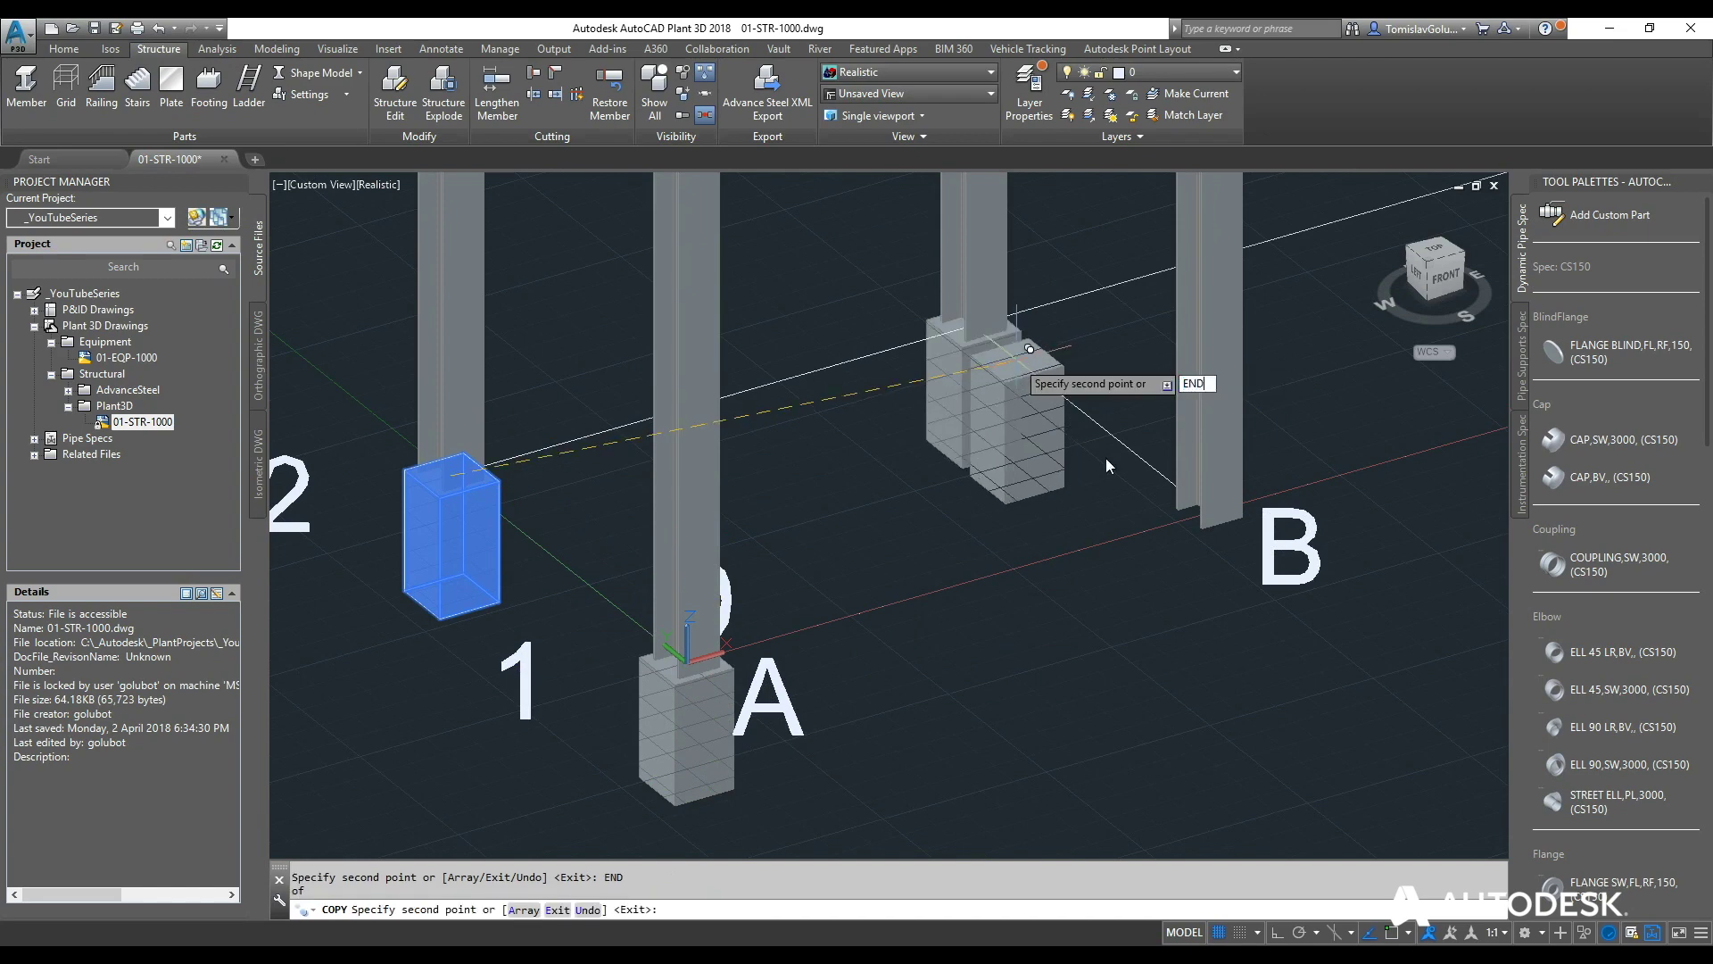
click(1173, 486)
middle_drag(1492, 473, 819, 614)
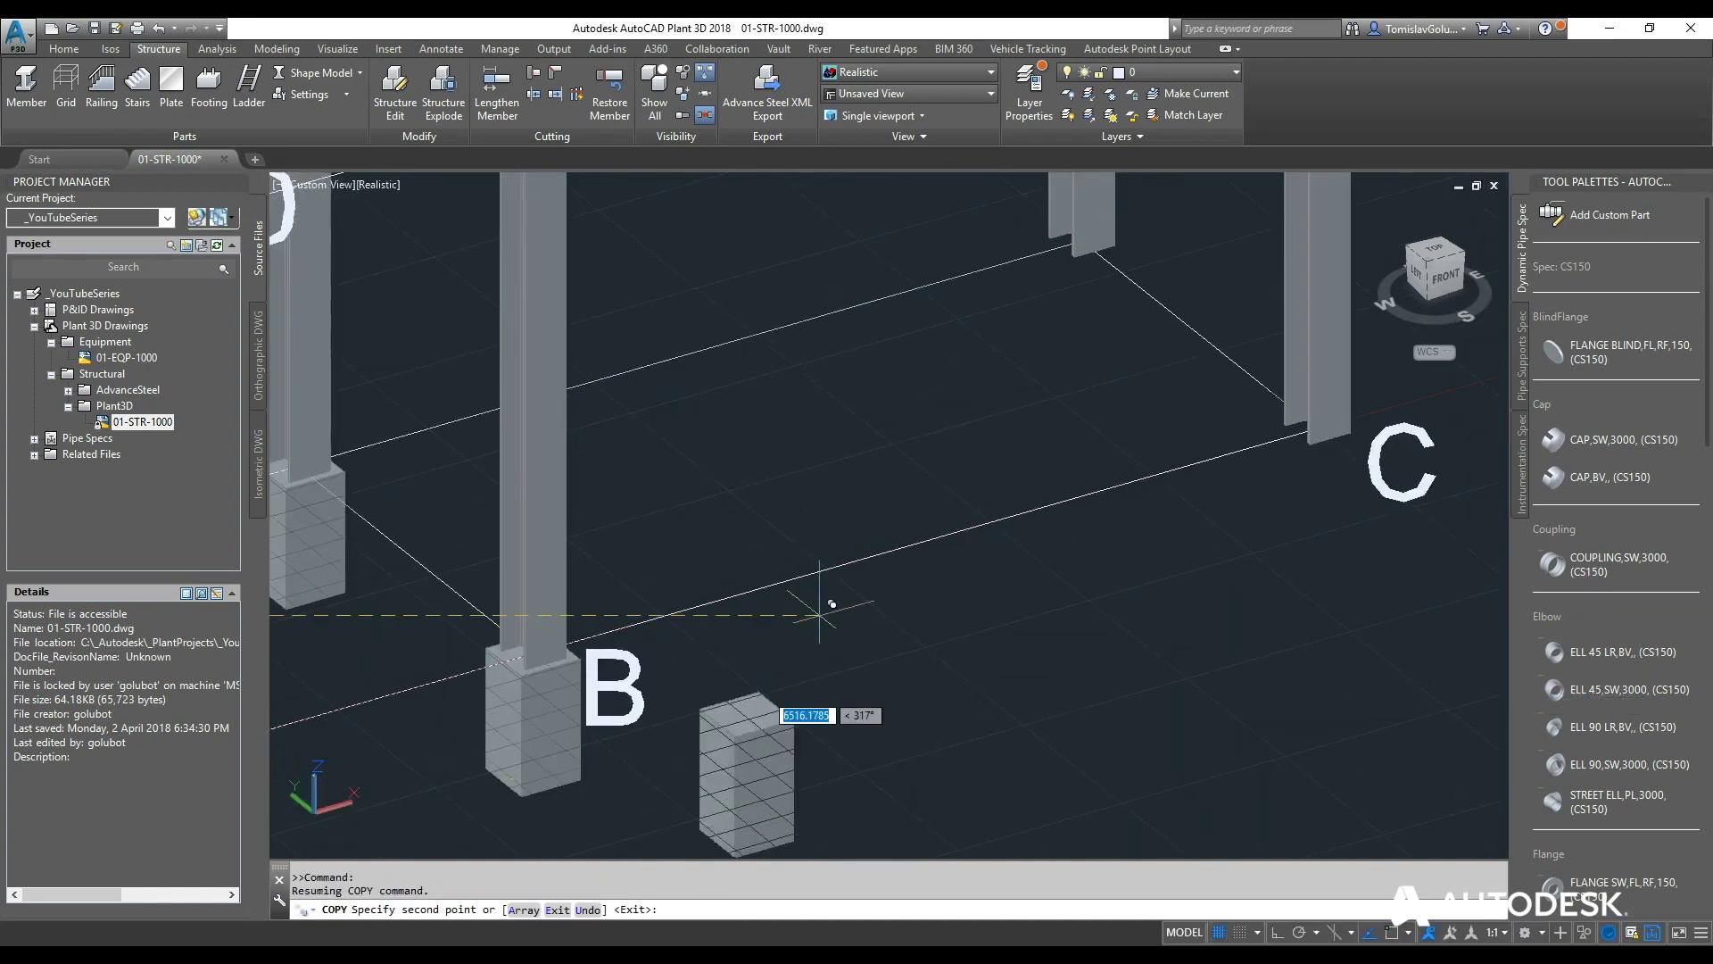
Place the last footing copies at the C2 and C1 column bases and finish copying.
text(END)
key(Return)
click(1082, 248)
text(E)
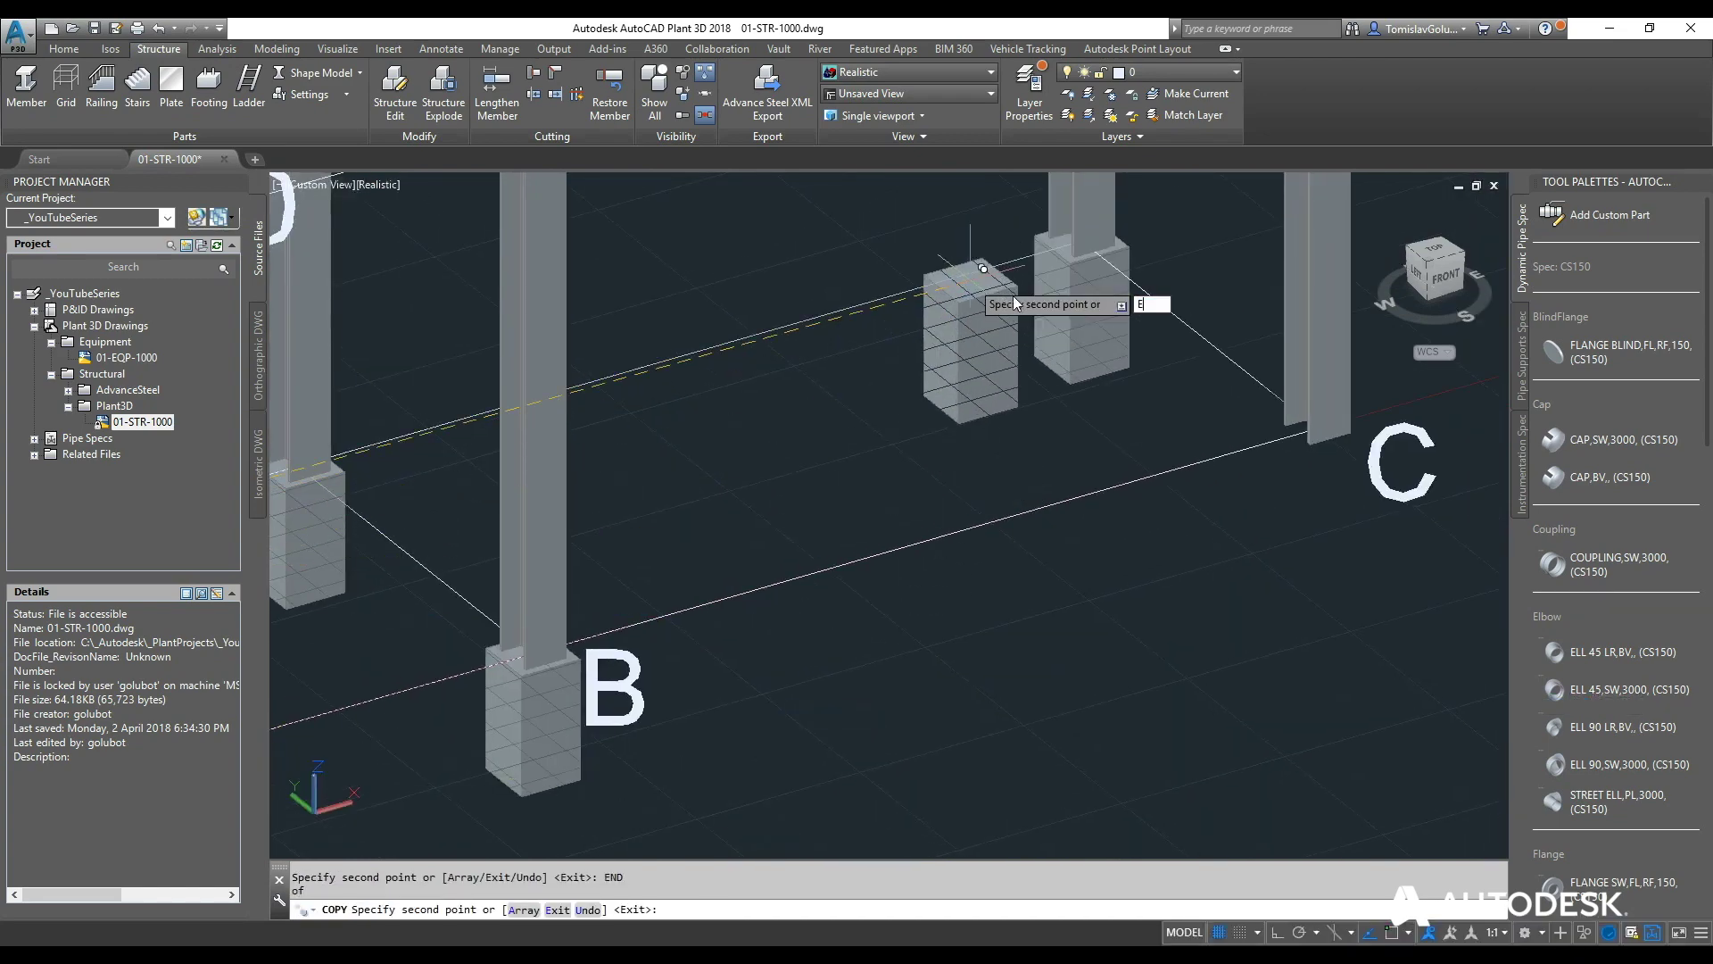
text(ND)
key(Return)
click(1317, 430)
key(Return)
scroll(999, 669, down, 2)
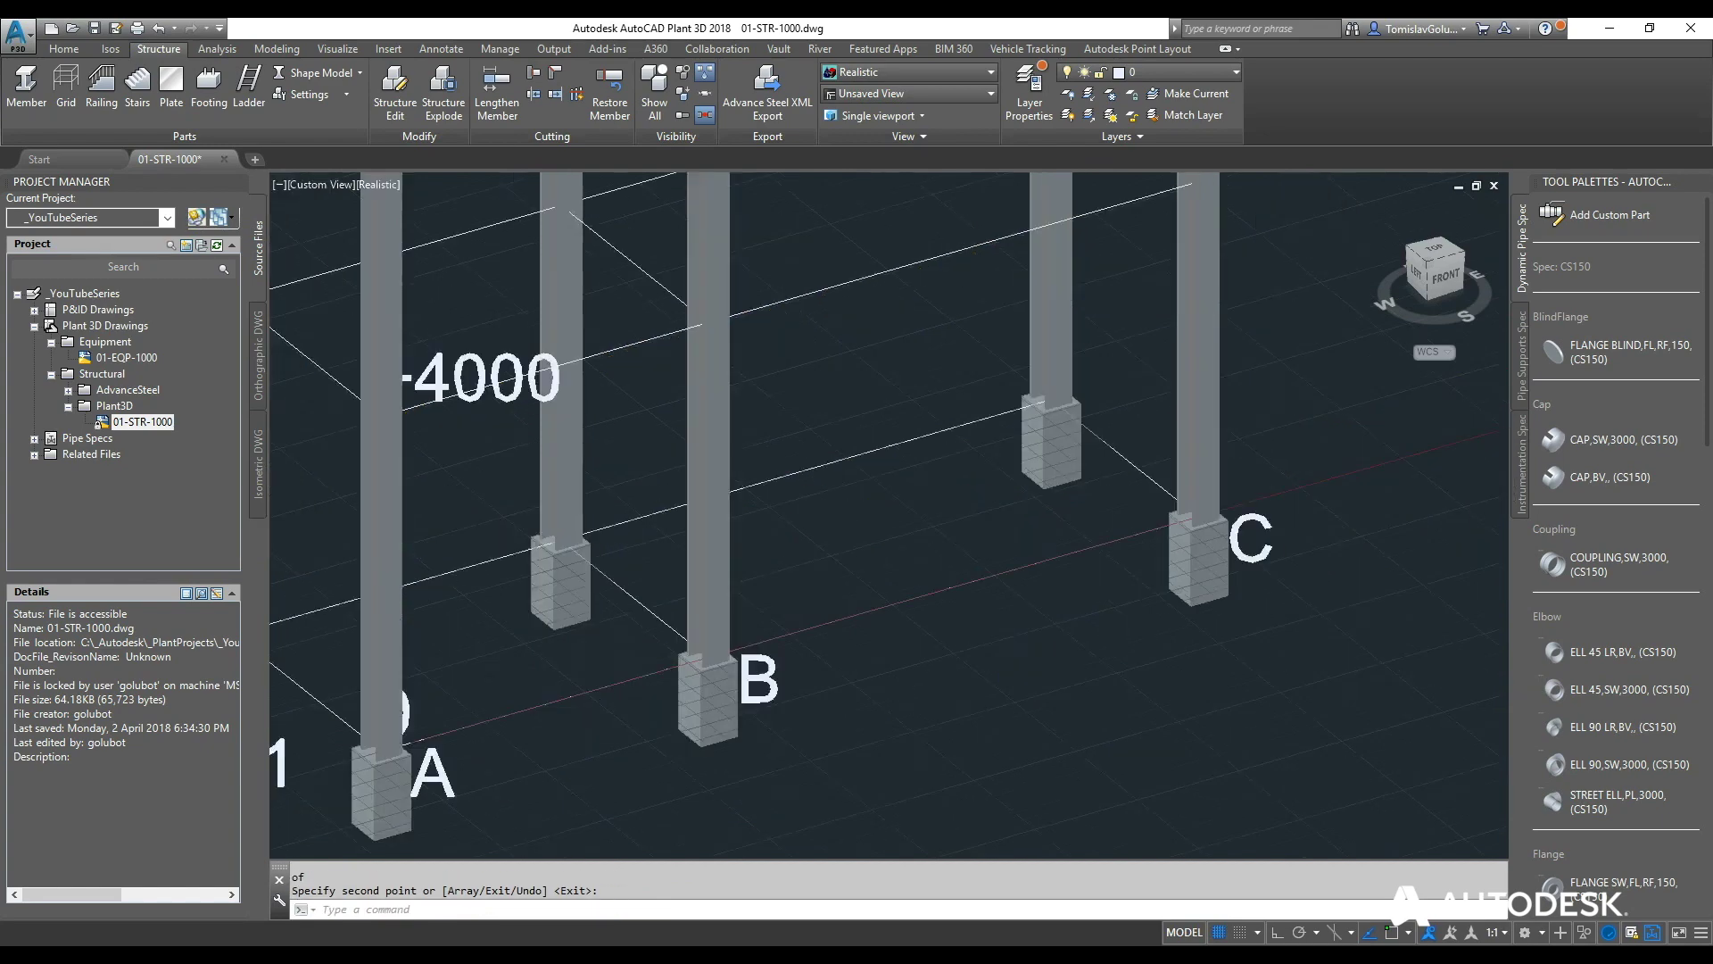
key(Return)
Set up a new structural member as an AS/NZS universal beam, size 310 UB 46.2, with the top-centre insertion point.
scroll(1006, 644, down, 3)
shift+middle_drag(970, 571, 922, 583)
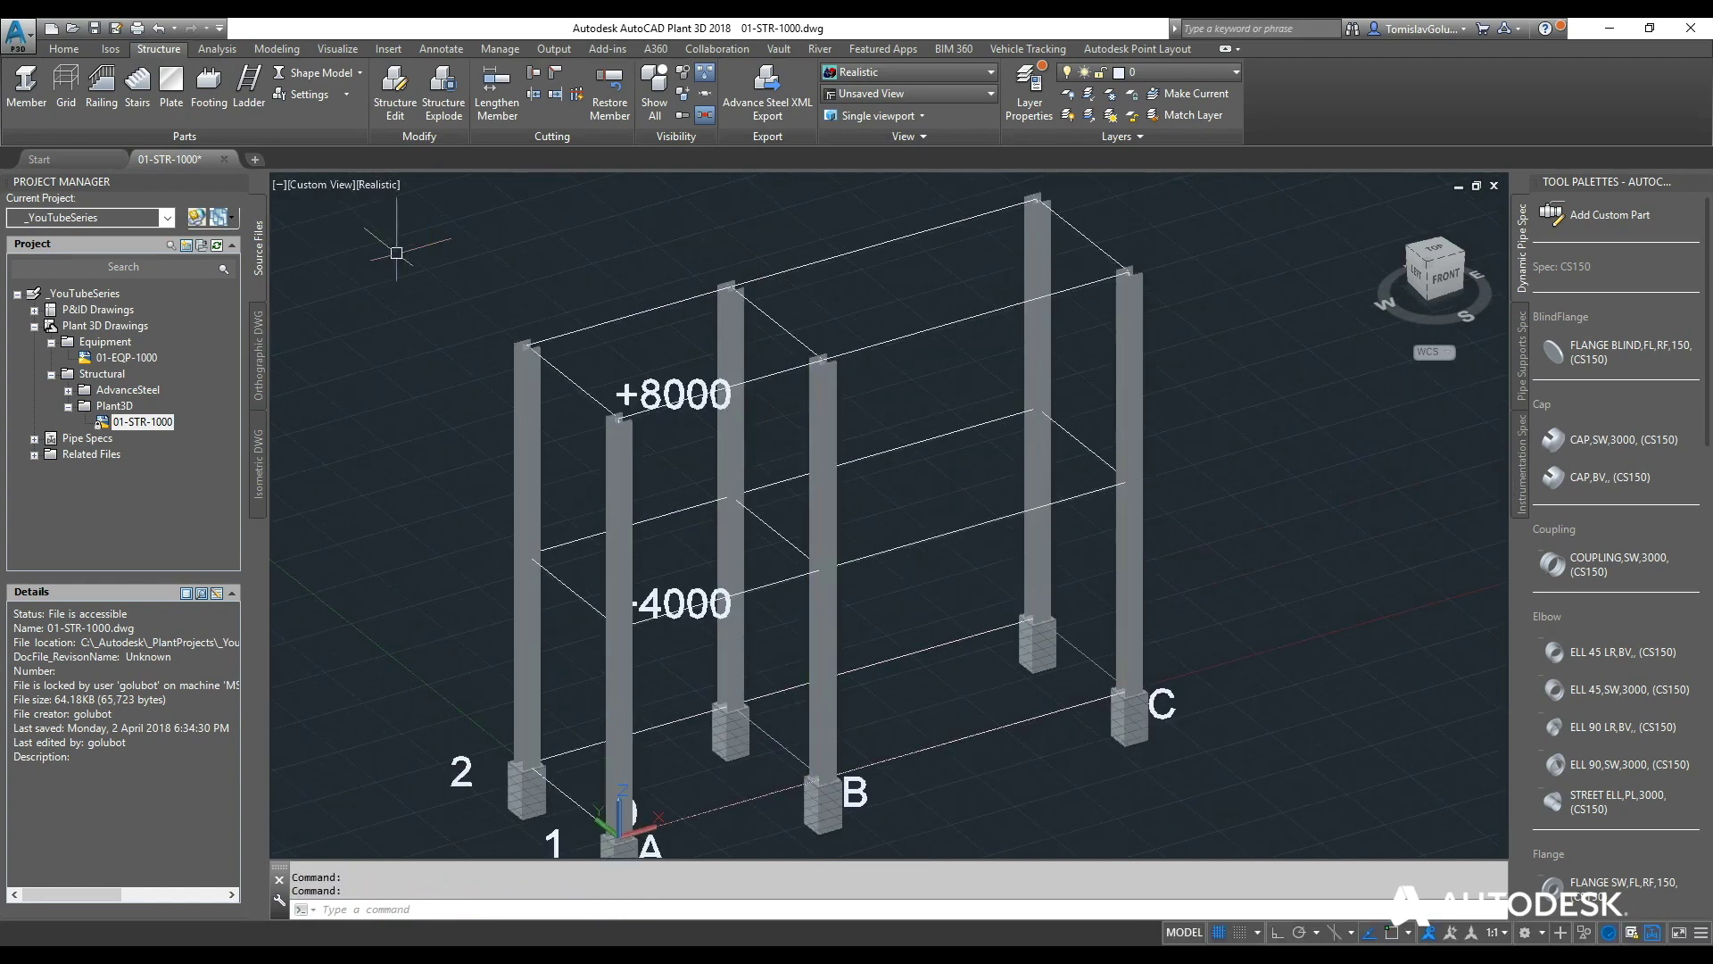
click(25, 85)
text(S)
key(Return)
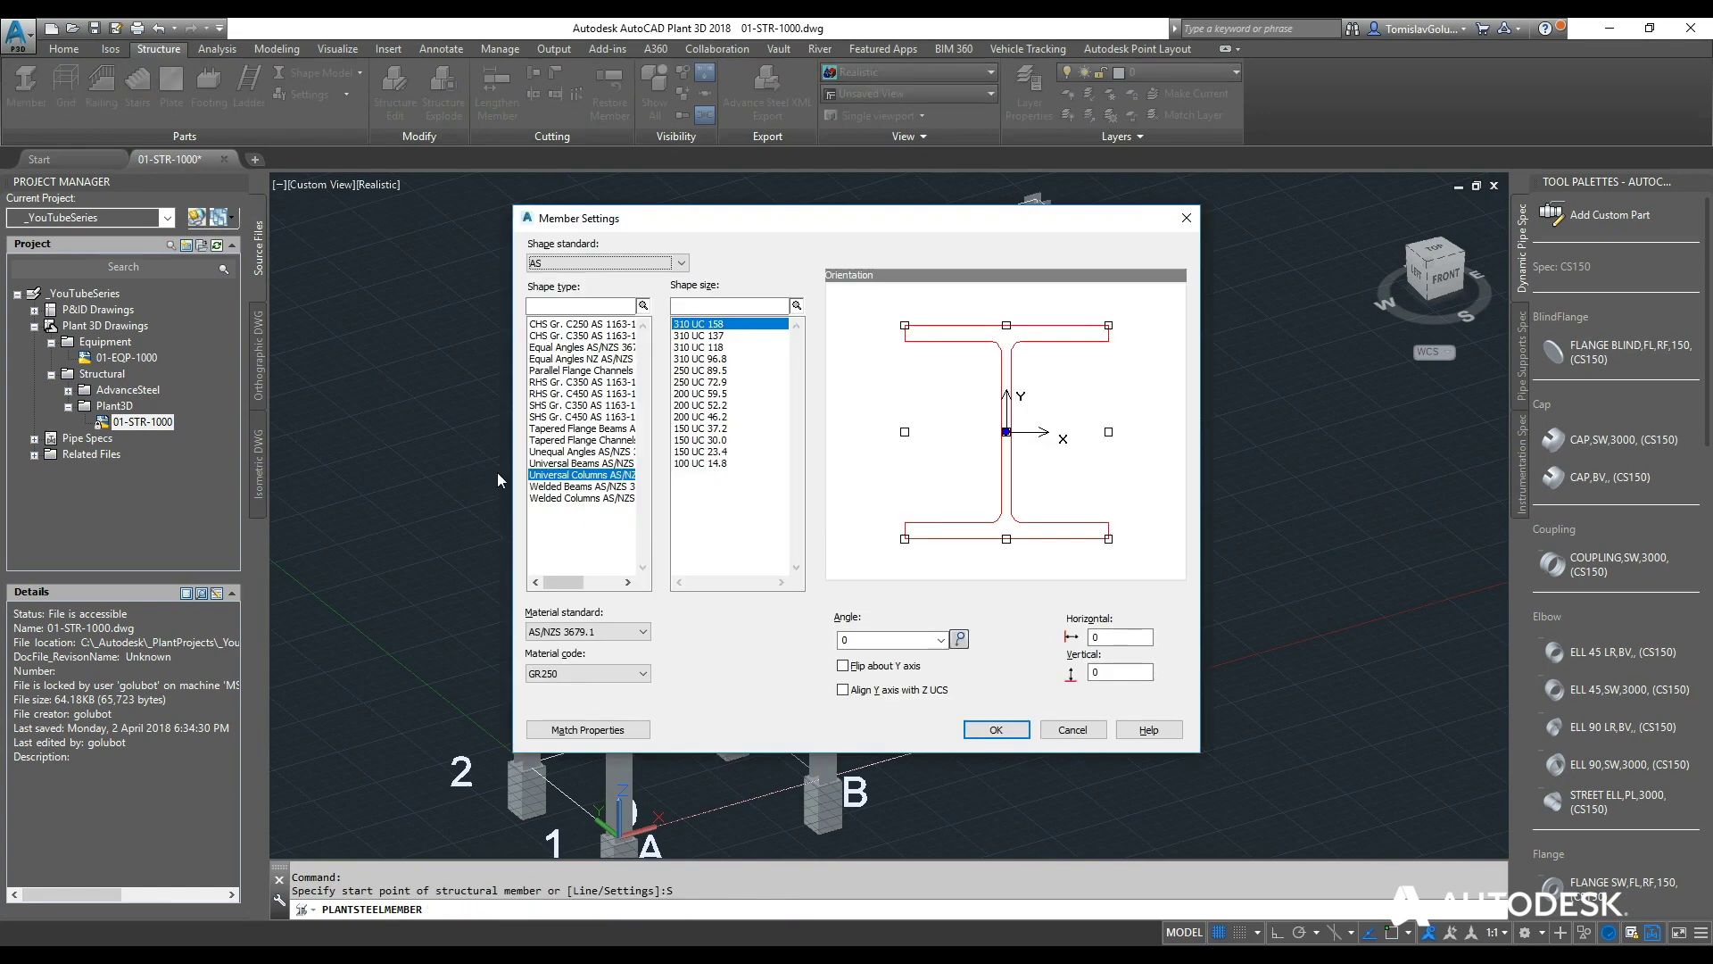
click(581, 463)
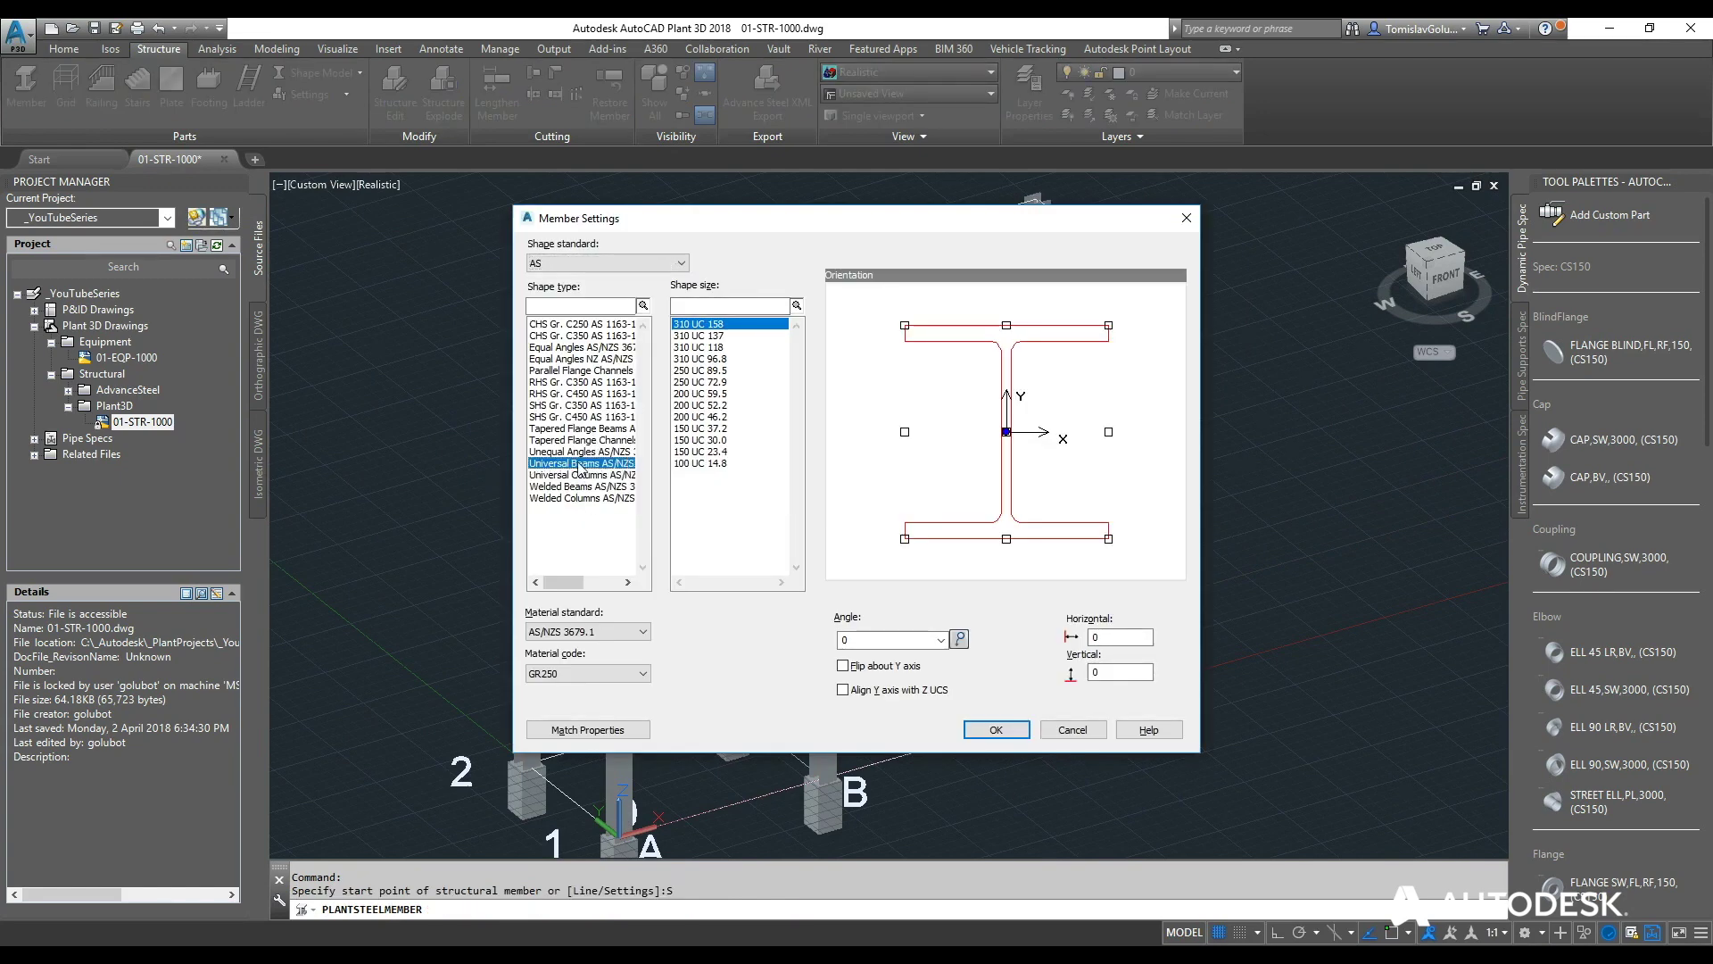
scroll(779, 542, down, 2)
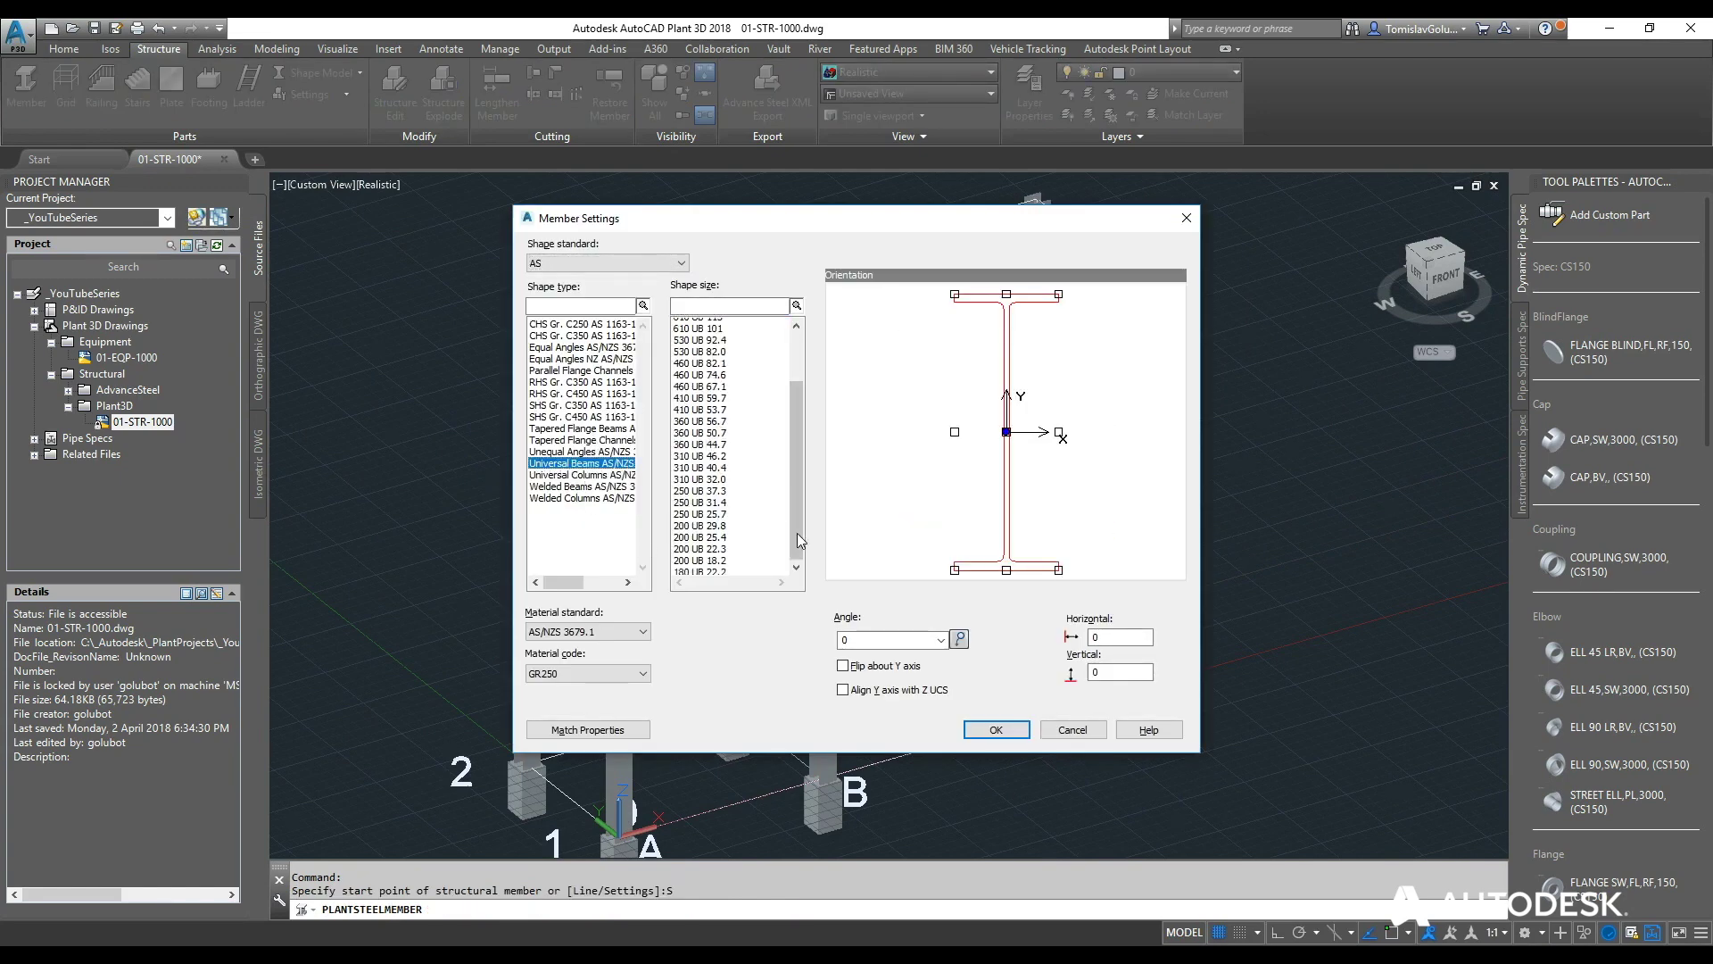
click(709, 405)
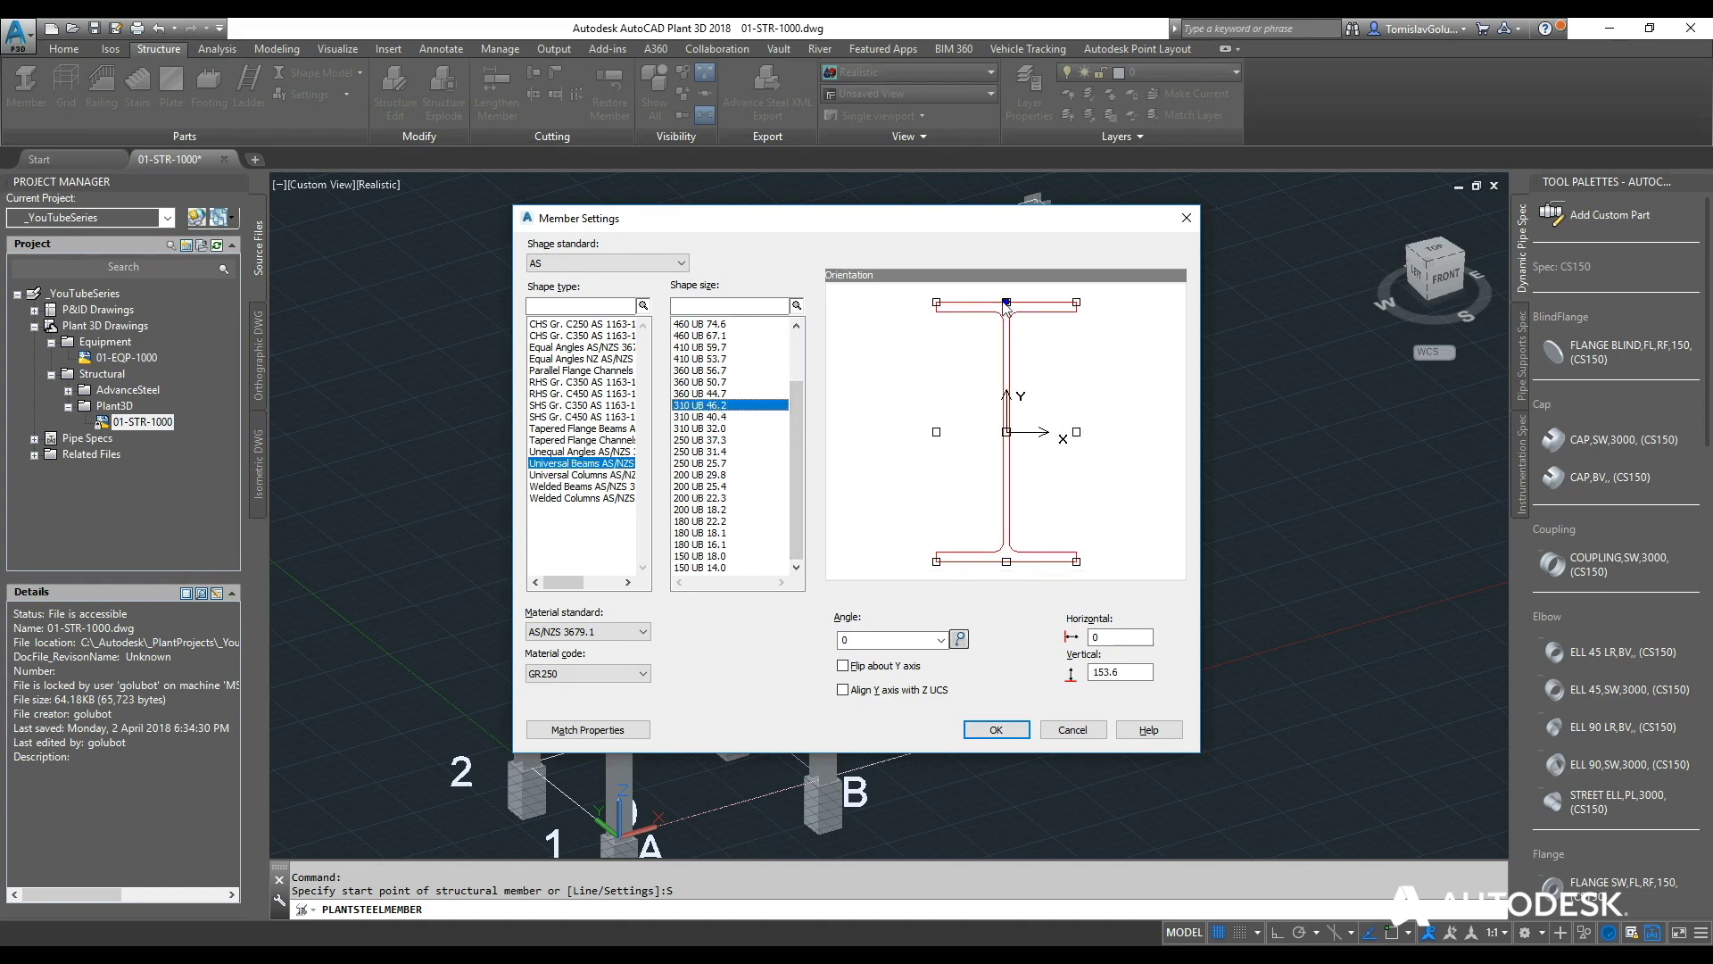
click(995, 730)
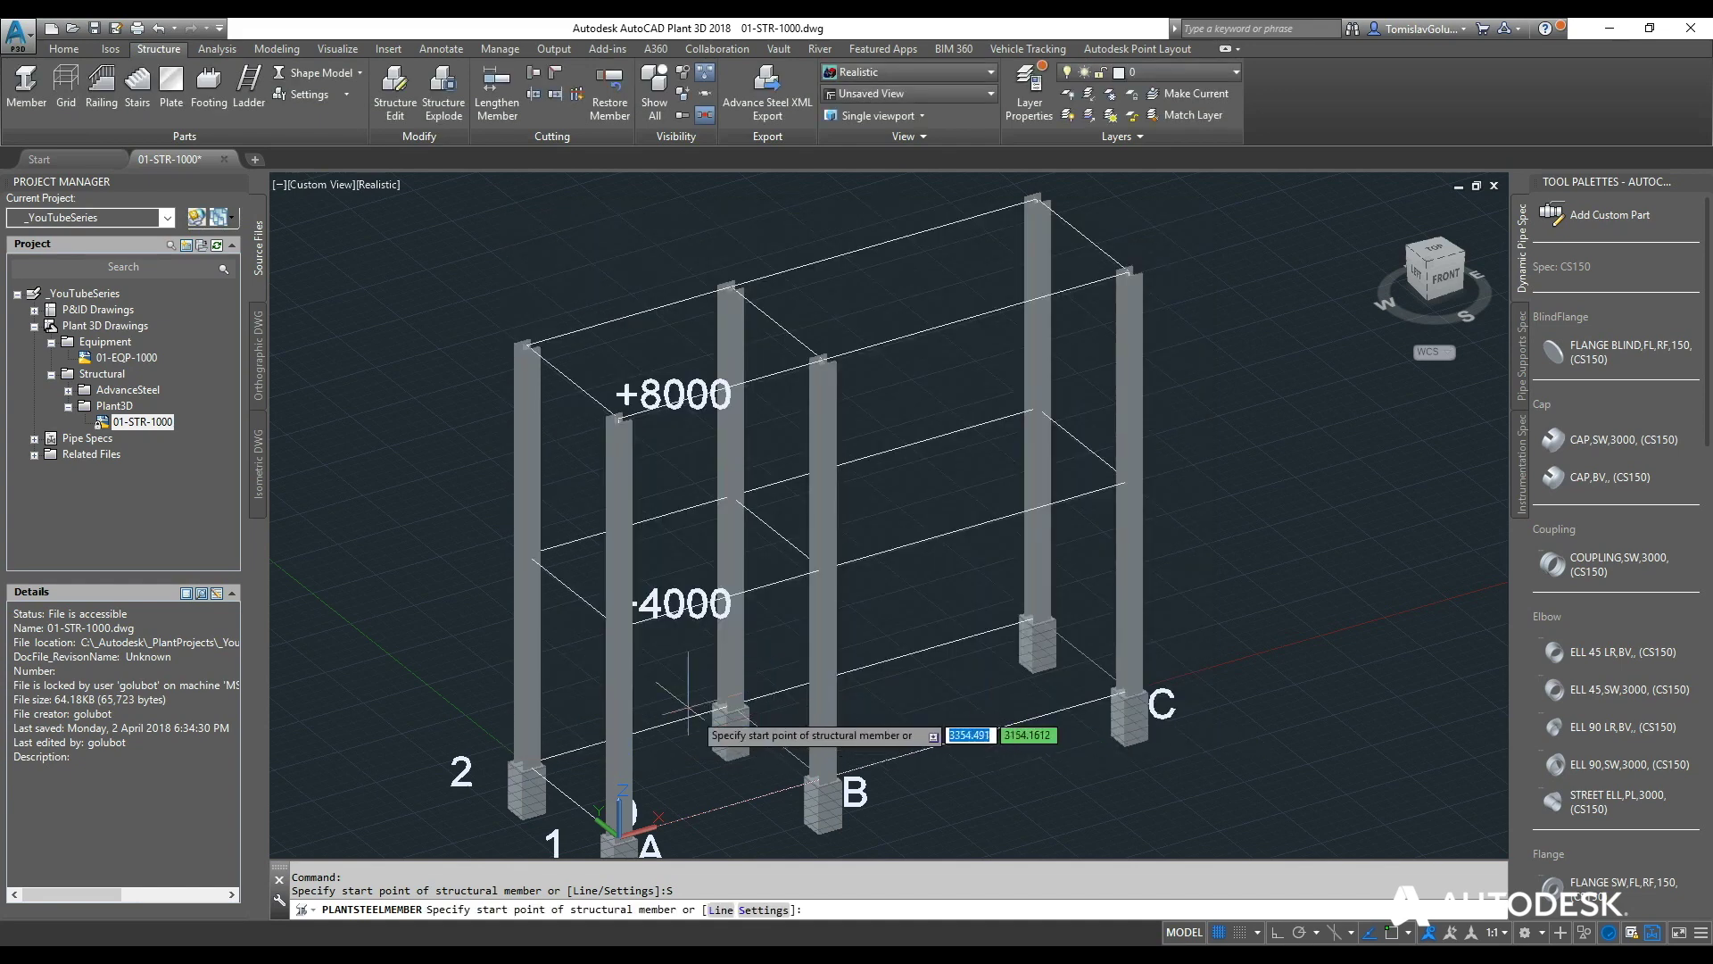
Draw beams along grid line 1 at the 4000 level, from A1 to B1 and on to C1, snapping to endpoints.
text(END)
key(Return)
click(618, 624)
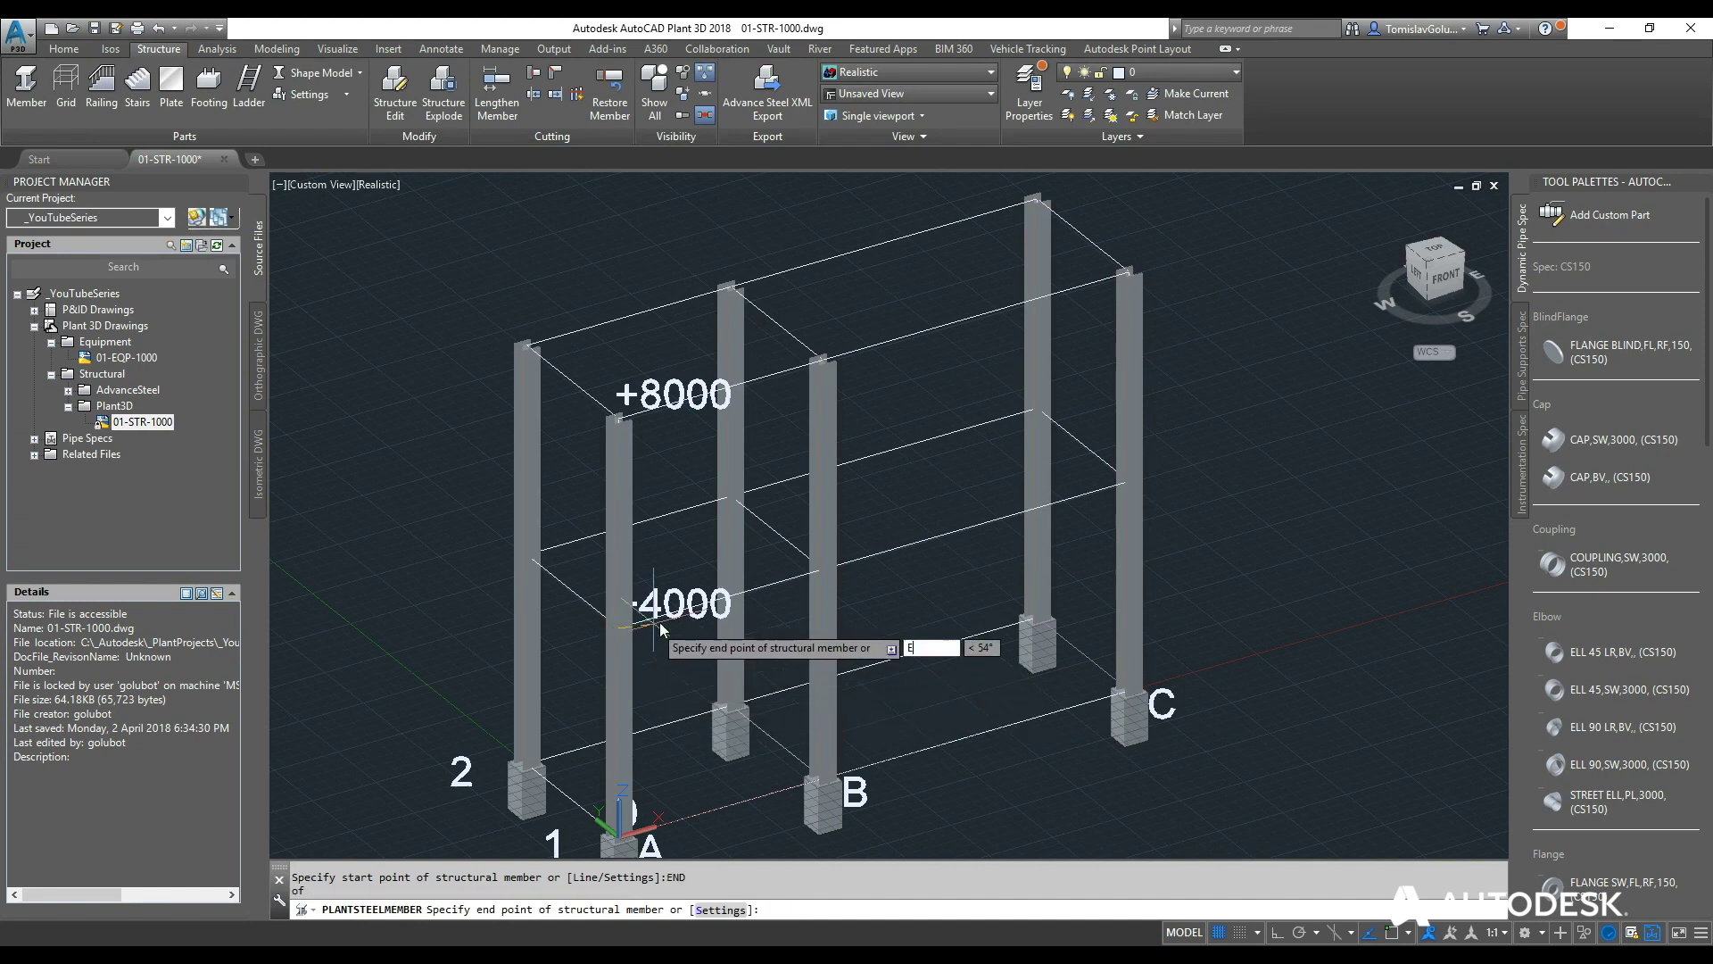
text(END)
key(Return)
click(823, 569)
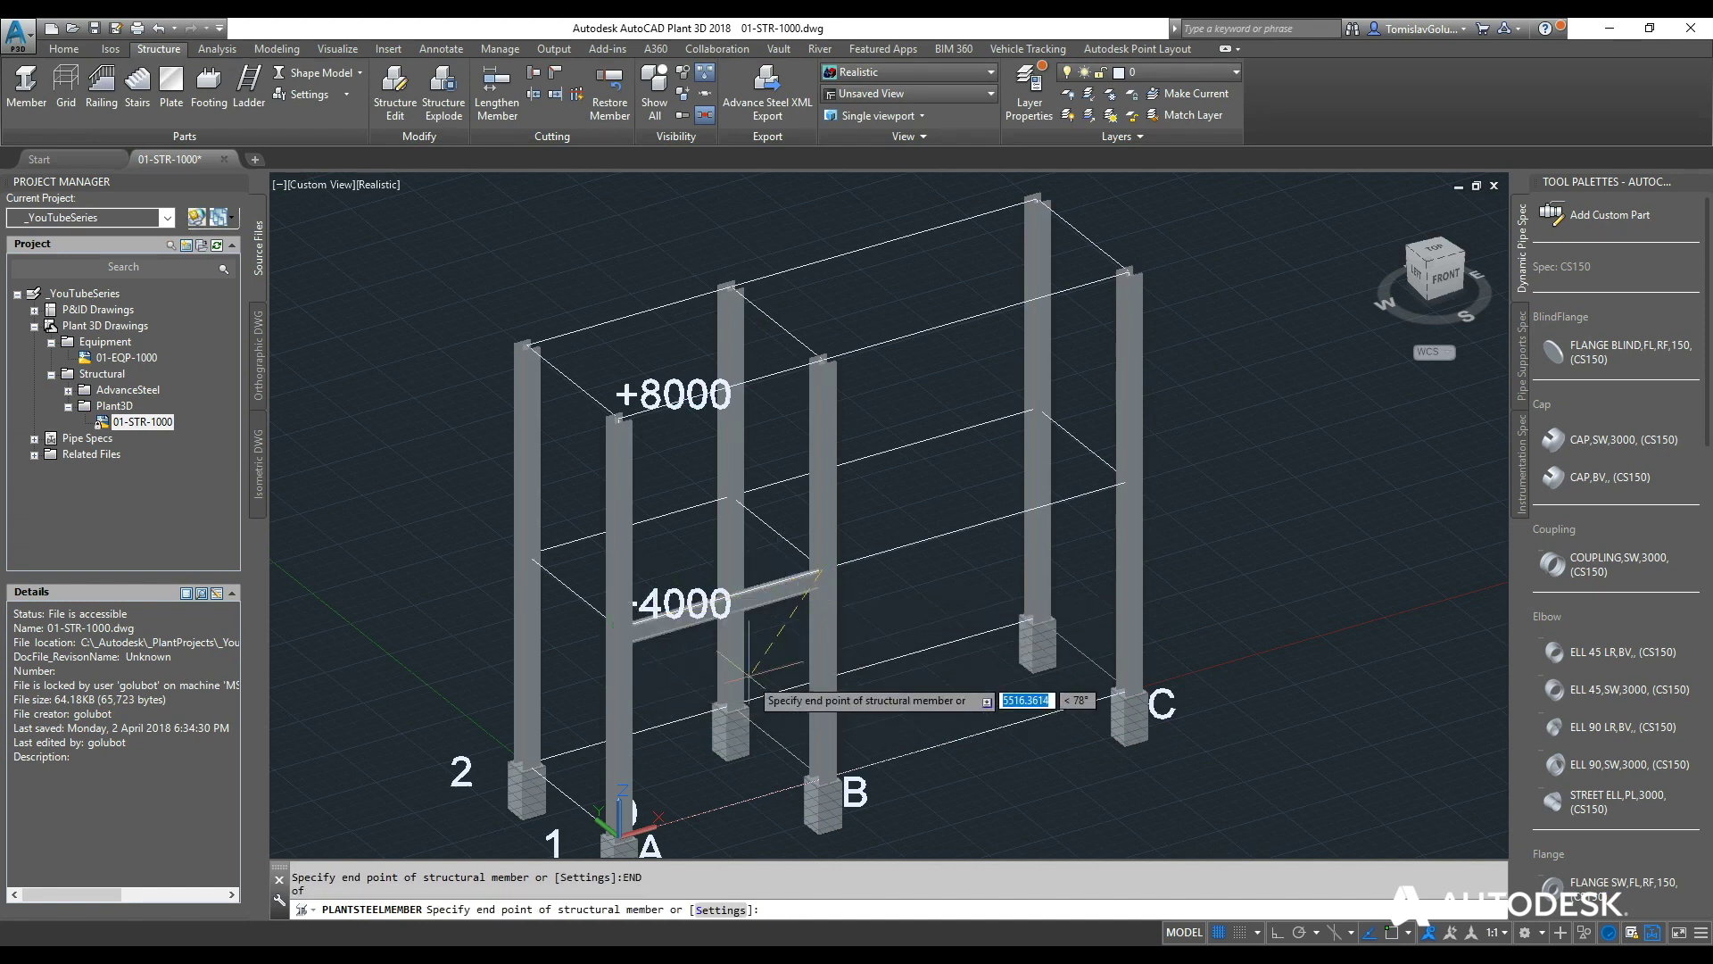
text(END)
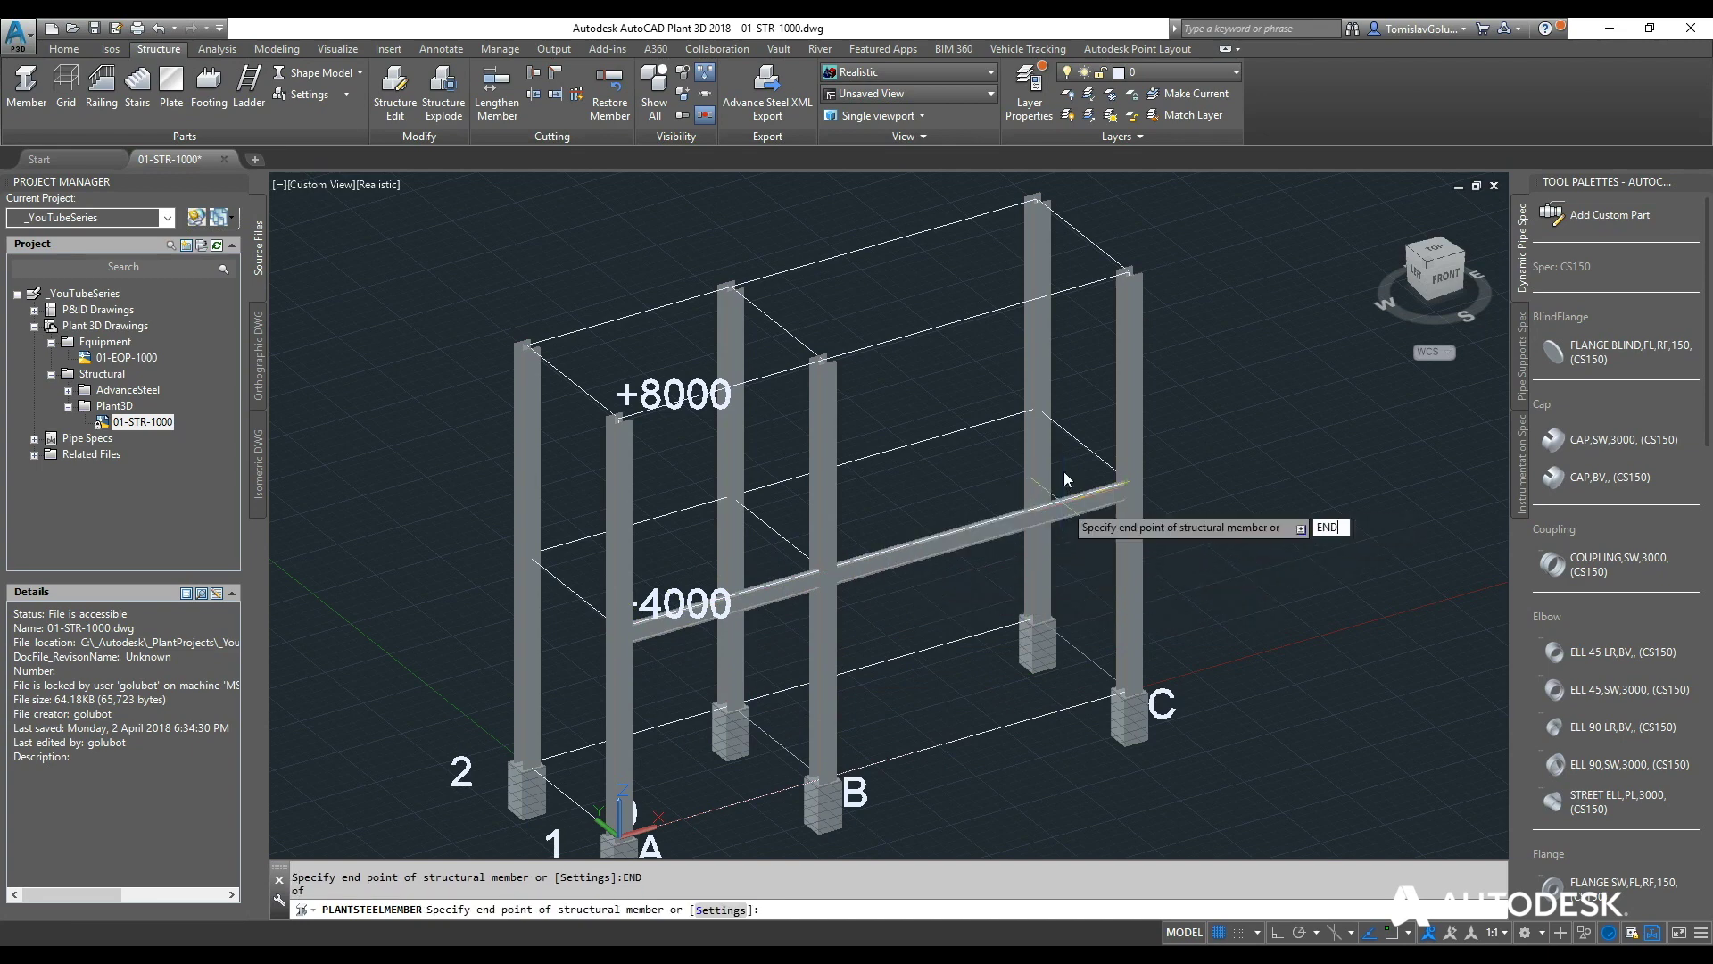
click(1067, 490)
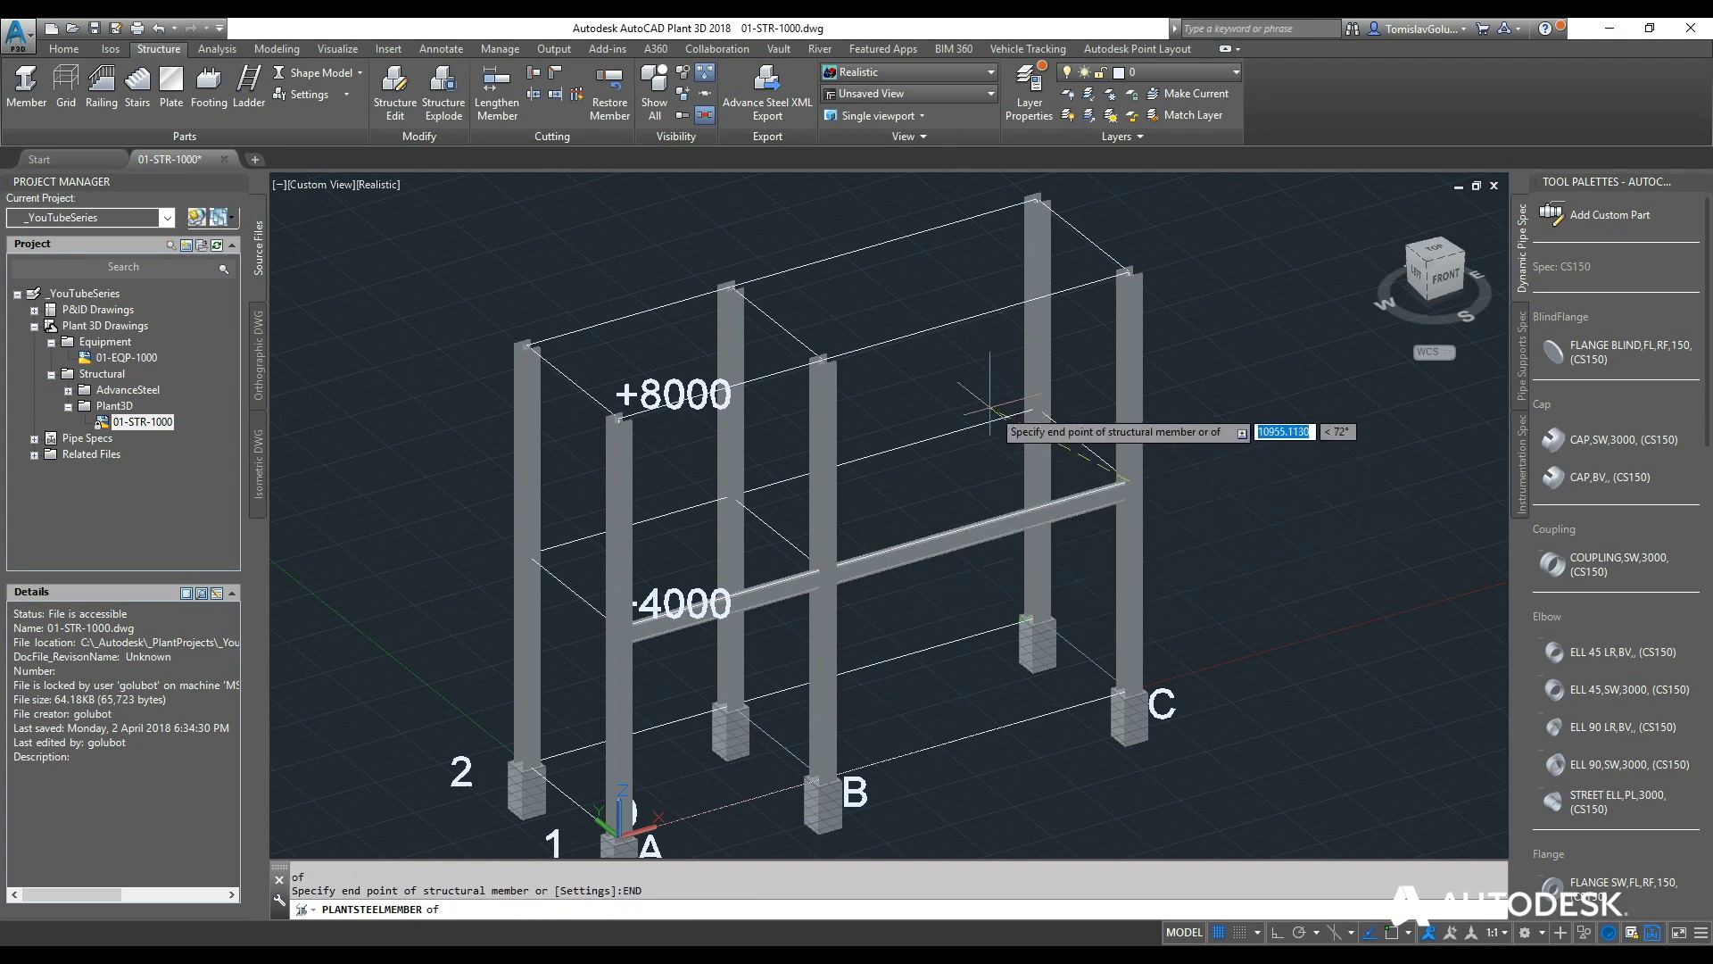
Continue the 4000-level beams from C1 through C2, B2 and A2 back to A1, then finish the member run.
text(END)
key(Return)
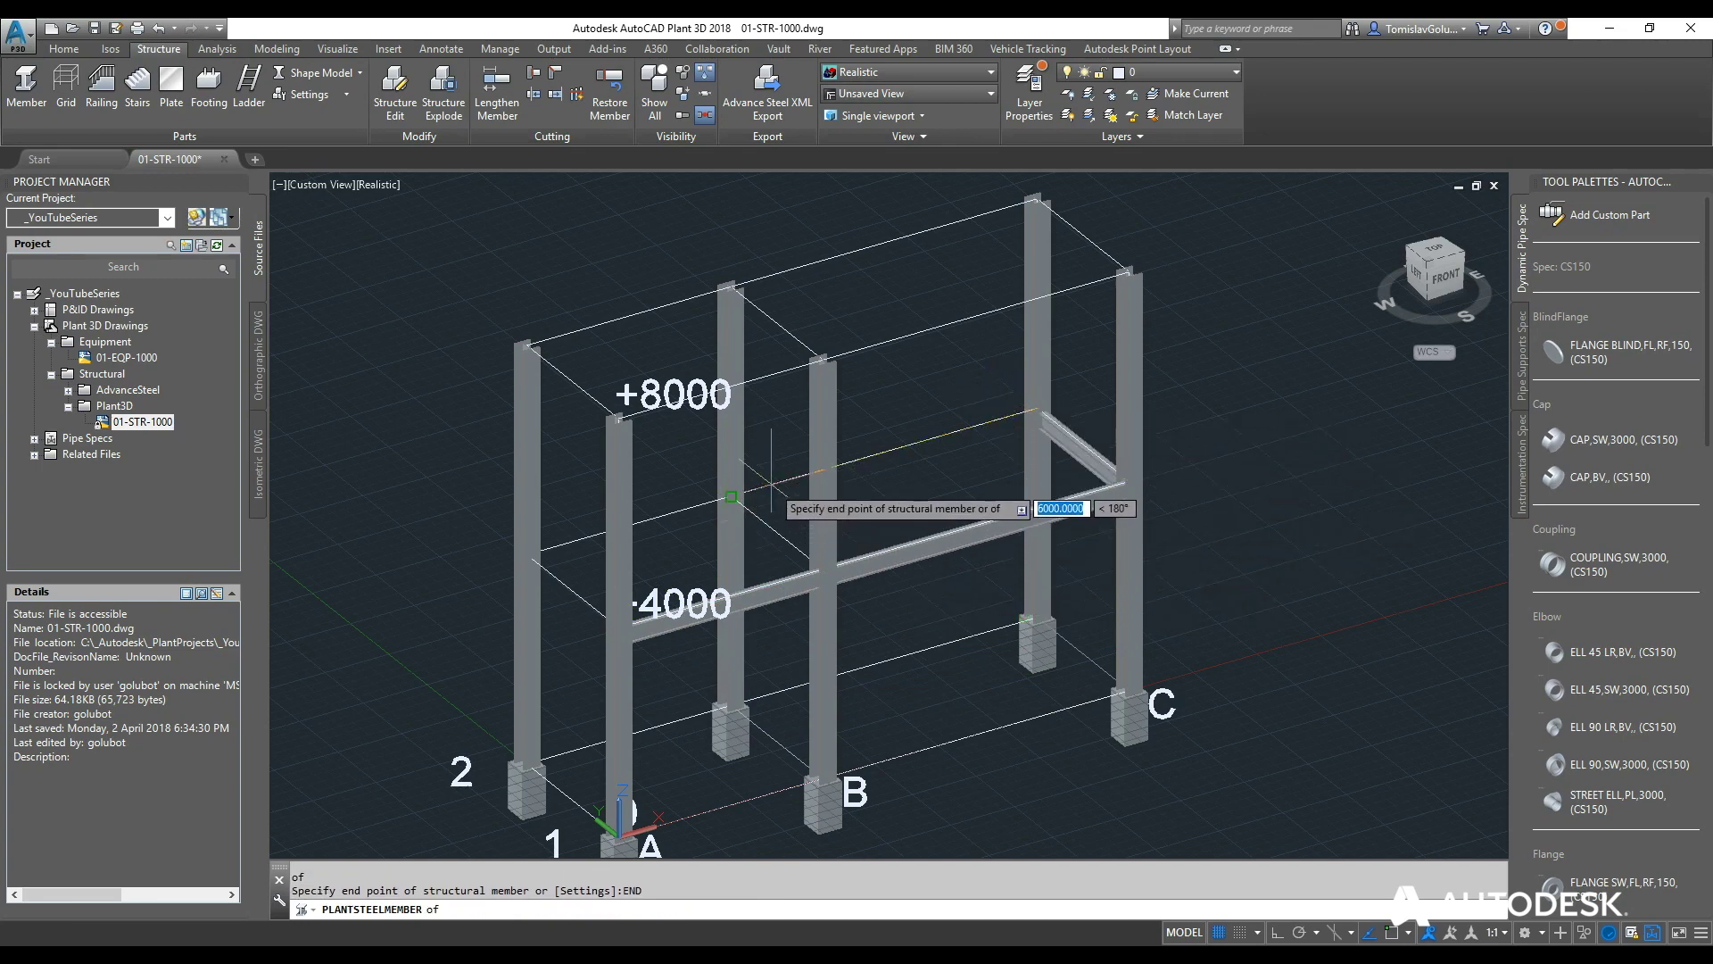
click(767, 486)
text(END)
key(Return)
click(585, 544)
text(E)
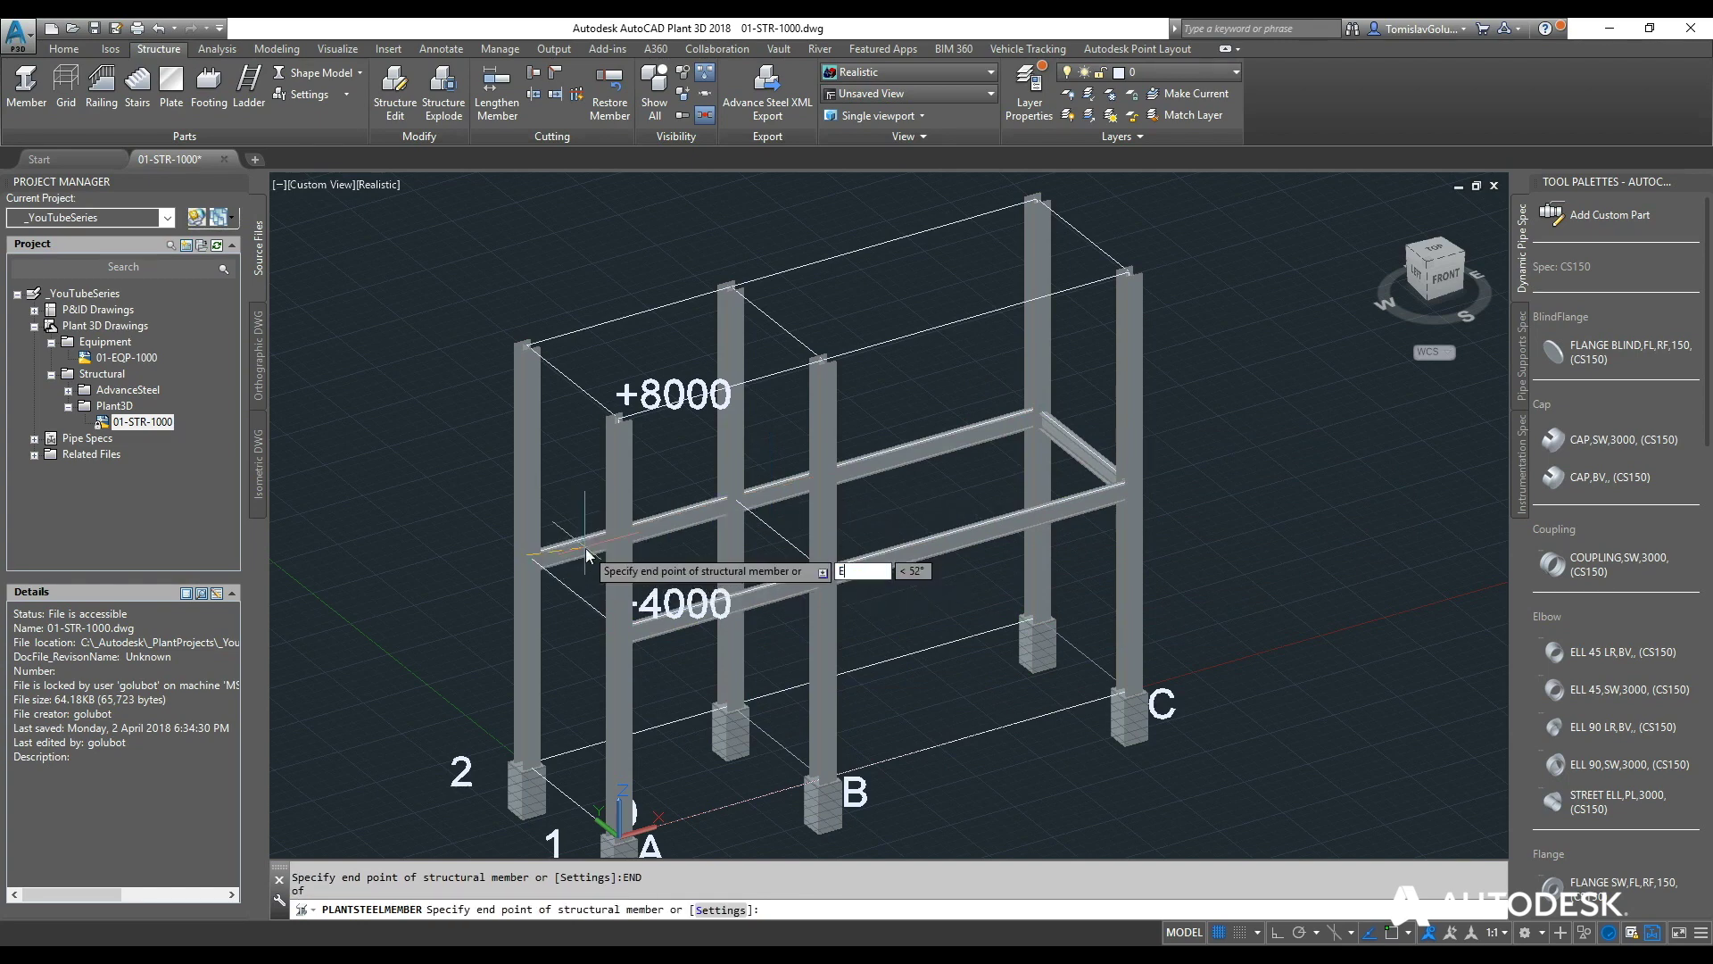
click(723, 617)
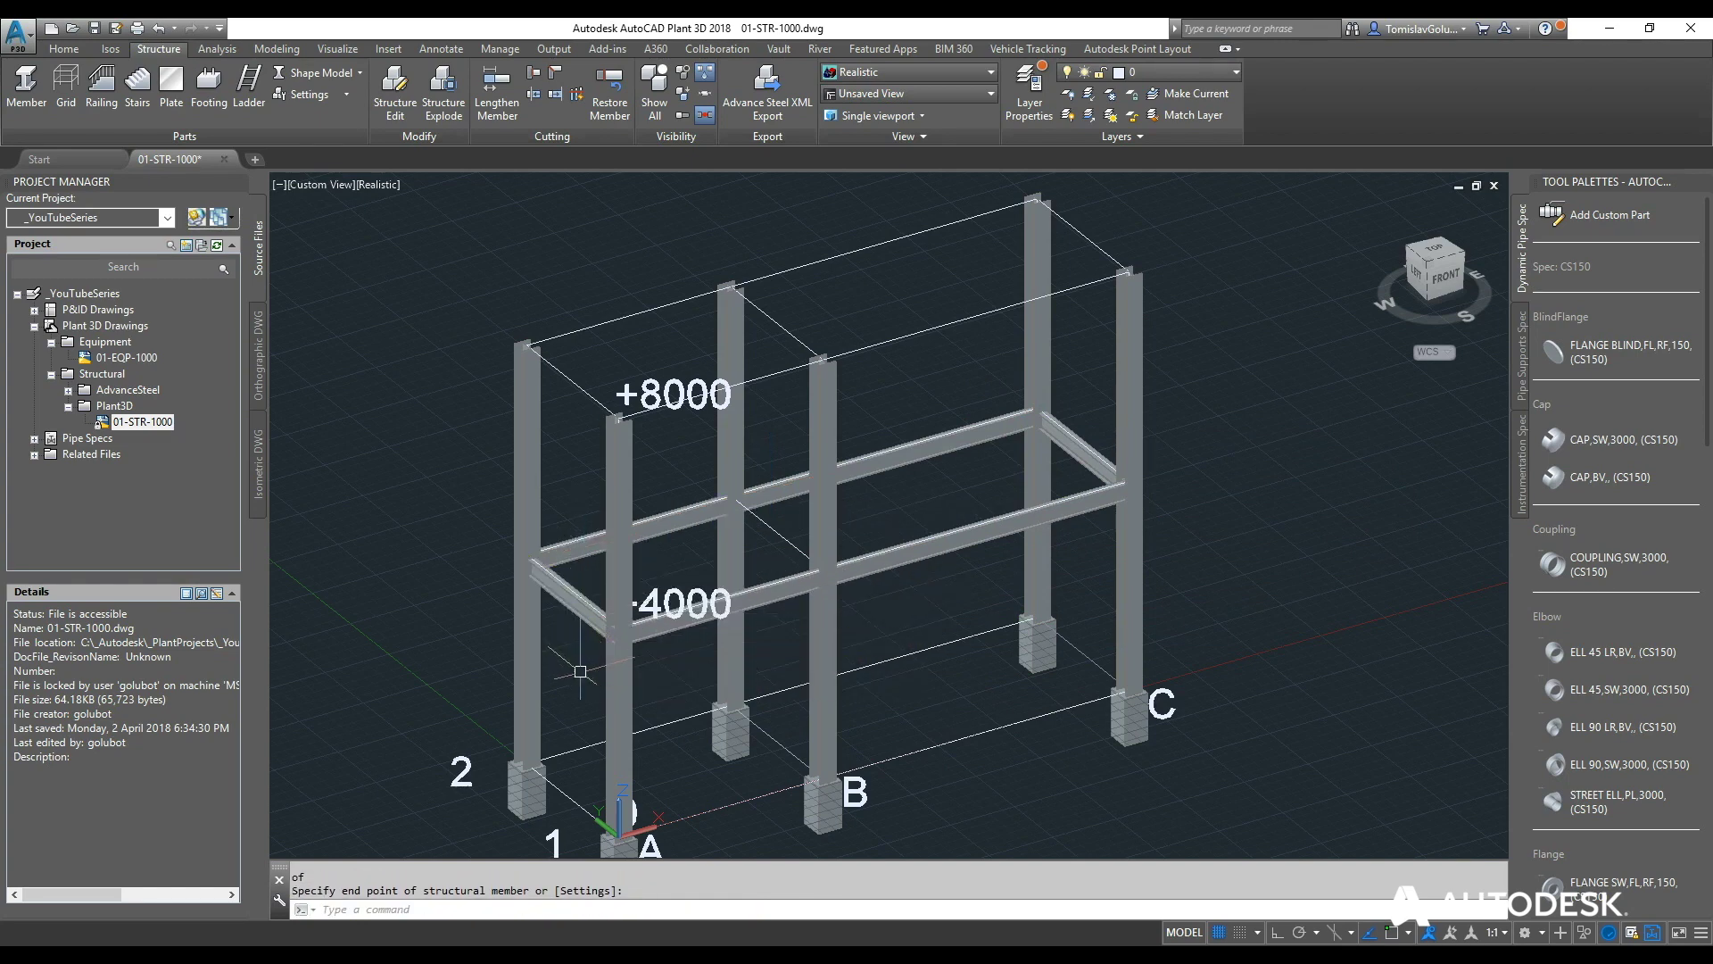
key(Return)
Copy the cross beam on grid line A to grid line B, using the A2 and B2 base endpoints as reference points.
text(co)
key(Return)
click(573, 593)
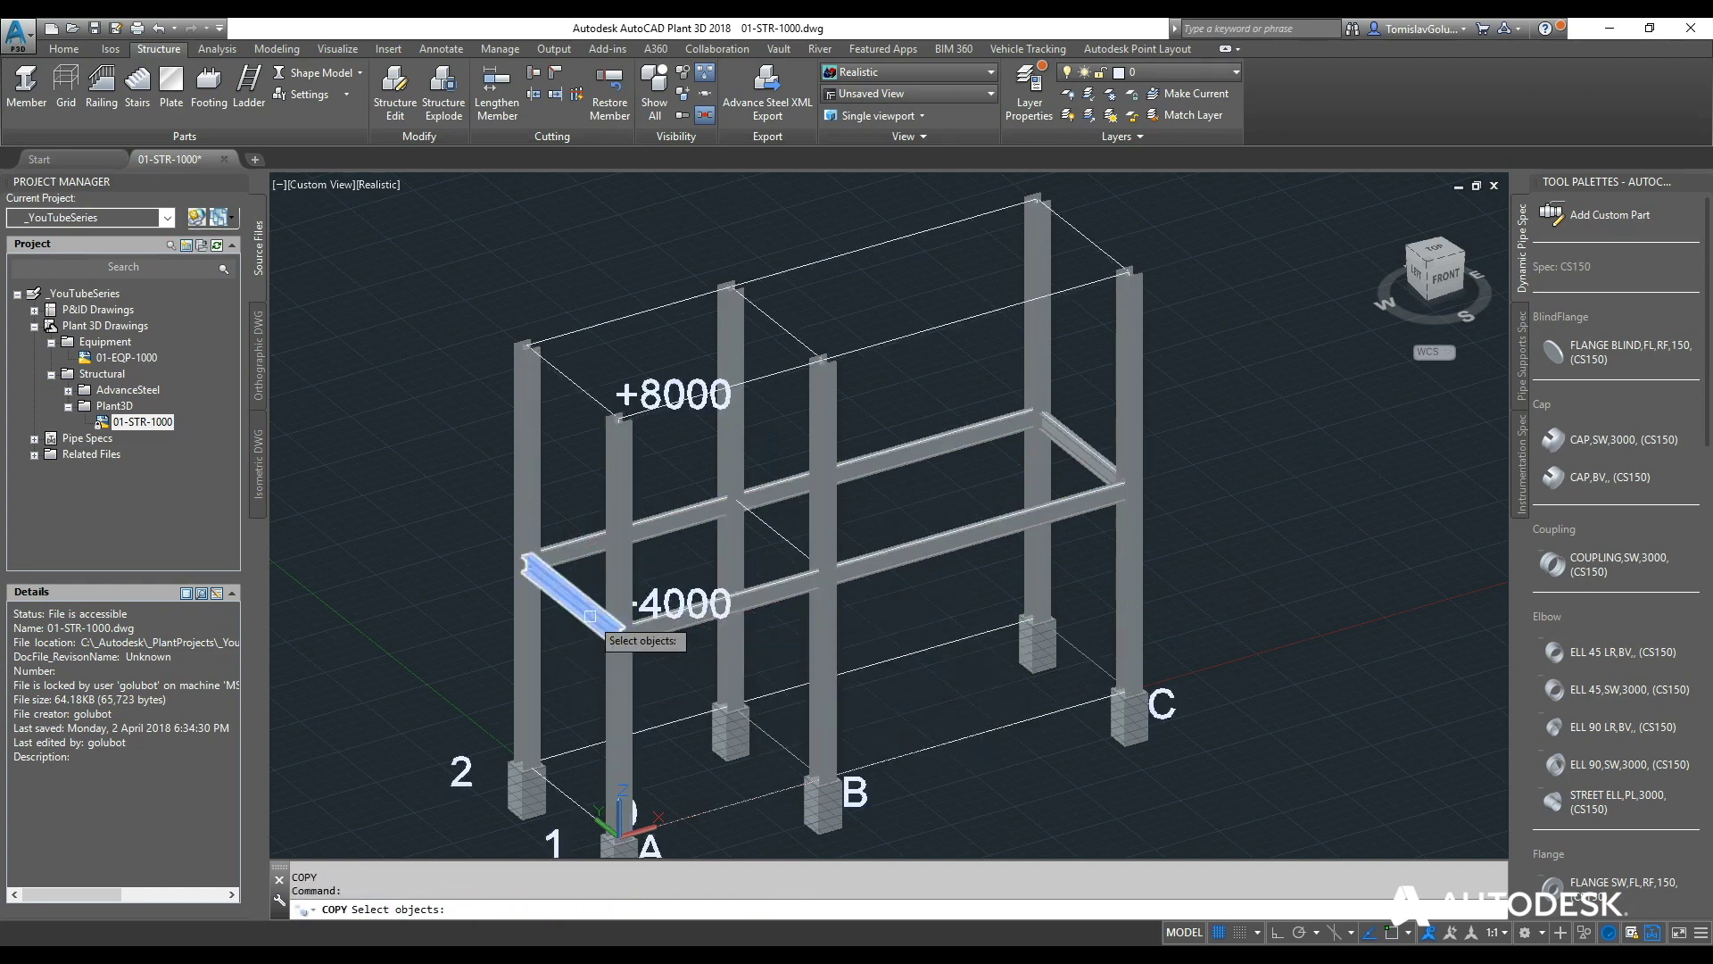
key(Return)
text(END)
key(Return)
click(532, 764)
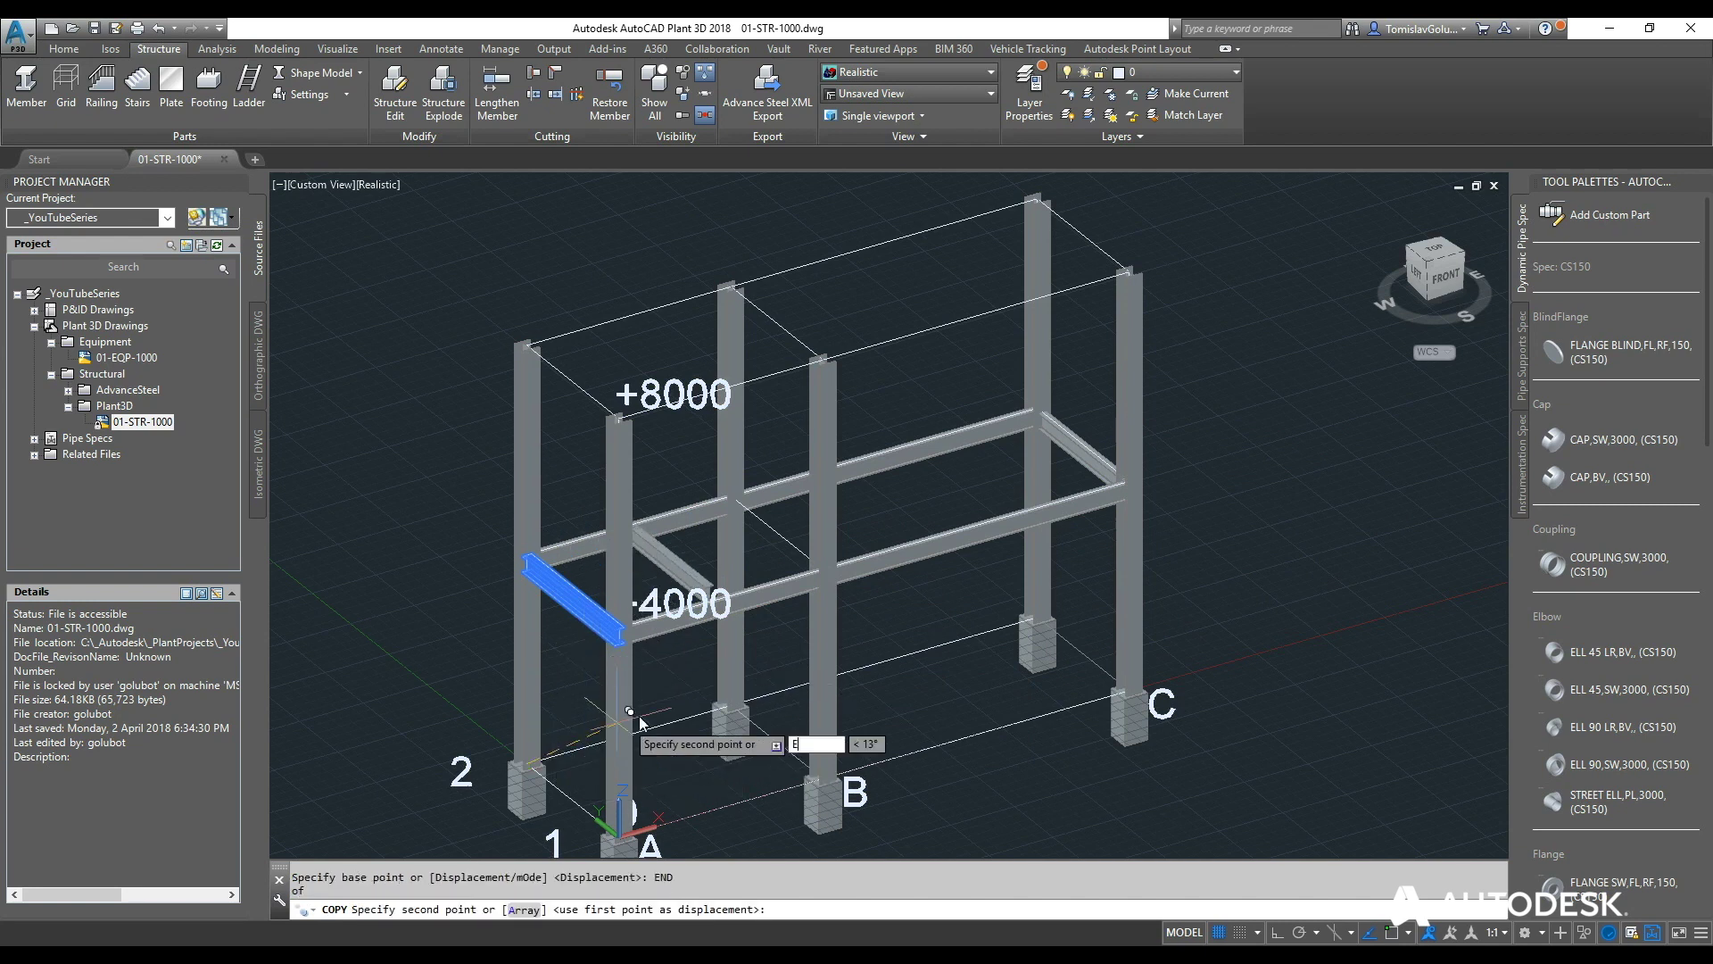
text(END)
key(Return)
click(706, 751)
key(Return)
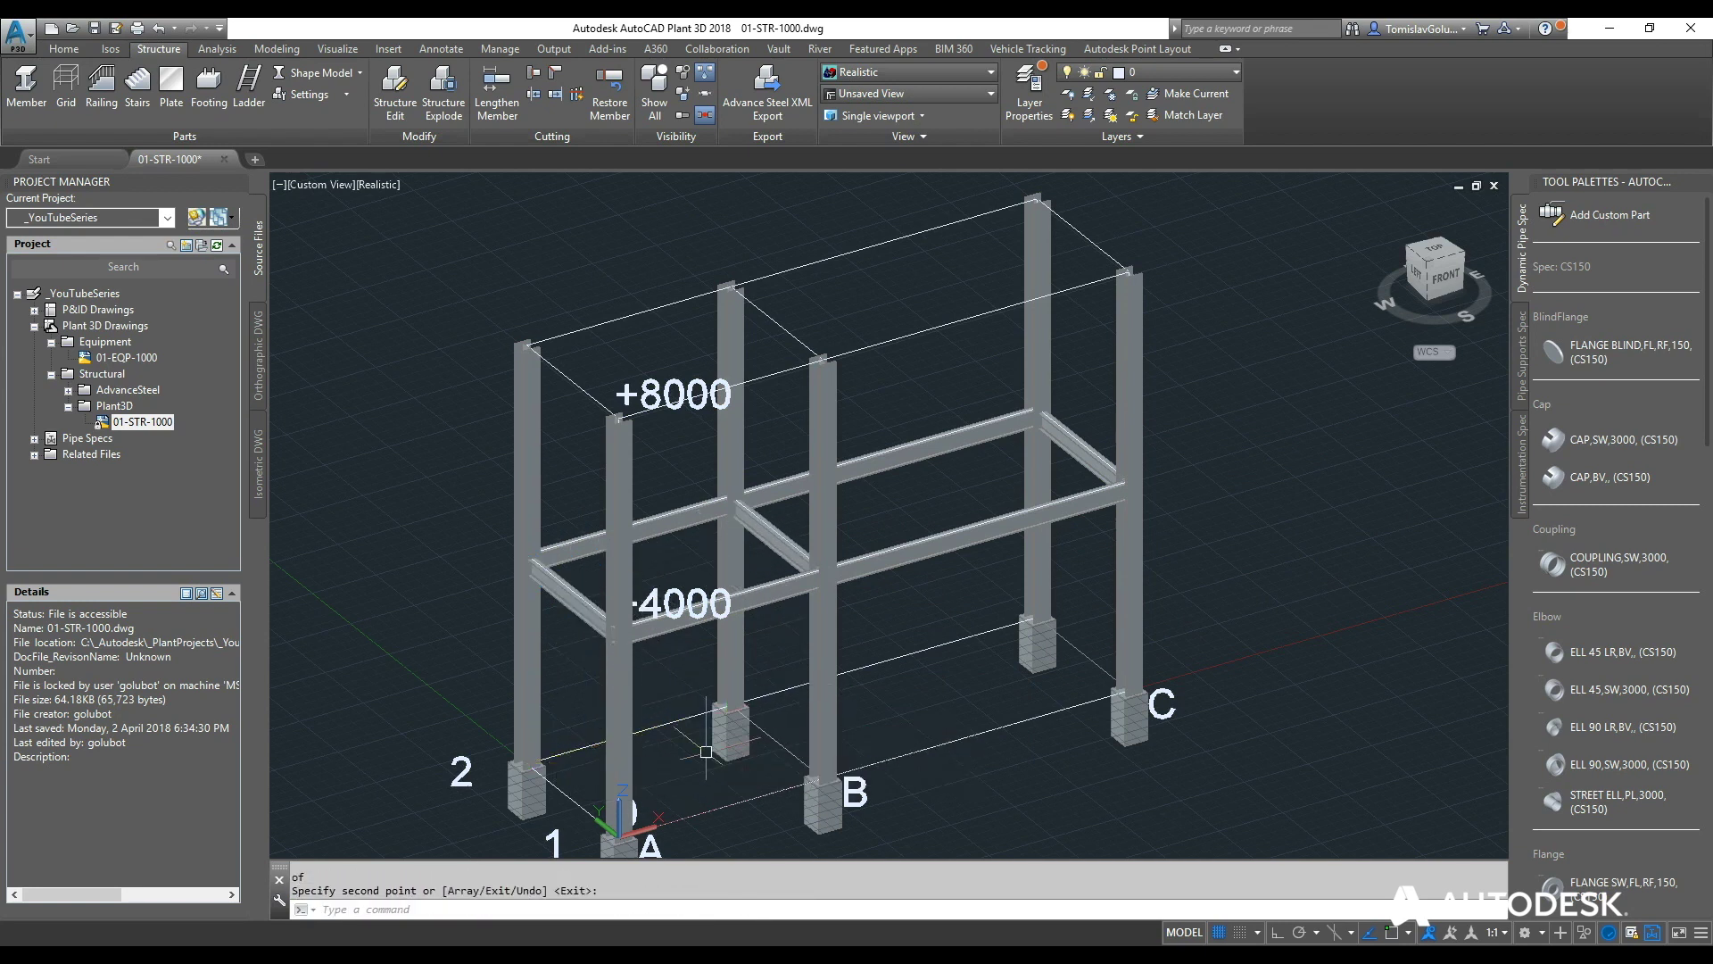
Start copying all seven beams at the 4000 level, with the beam endpoint at the C1 corner as base point.
text(ct o)
key(Return)
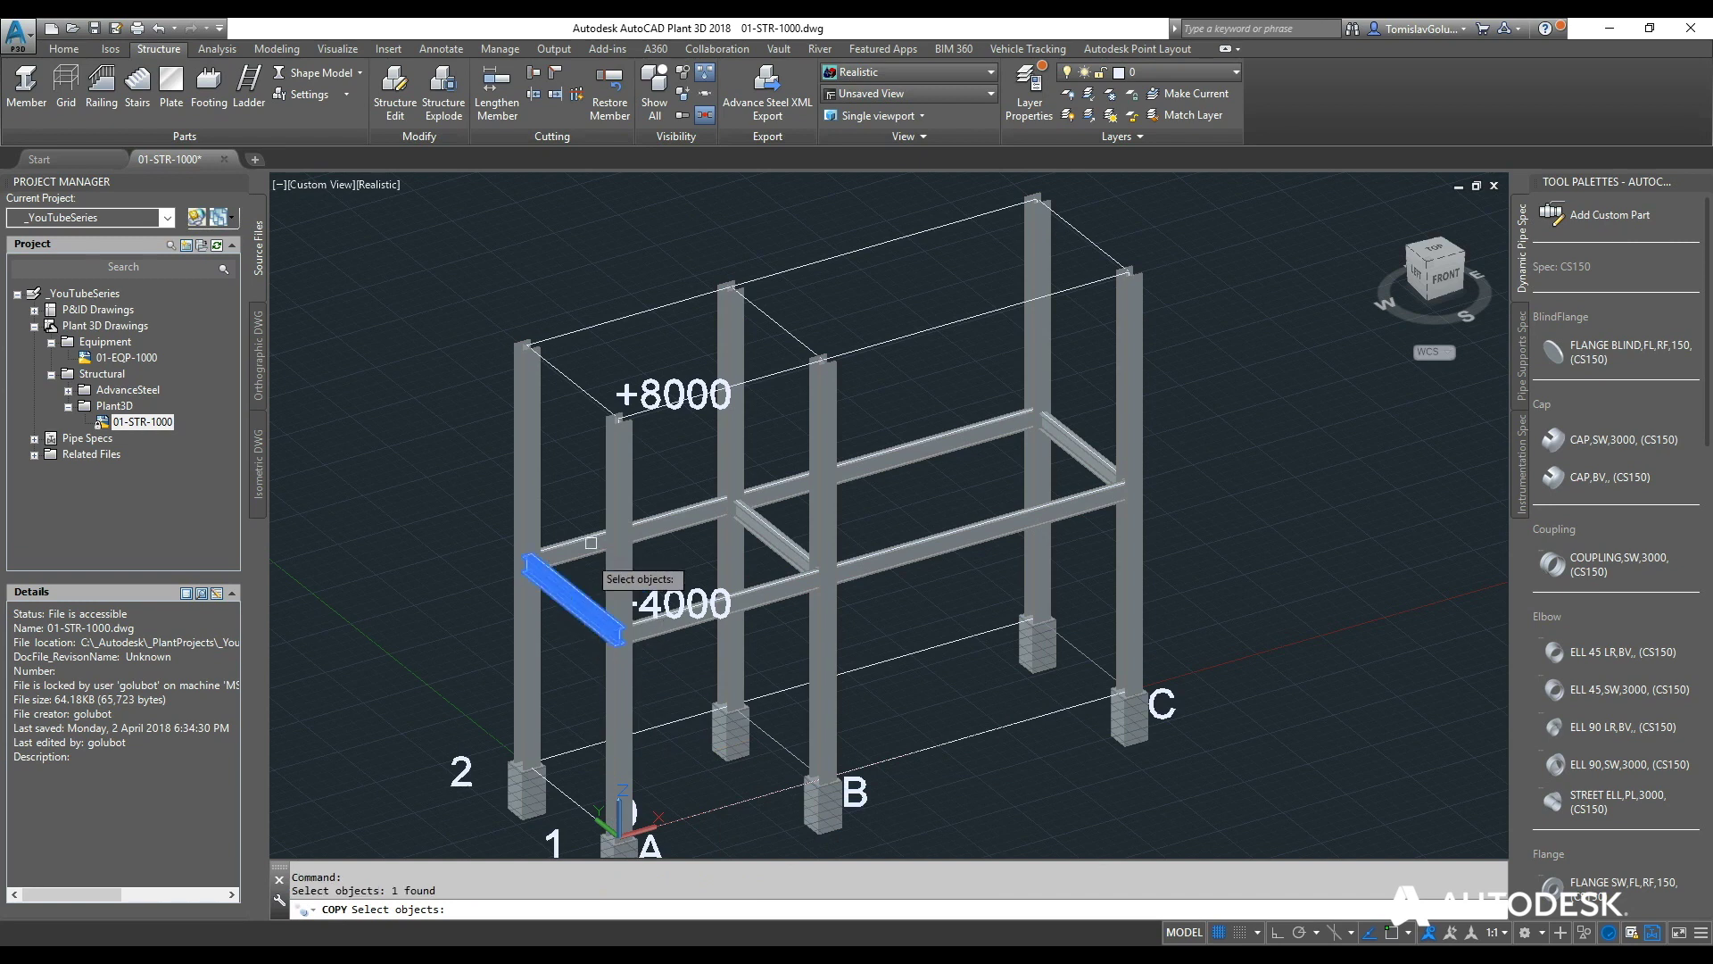
click(591, 543)
click(789, 549)
click(776, 591)
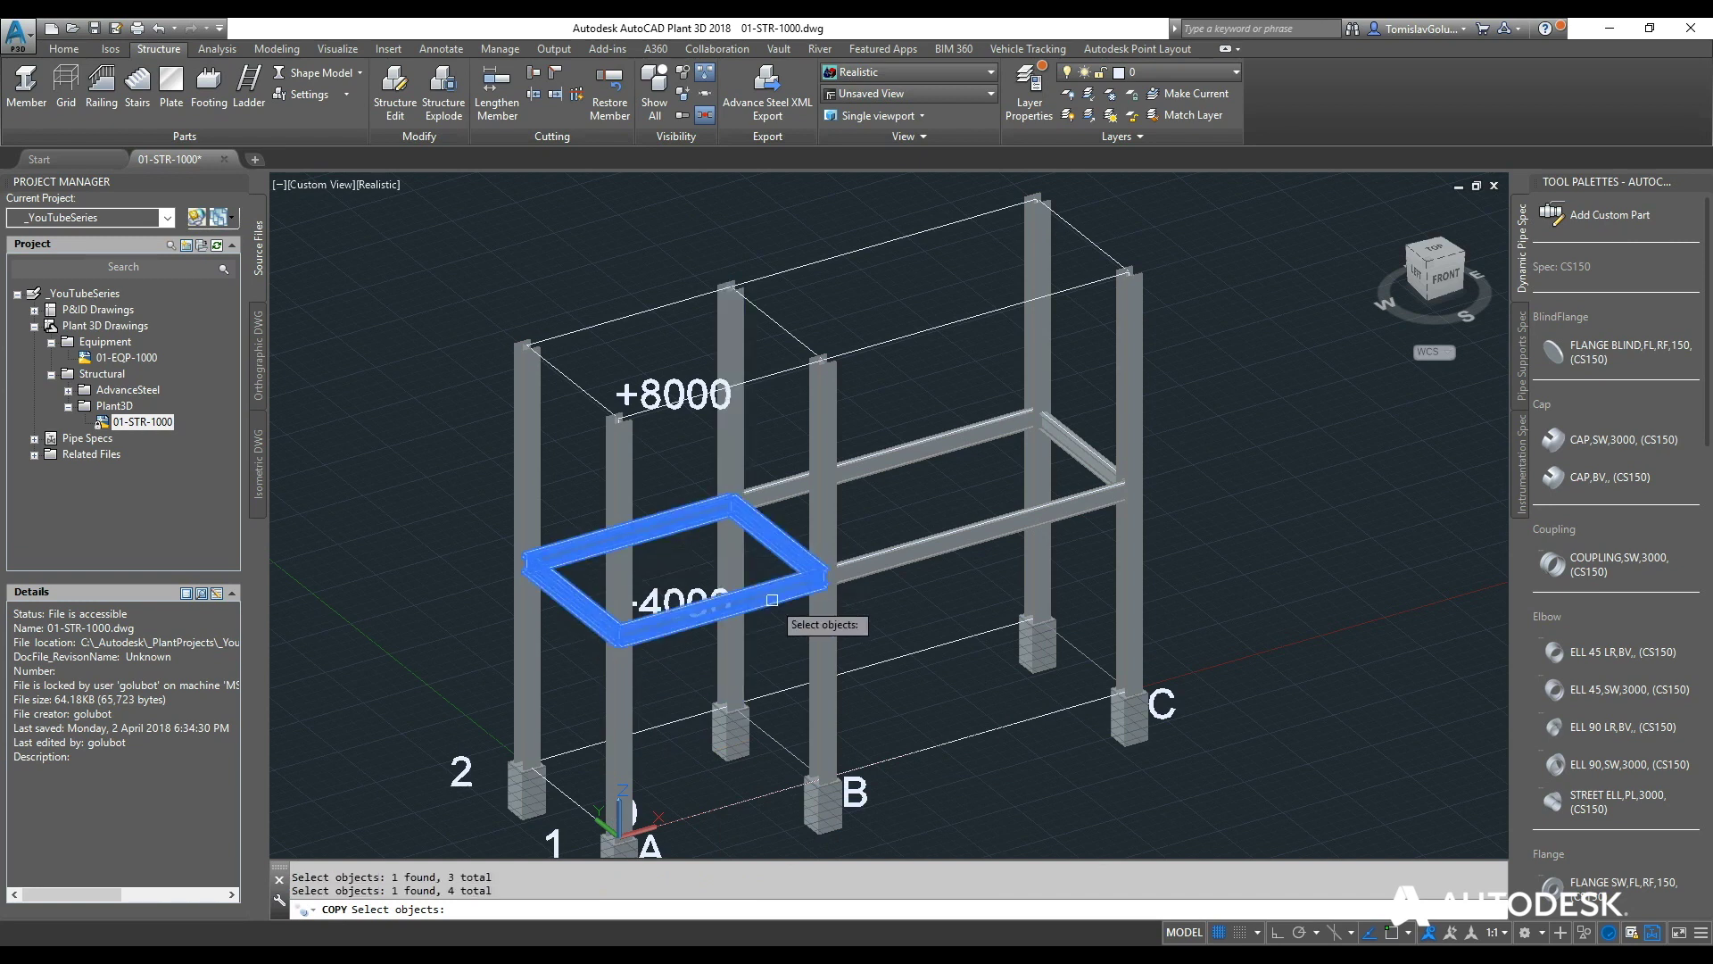
click(868, 573)
click(903, 446)
click(1079, 446)
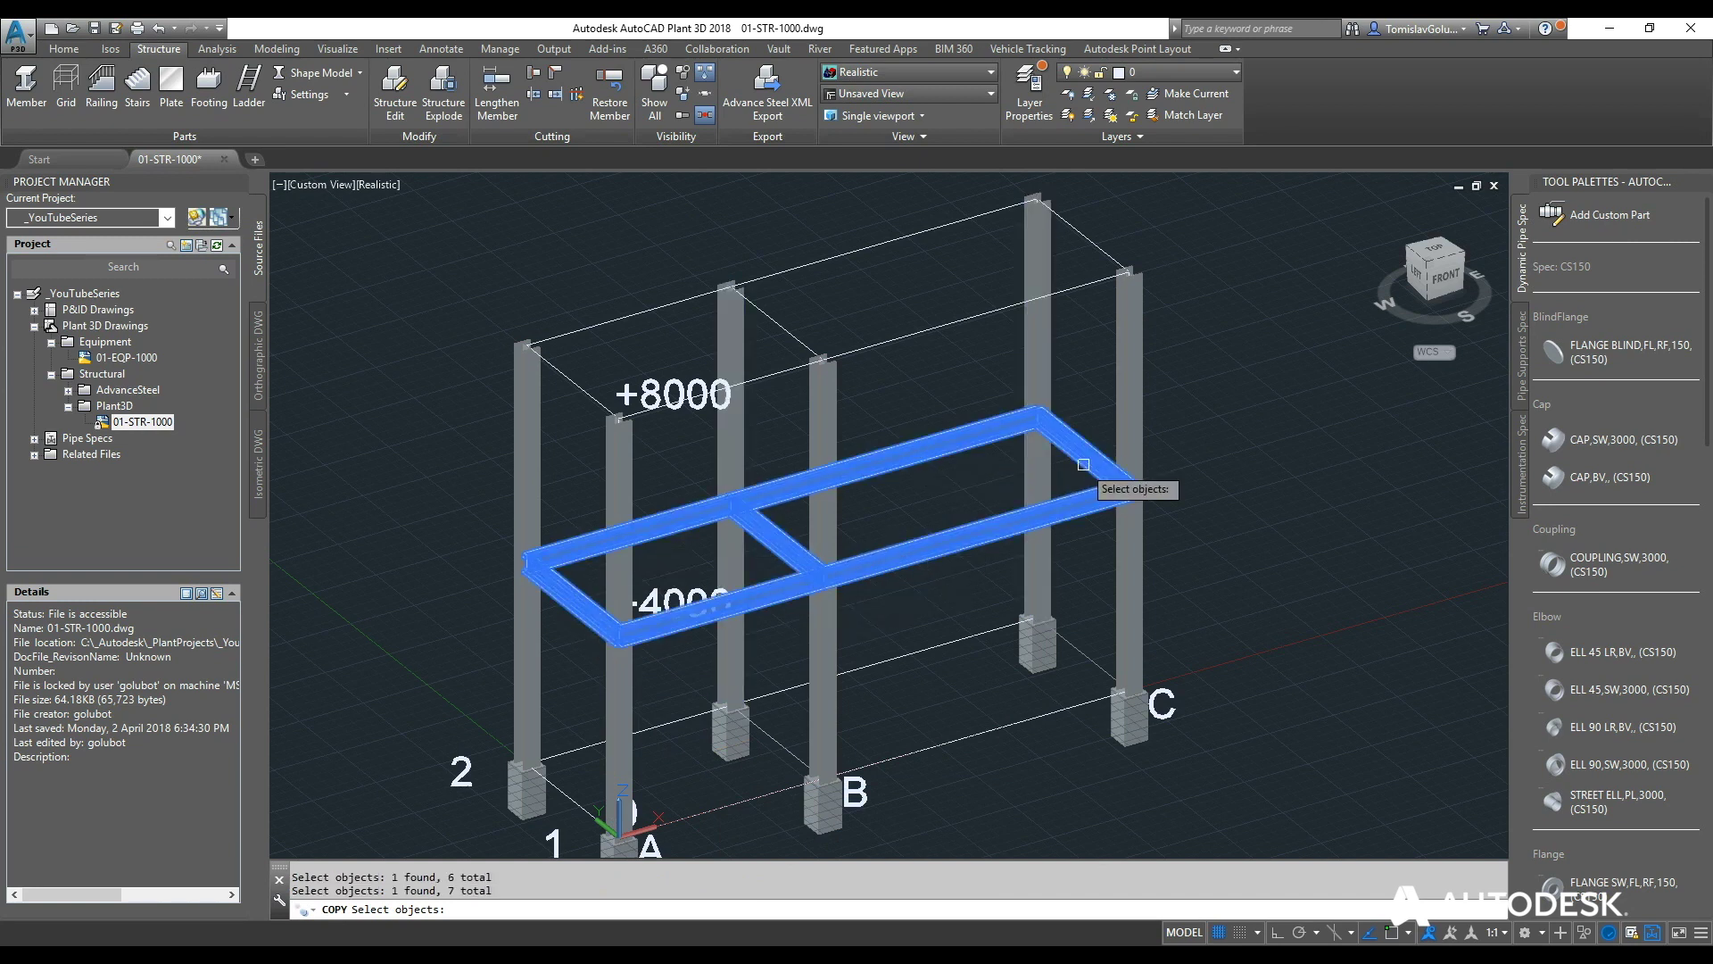
key(Return)
scroll(1079, 487, up, 6)
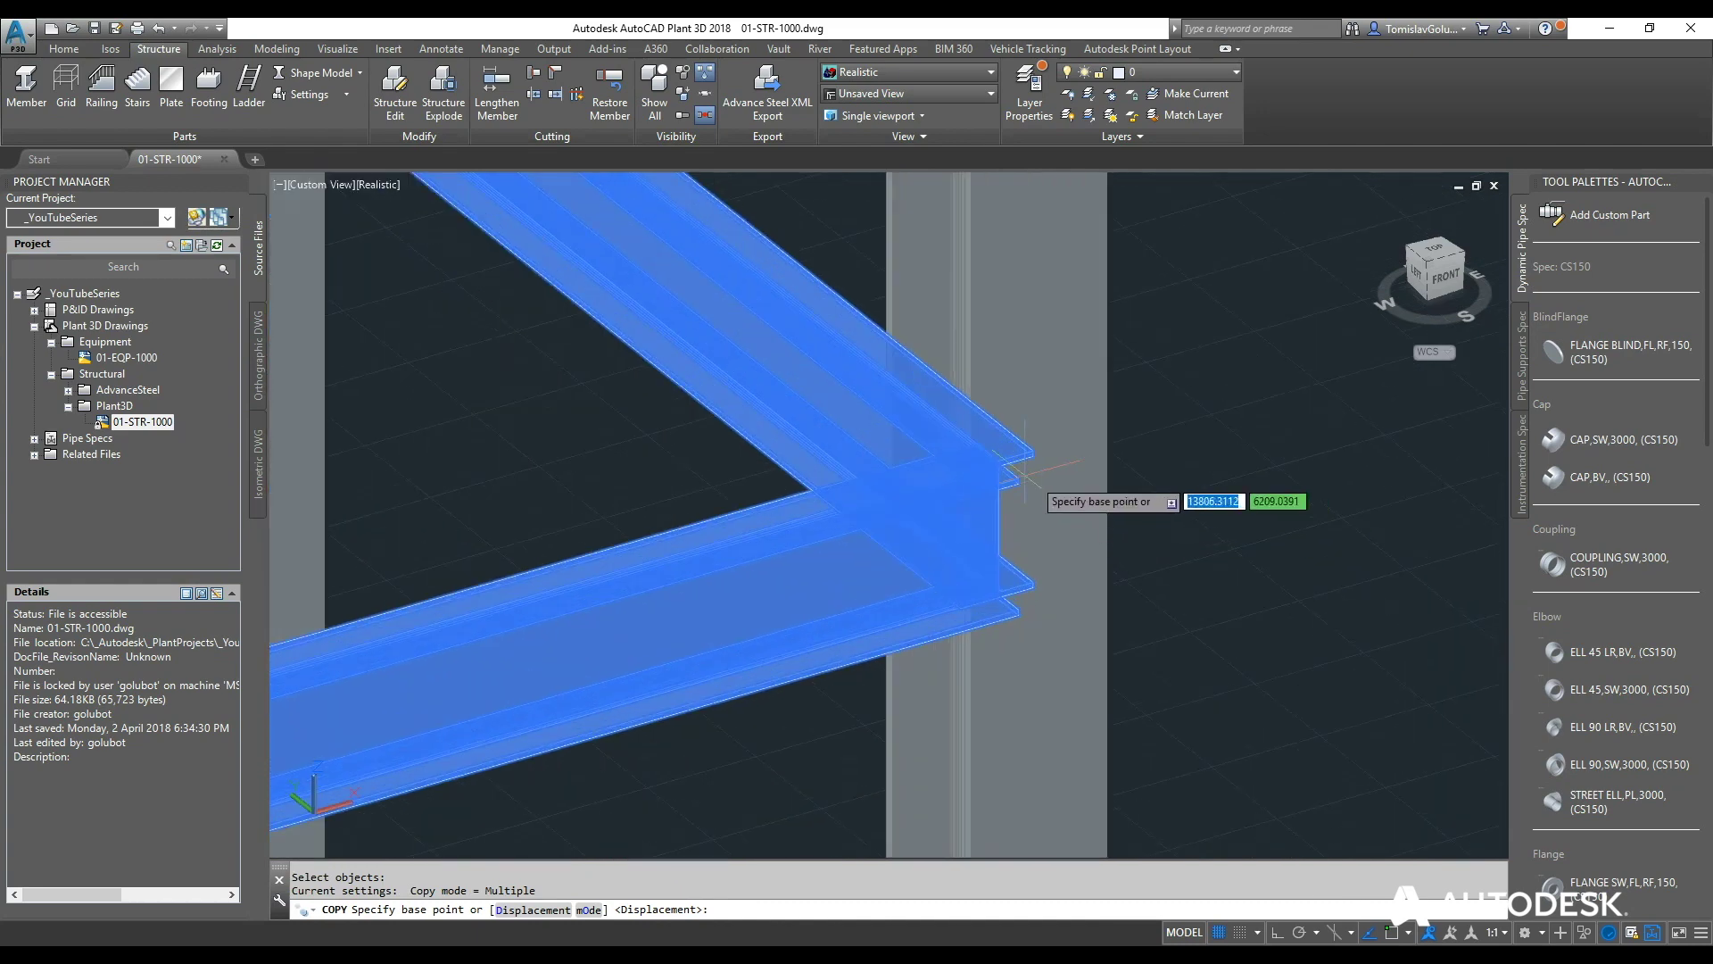
scroll(995, 450, up, 2)
shift+right_click(1014, 410)
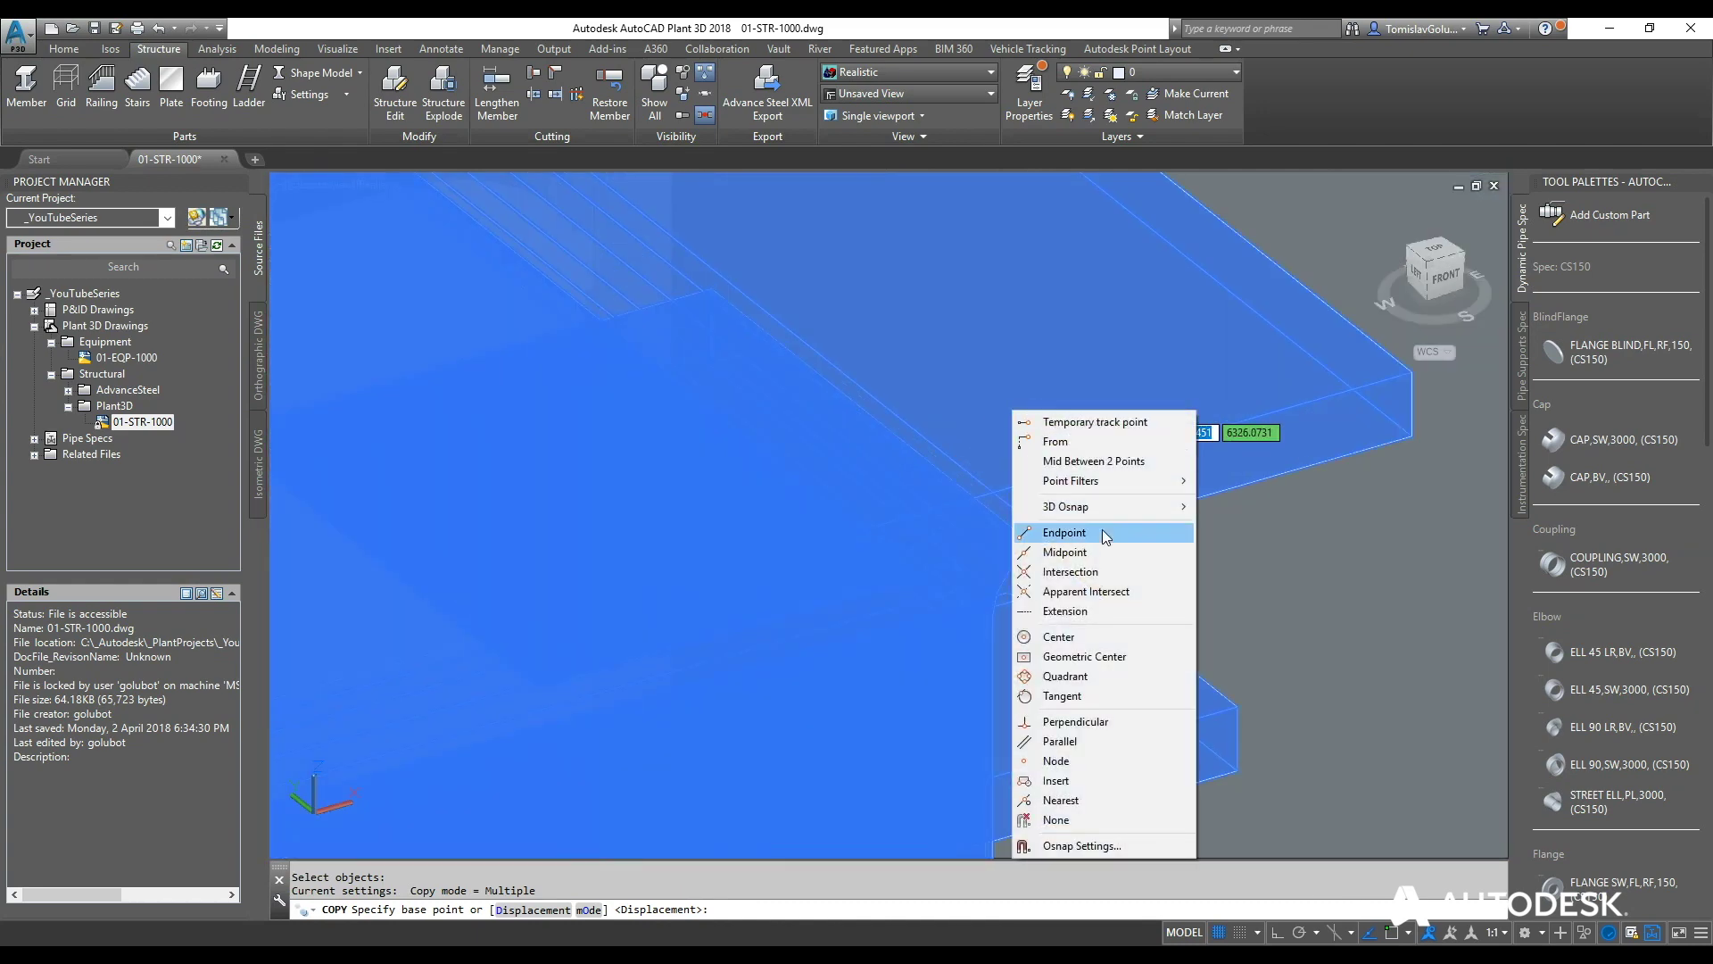
click(1062, 530)
click(989, 486)
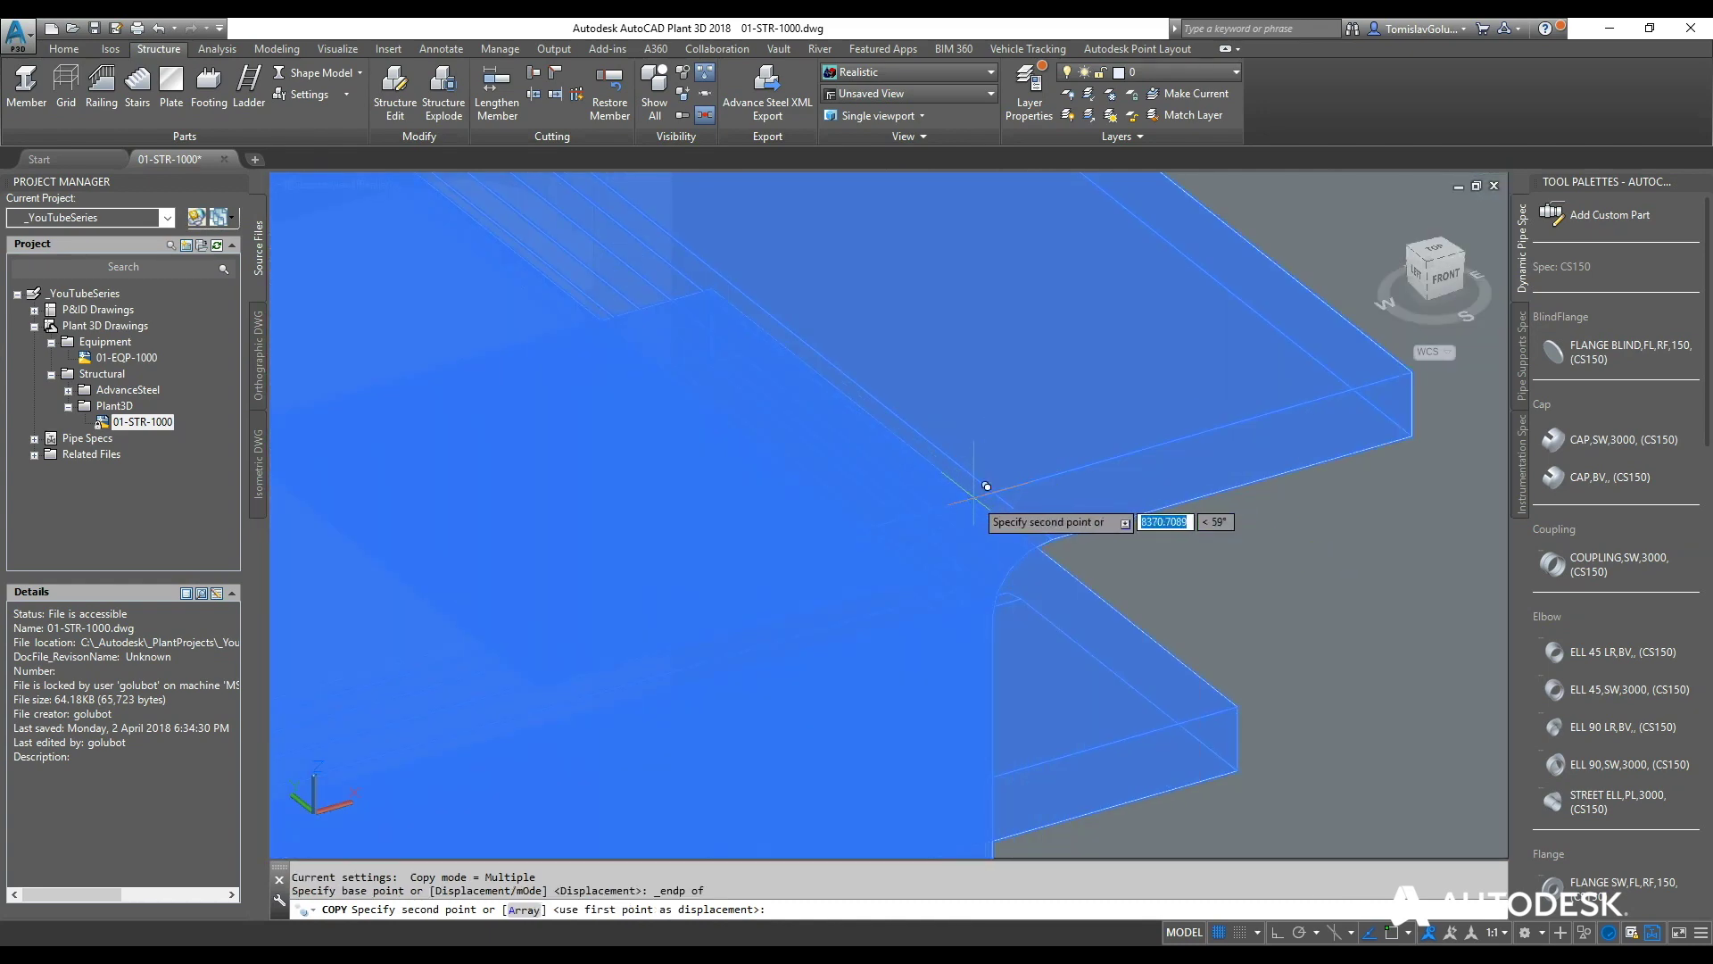
Place the copied beam frame at the +8000 level by snapping to the grid endpoint at C1, and finish copying.
scroll(1006, 654, down, 1)
scroll(1006, 654, down, 3)
scroll(1009, 450, down, 2)
scroll(951, 624, up, 5)
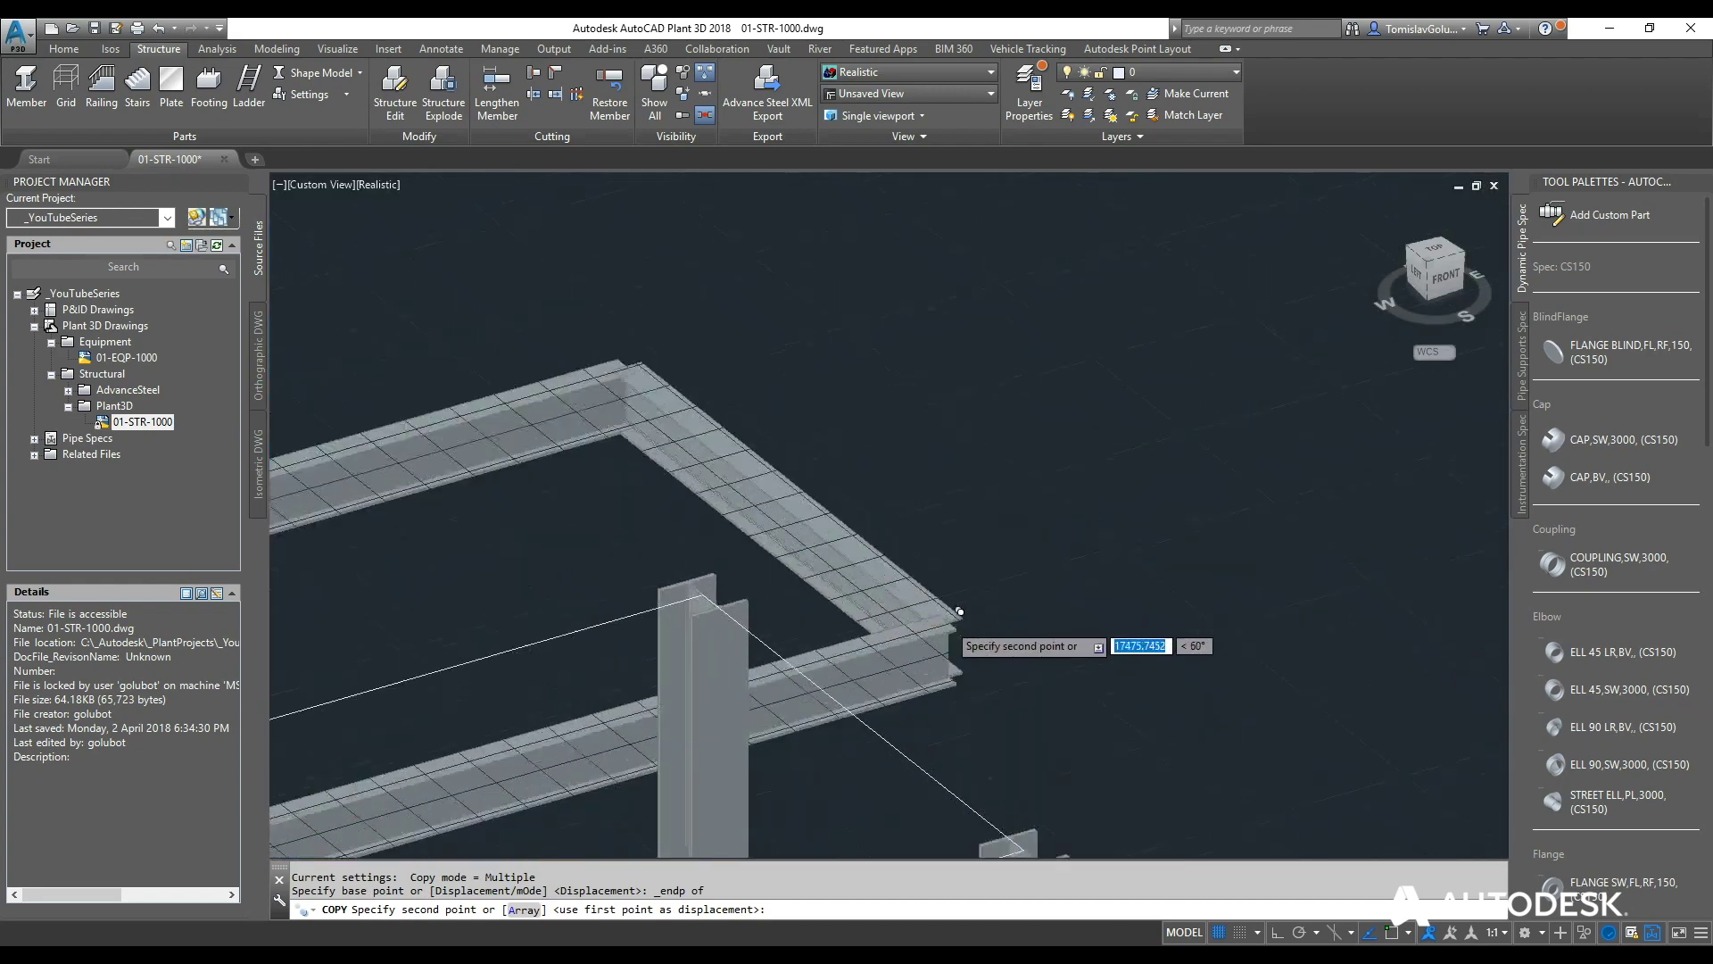
middle_drag(950, 625, 946, 205)
scroll(992, 466, up, 4)
shift+right_click(1023, 397)
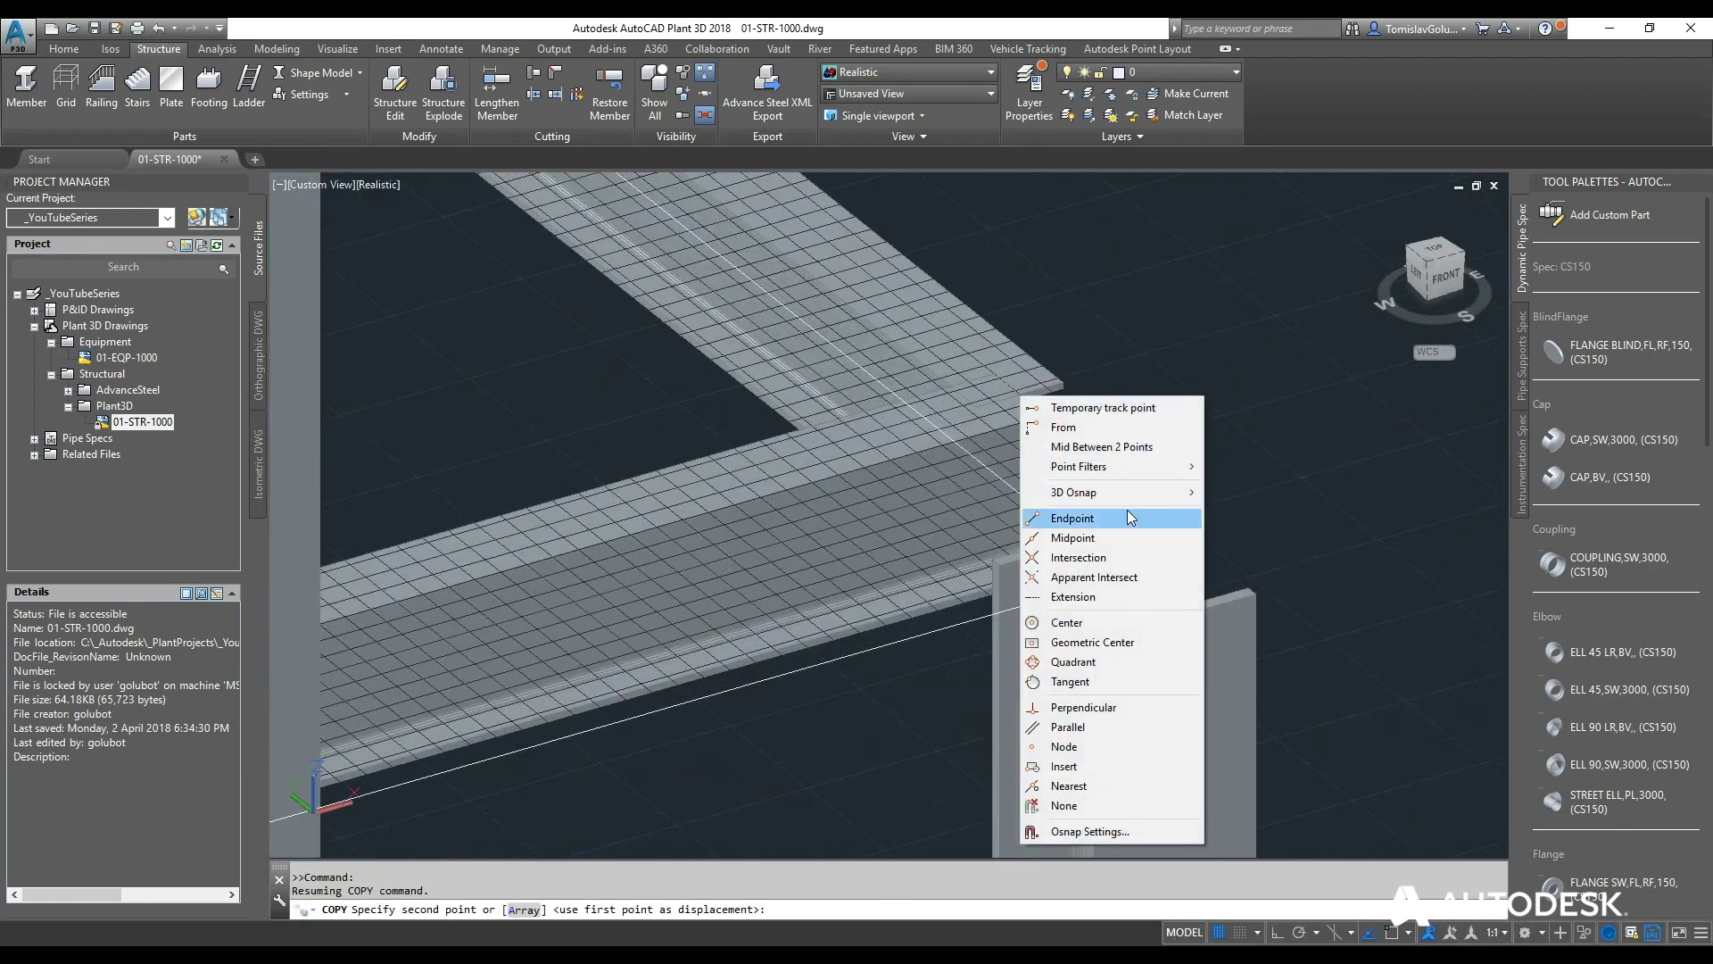
click(1098, 515)
click(1035, 465)
scroll(1079, 392, down, 4)
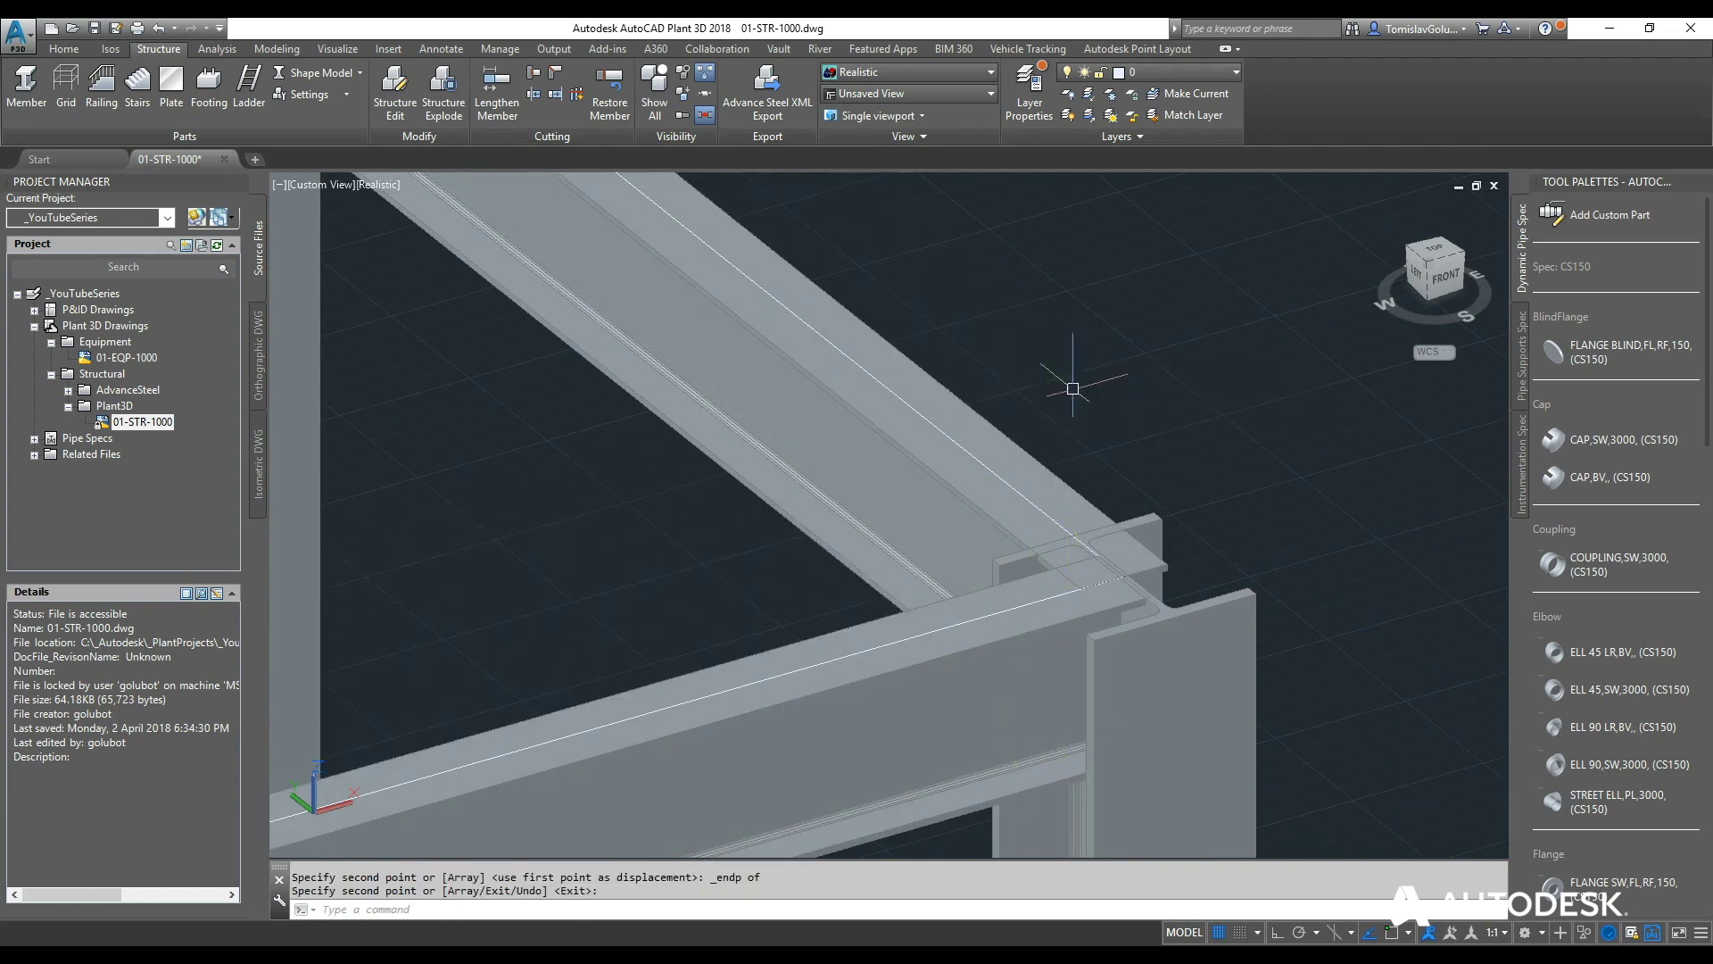
scroll(1099, 379, down, 5)
key(Return)
Zoom to the extents of the whole structure and save the drawing.
shift+middle_drag(1044, 615, 935, 593)
text(z)
key(Return)
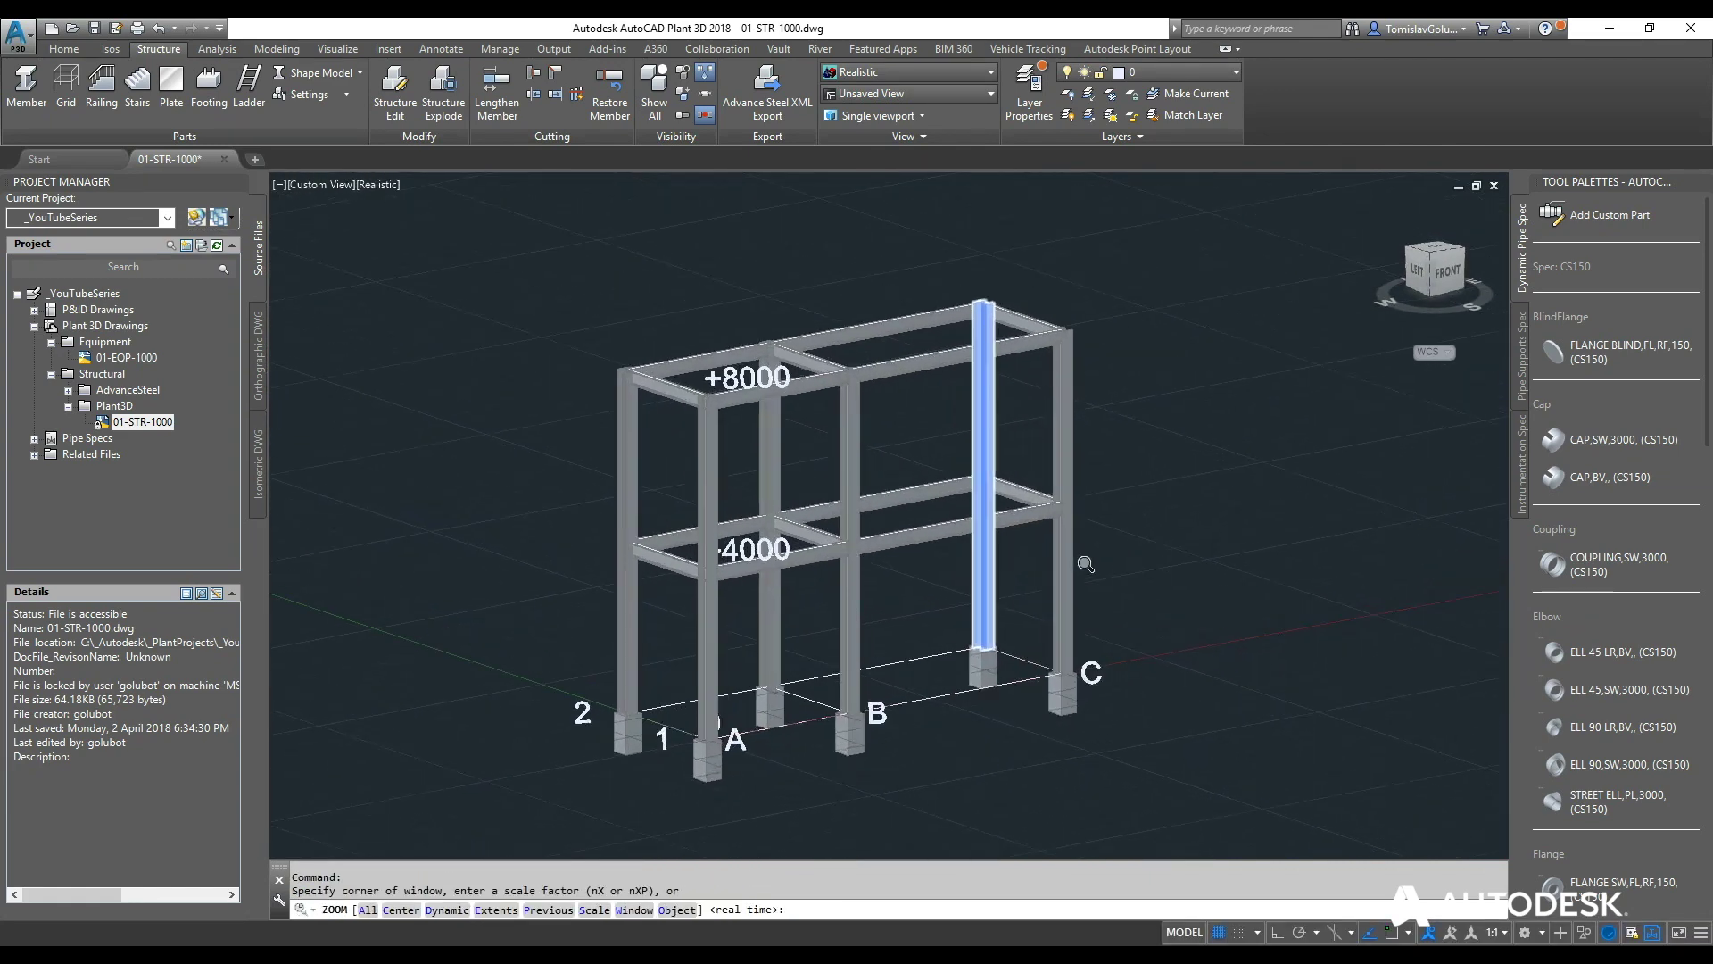
text(e)
key(Return)
click(92, 28)
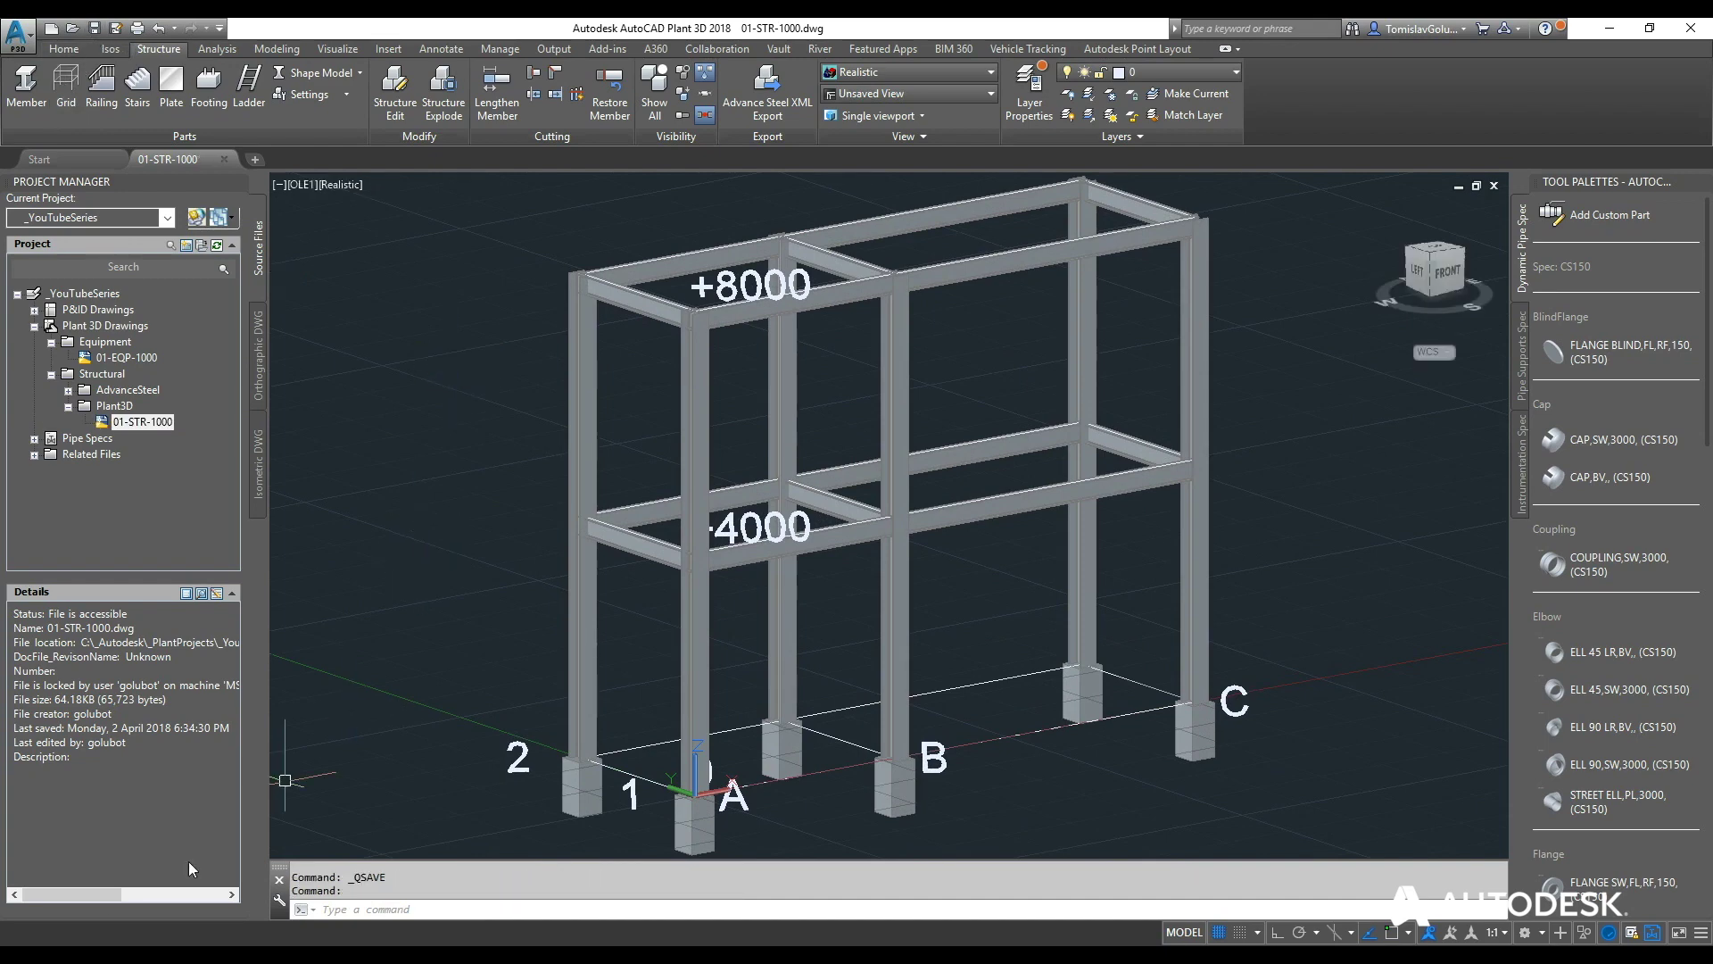
Launch Advance Steel 2018 - English in the background and return to the Plant 3D drawing.
key(super)
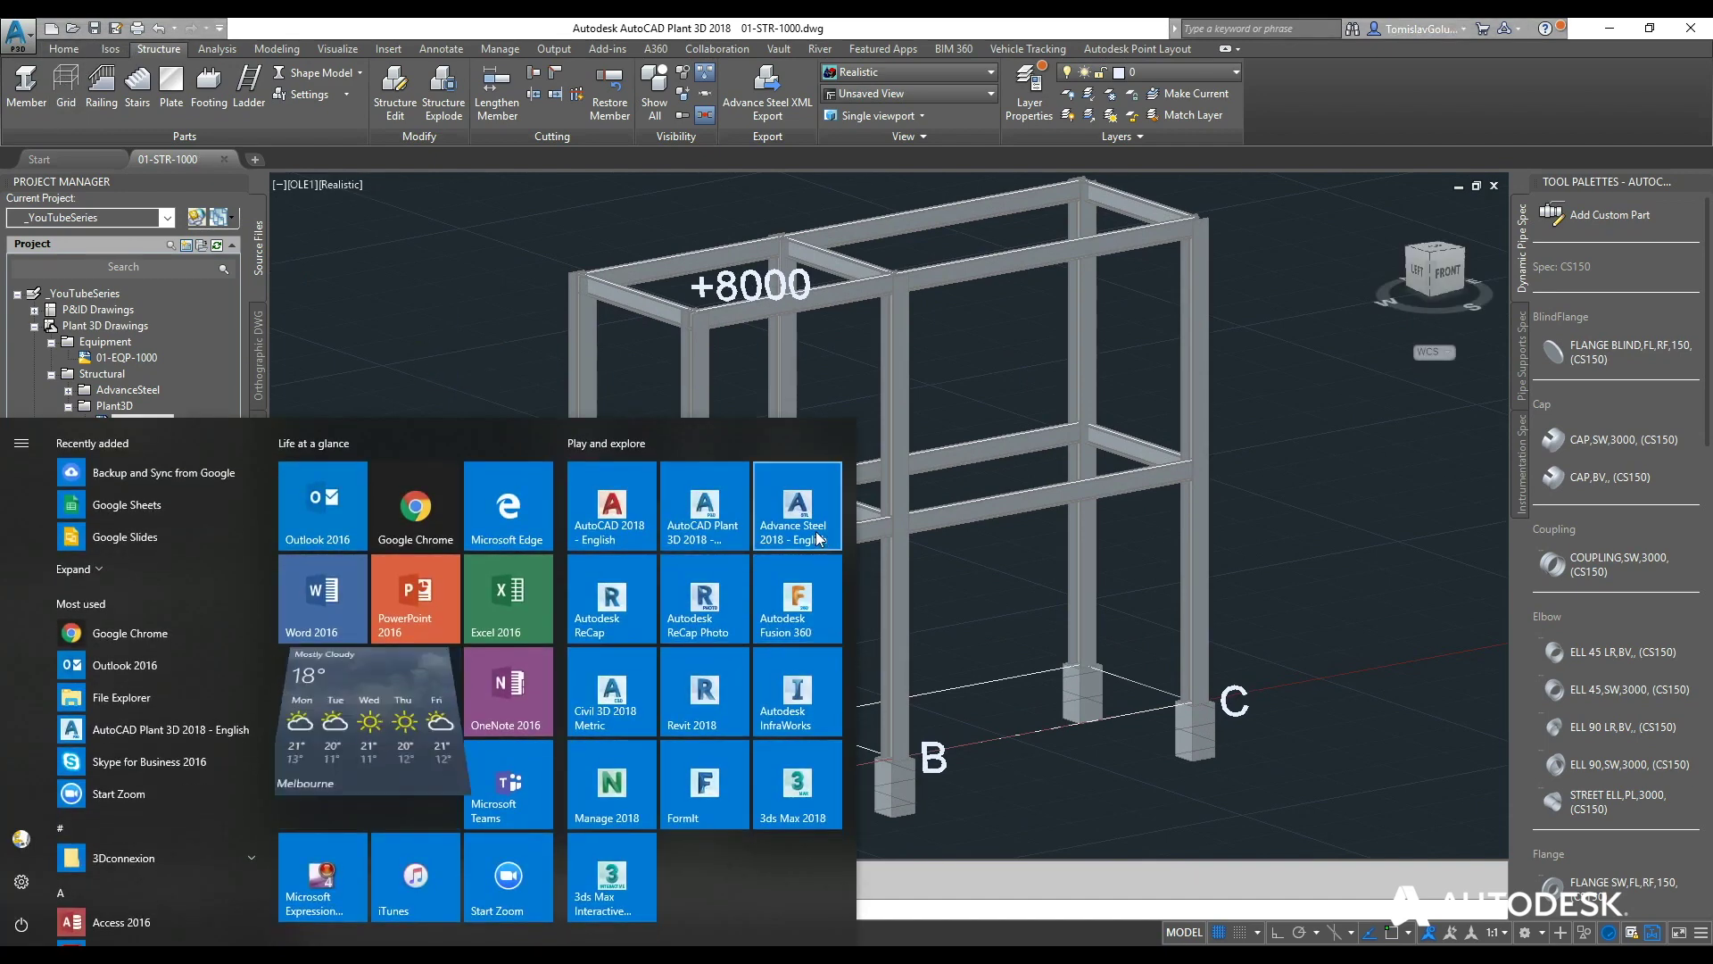
click(515, 457)
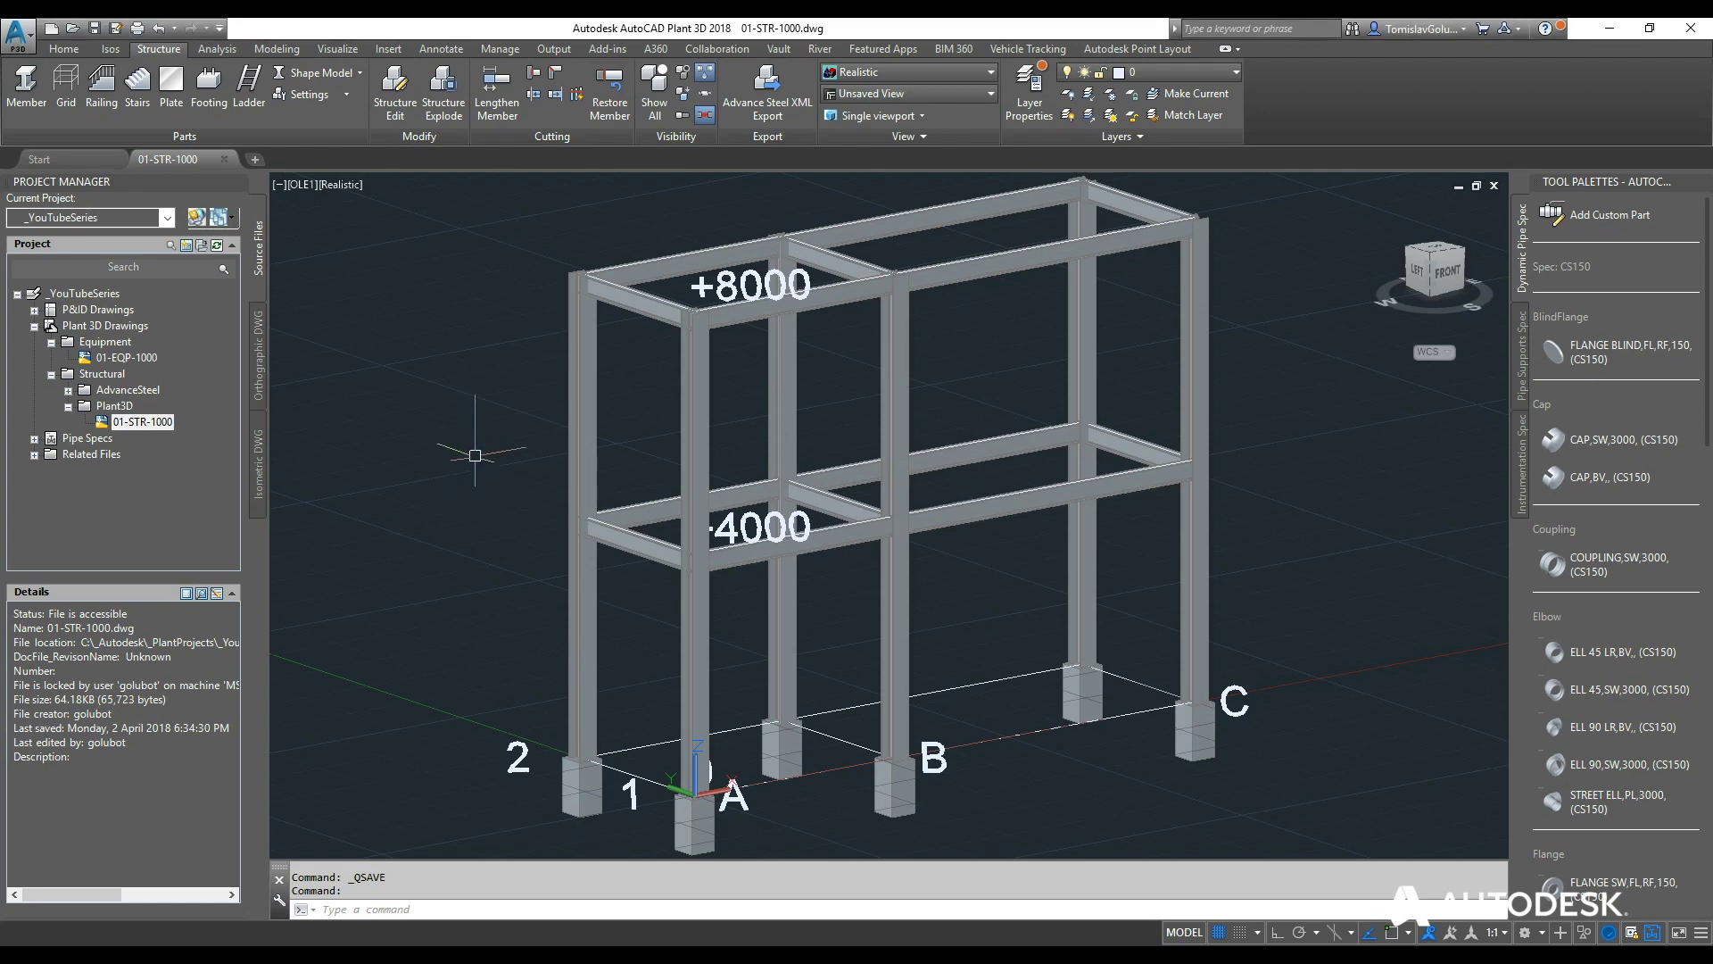
Orbit the steel structure to show its front and left sides from above, and zoom to its extents.
scroll(464, 433, down, 3)
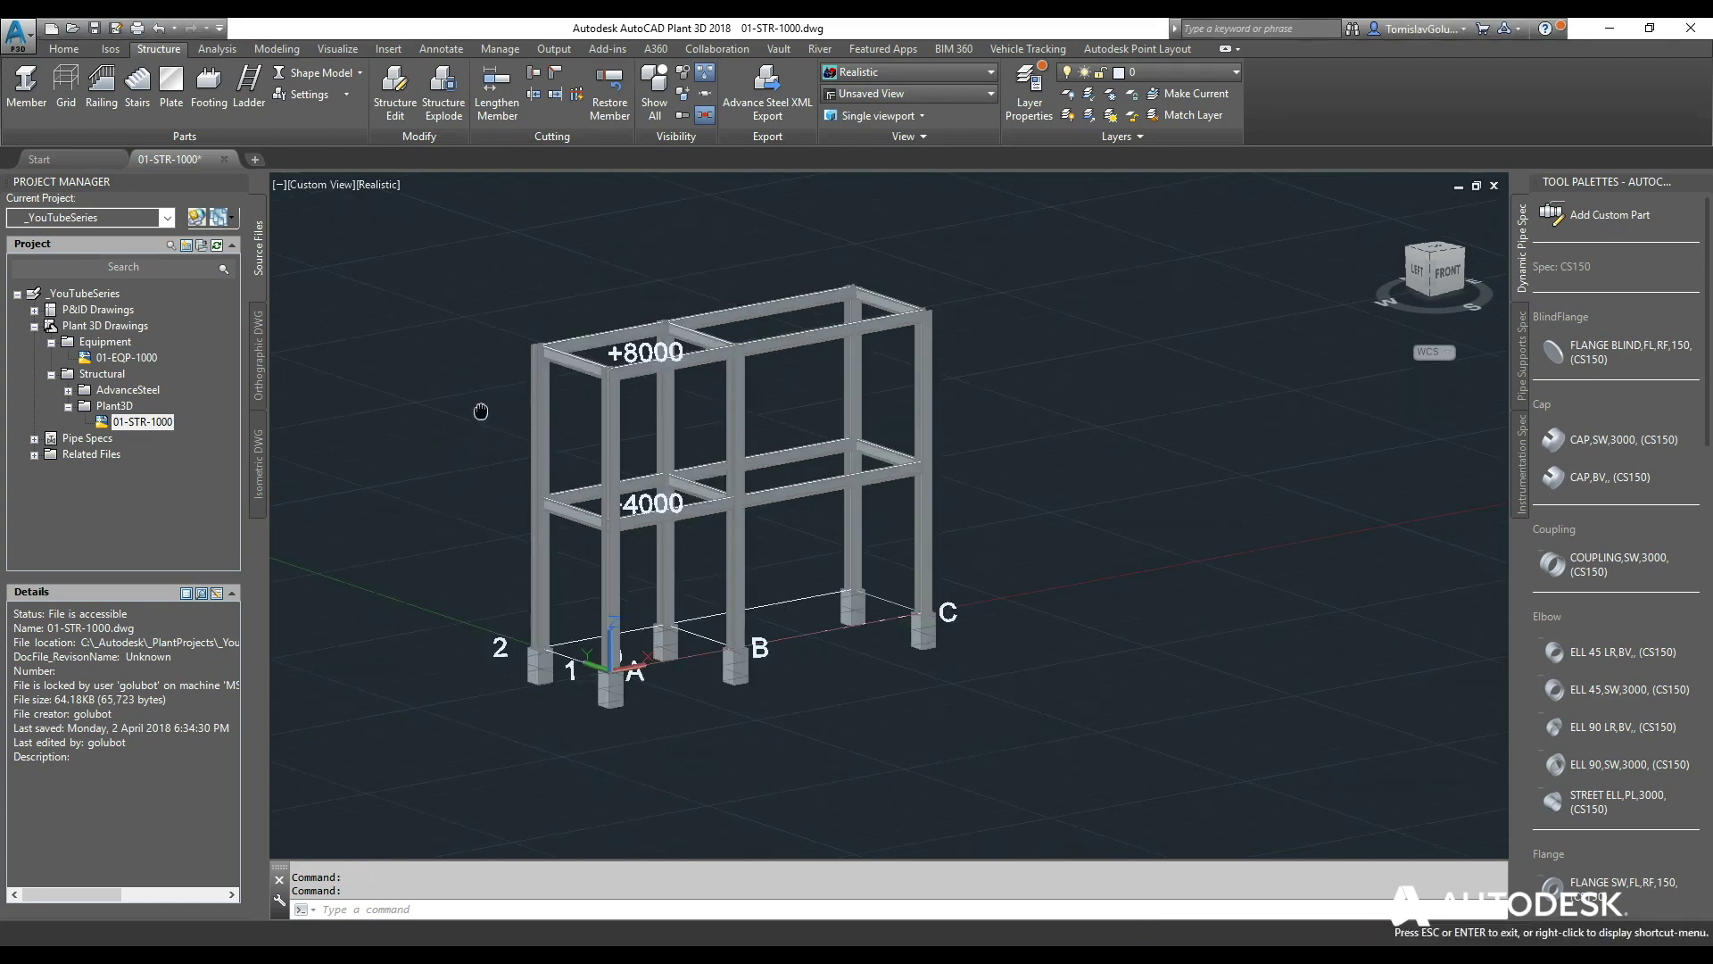
middle_drag(478, 409, 559, 367)
shift+middle_drag(663, 316, 898, 289)
text(Z)
key(Return)
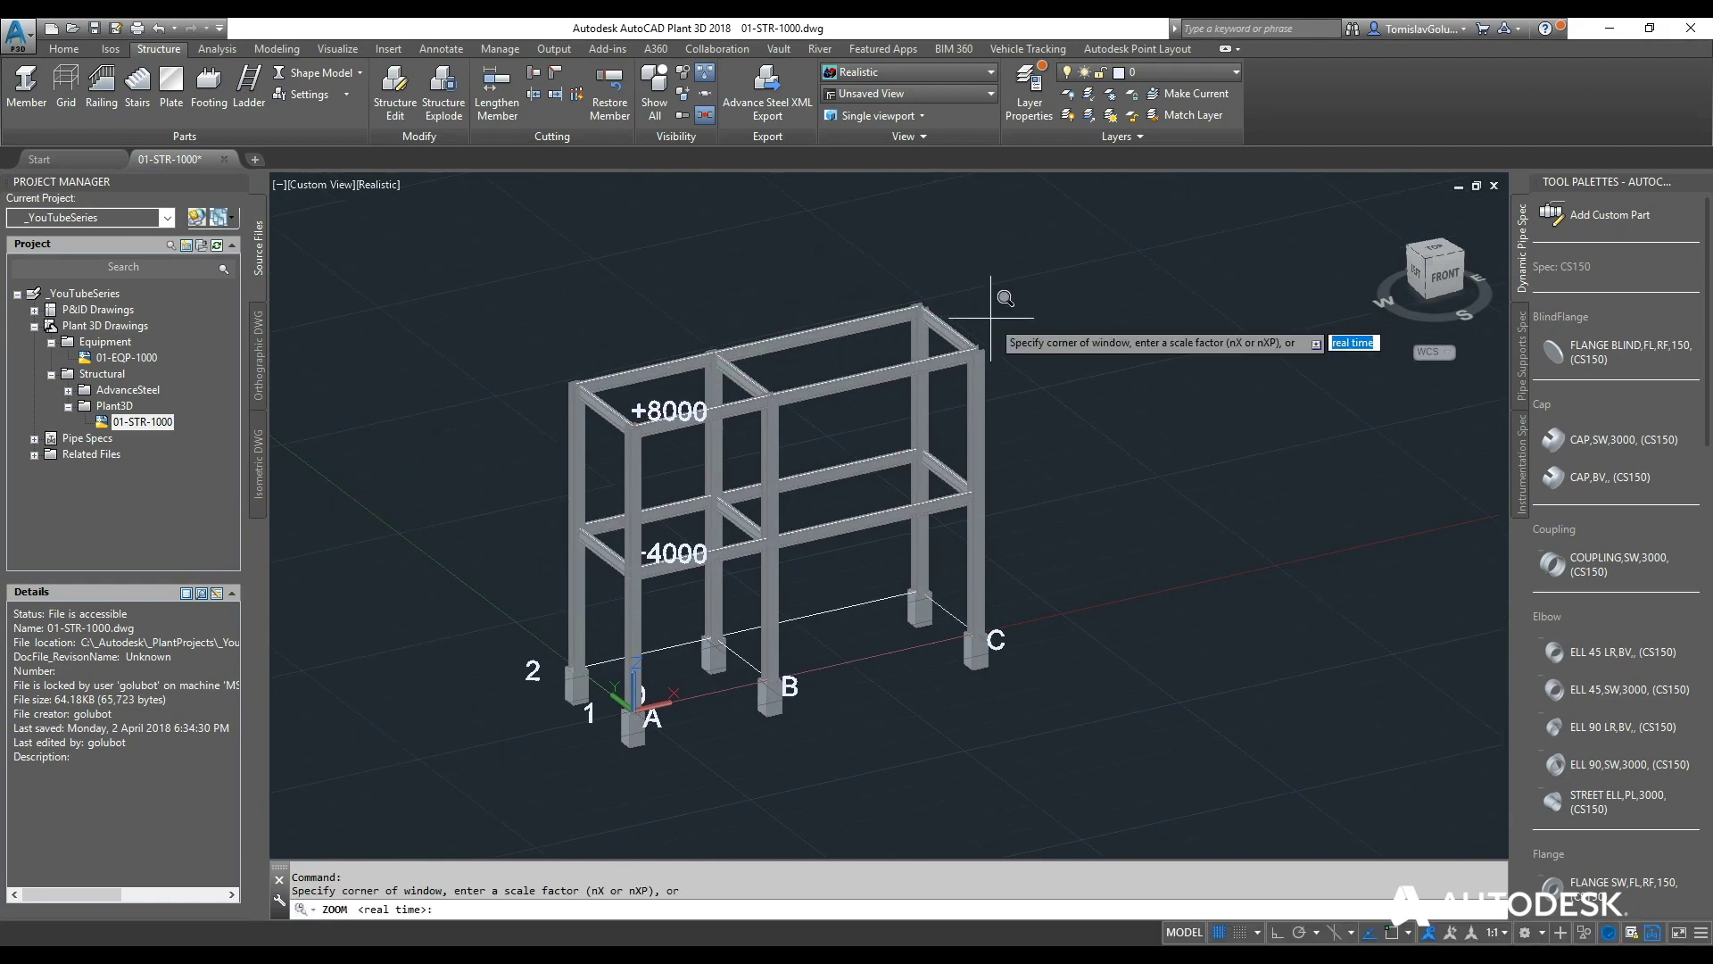
text(E)
key(Return)
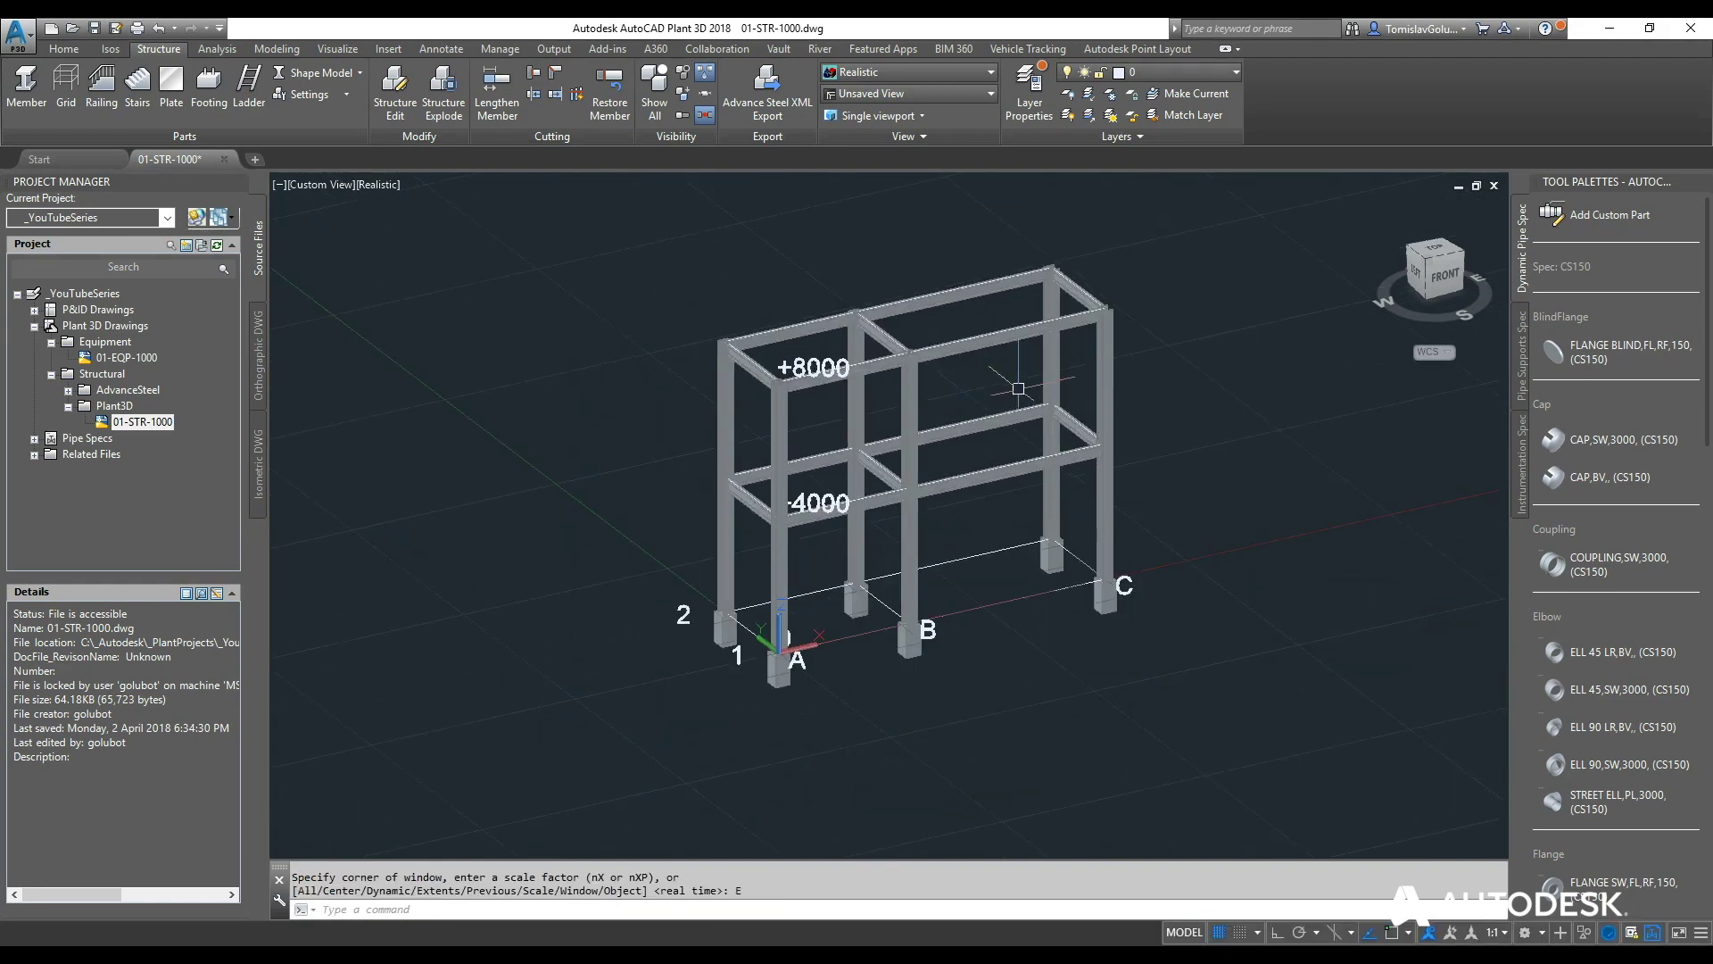
text(z)
key(Return)
text(e)
key(Return)
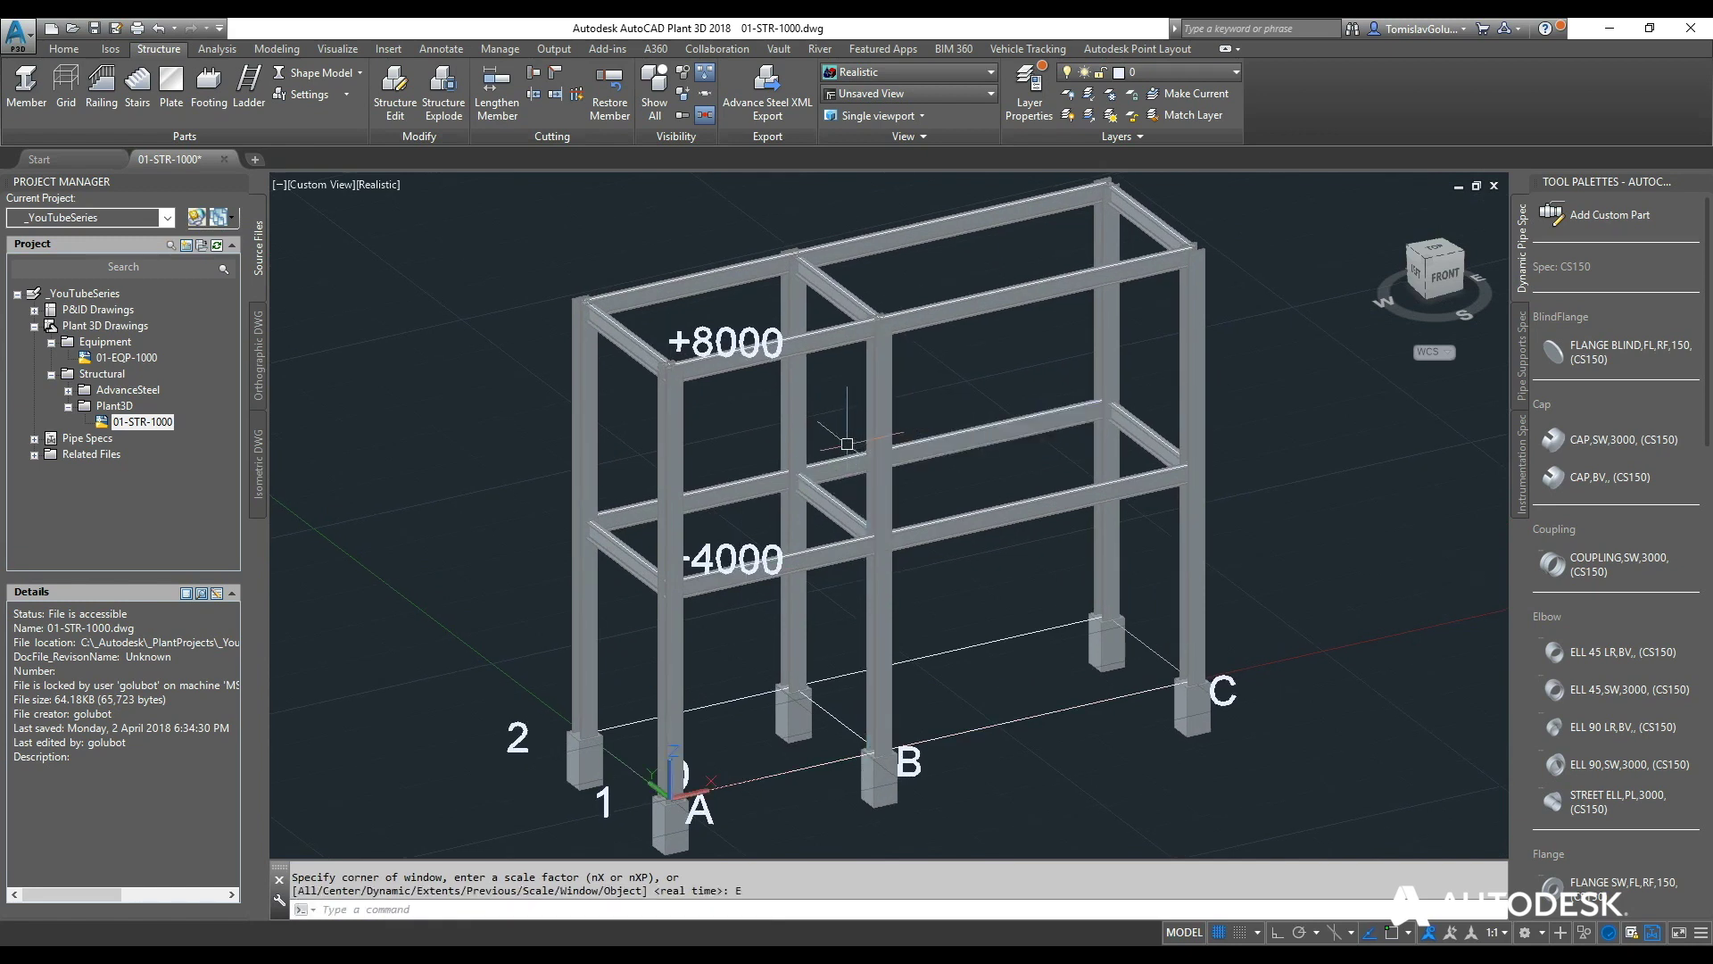
Start an Advance Steel XML export and set the output file to Plant3DStructure.smlx on the desktop.
scroll(729, 452, down, 1)
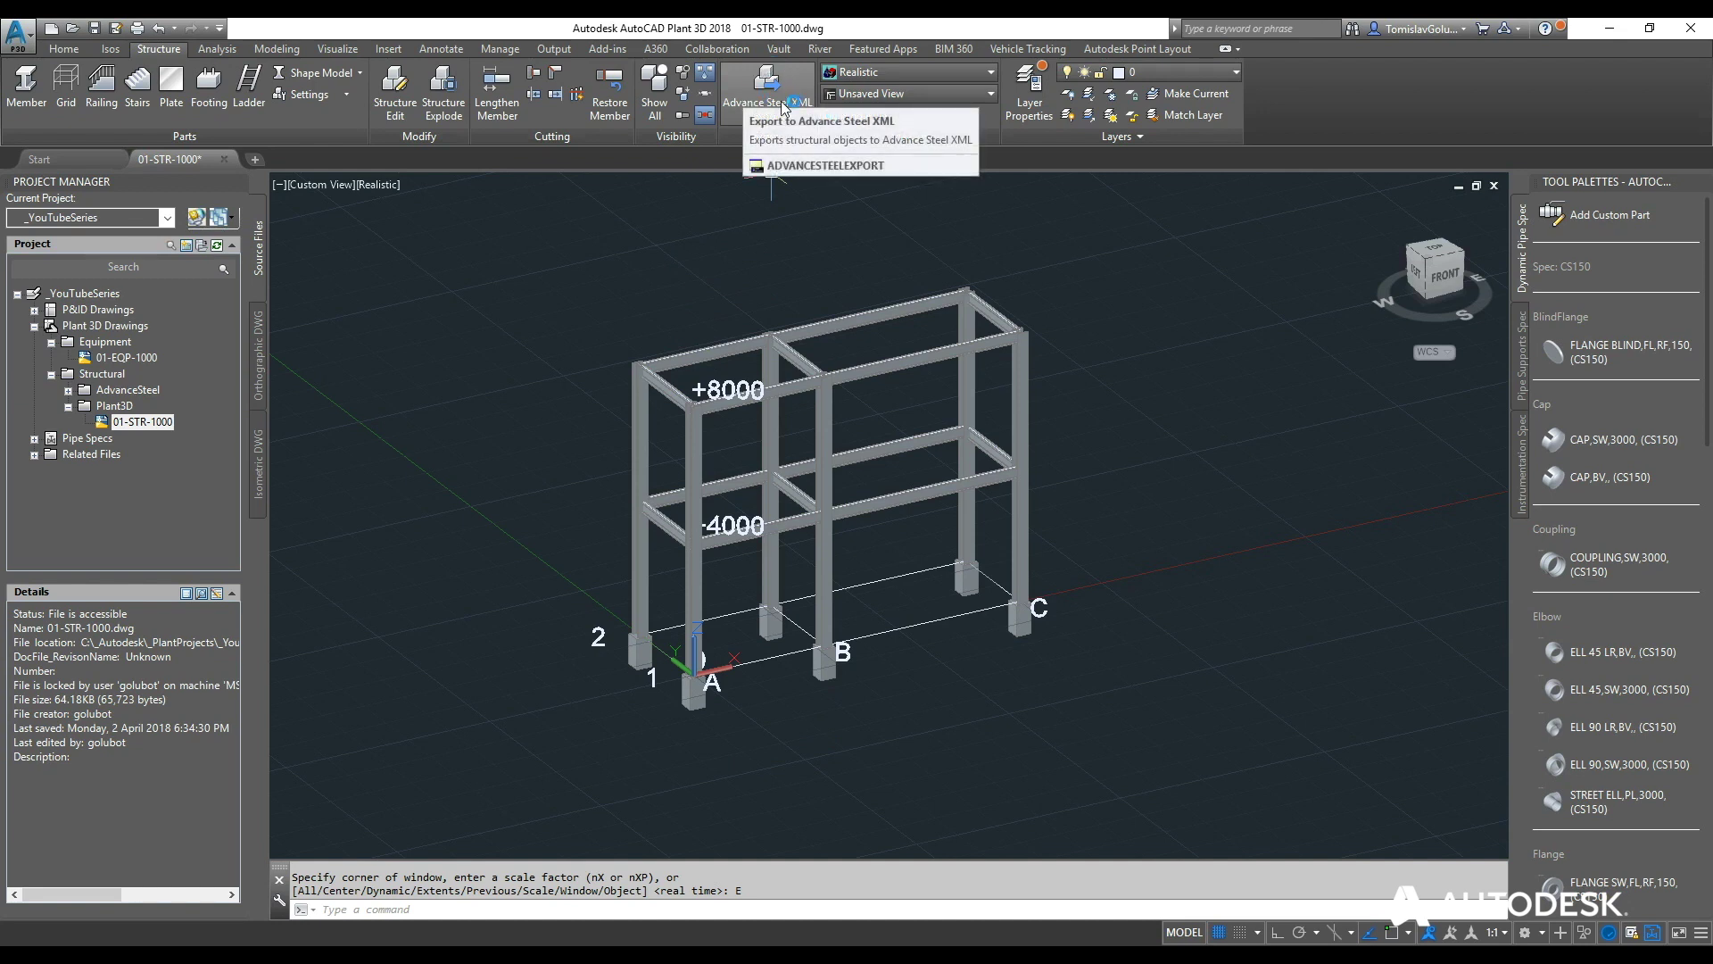
click(753, 90)
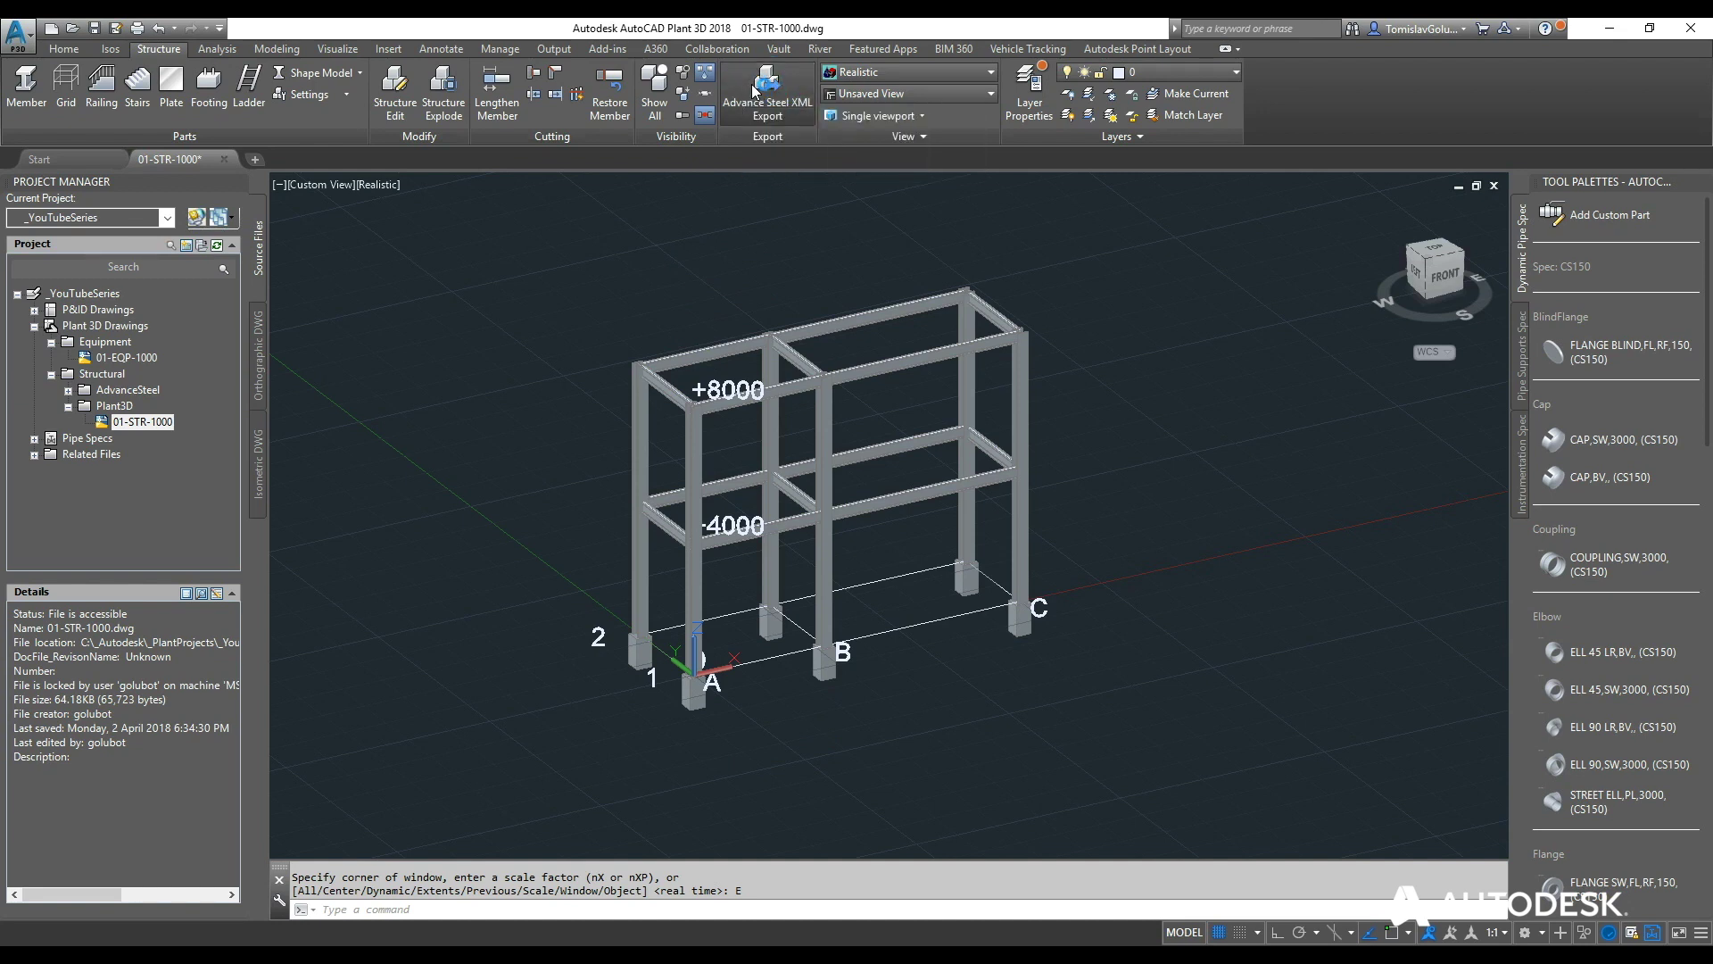
drag(799, 355, 642, 370)
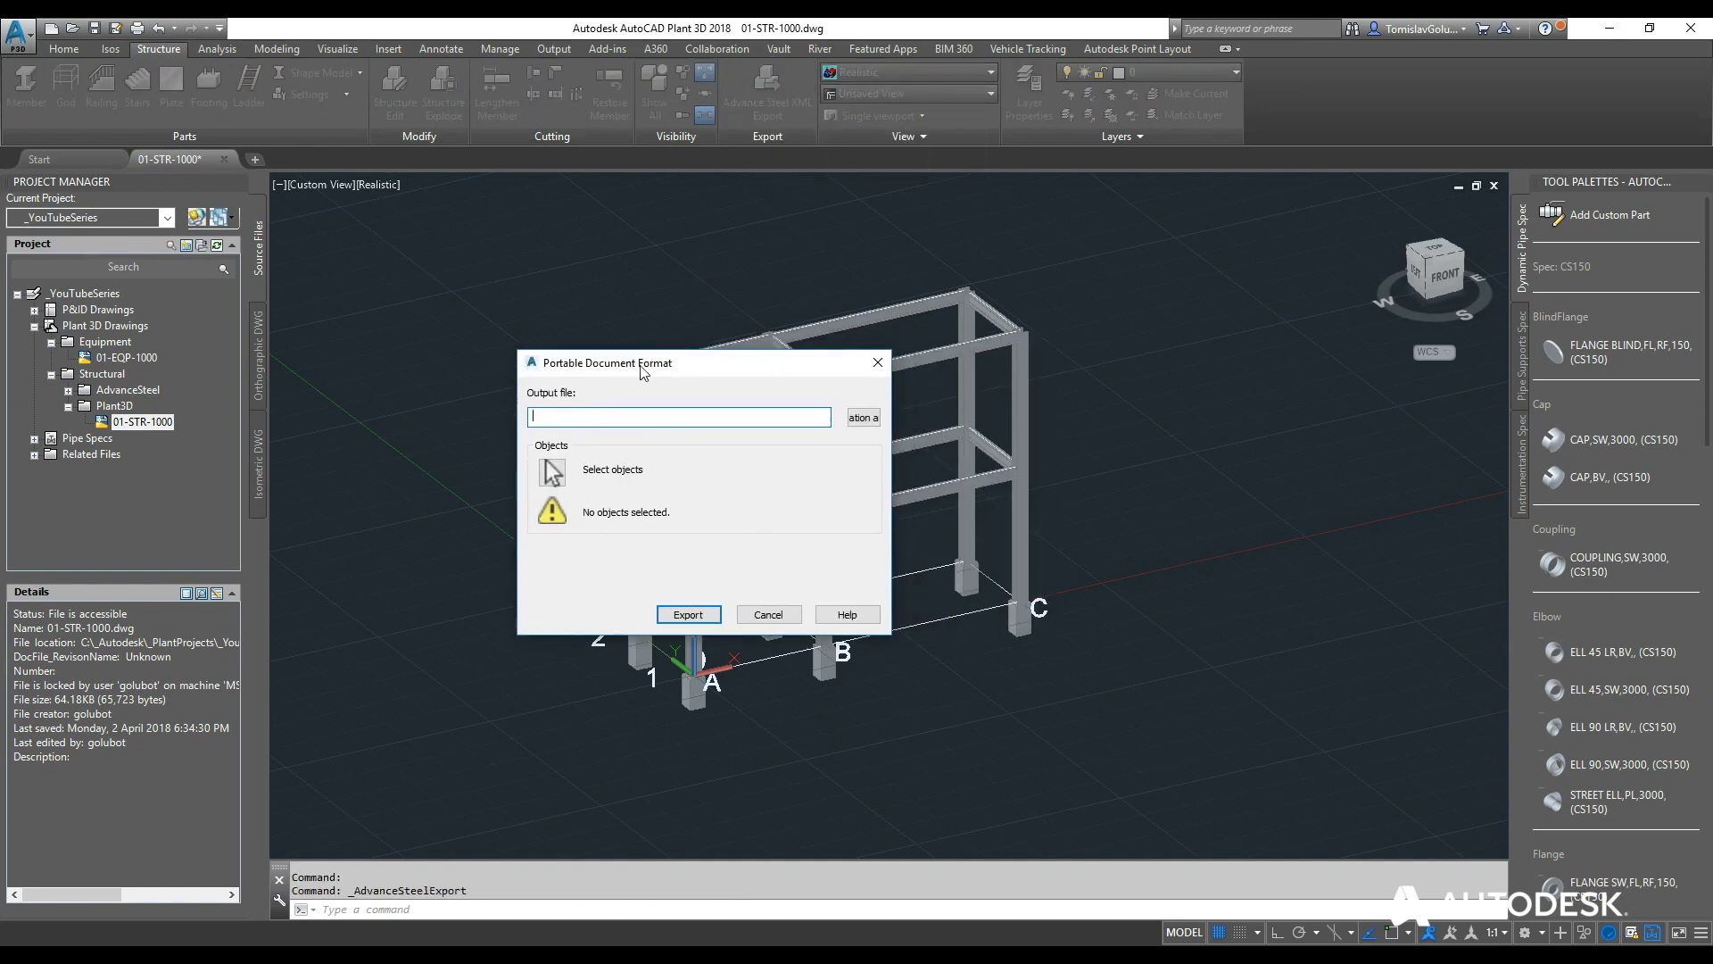
click(848, 417)
click(500, 446)
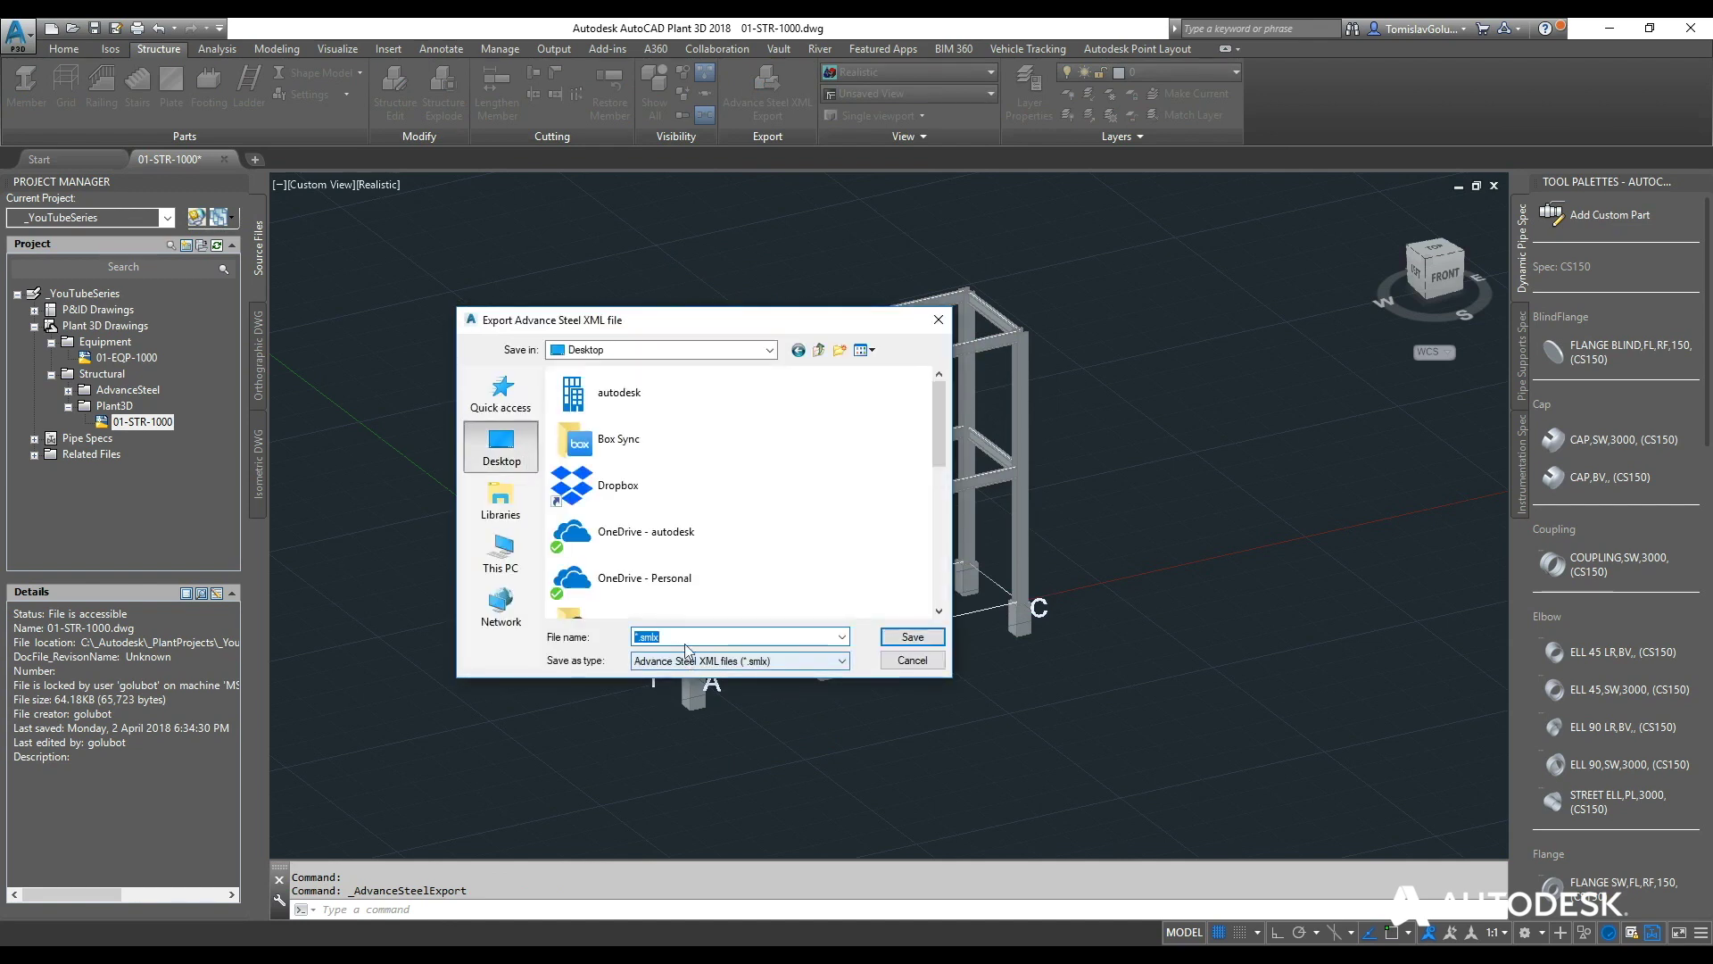
click(684, 636)
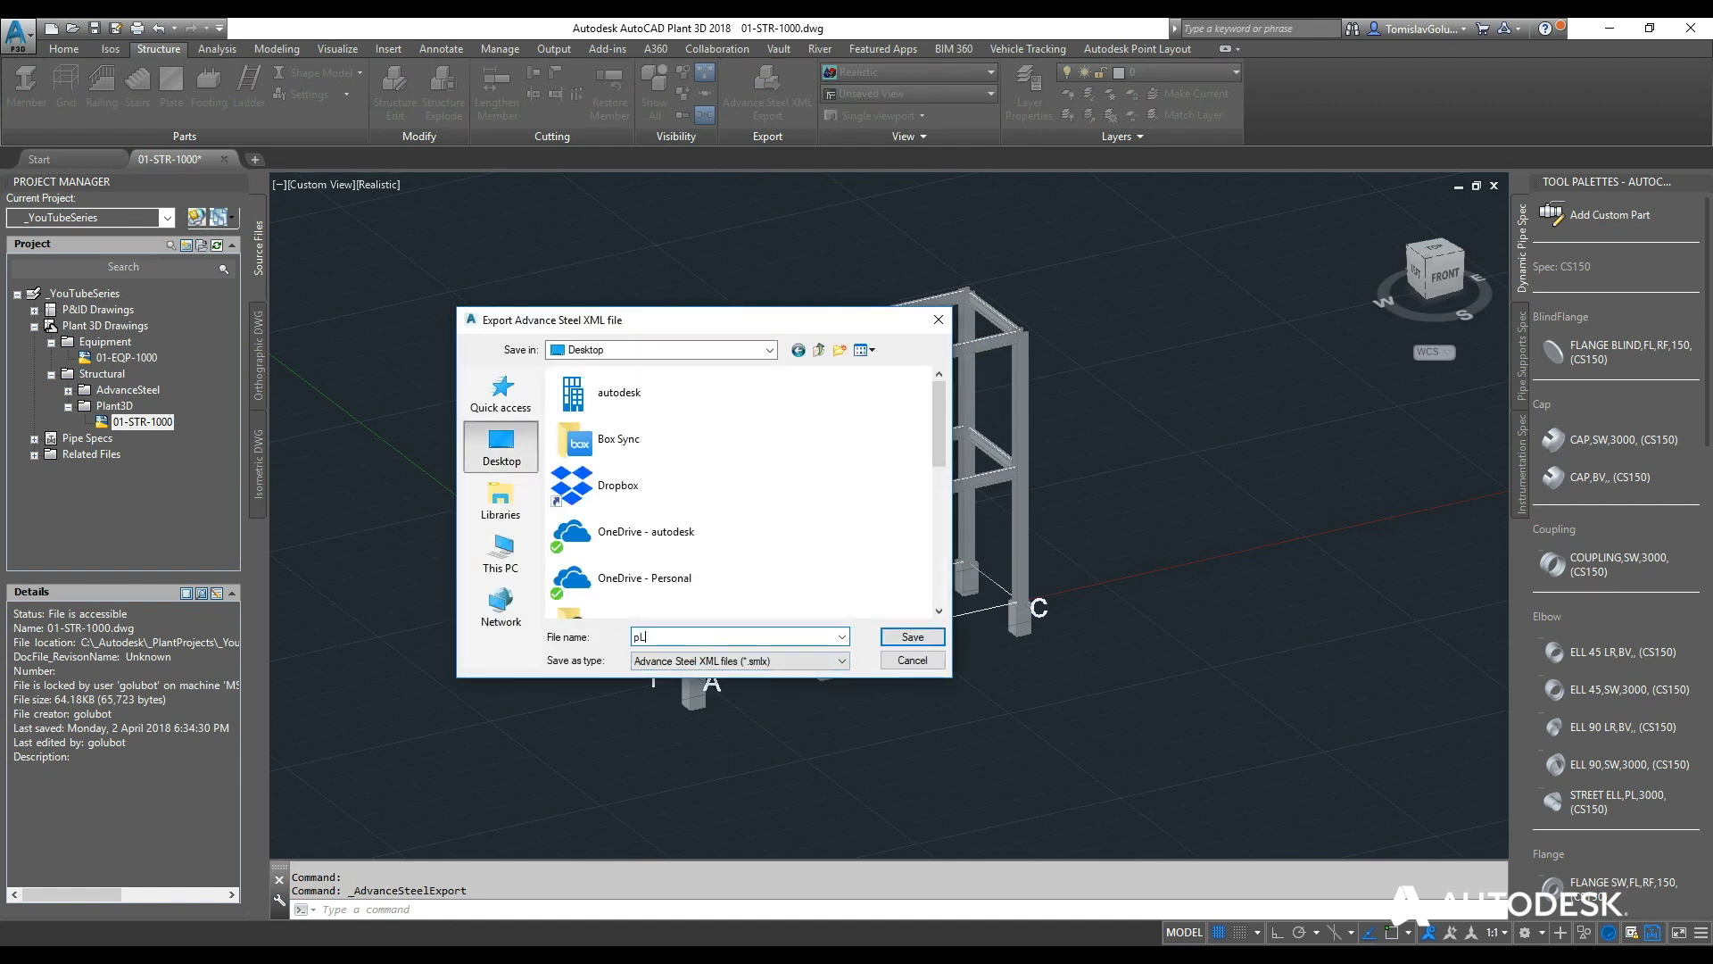
key(BackSpace)
key(BackSpace)
text(Plant)
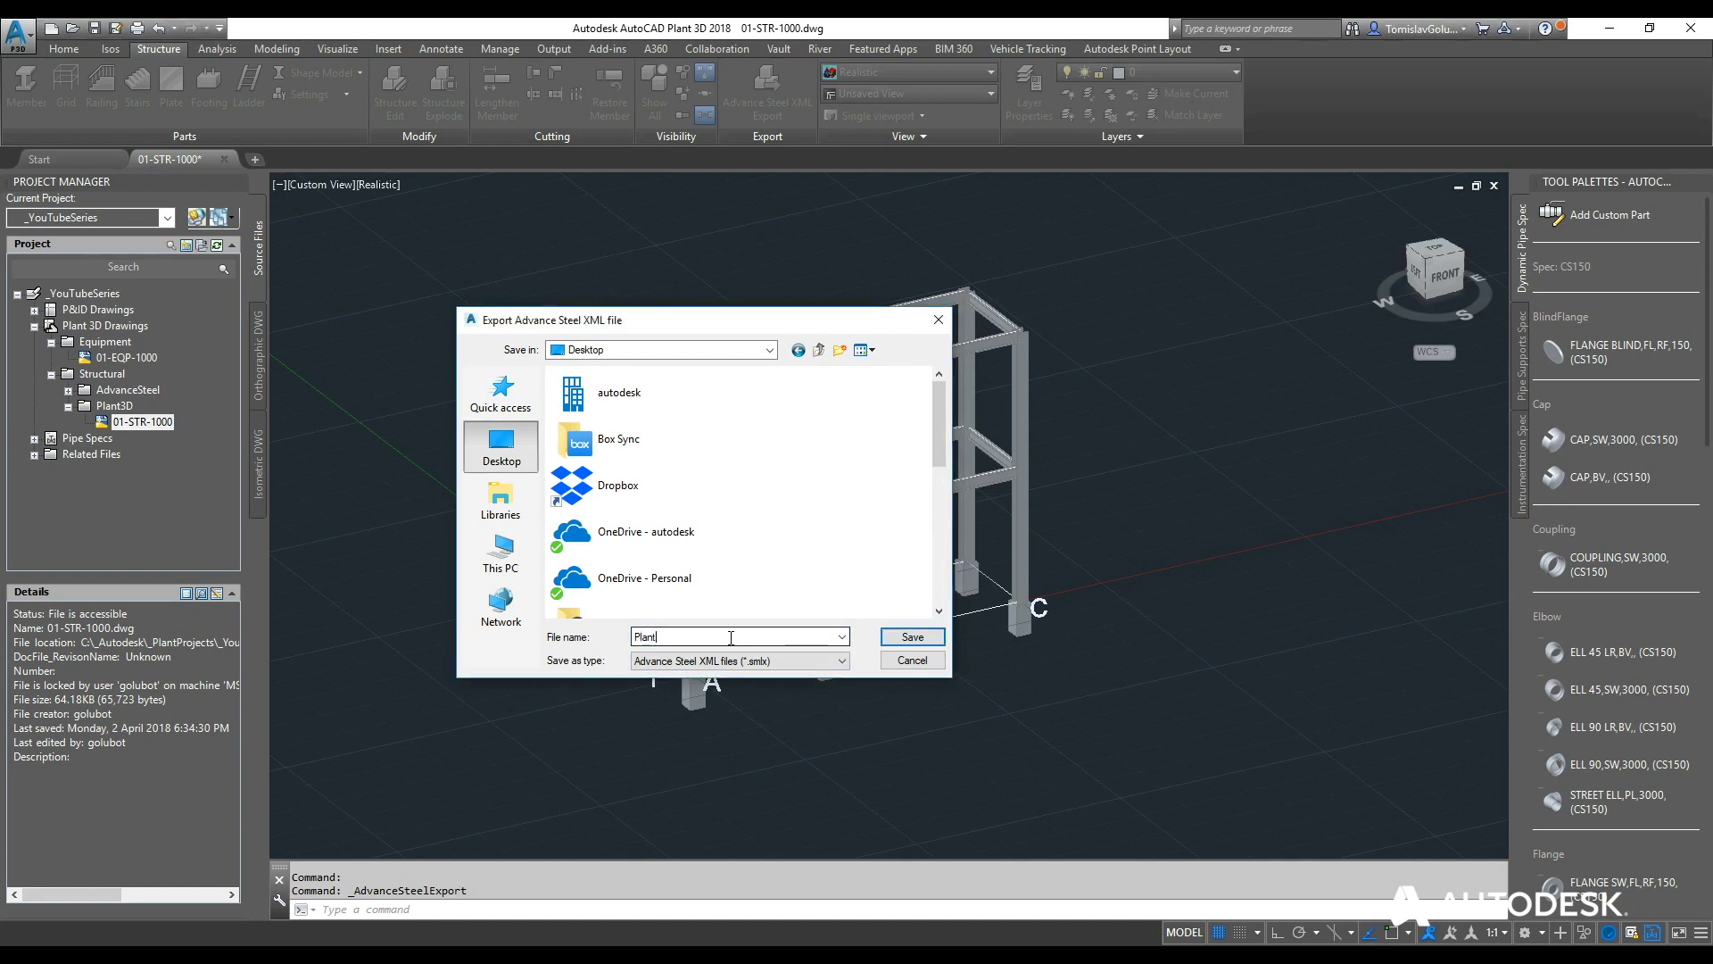
text(3d)
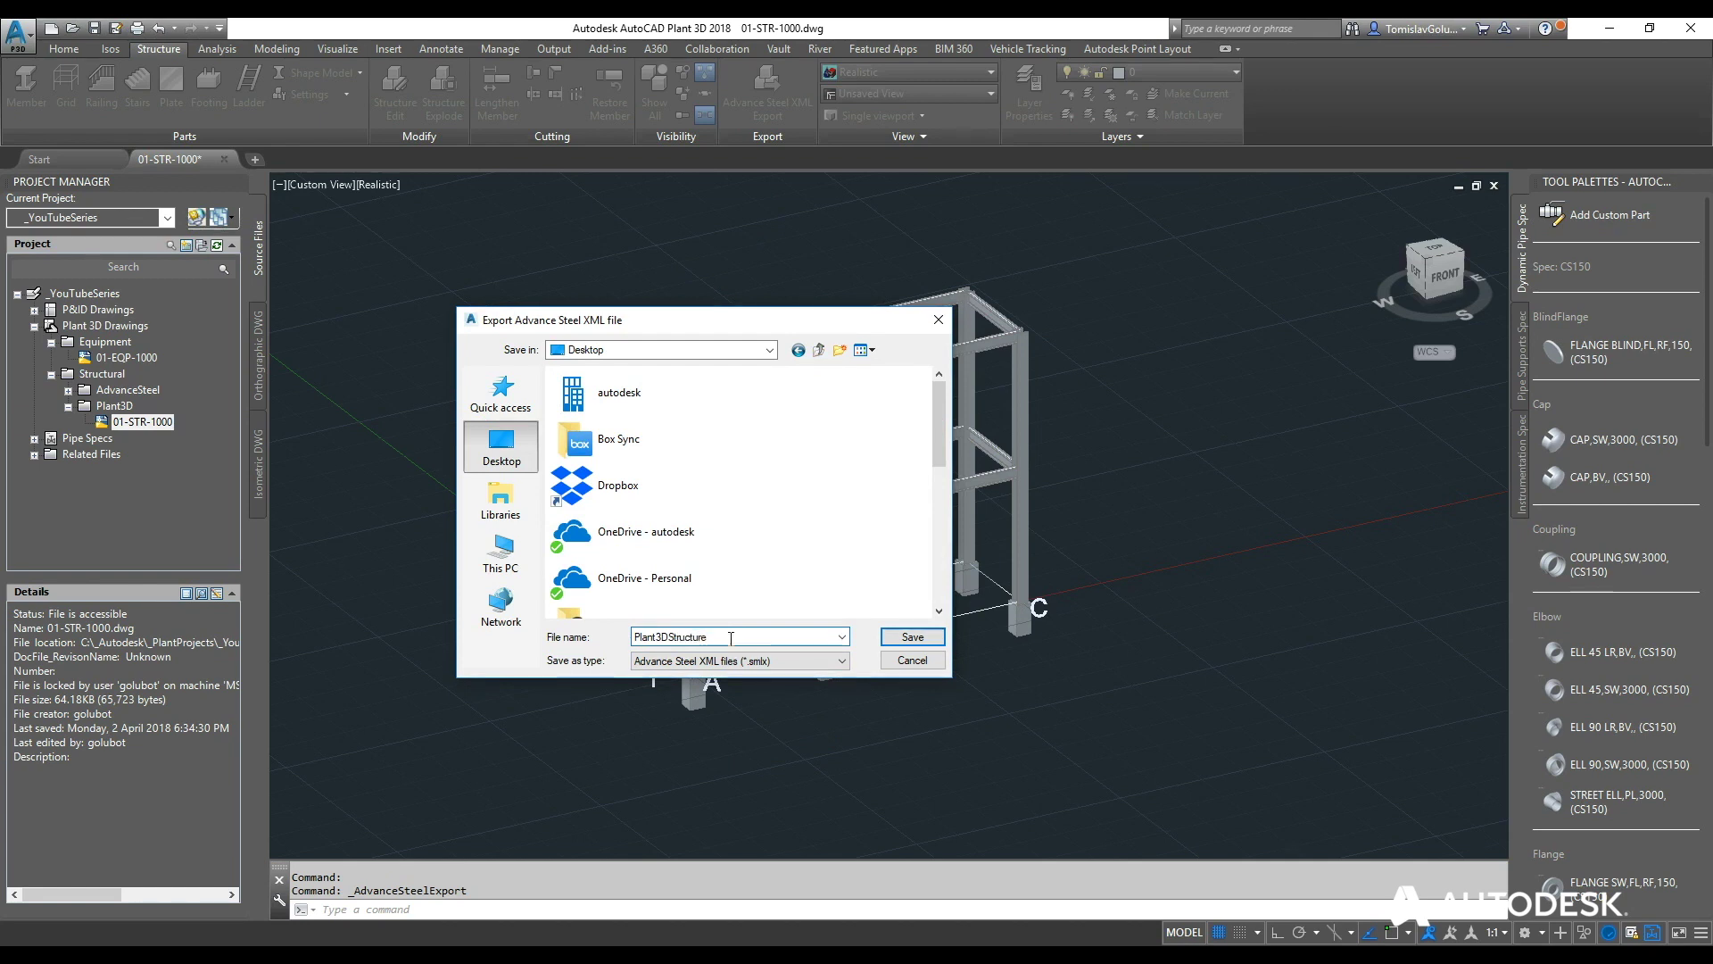
click(901, 637)
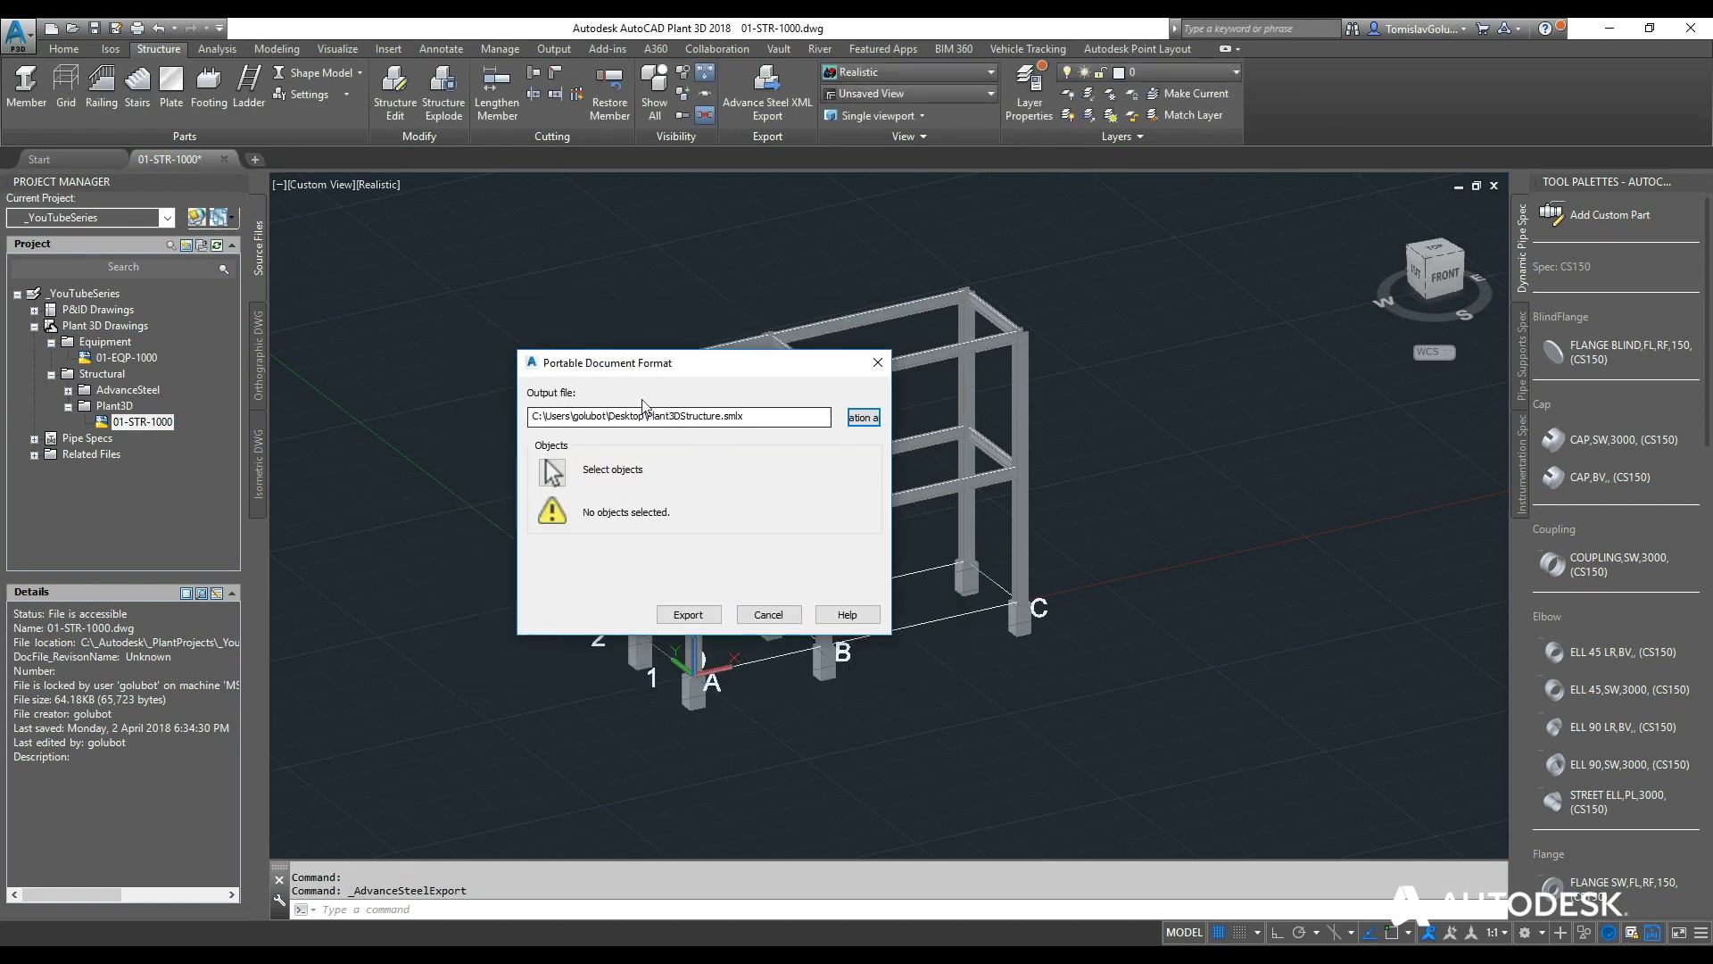
Select all structural objects in the model for the Advance Steel XML output and export them.
click(555, 473)
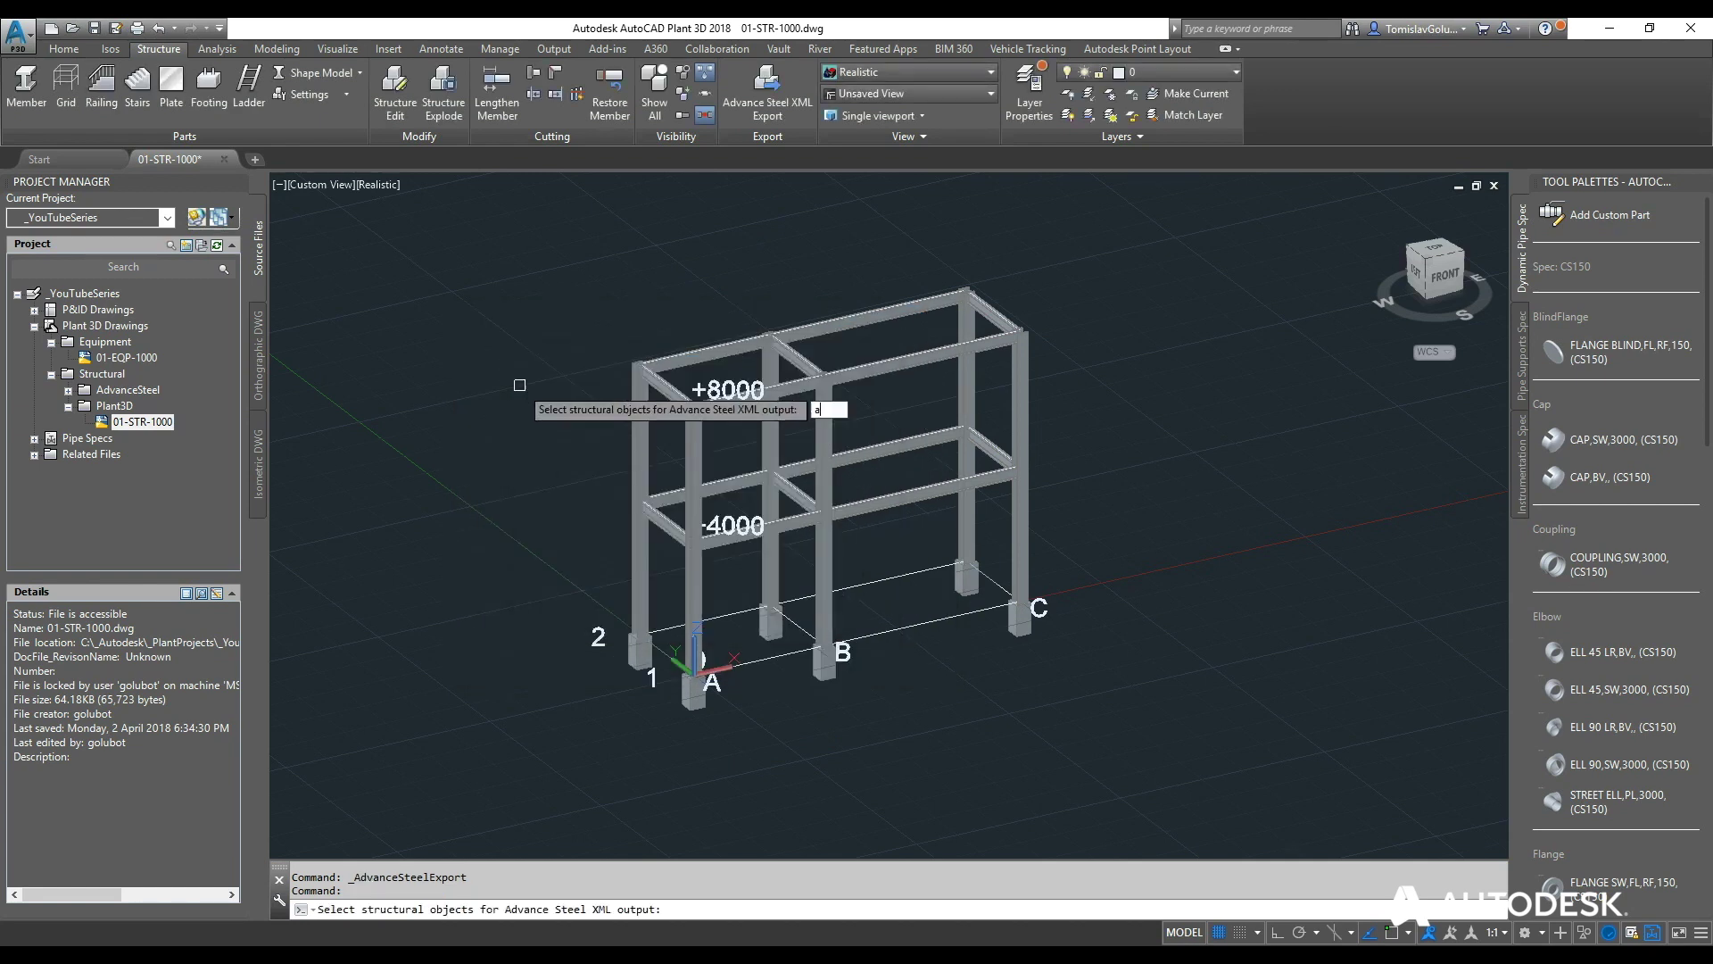
text(all)
key(Return)
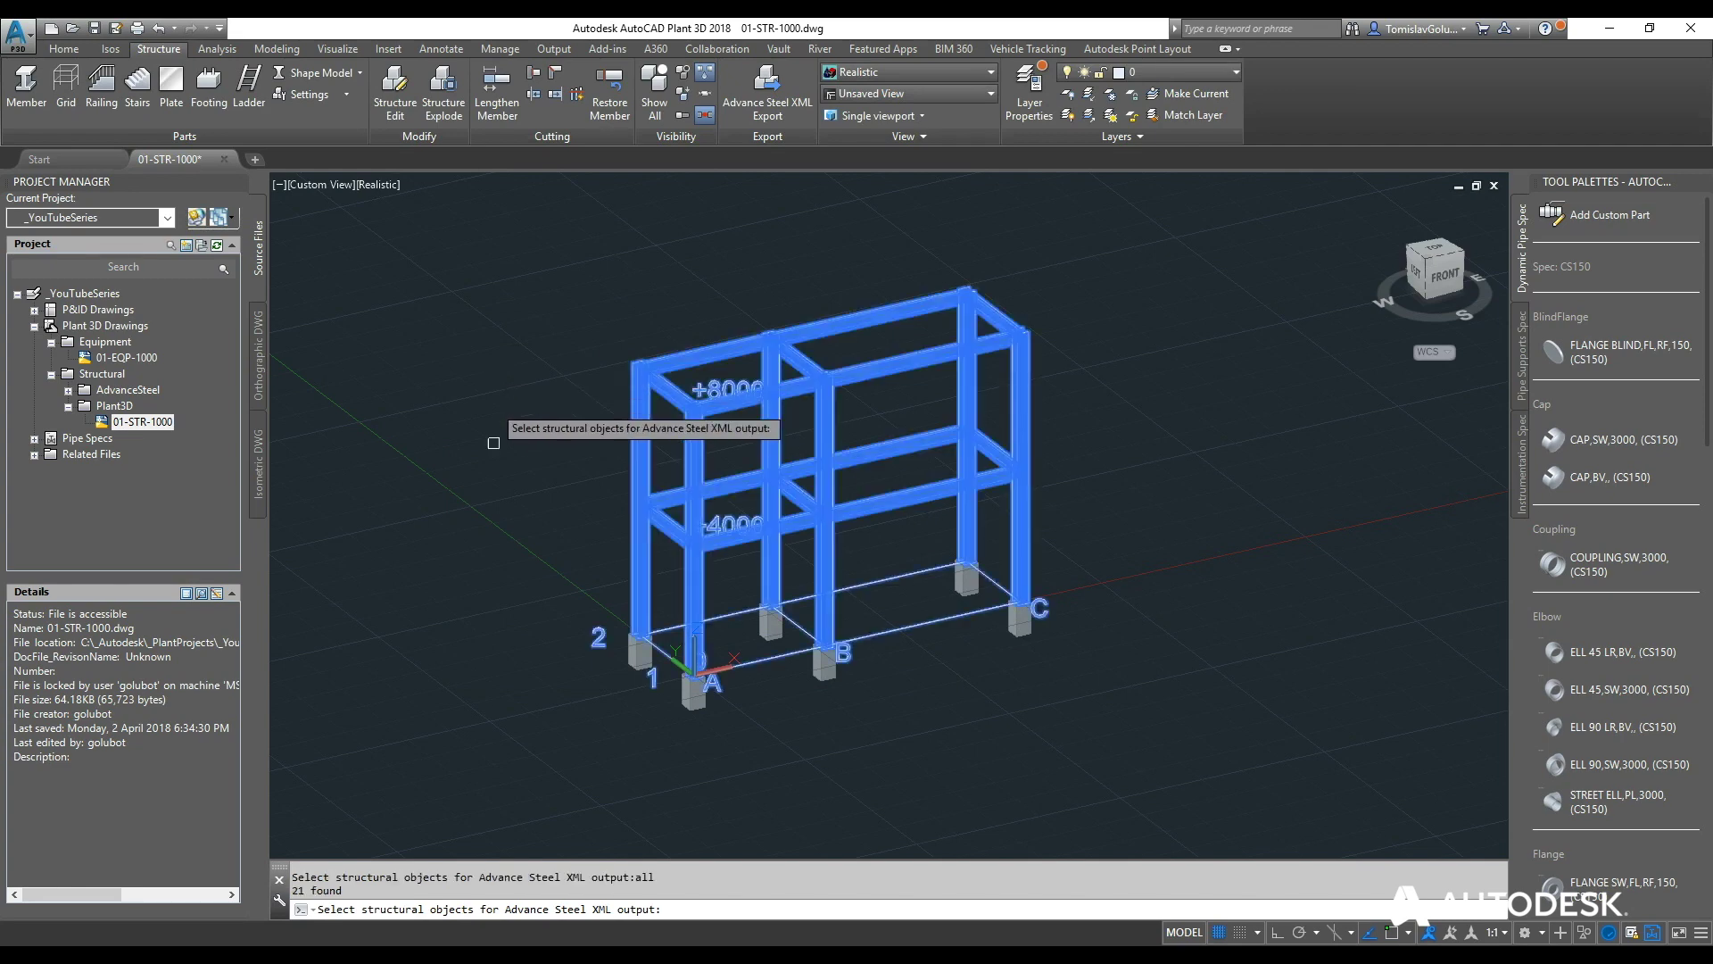
key(Return)
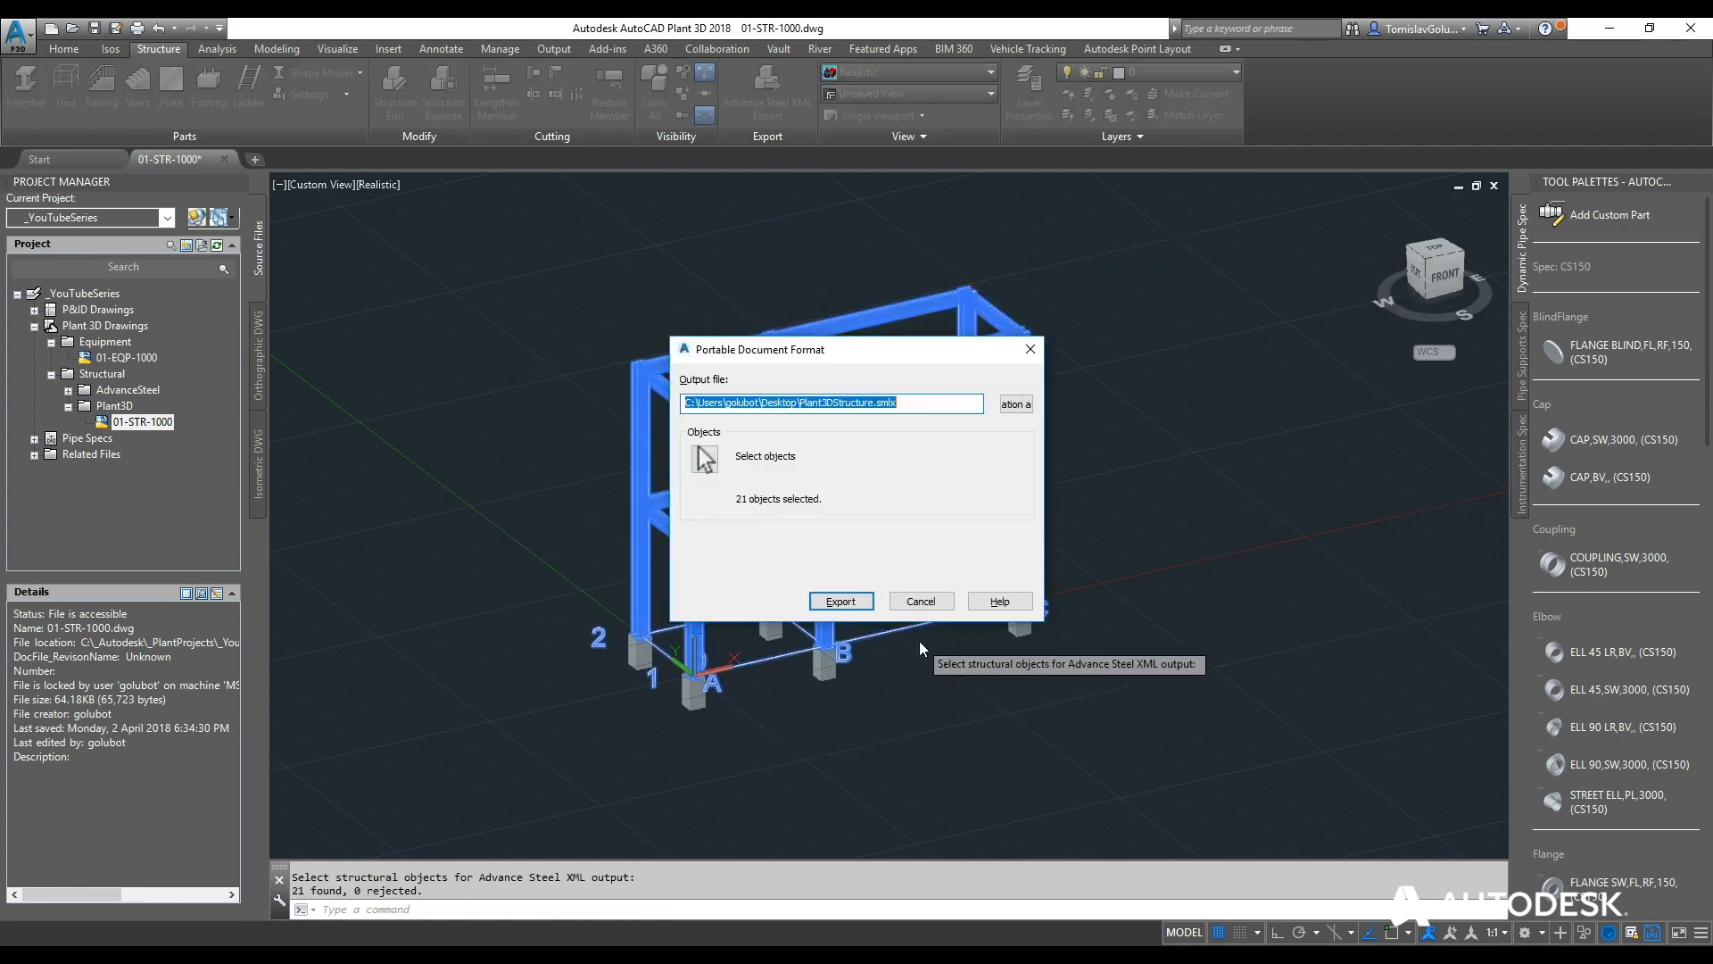
click(839, 601)
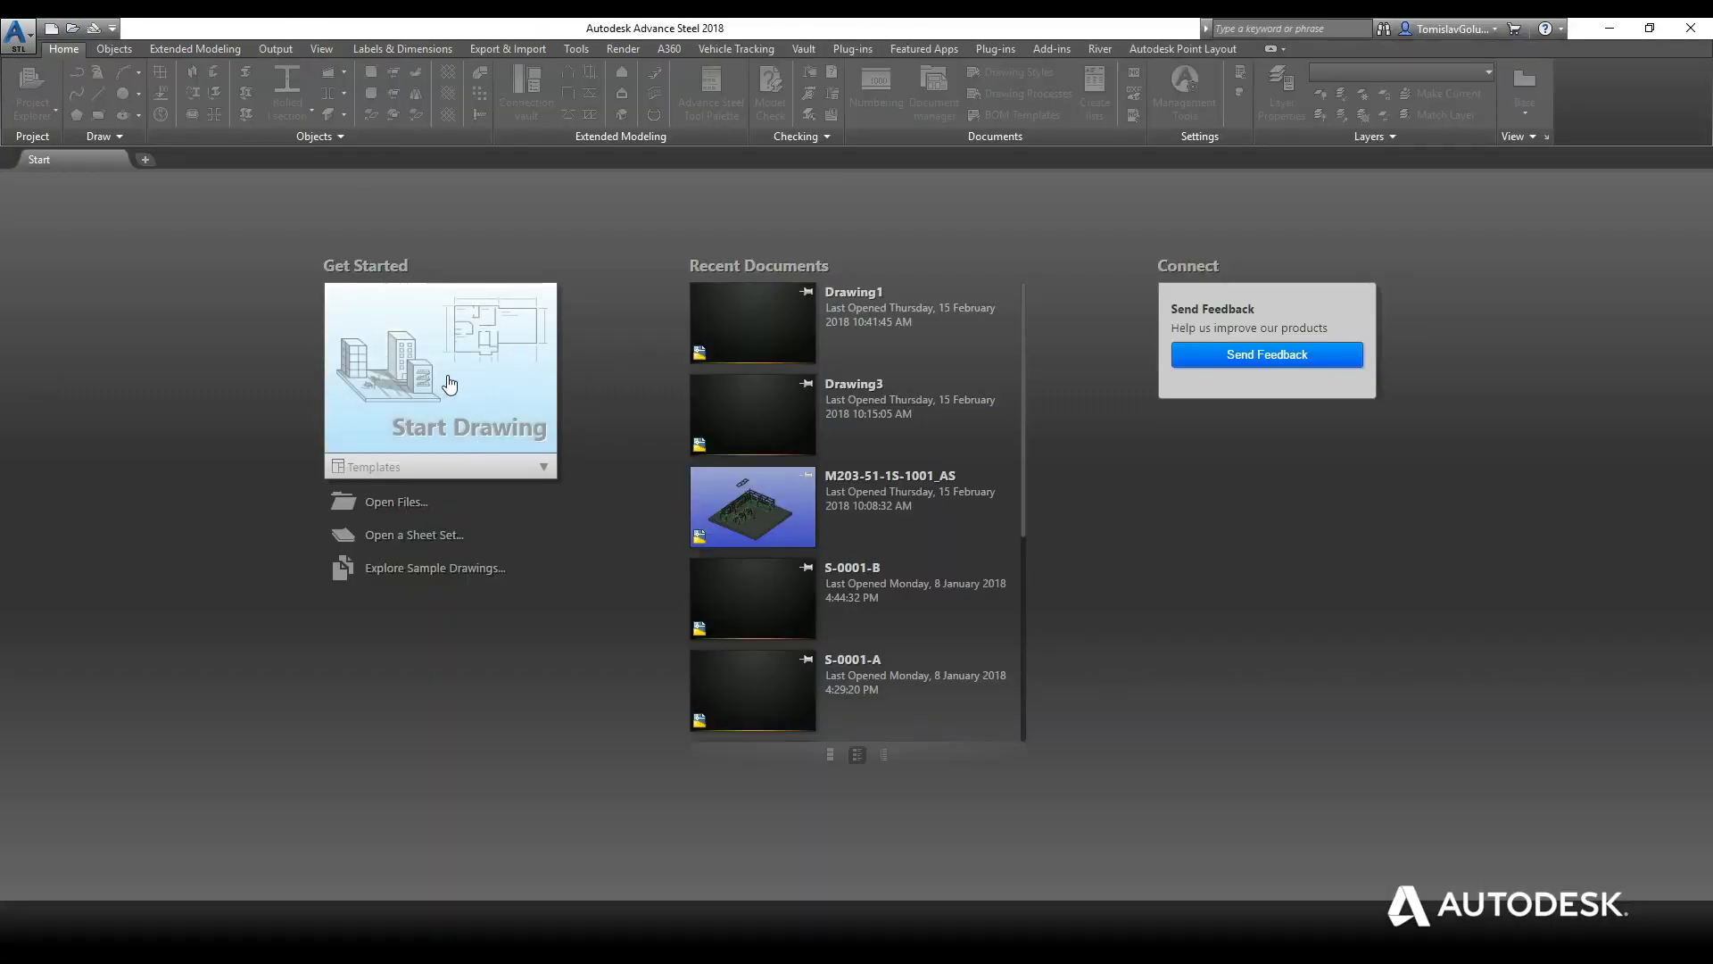
Start a new drawing in Advance Steel and import Plant3DStructure.smlx from the desktop with Advance import.
click(450, 385)
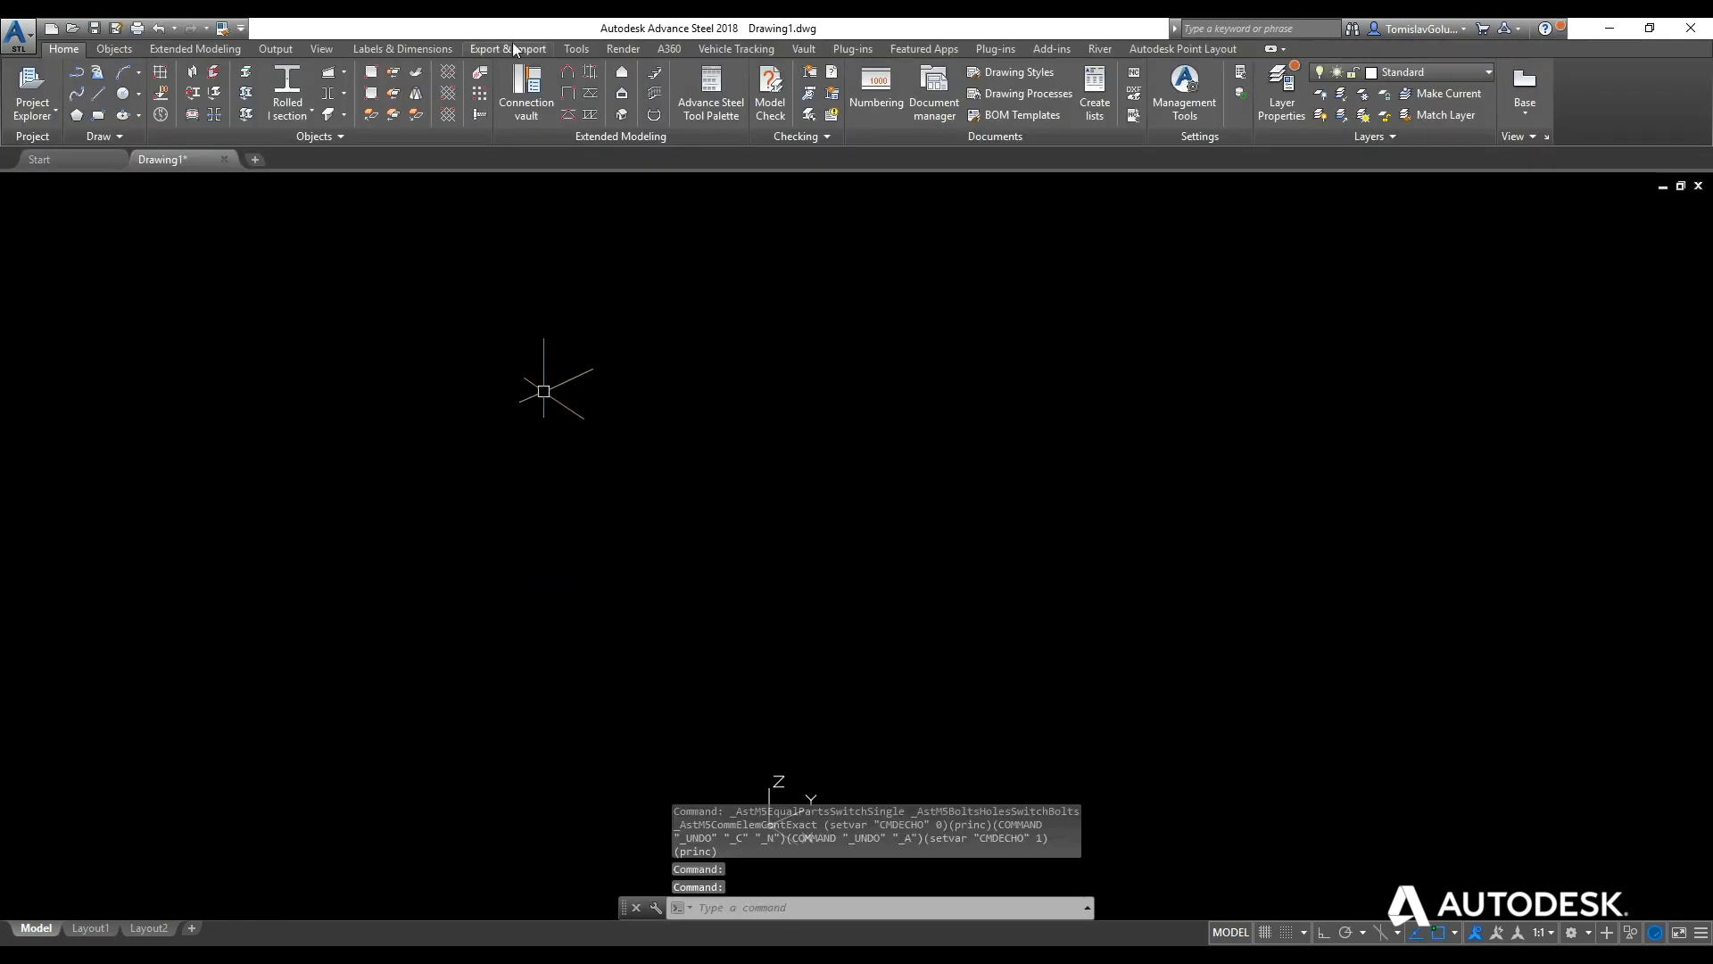
click(508, 49)
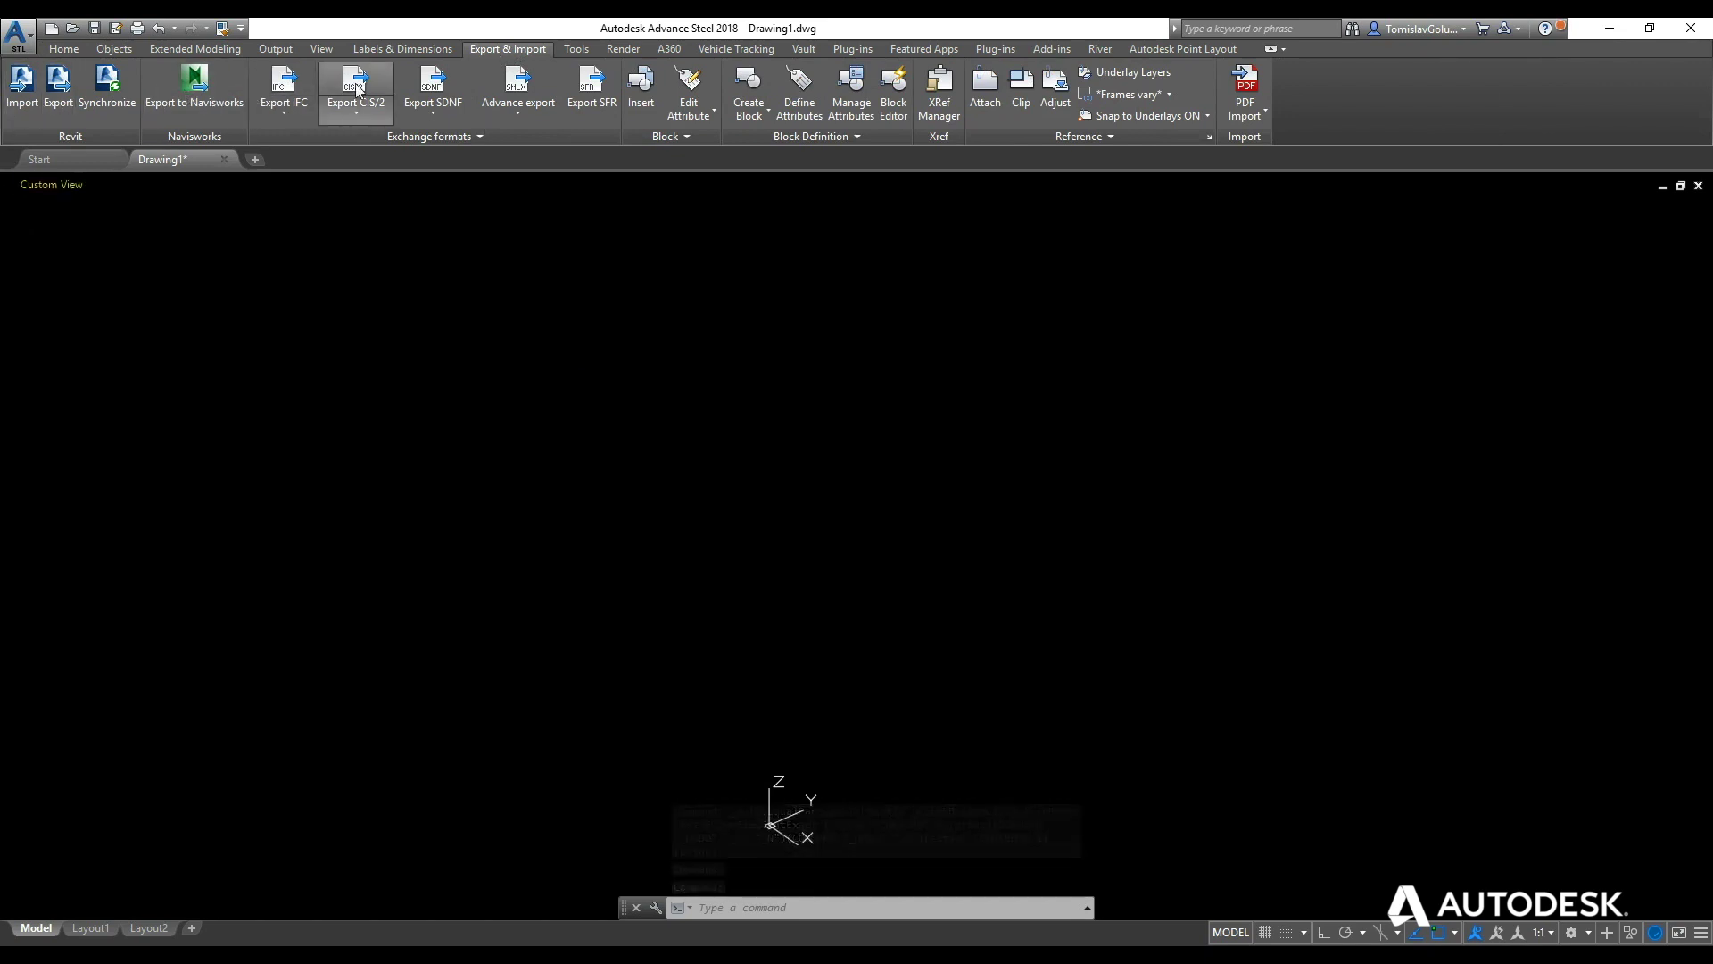
click(523, 107)
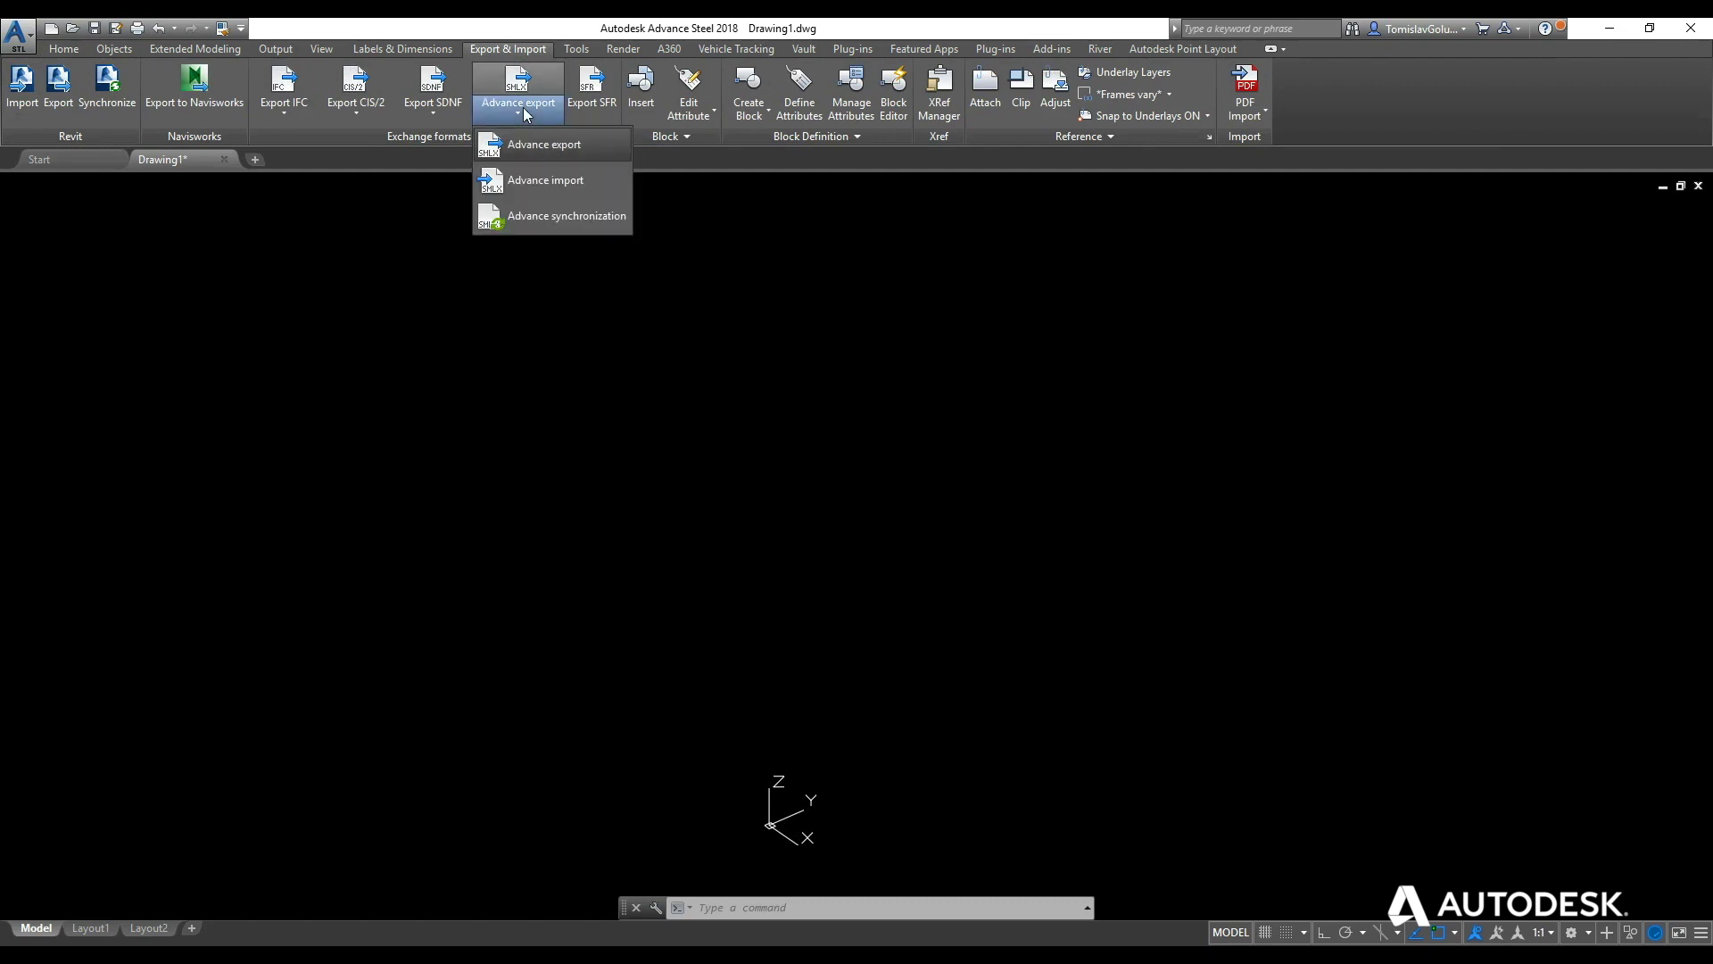
click(545, 180)
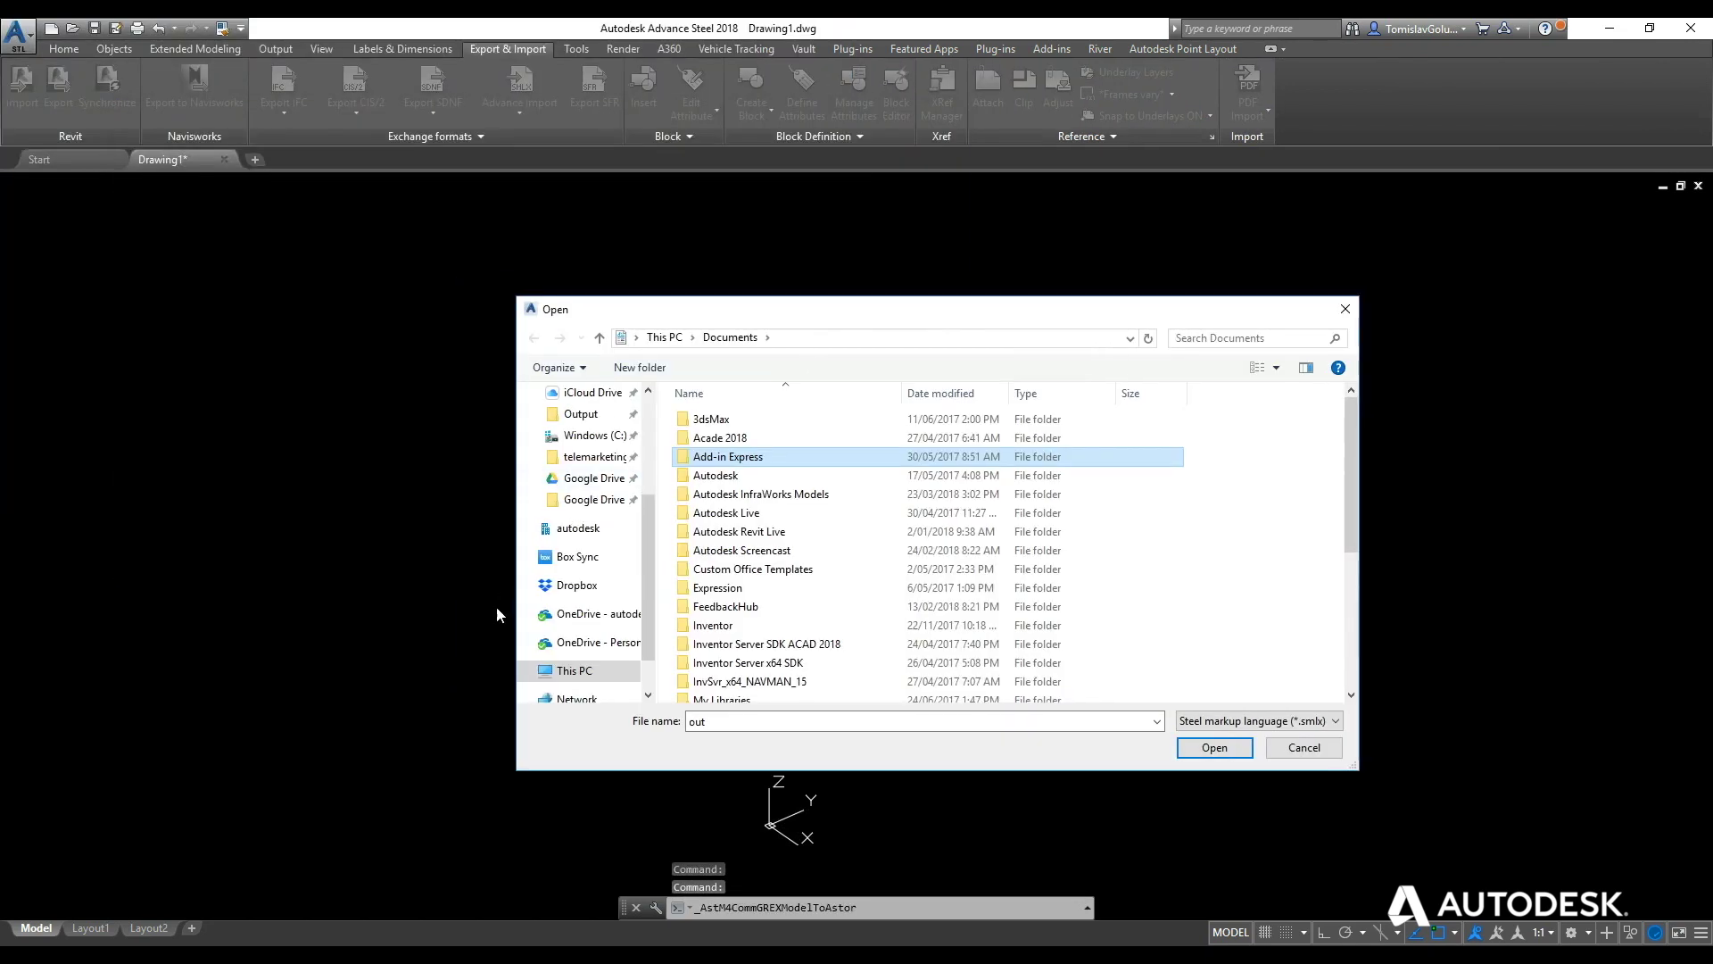
scroll(580, 580, up, 5)
click(582, 429)
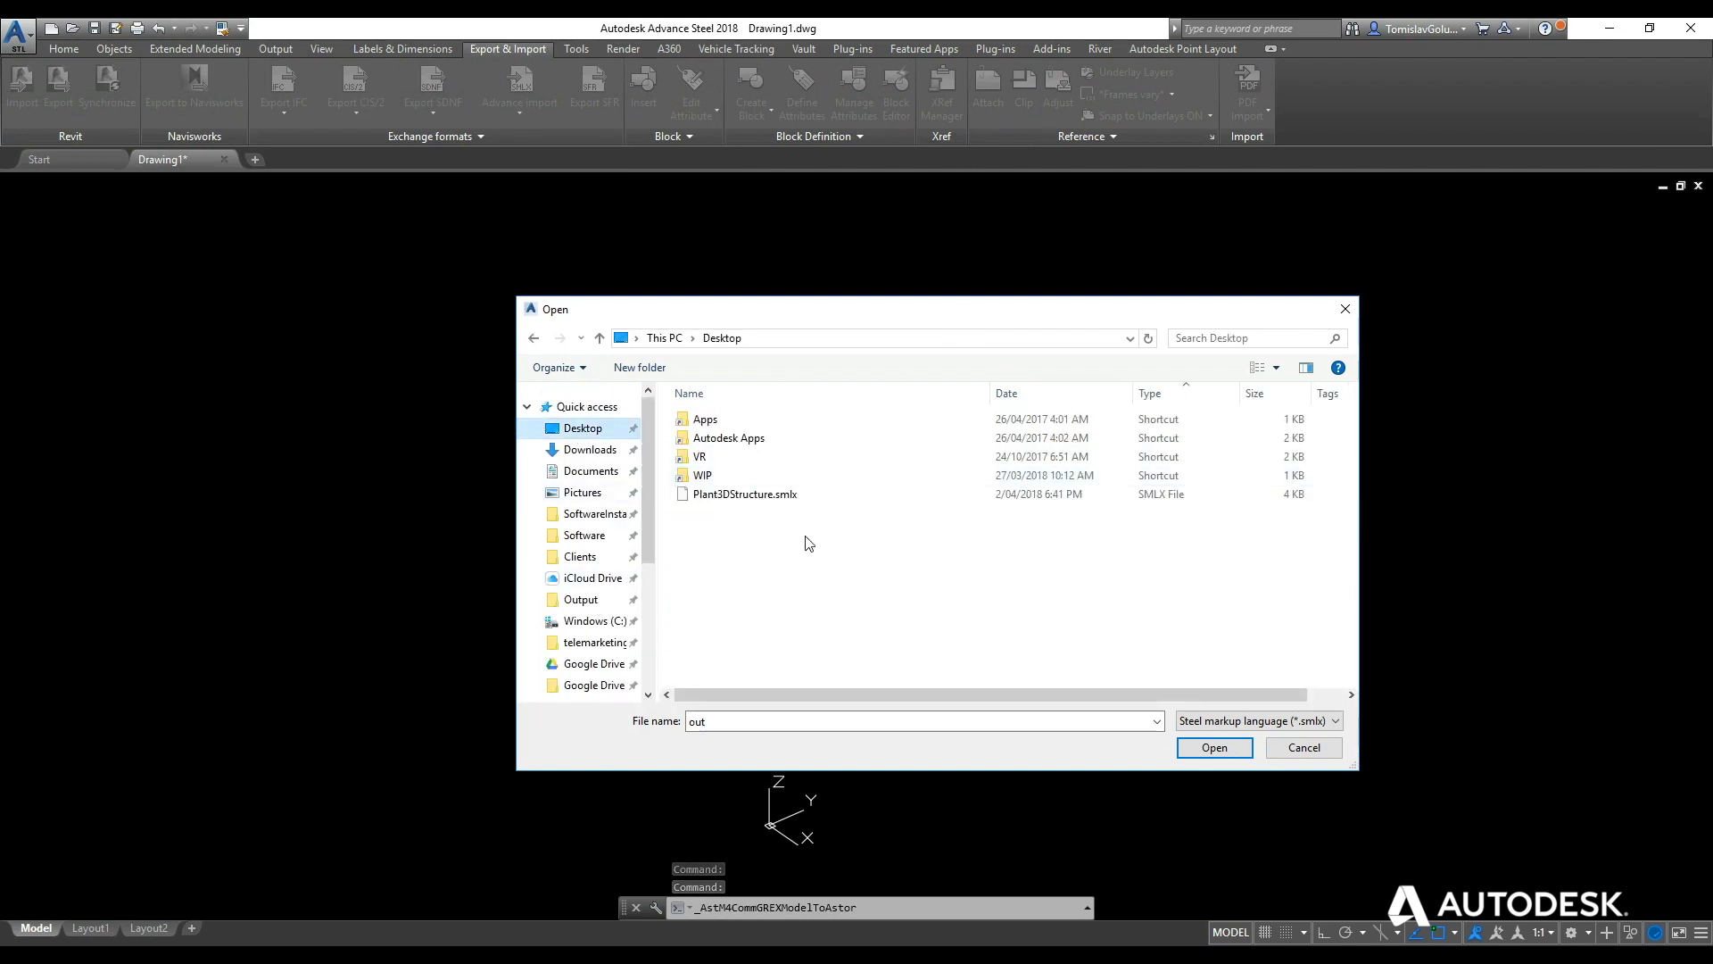
click(794, 496)
click(1234, 745)
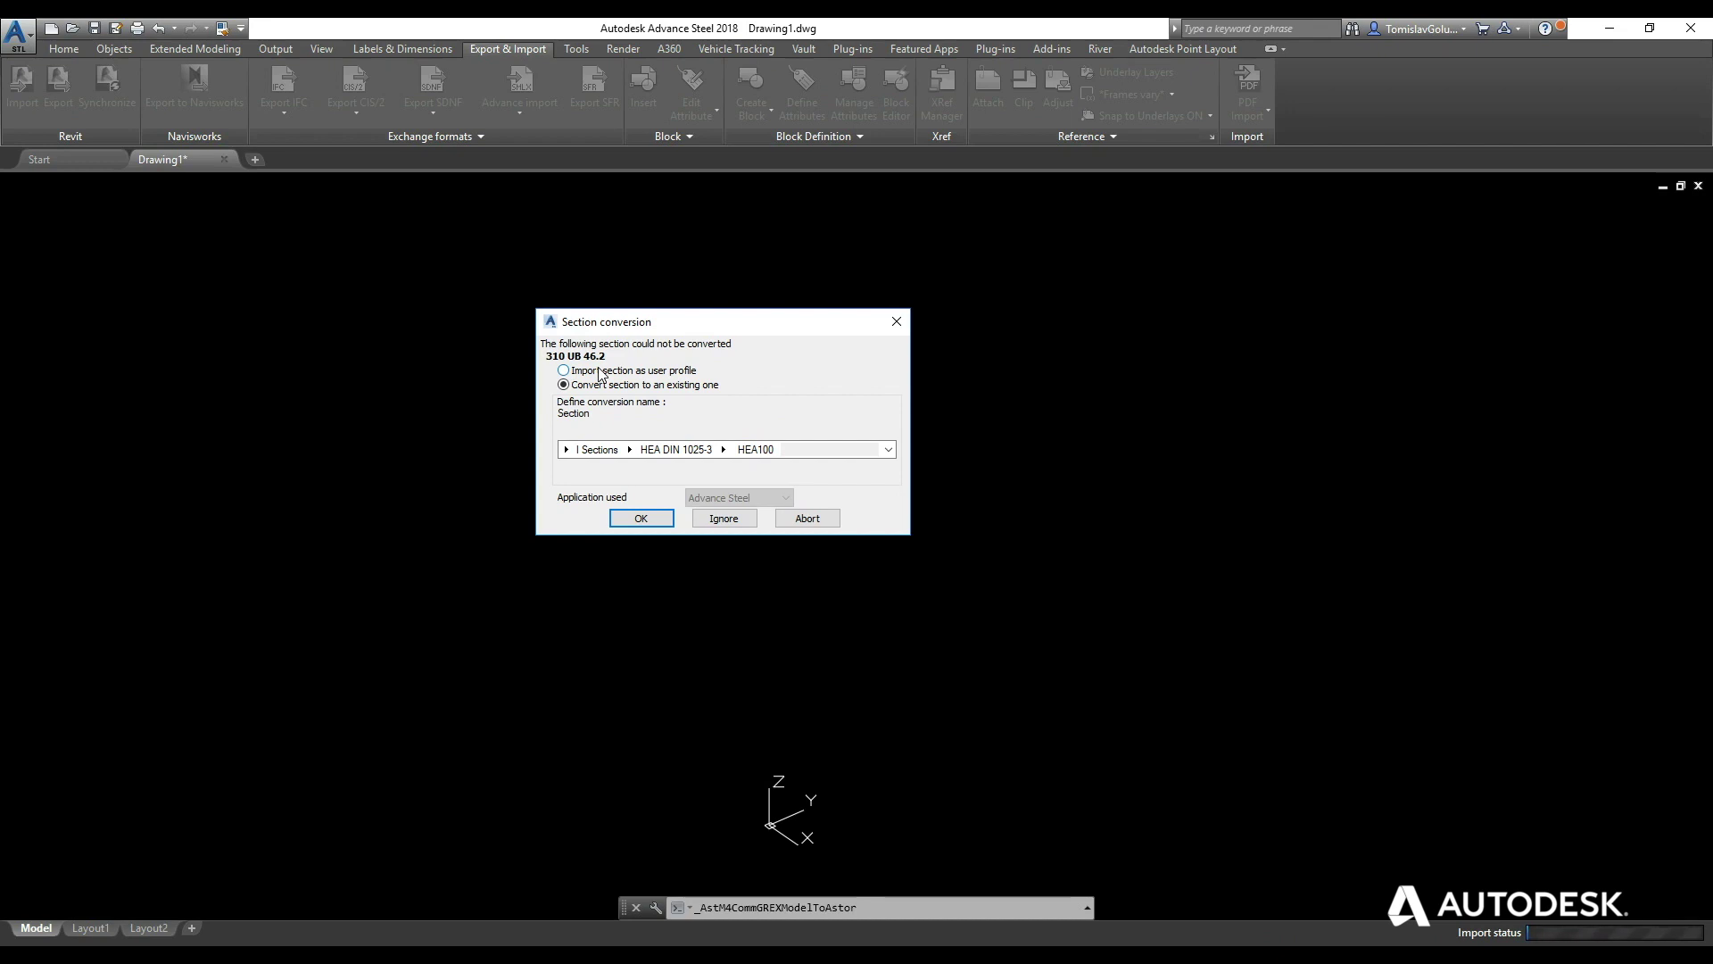
Convert the unrecognised 310 UB 46.2 section to the existing Australian Universal Beam section 310 UB 46.2 and complete the import.
click(630, 450)
click(629, 450)
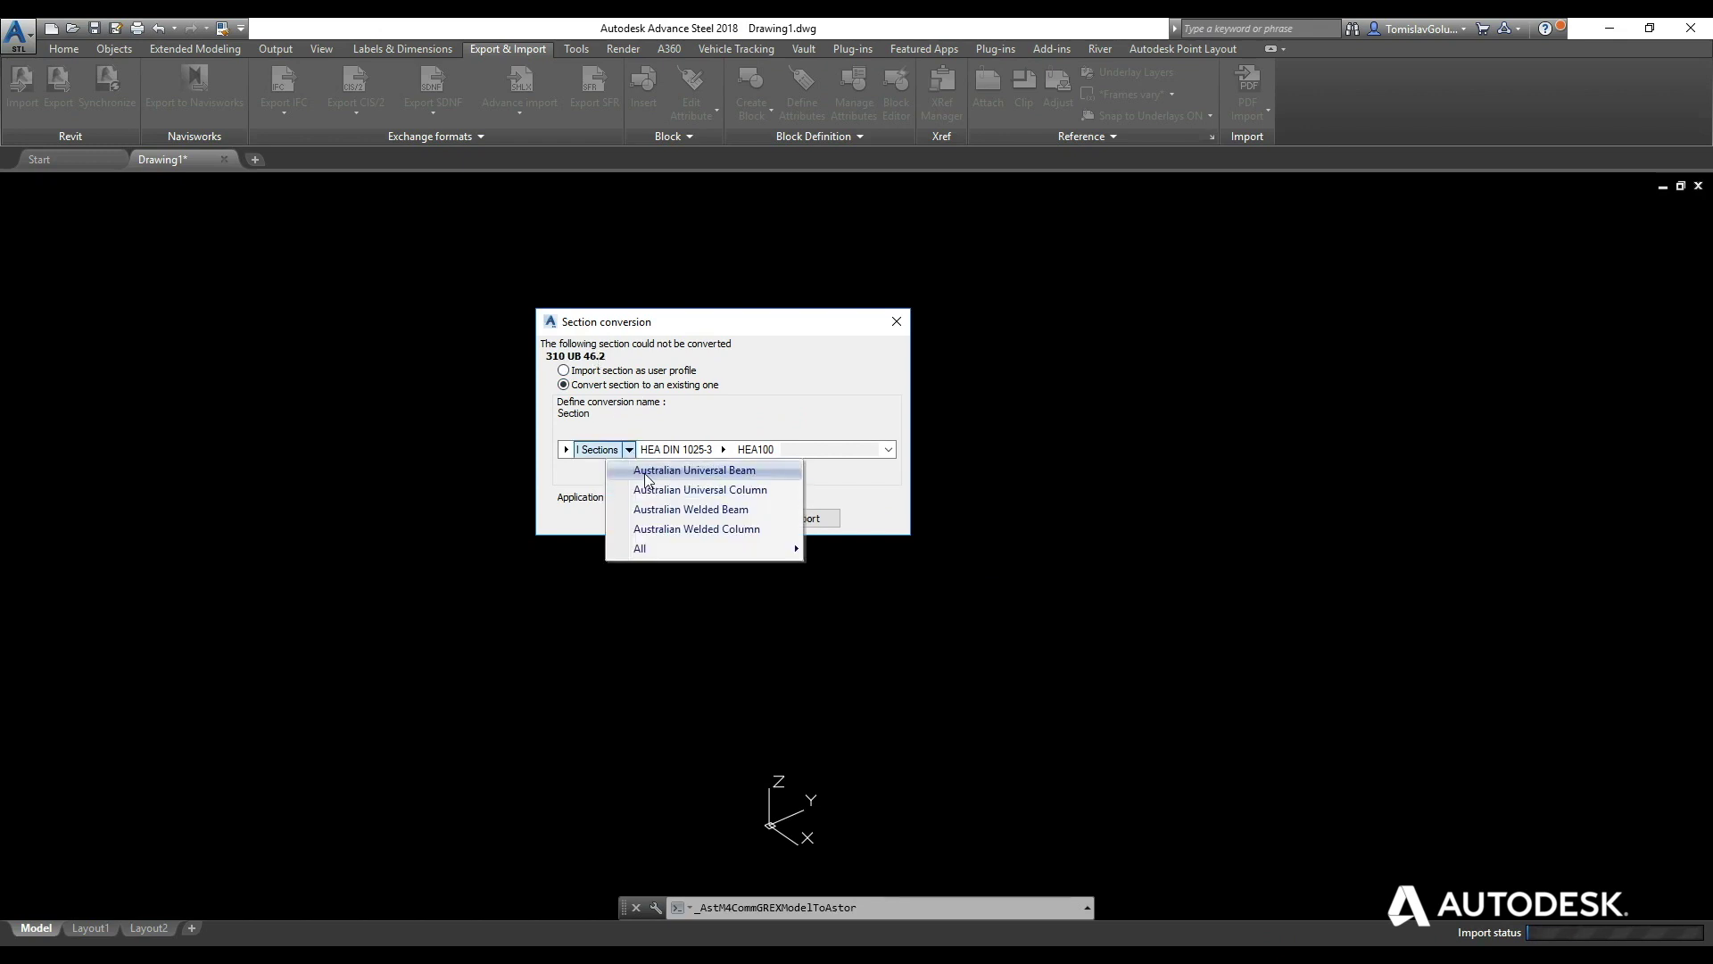
click(646, 473)
click(712, 450)
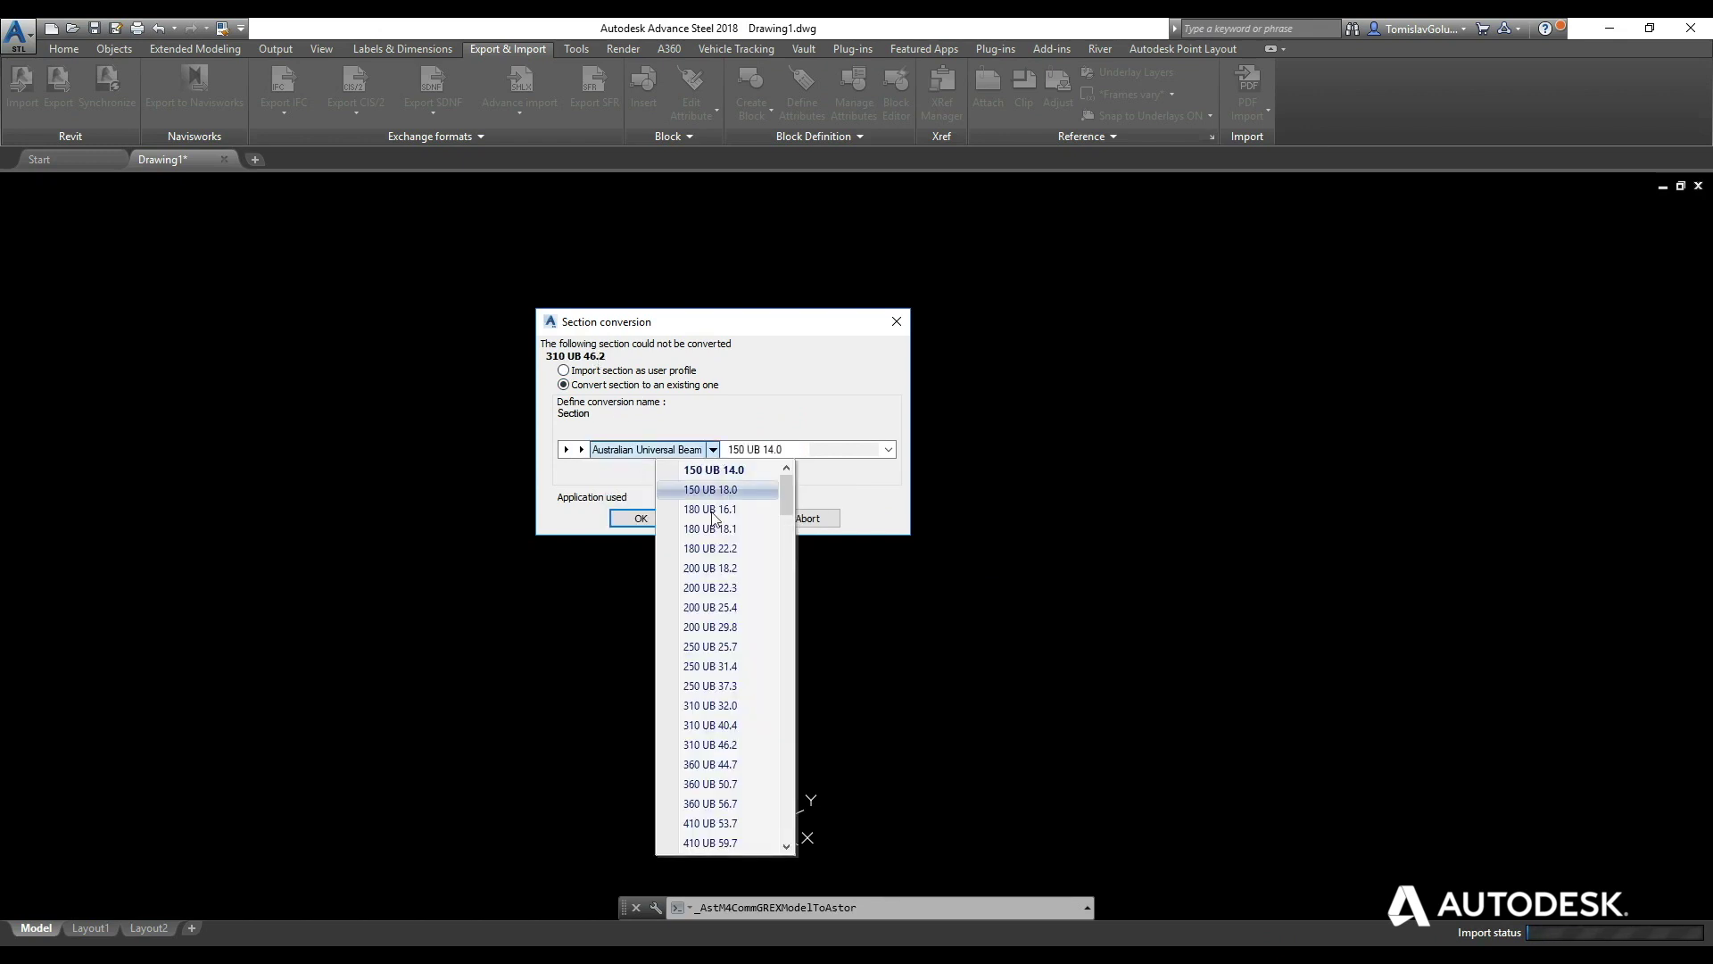
click(714, 745)
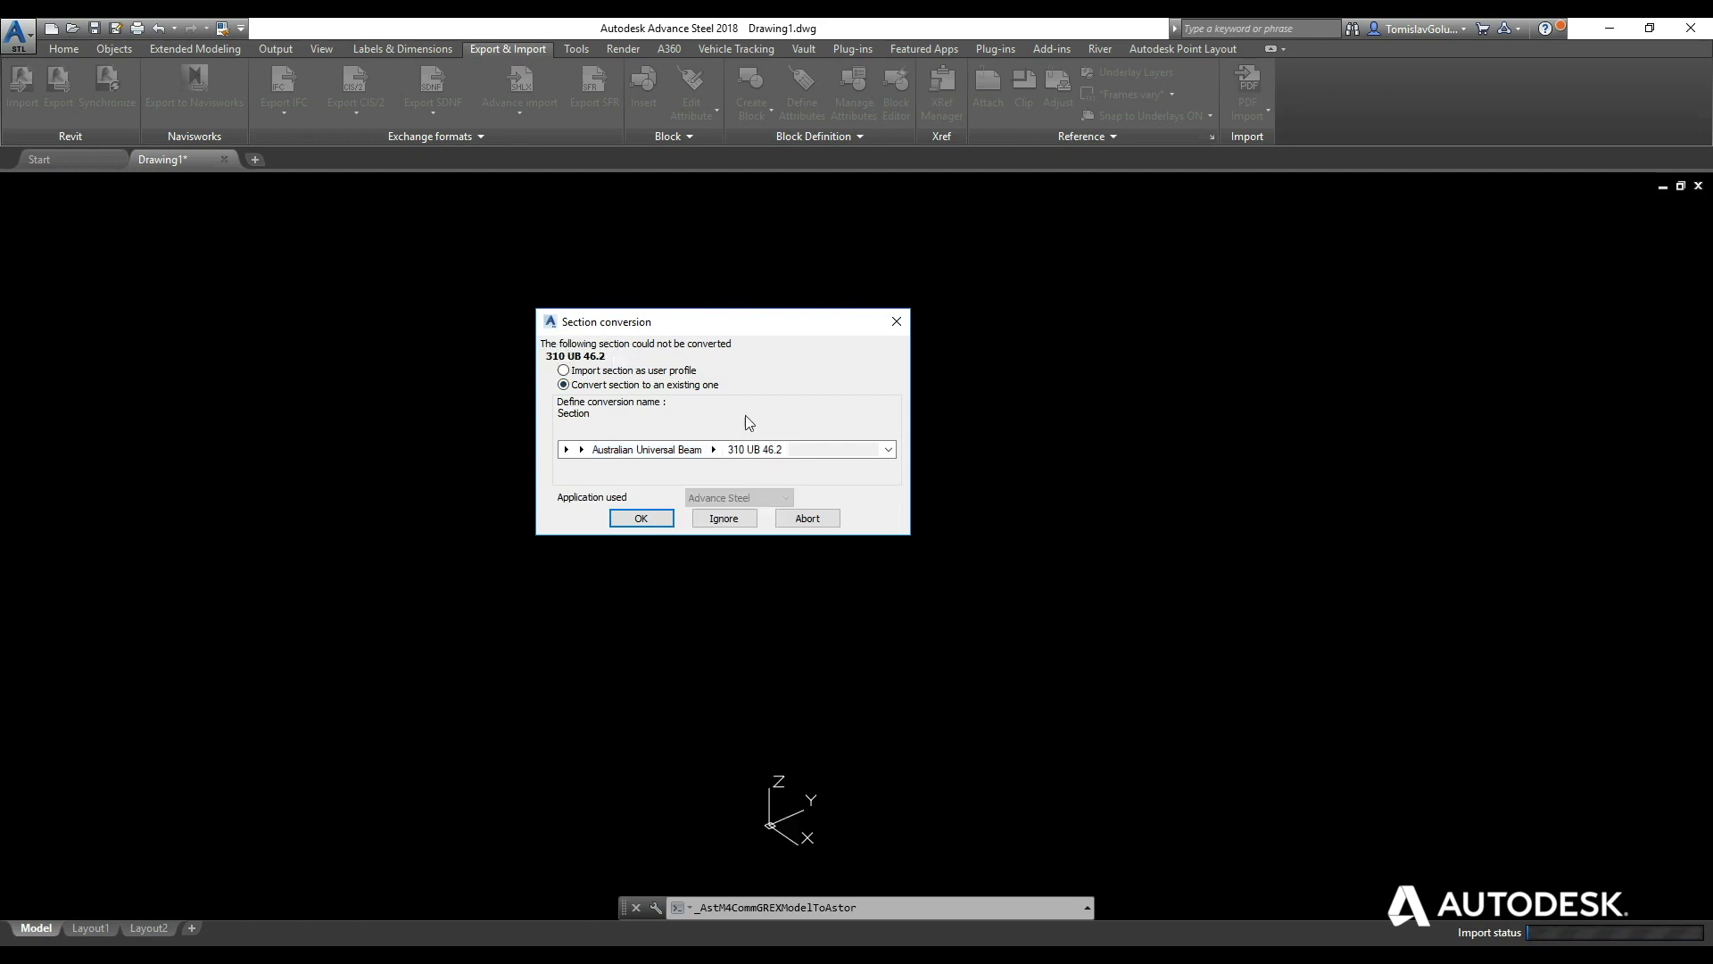
click(640, 519)
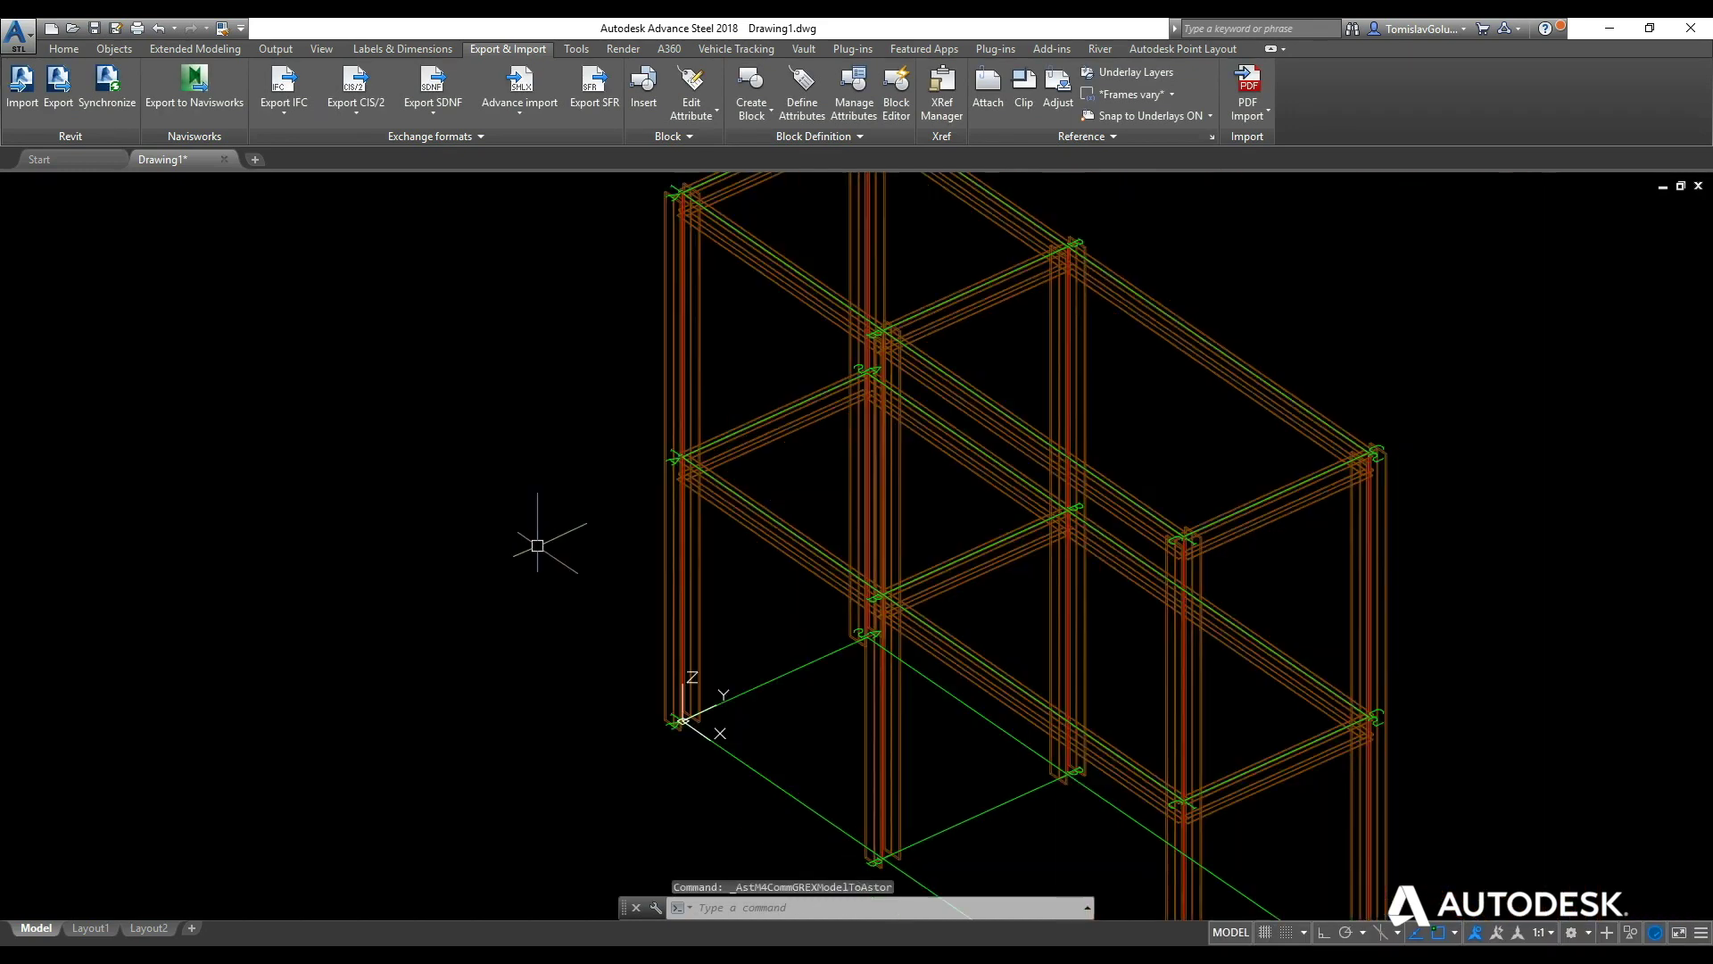
Orbit the imported steel frame to a front-left view and zoom to the drawing extents.
scroll(537, 545, down, 2)
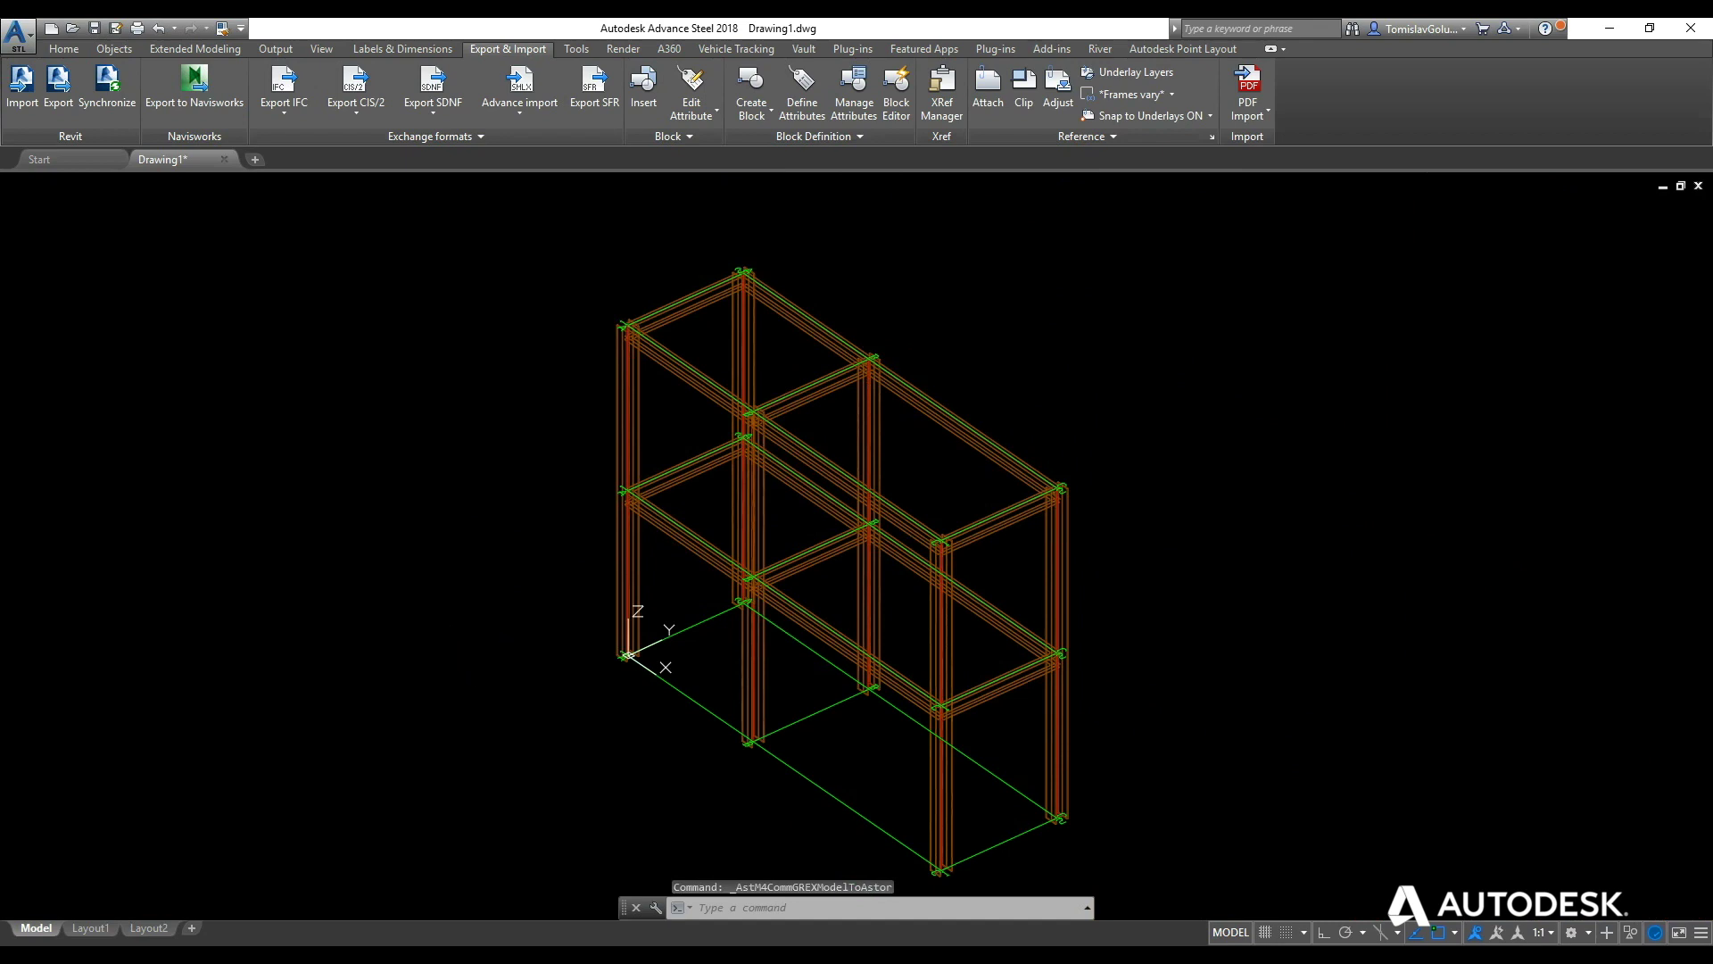
shift+middle_drag(874, 571, 791, 600)
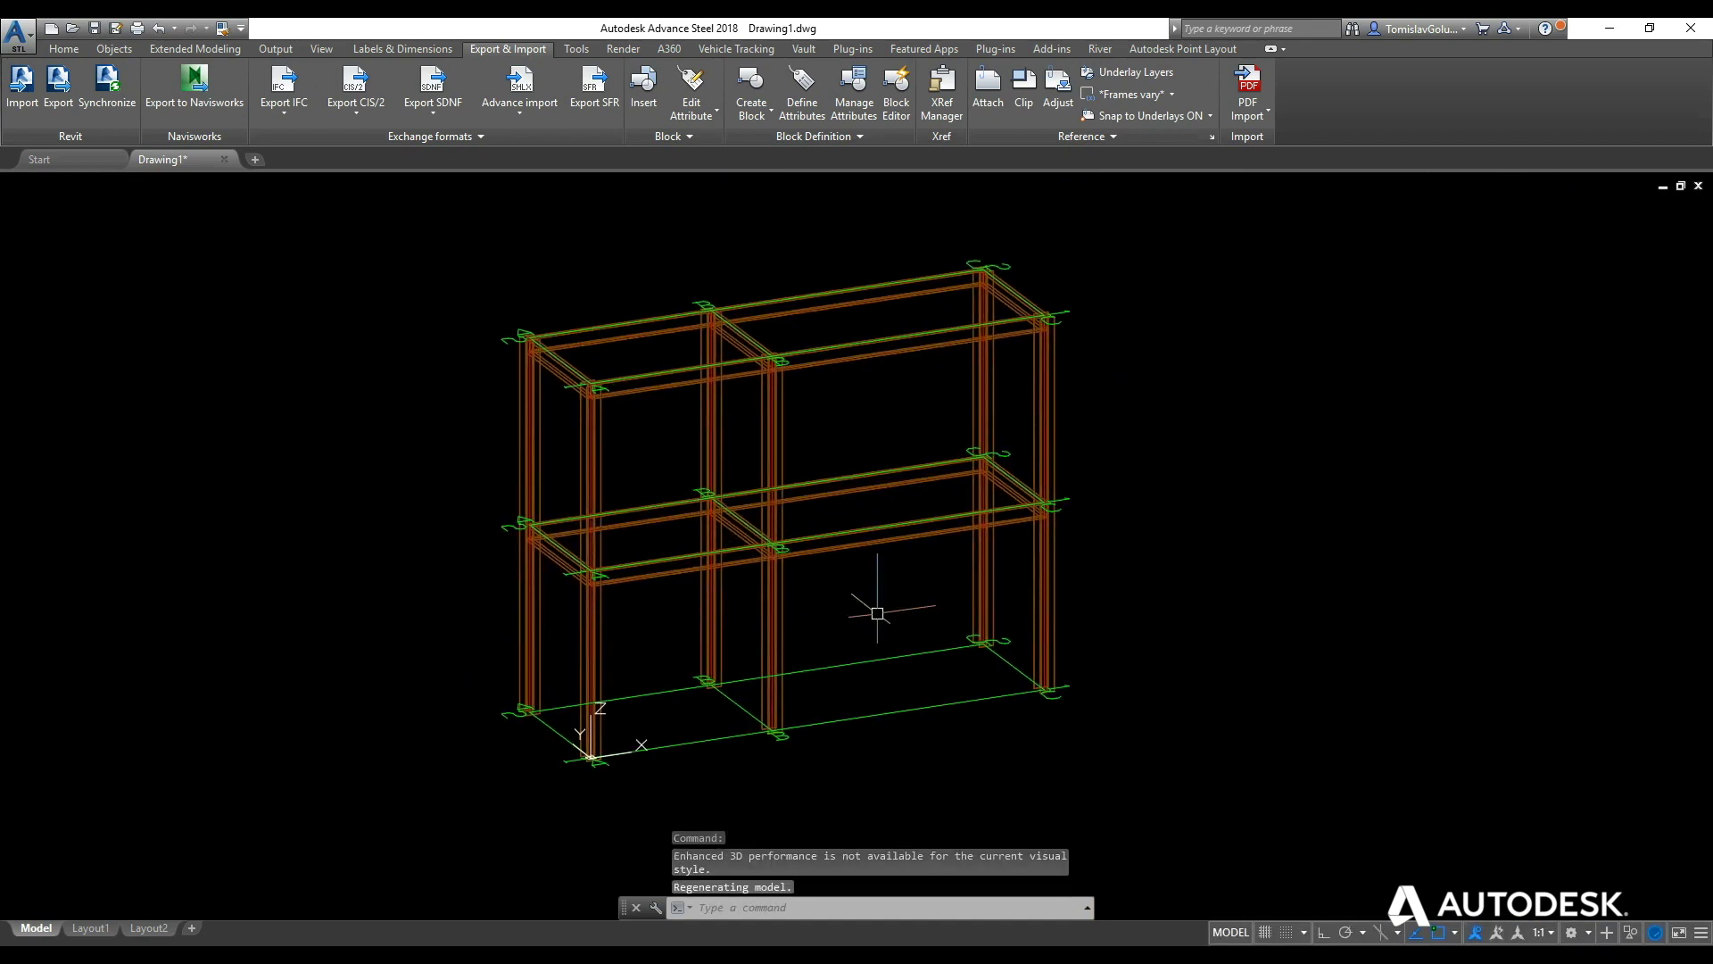
key(z)
key(Return)
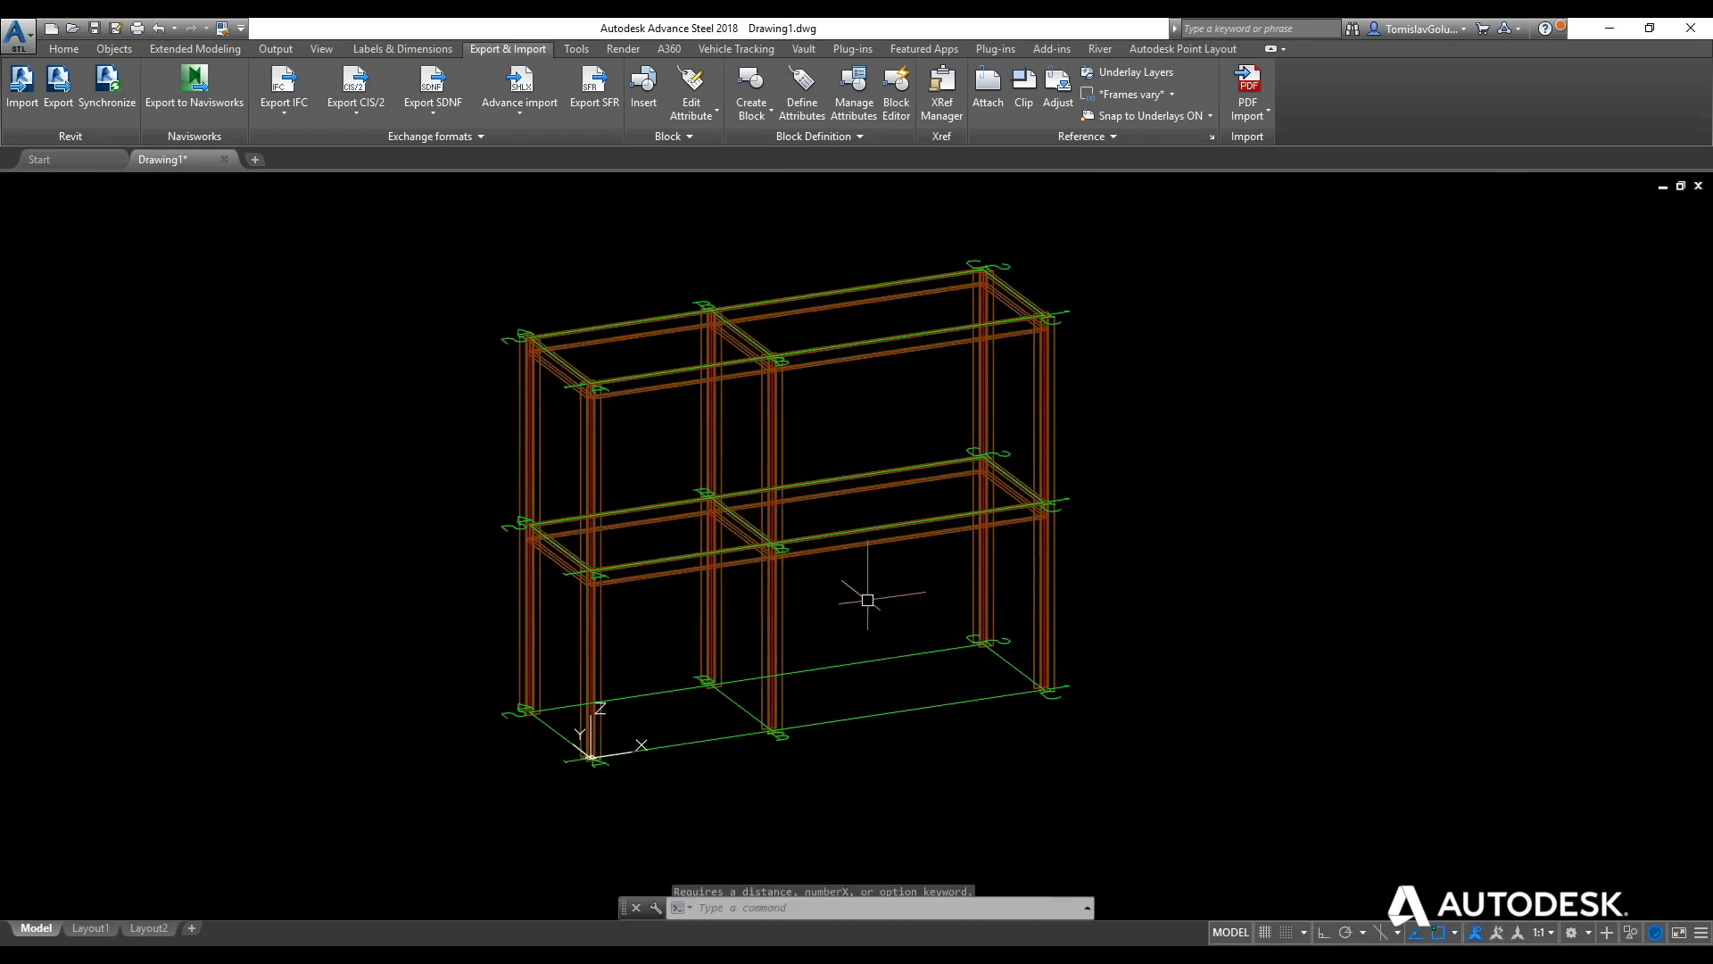
key(Return)
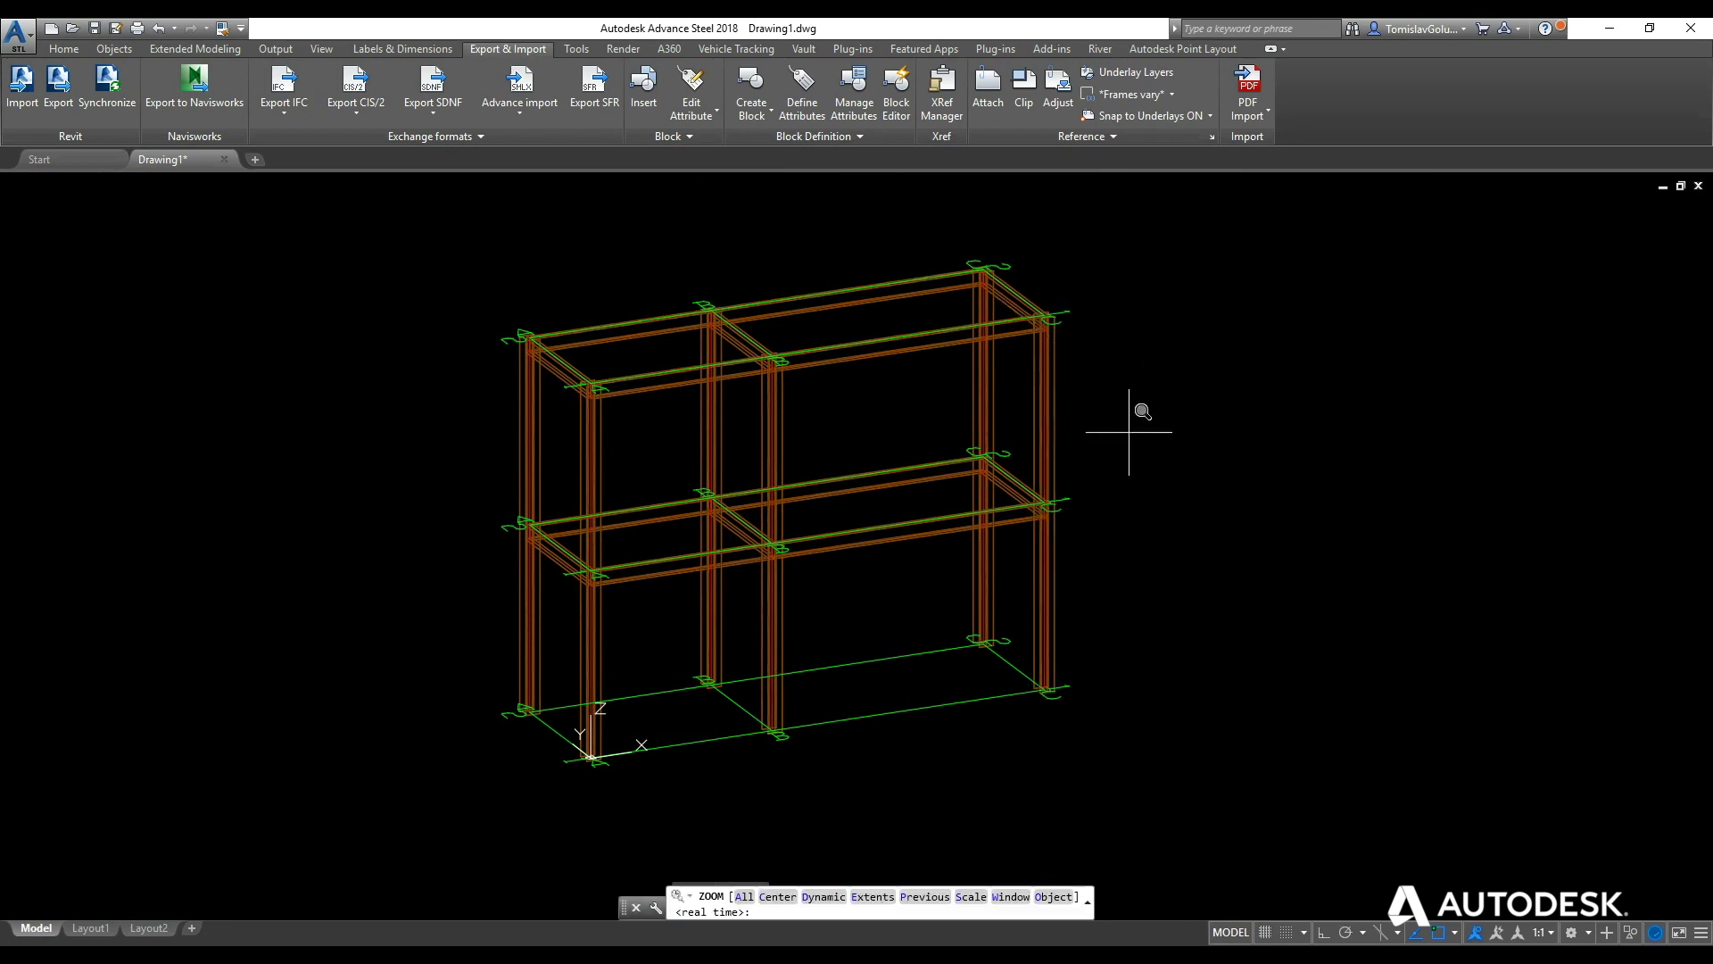
text(e)
key(Return)
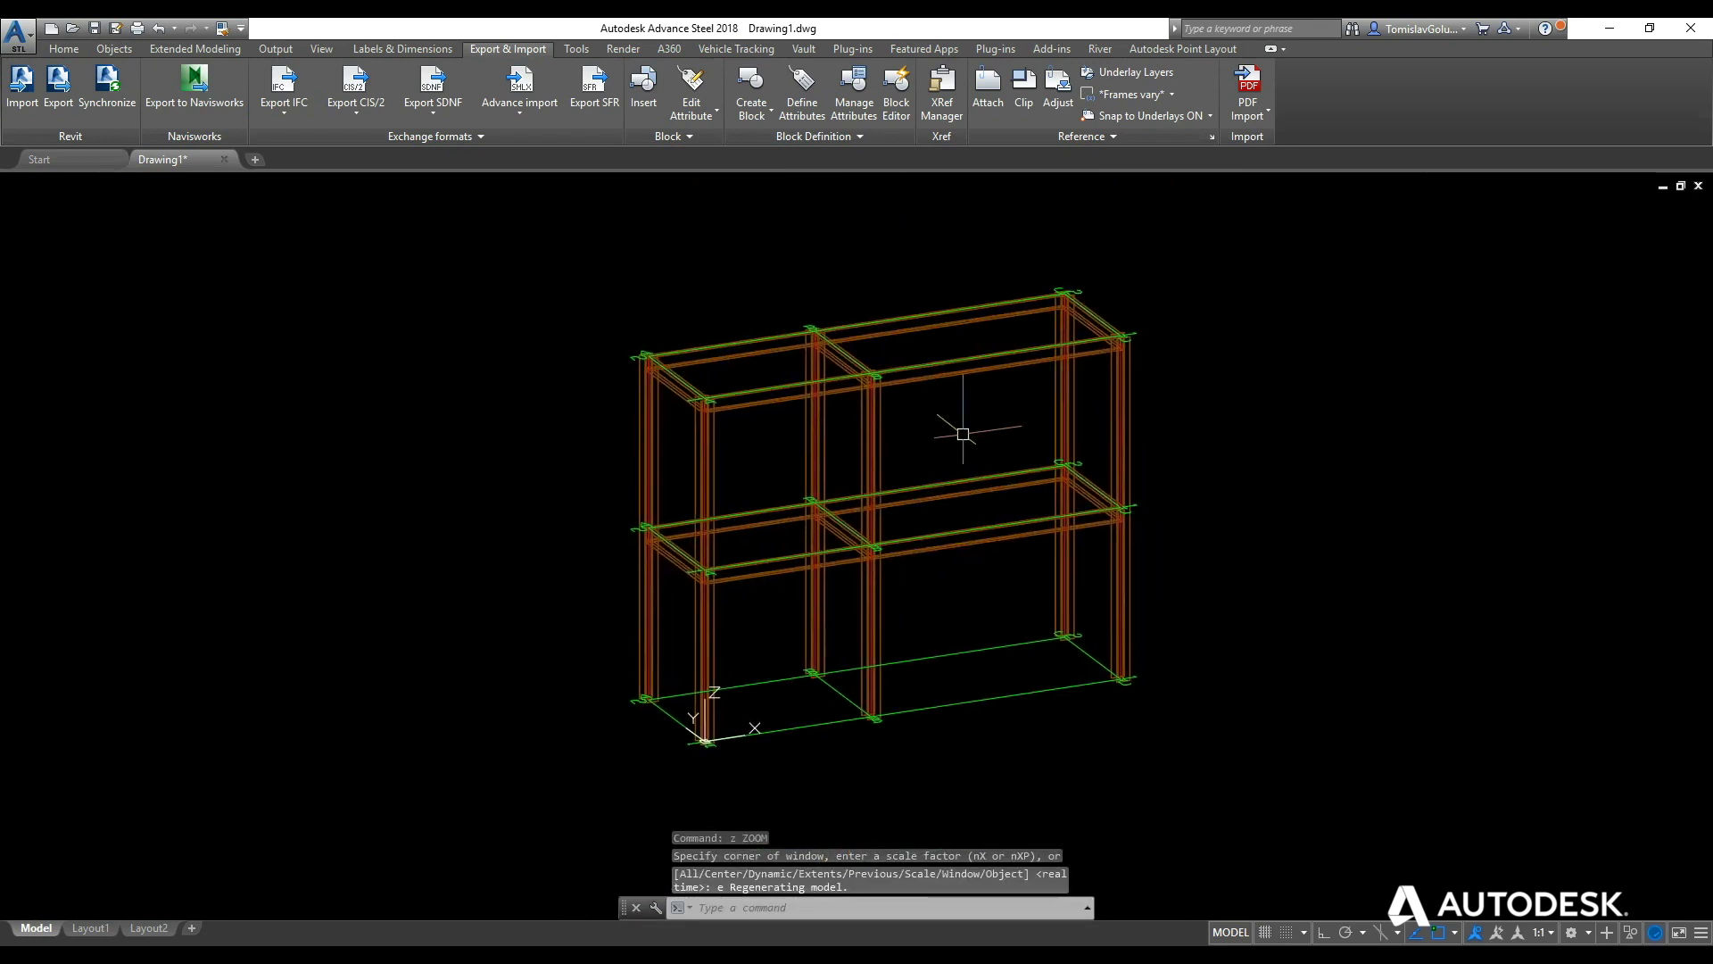
Save the imported steel drawing to the desktop as PlantASStructure and close it.
text(save)
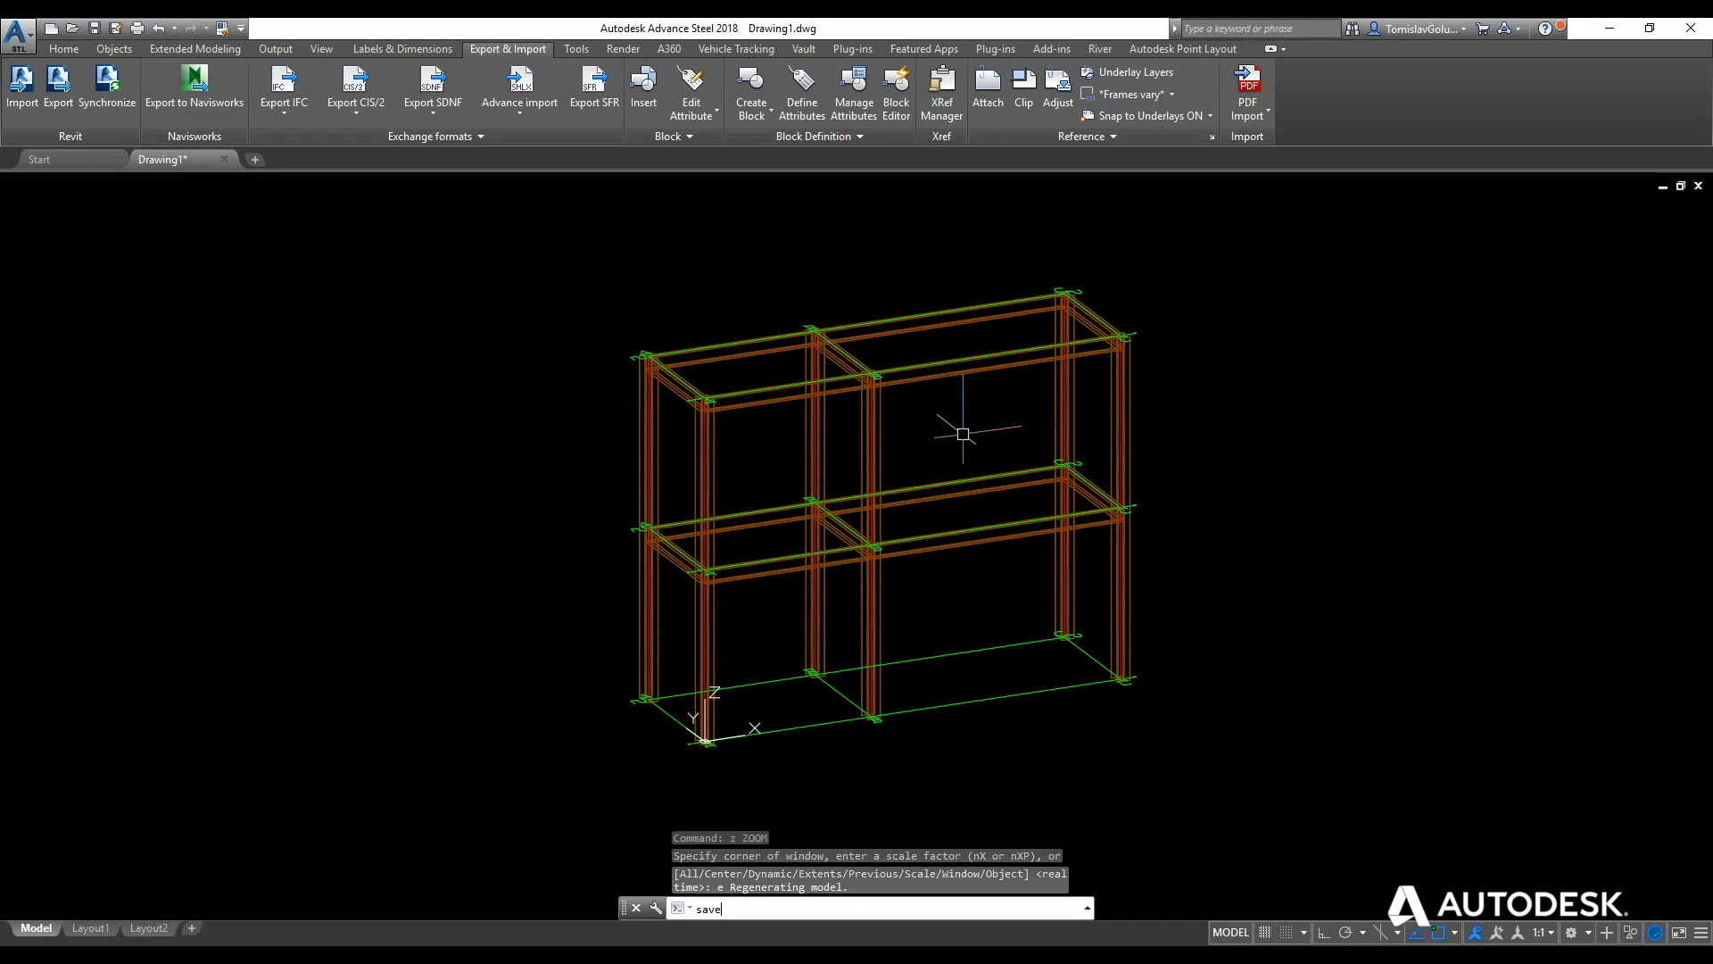
key(Return)
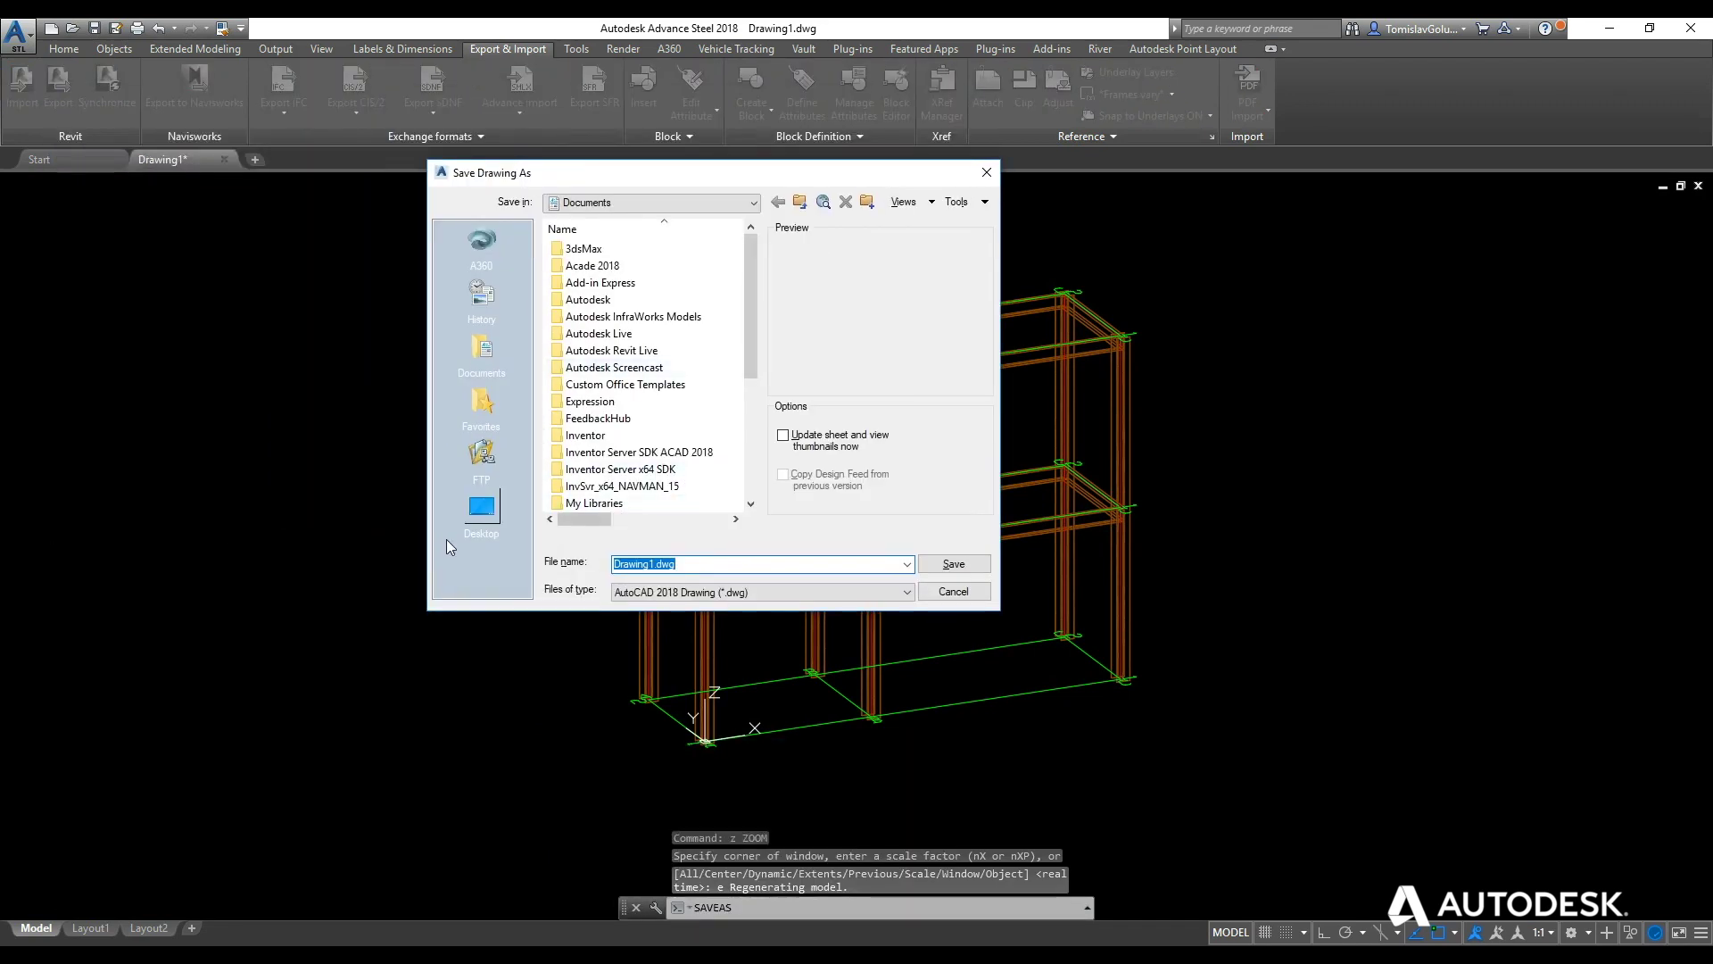
click(482, 510)
click(735, 558)
double_click(736, 558)
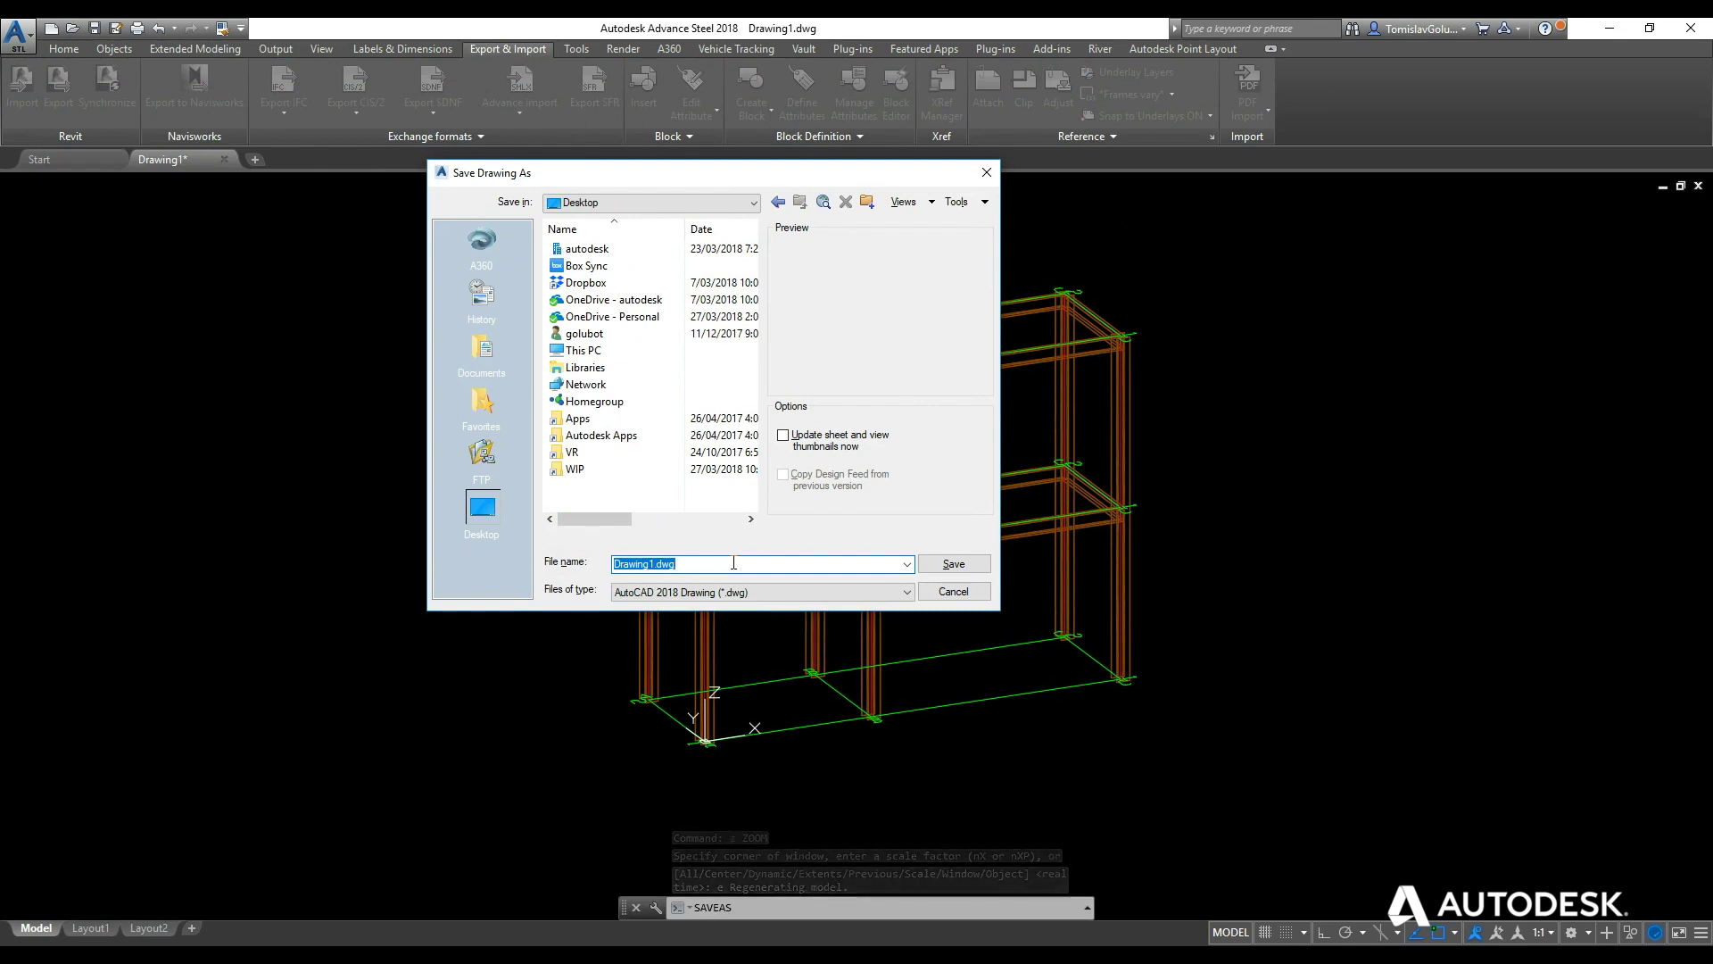
text(PlantASStructure)
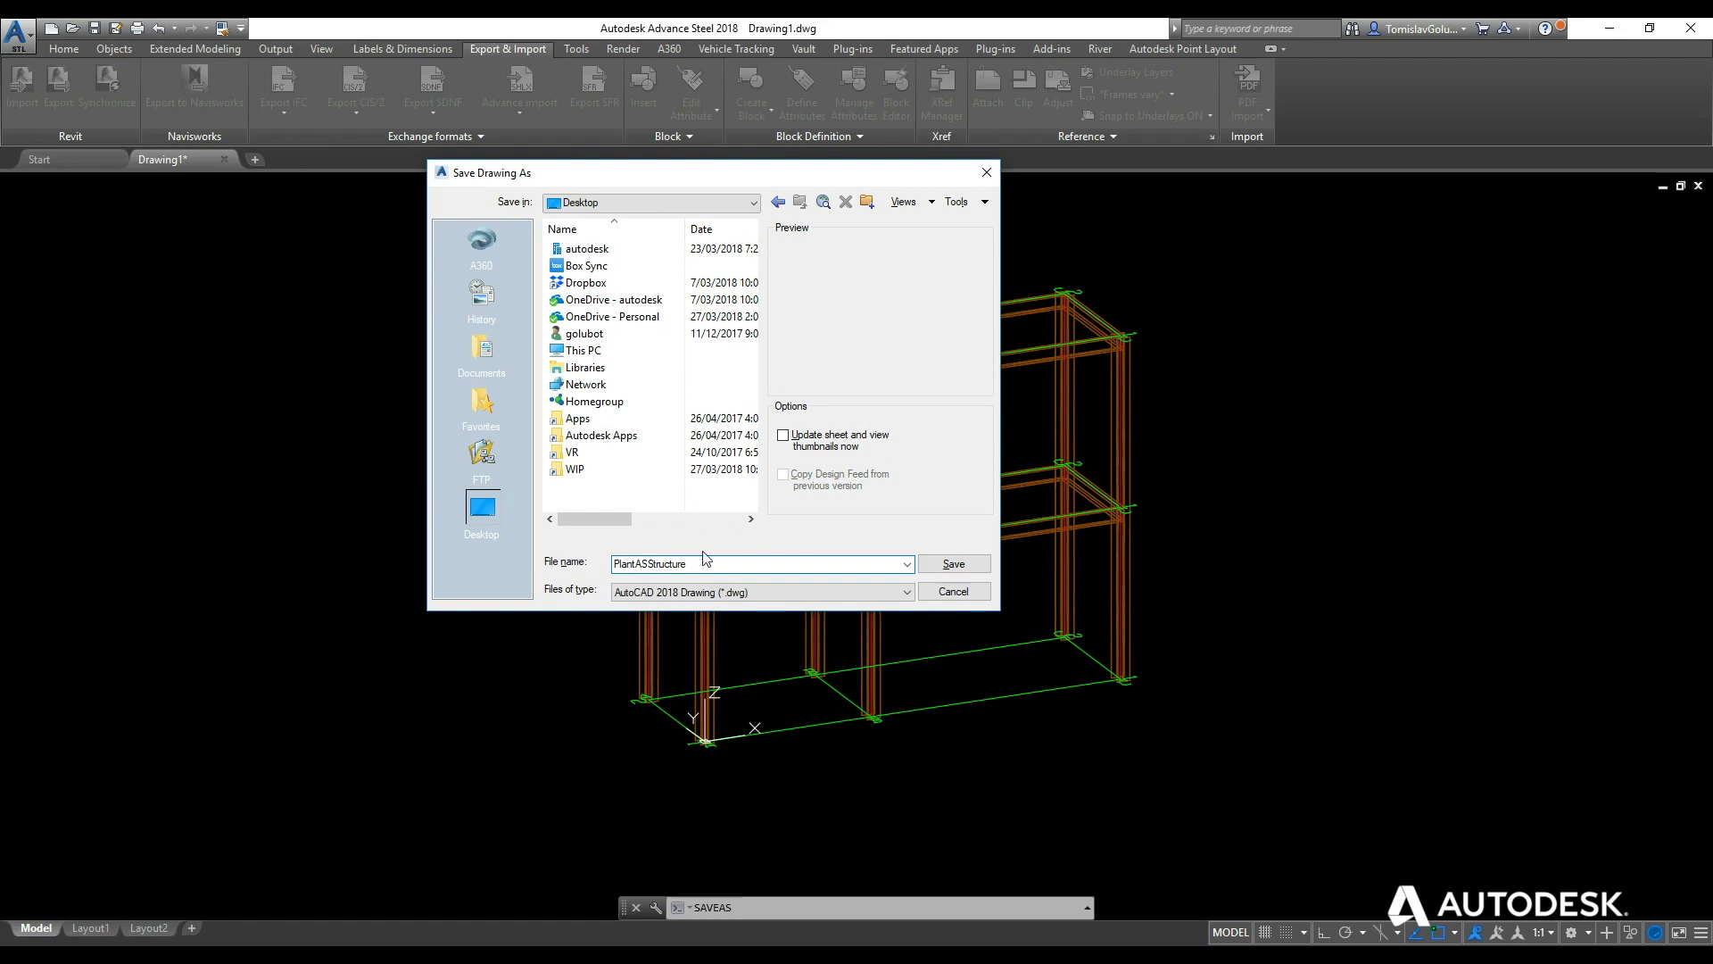
click(951, 567)
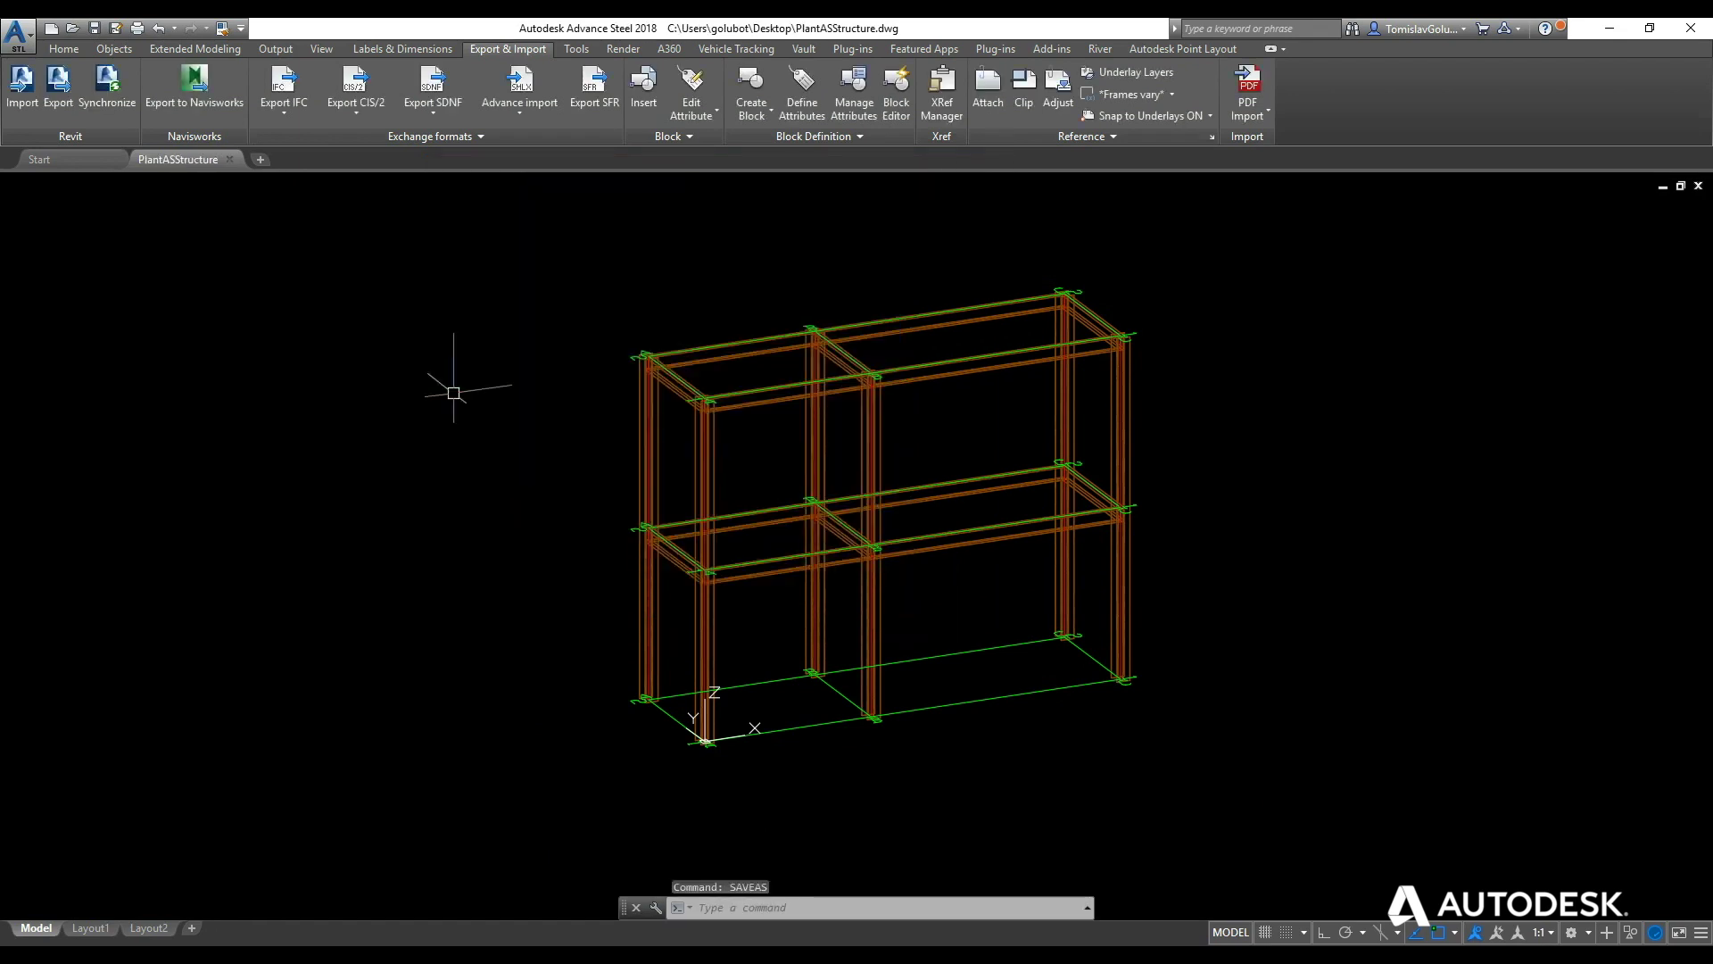
click(230, 159)
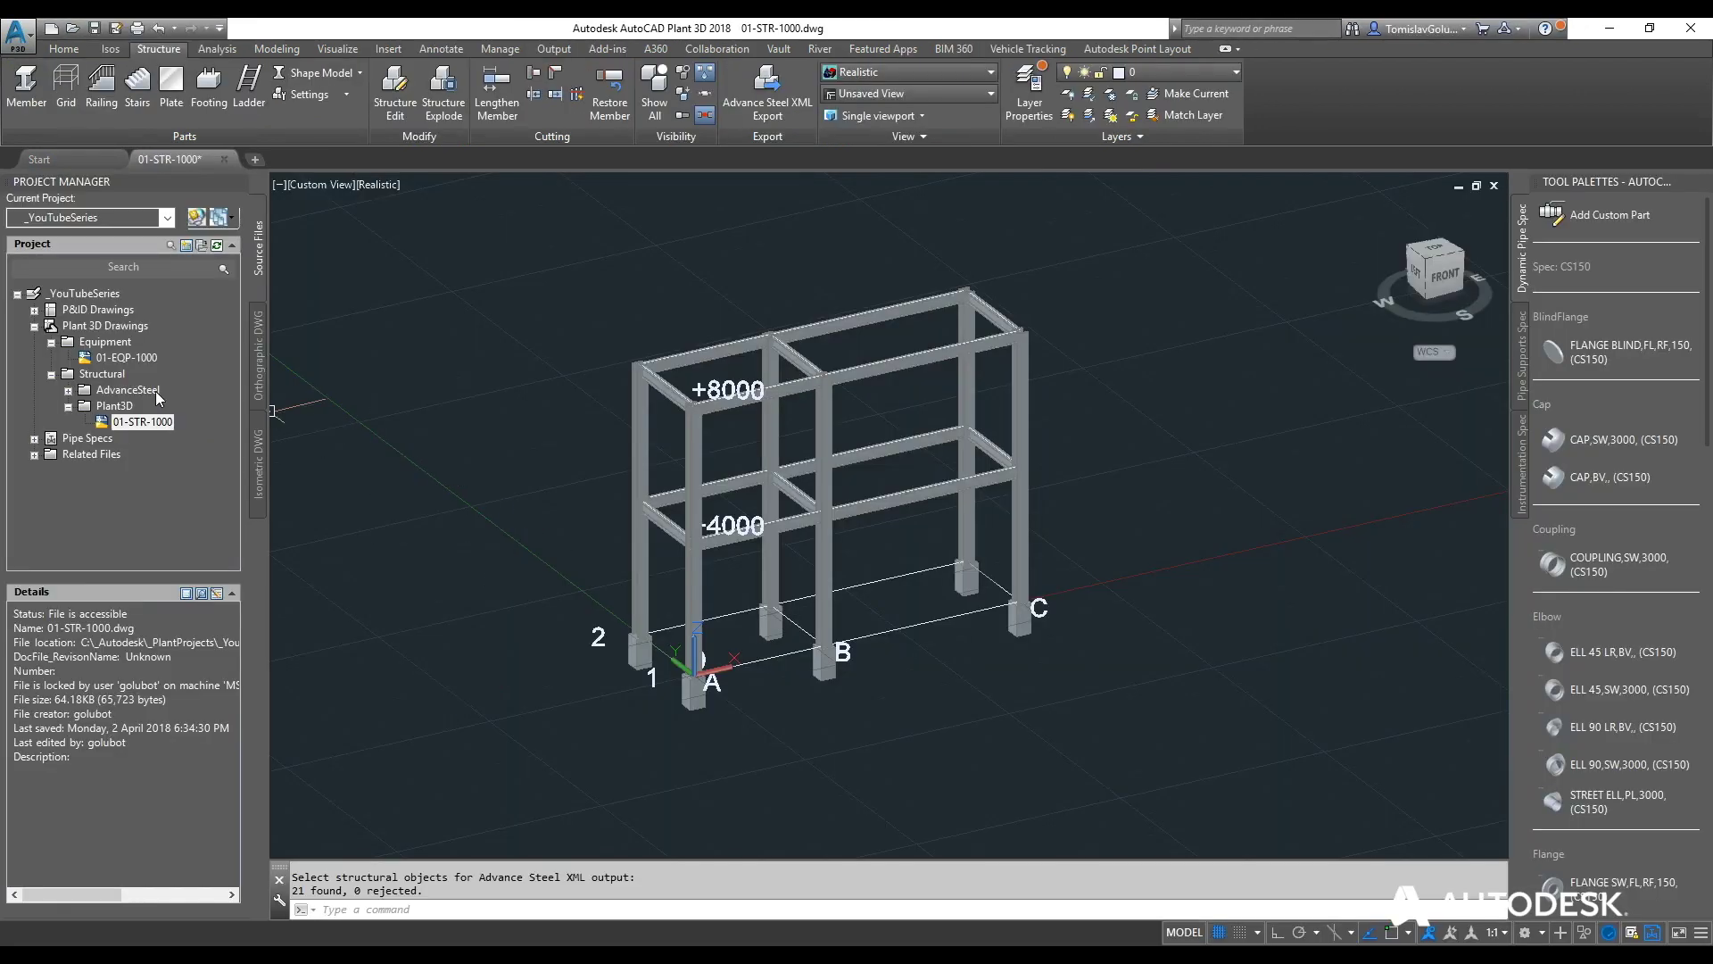
Switch to Plant 3D, copy PlantASStructure from the desktop into the project's AdvanceSteel folder, and briefly open the project copy.
click(127, 390)
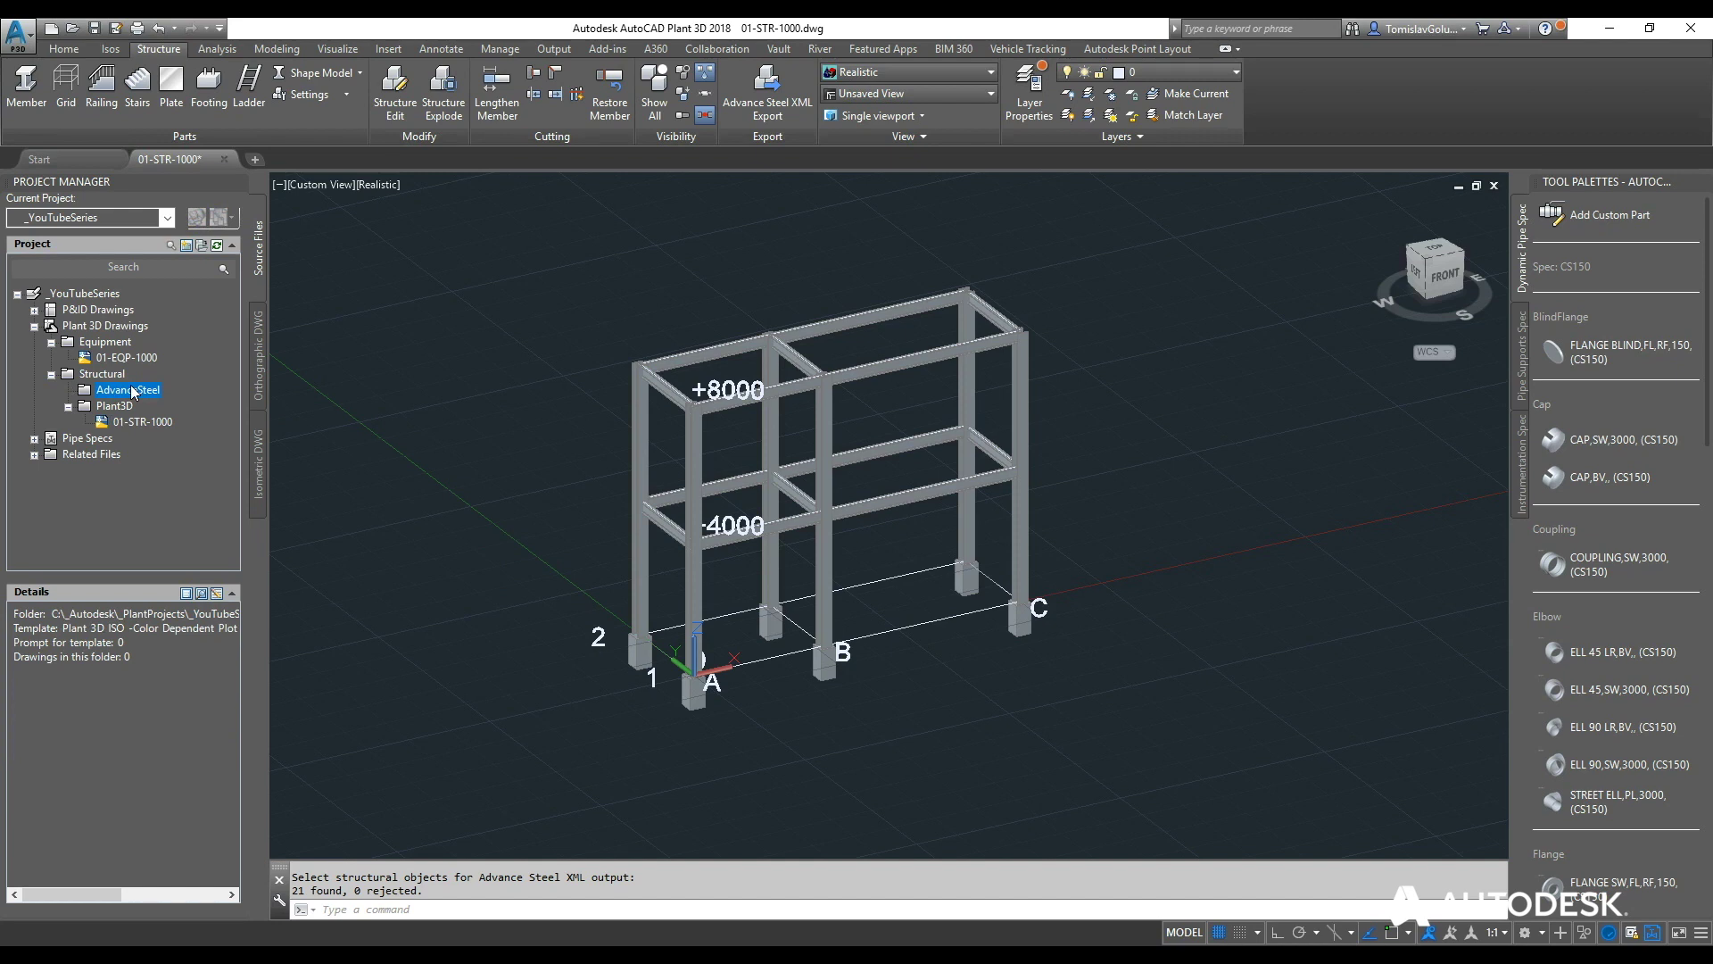
right_click(131, 390)
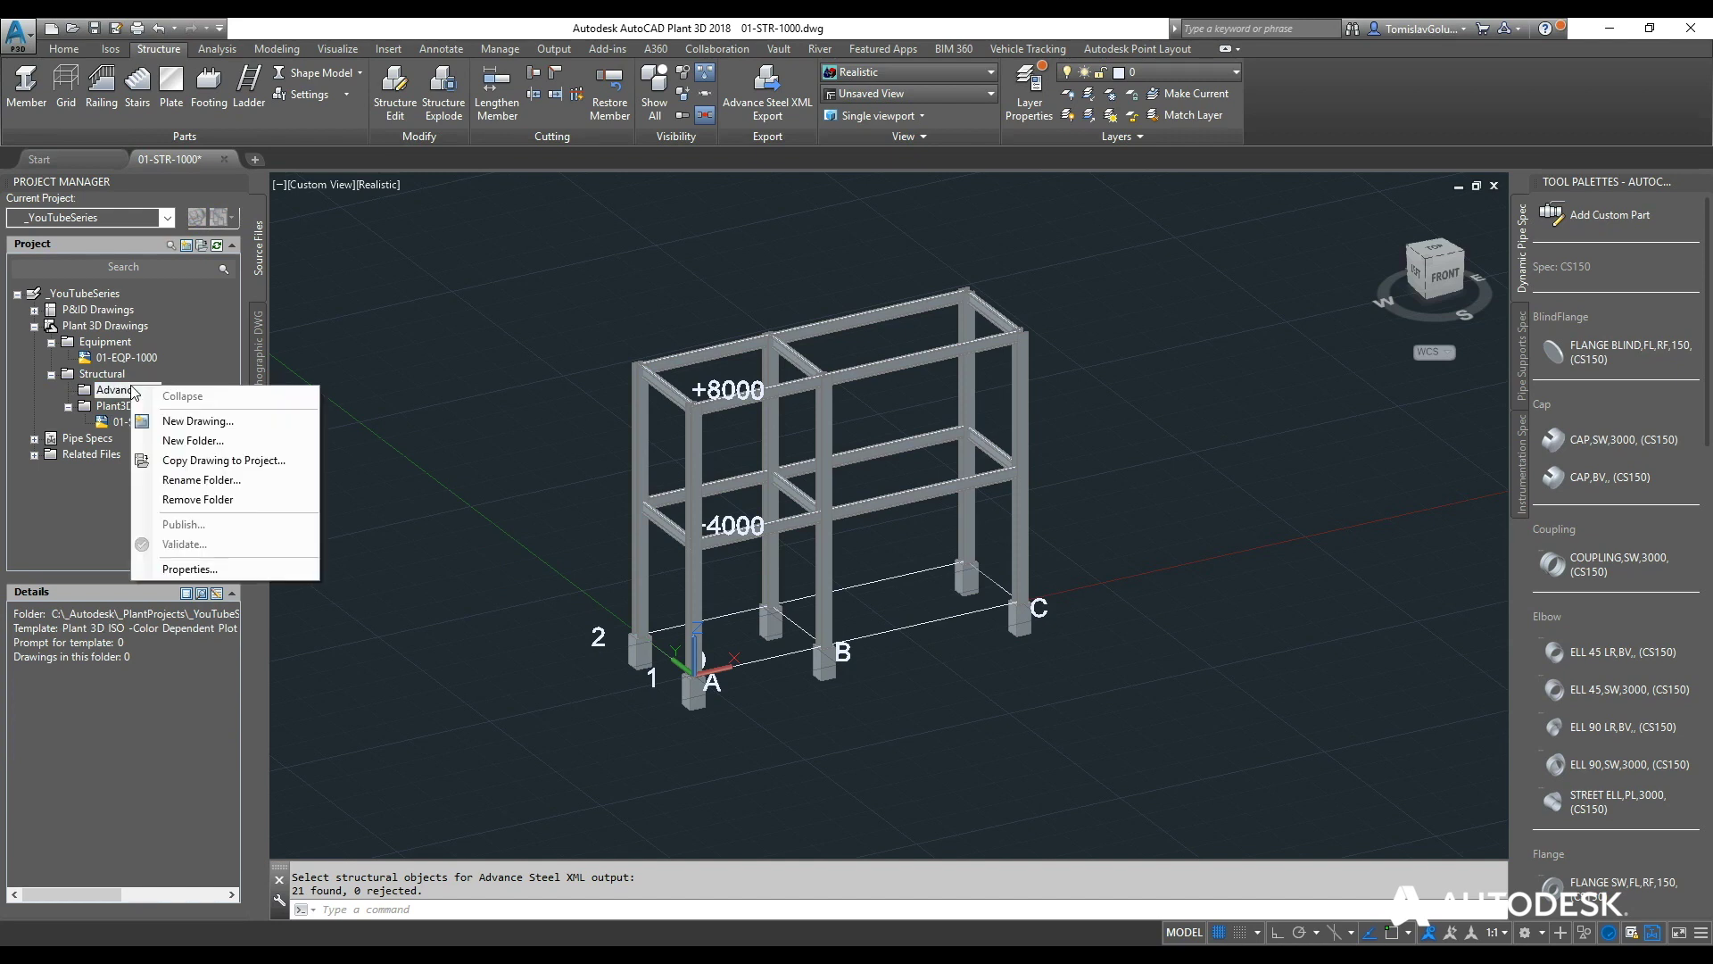
click(241, 462)
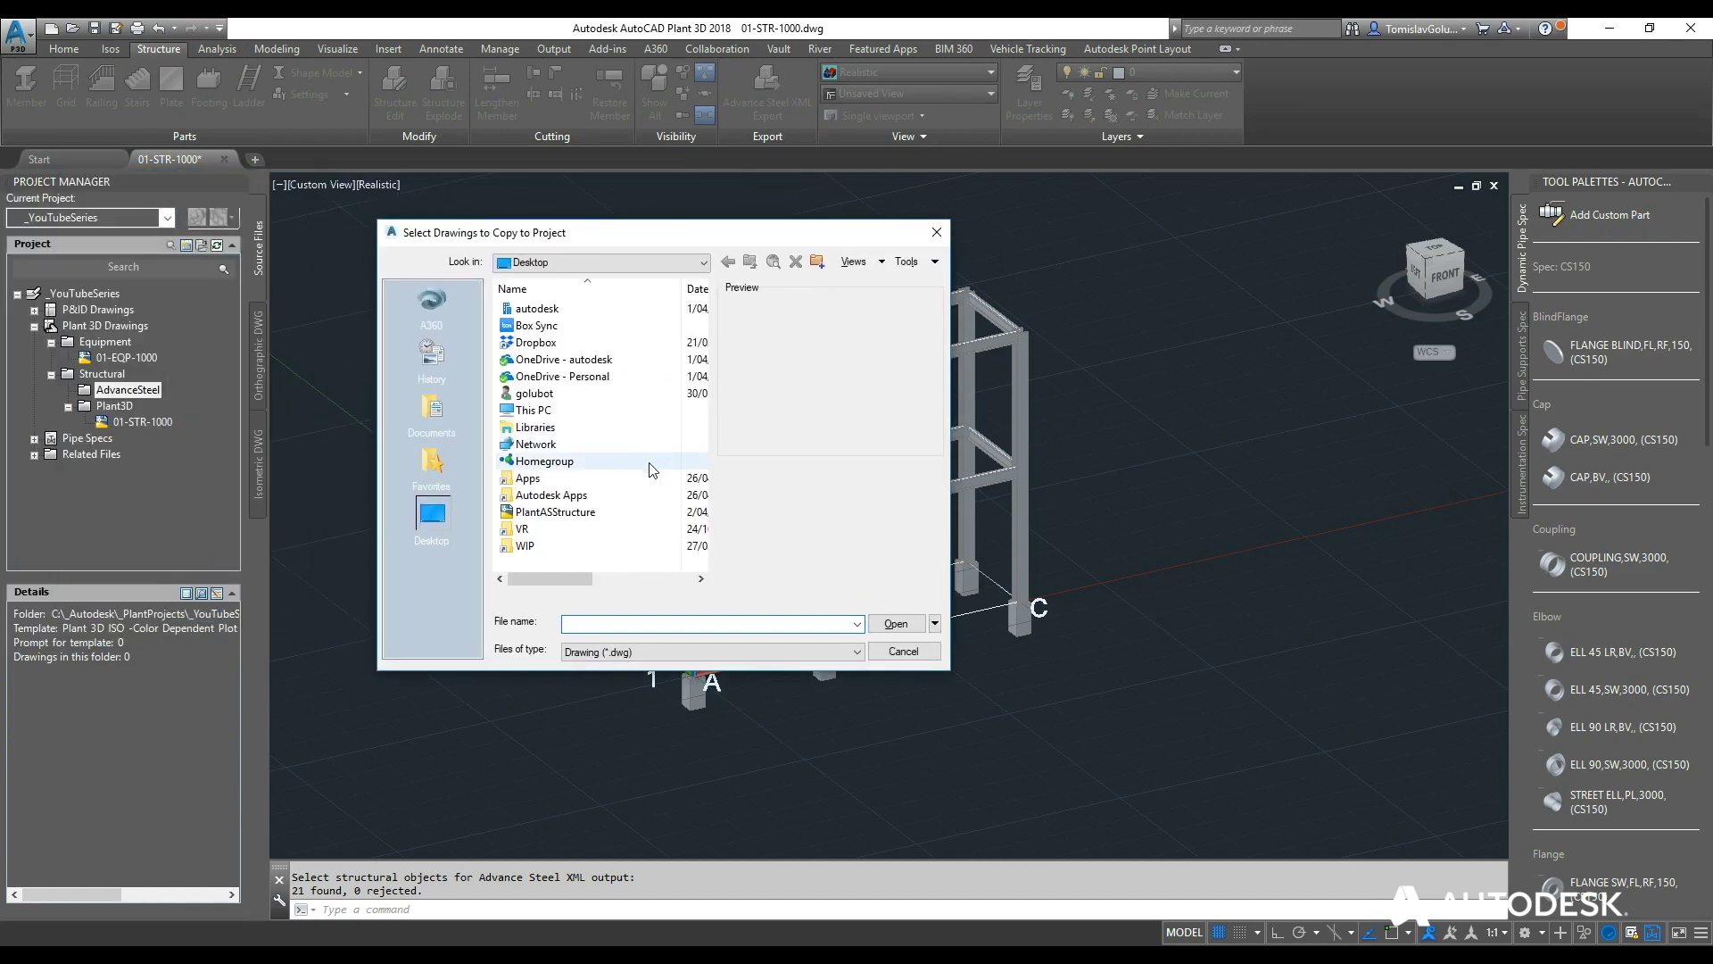
click(629, 514)
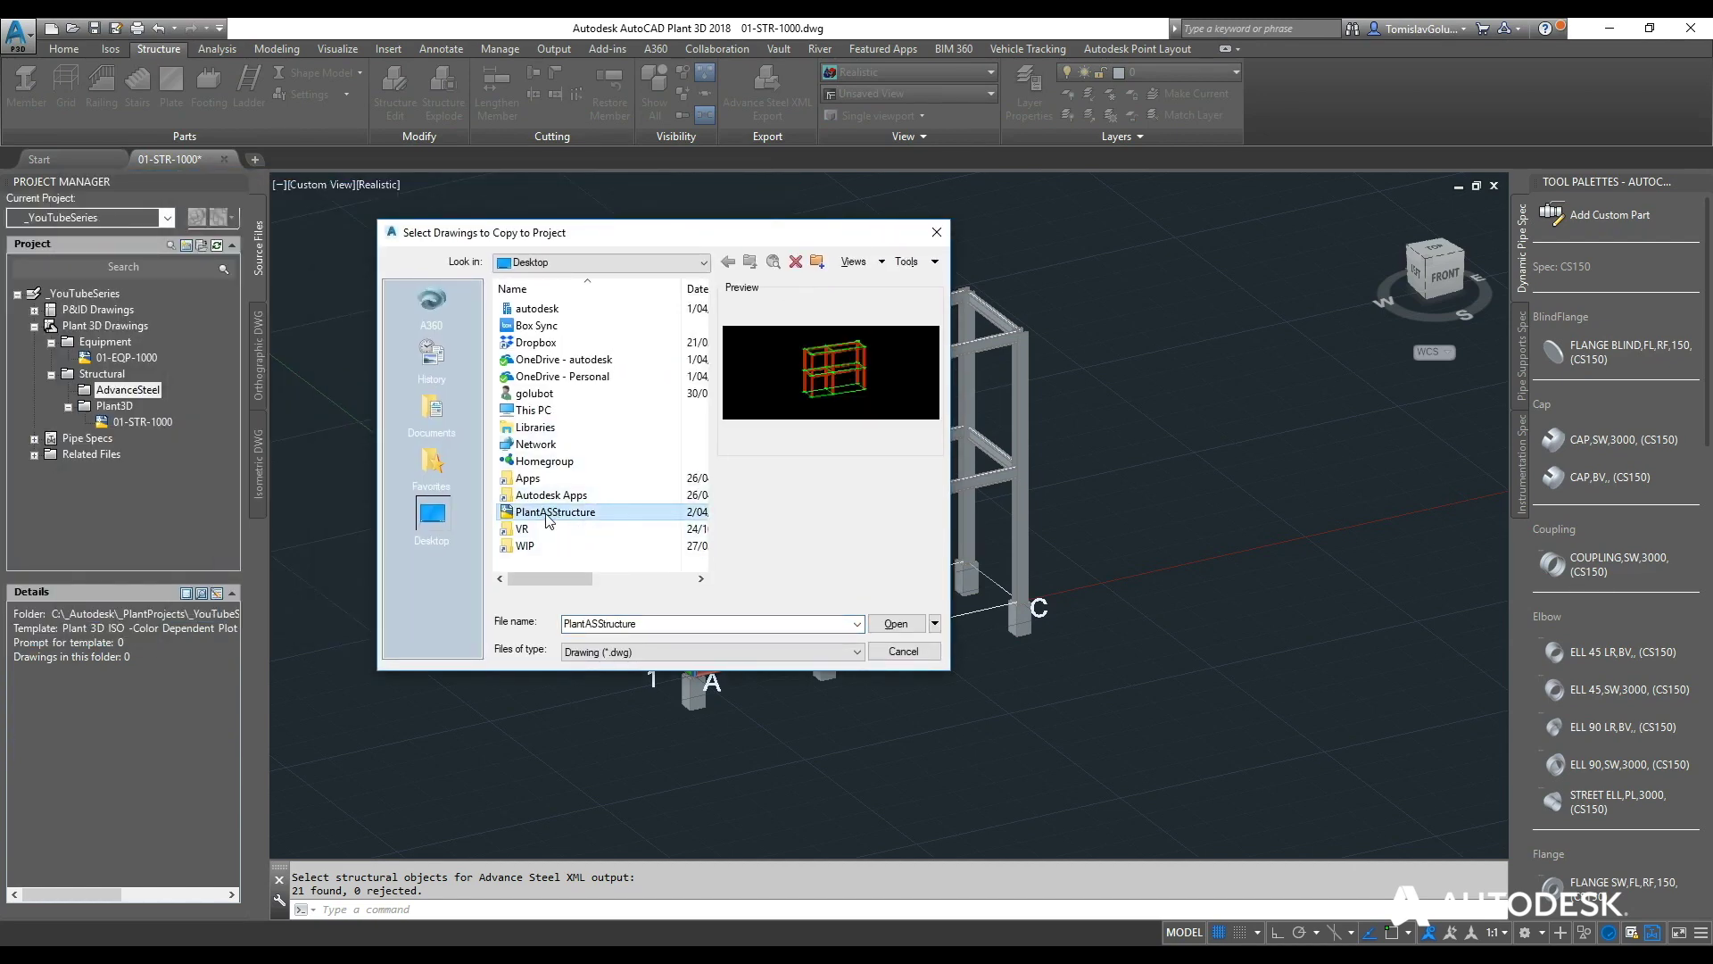
click(896, 623)
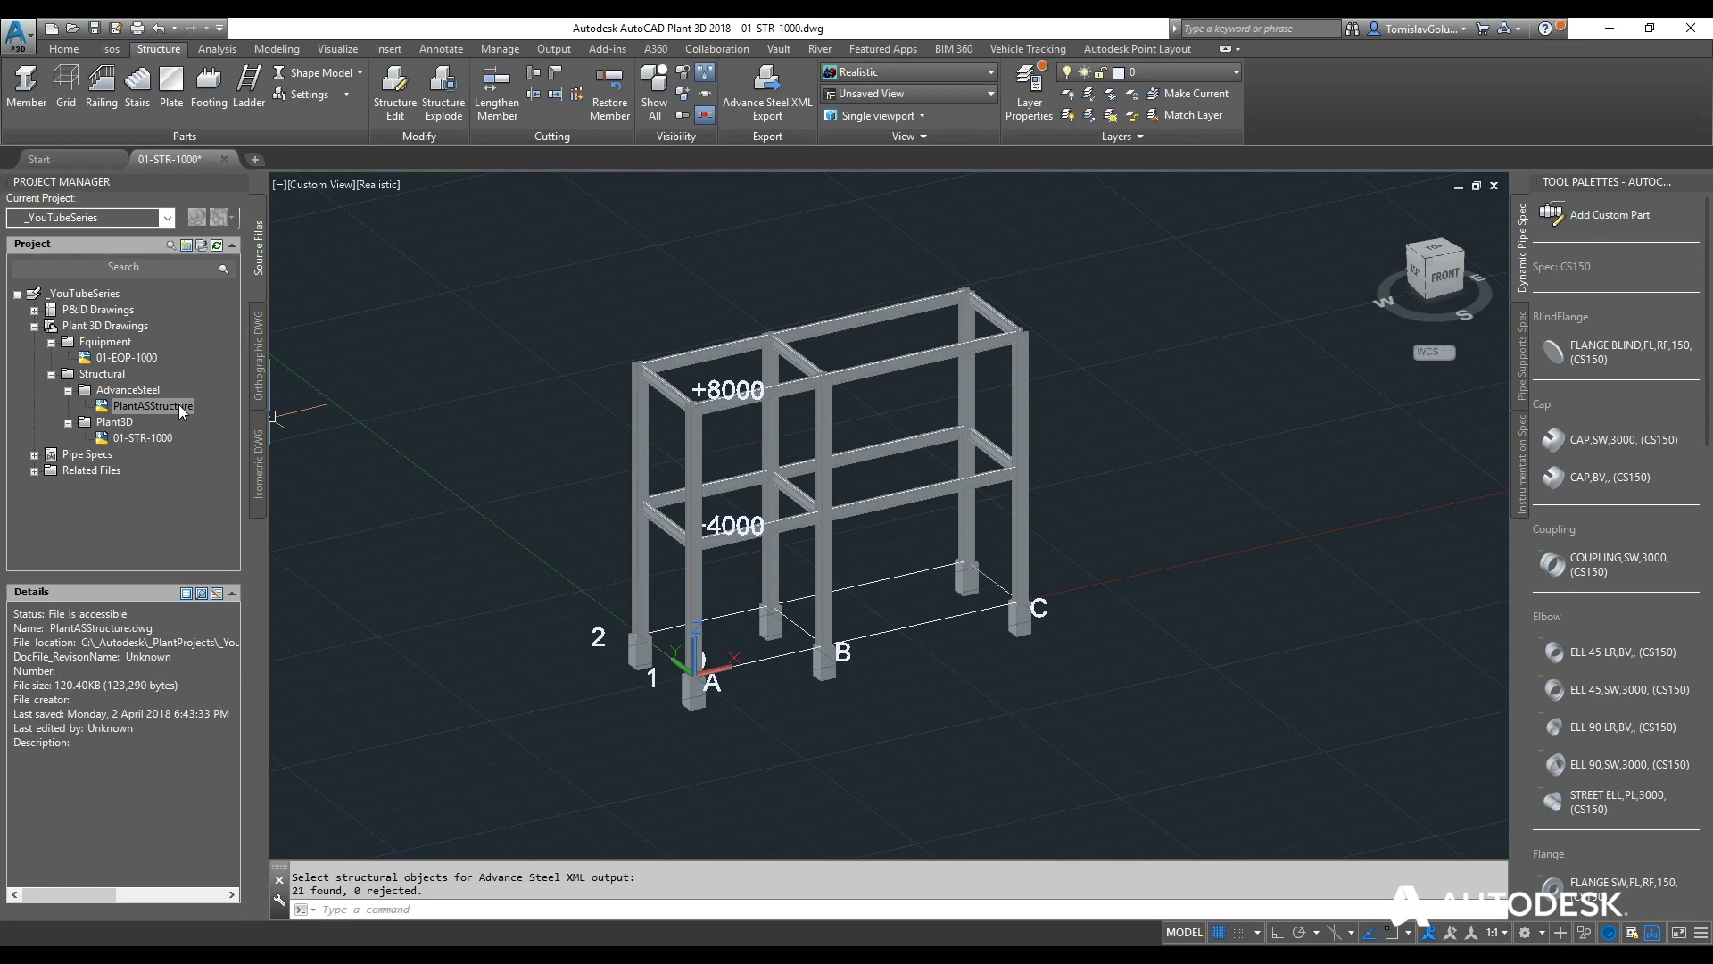
double_click(154, 406)
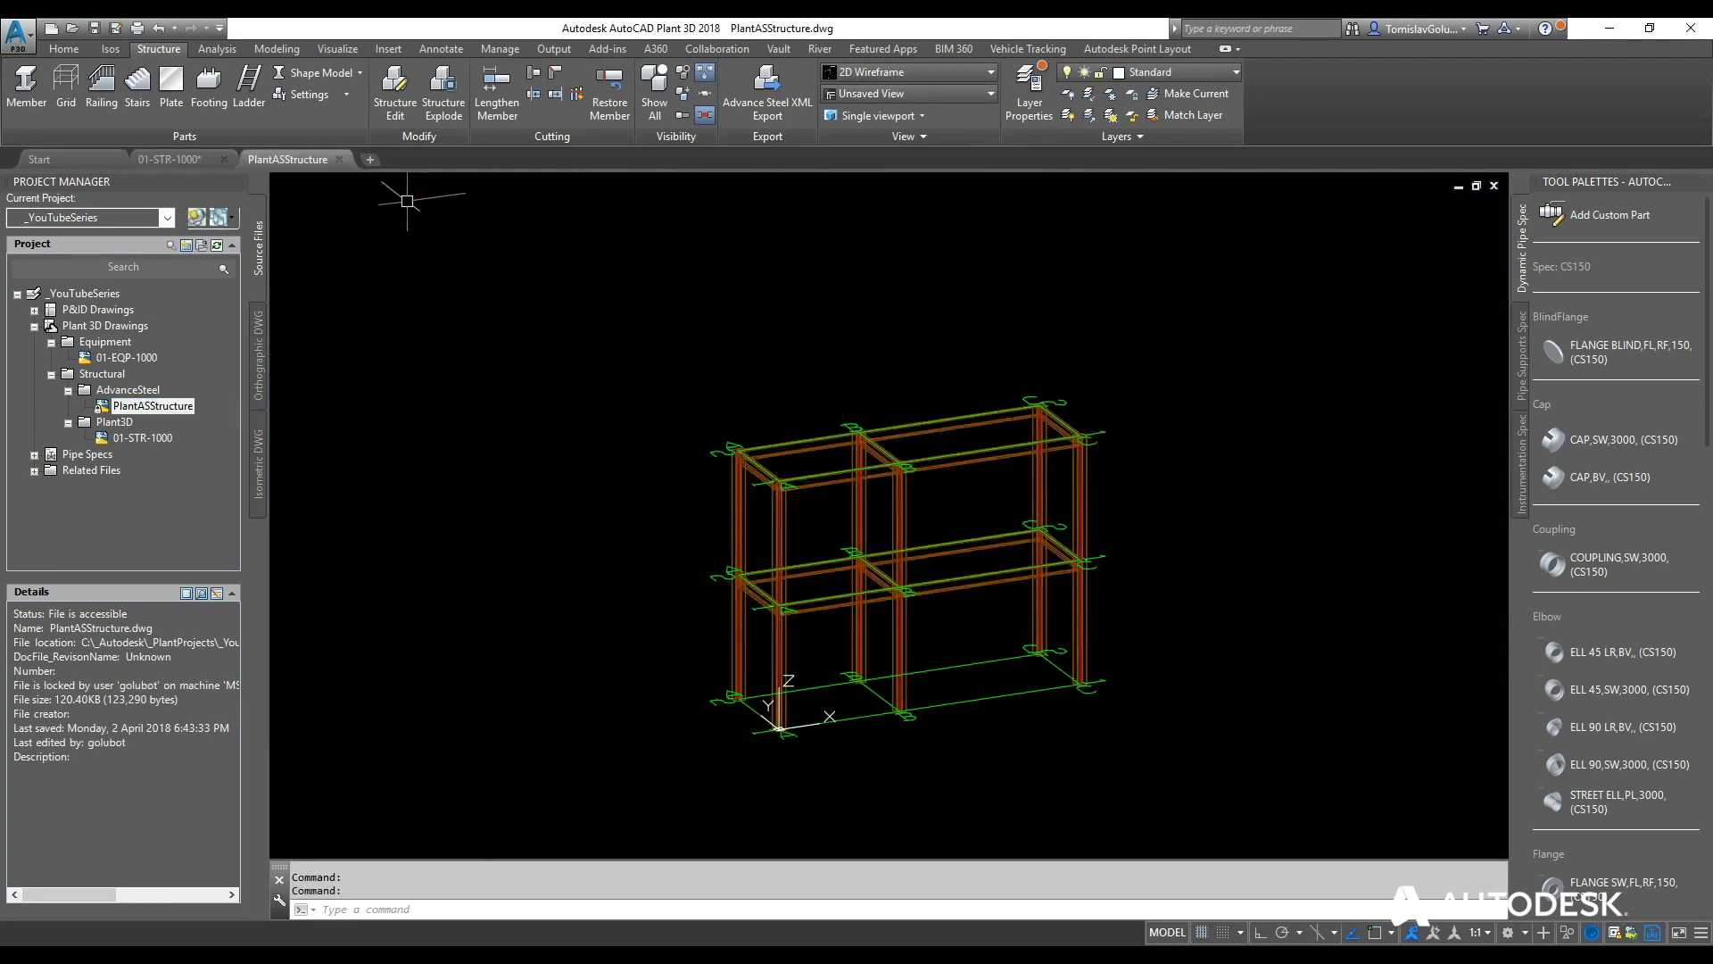
click(339, 159)
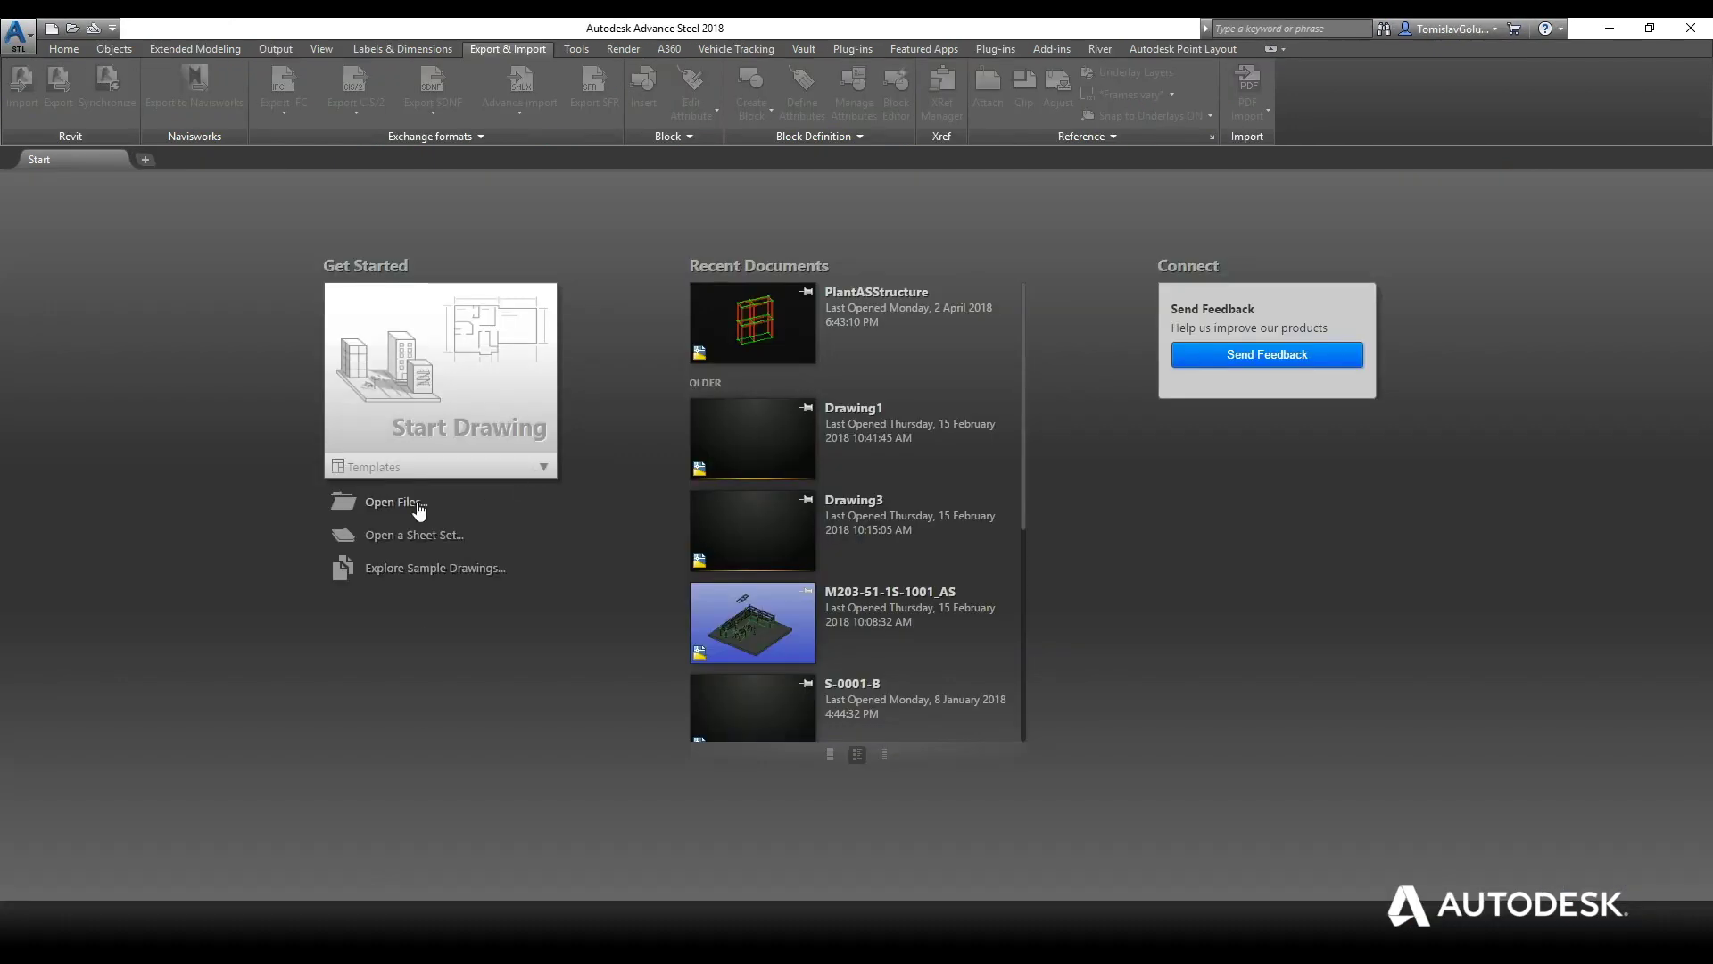
Switch to Advance Steel and open PlantASStructure from the _YouTubeSeries project folder Plant 3D Models\Structural\AdvanceSteel on the C: drive.
click(406, 503)
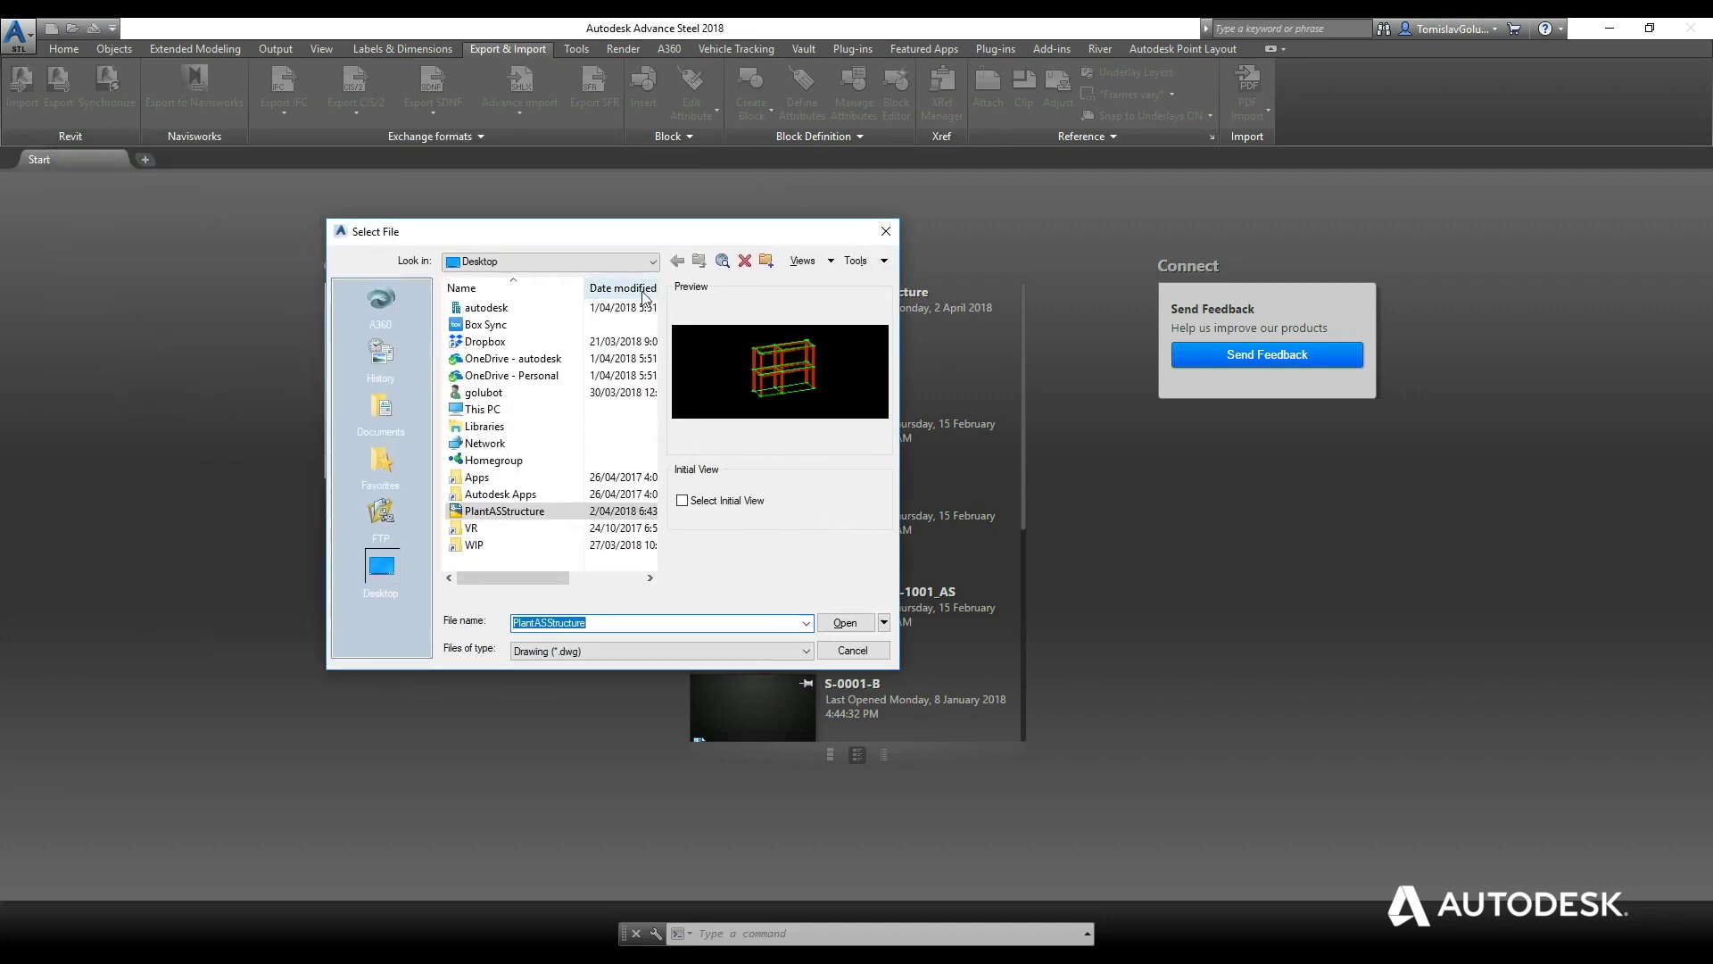
double_click(520, 414)
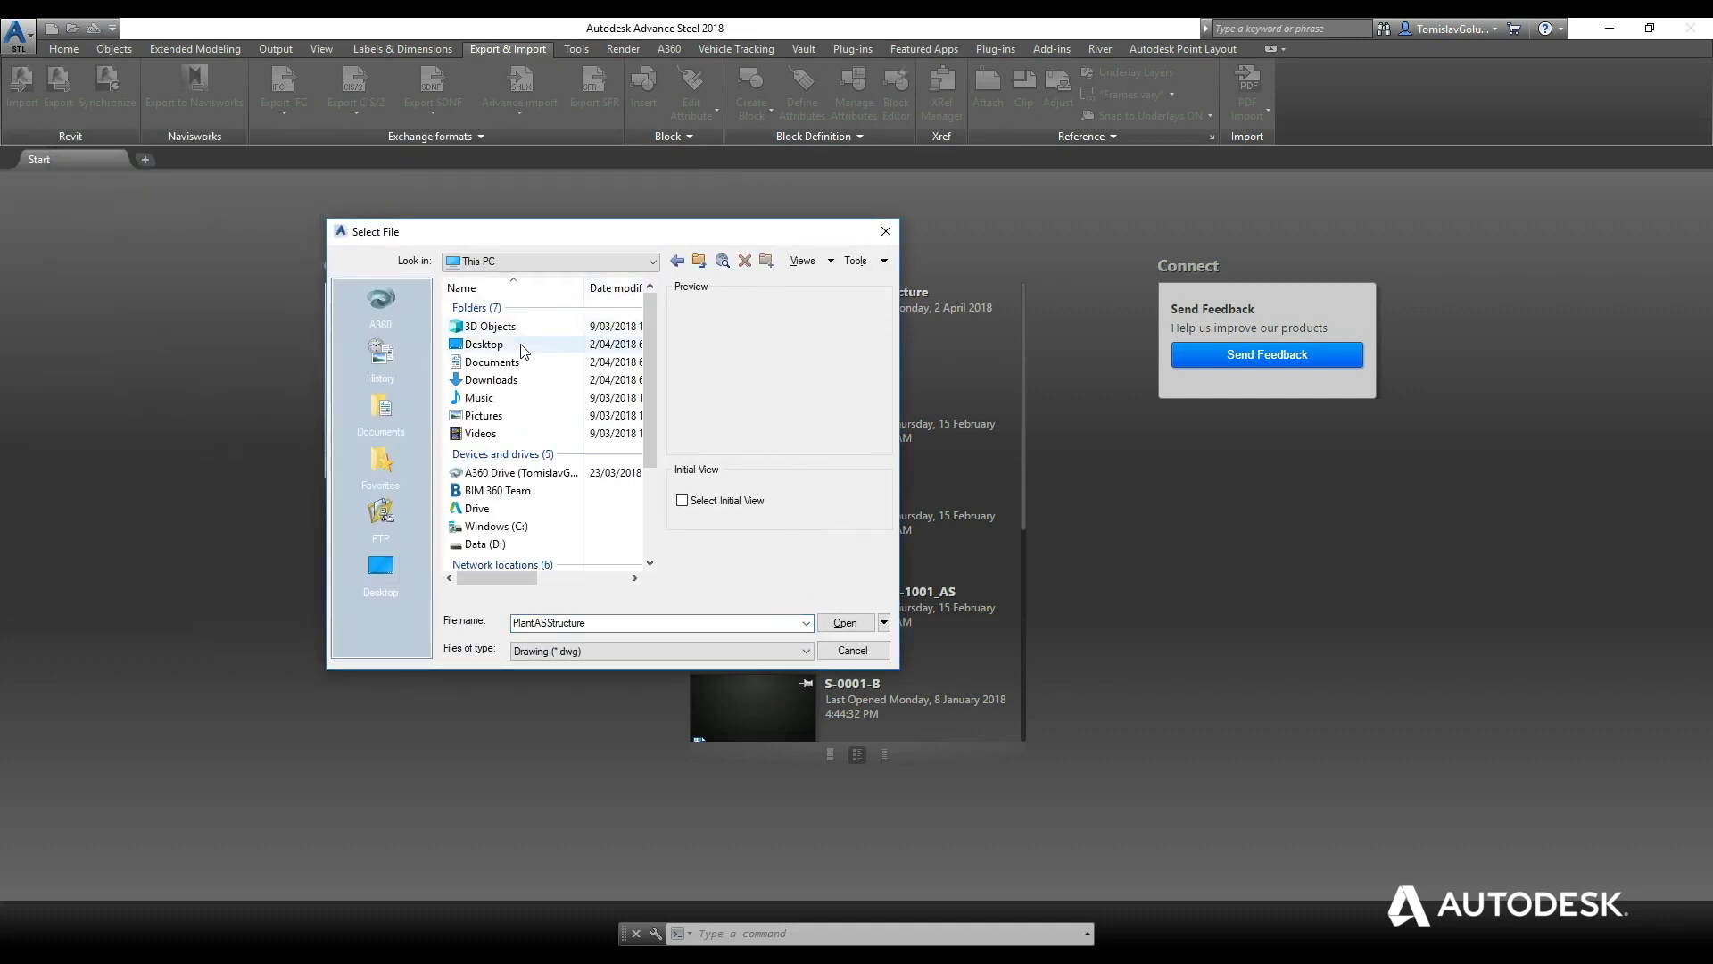
double_click(544, 532)
double_click(528, 308)
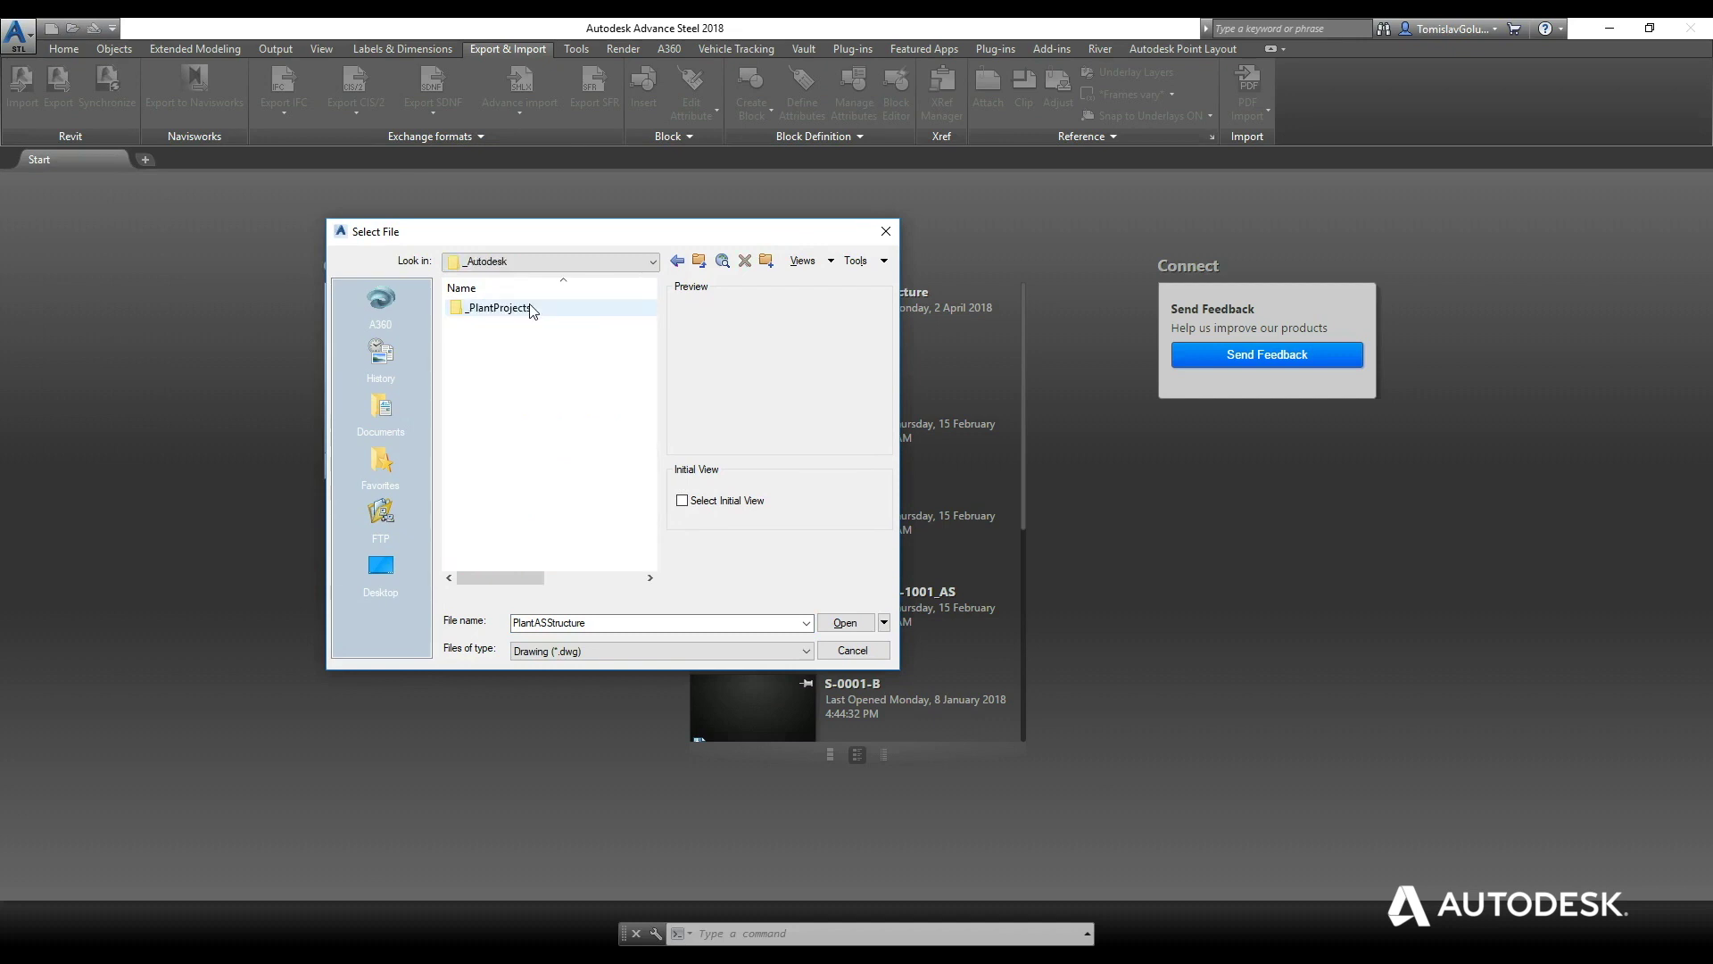
double_click(531, 309)
double_click(531, 309)
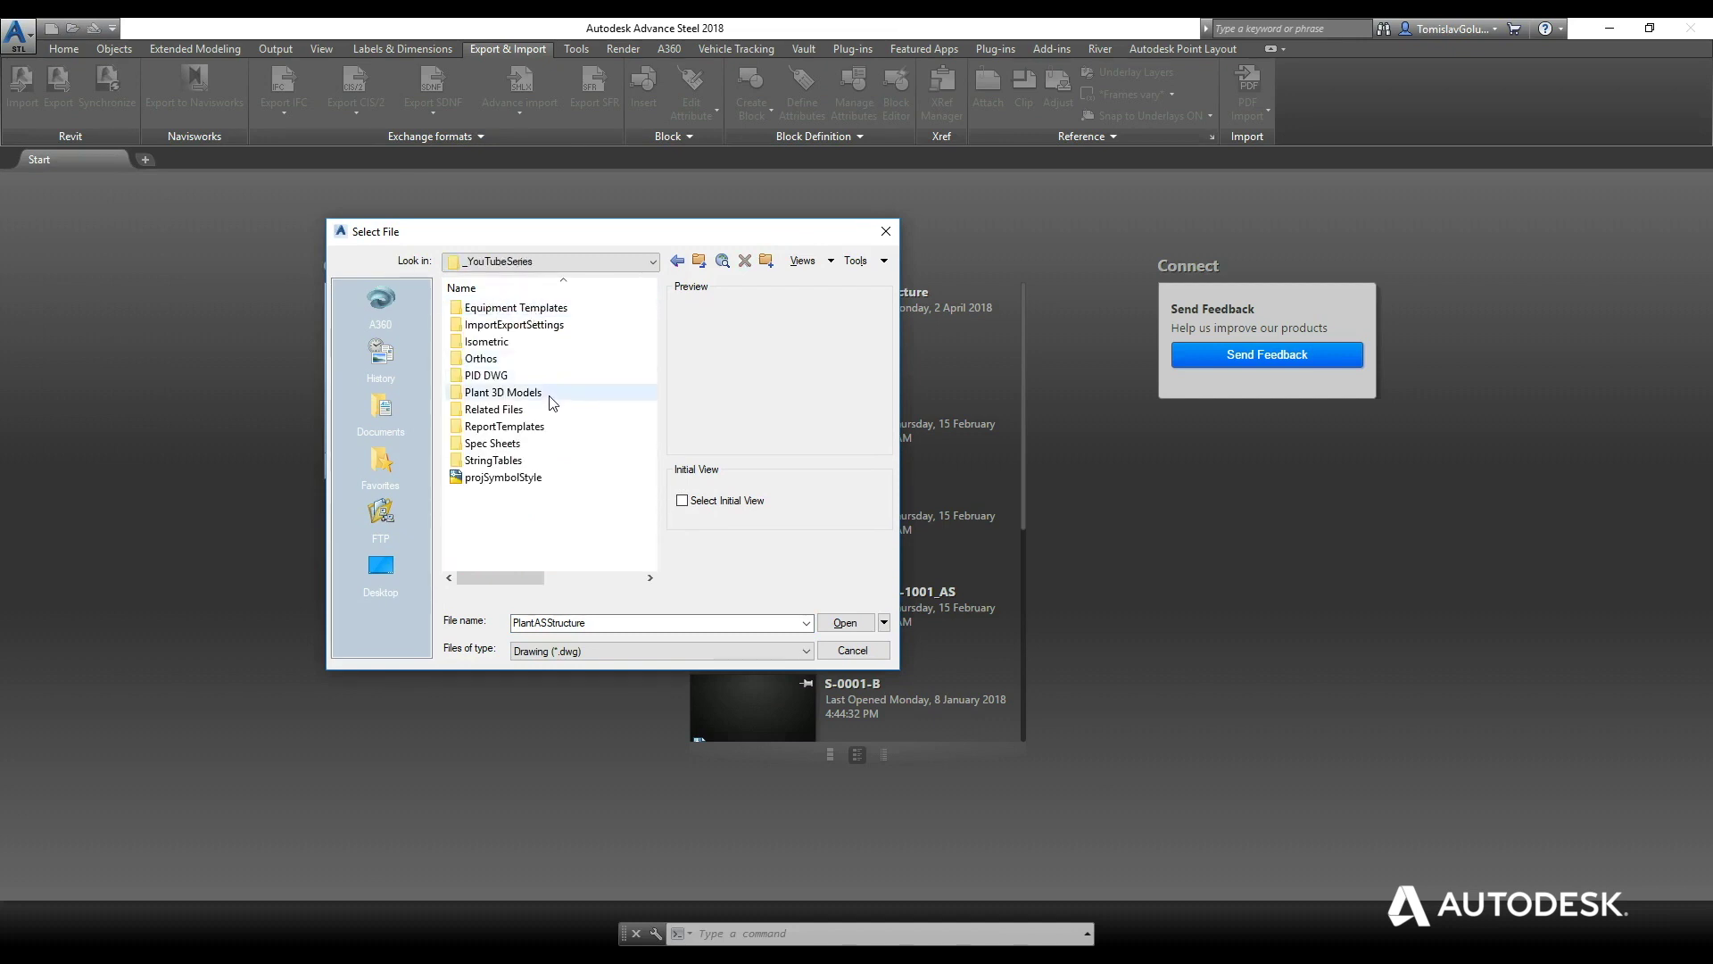
double_click(548, 389)
double_click(522, 323)
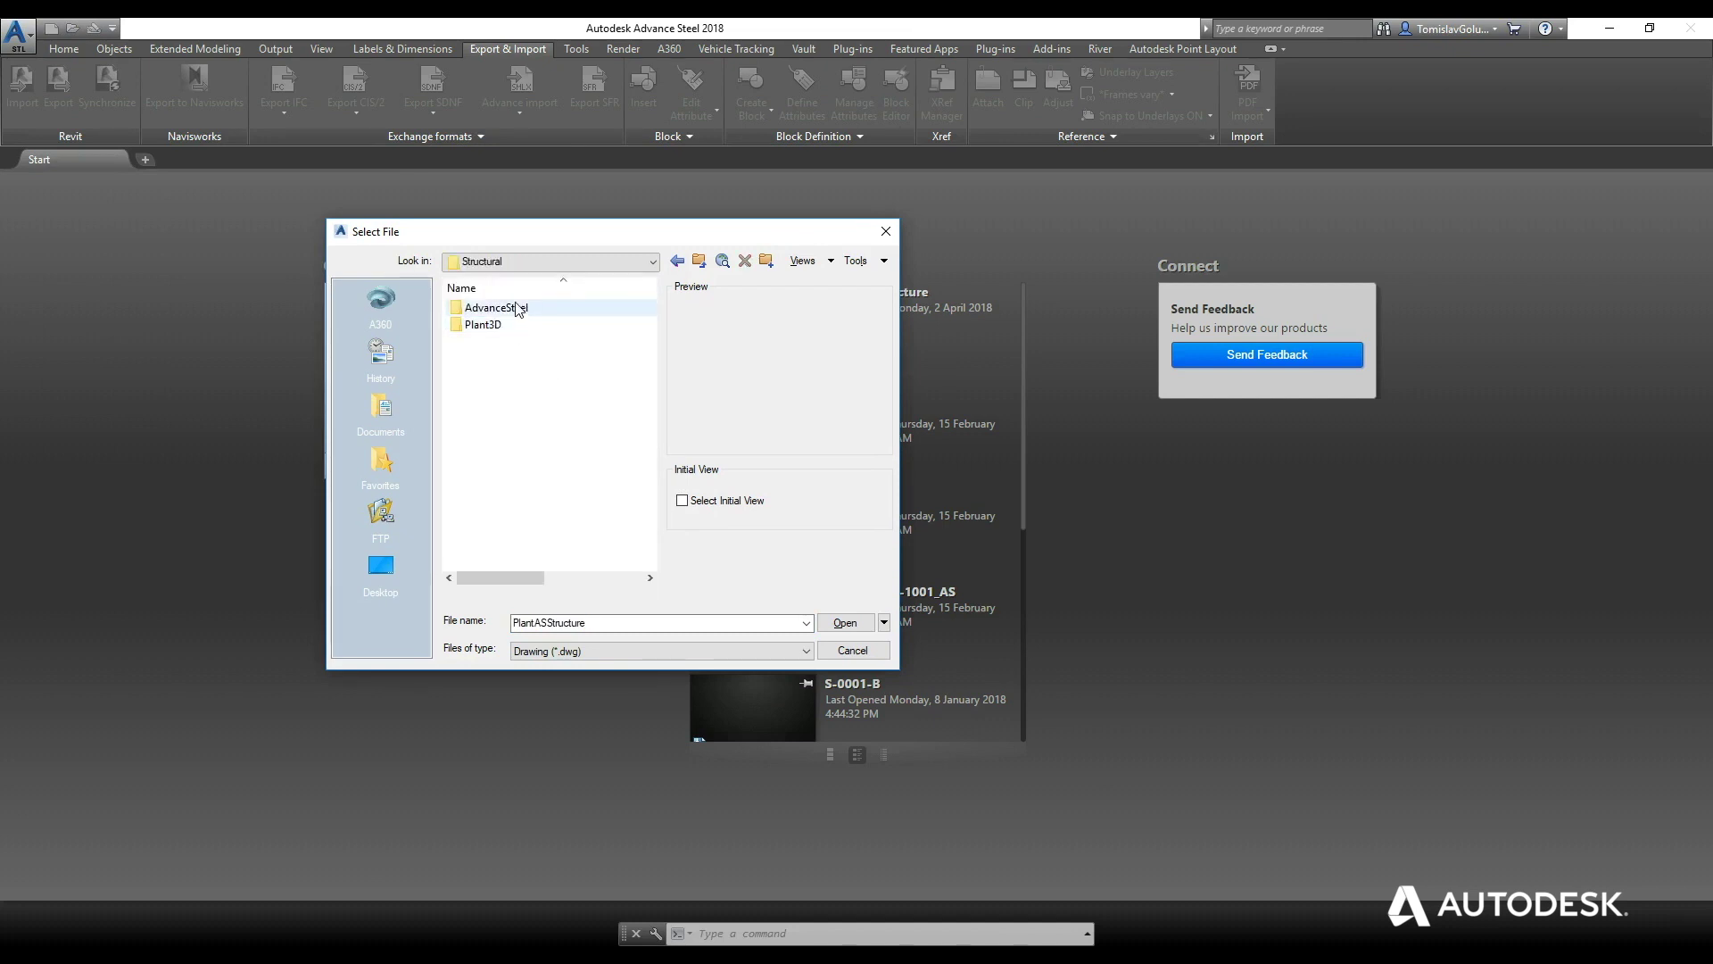
double_click(520, 308)
double_click(524, 311)
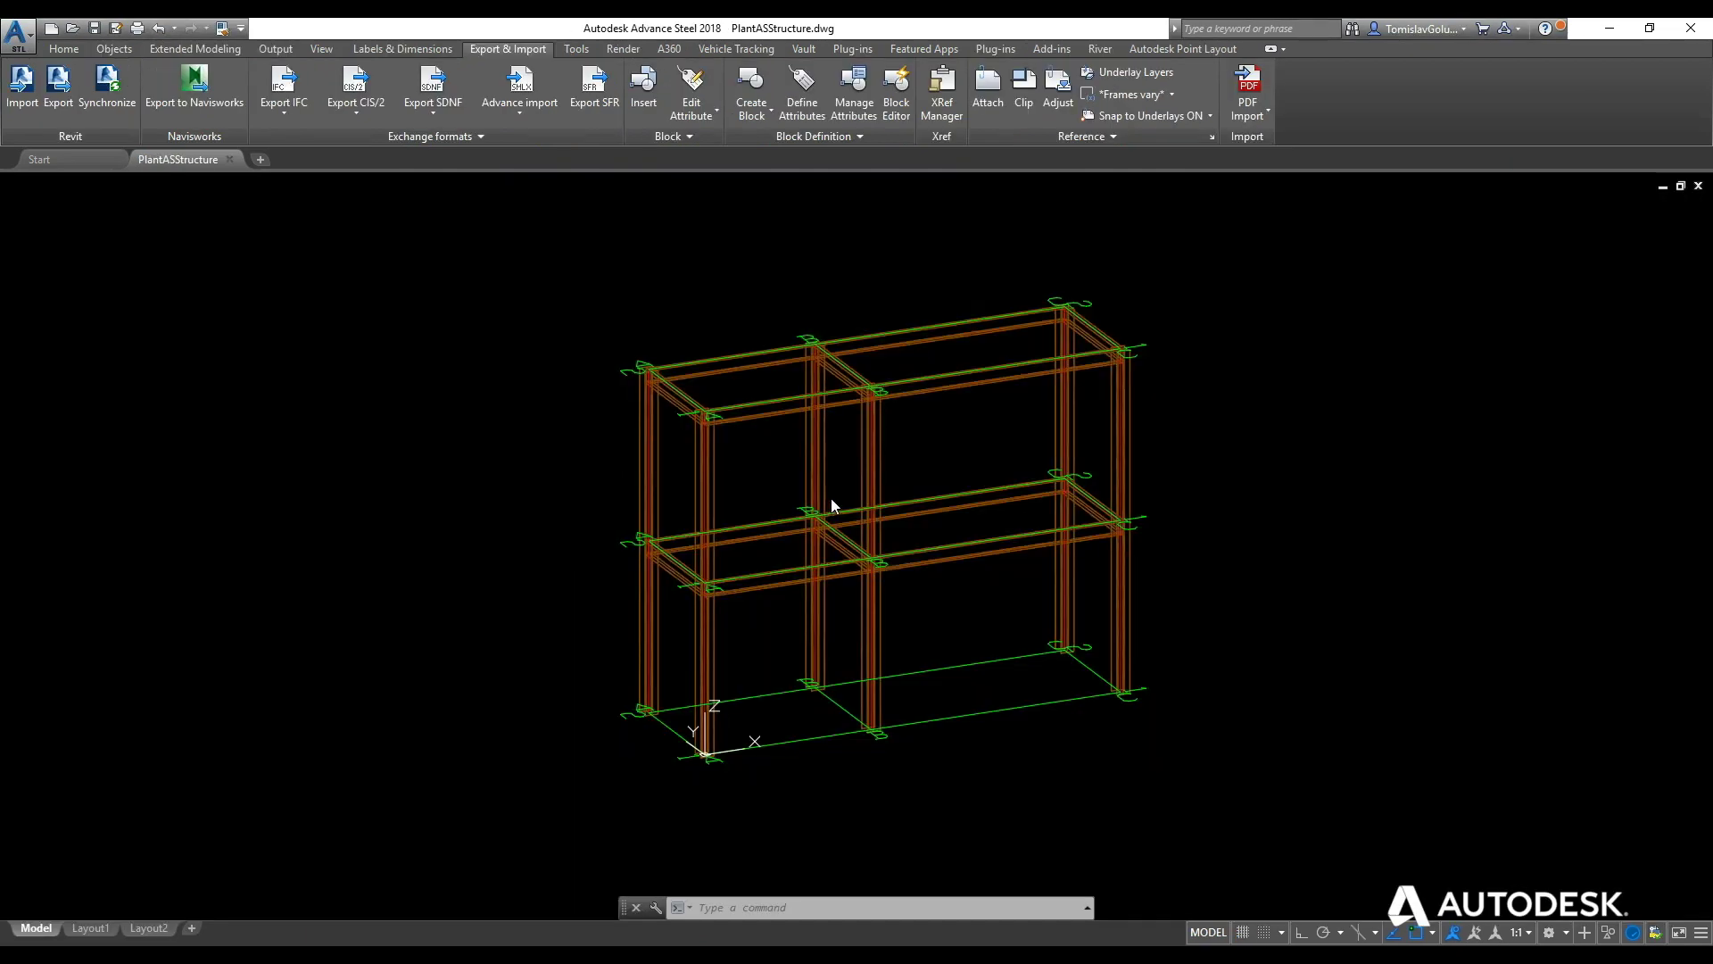
Display the steel frame in the Realistic visual style.
click(134, 185)
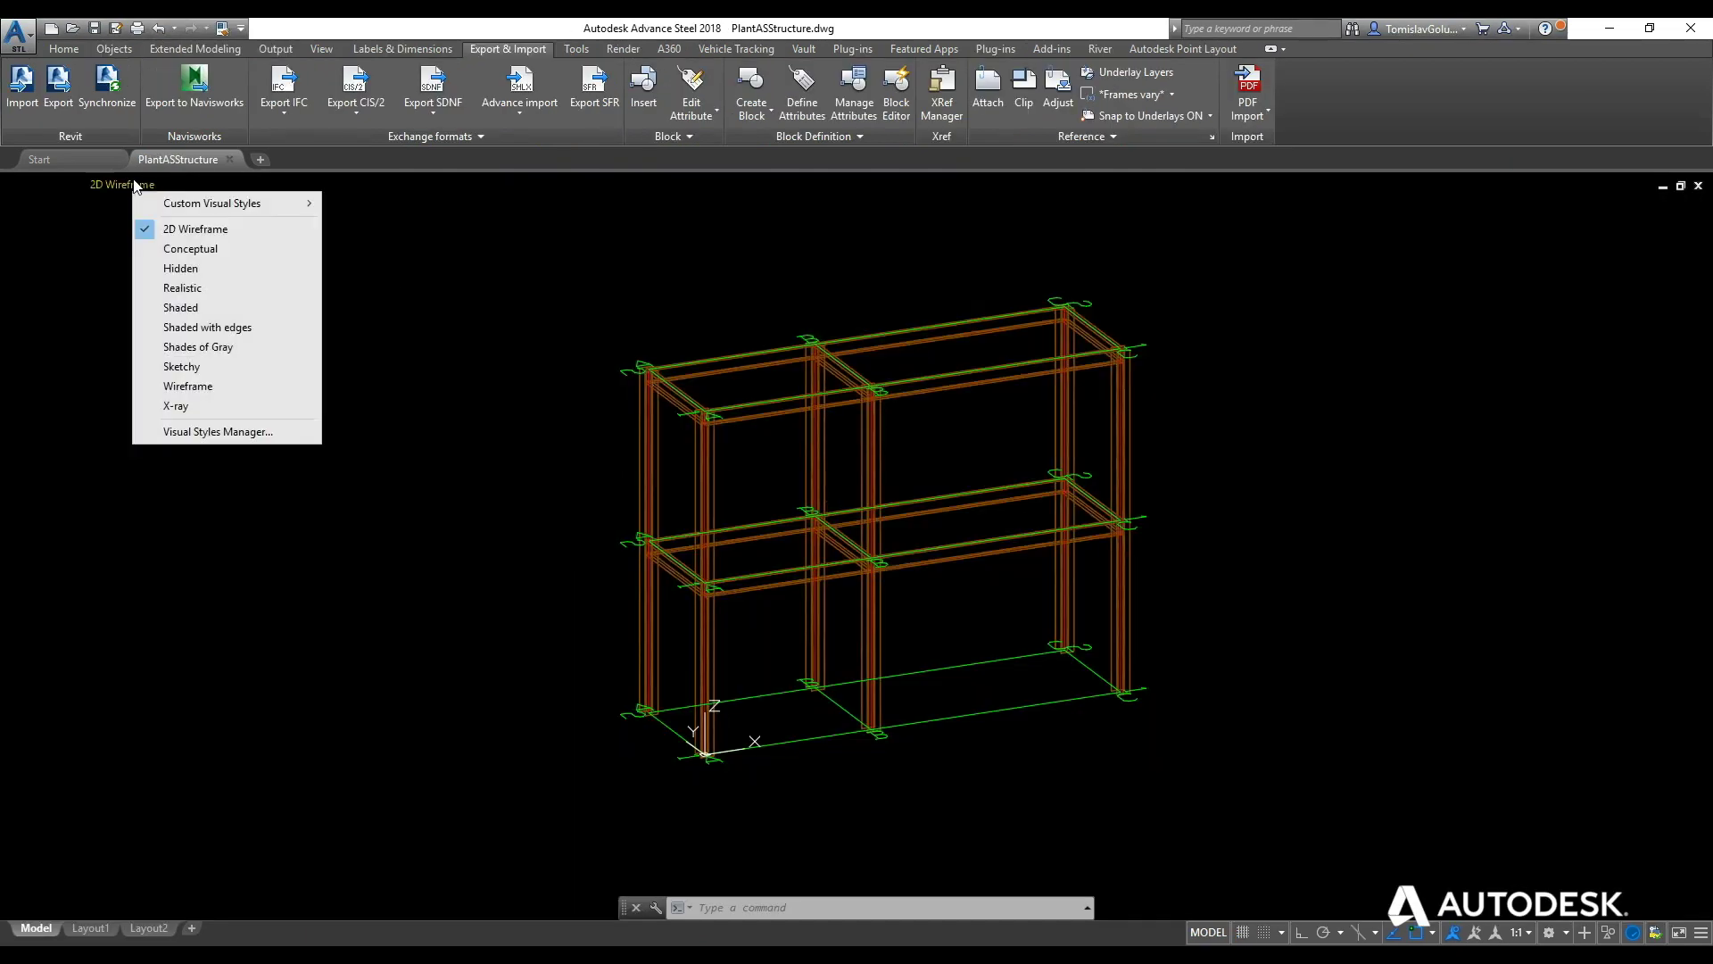
click(176, 284)
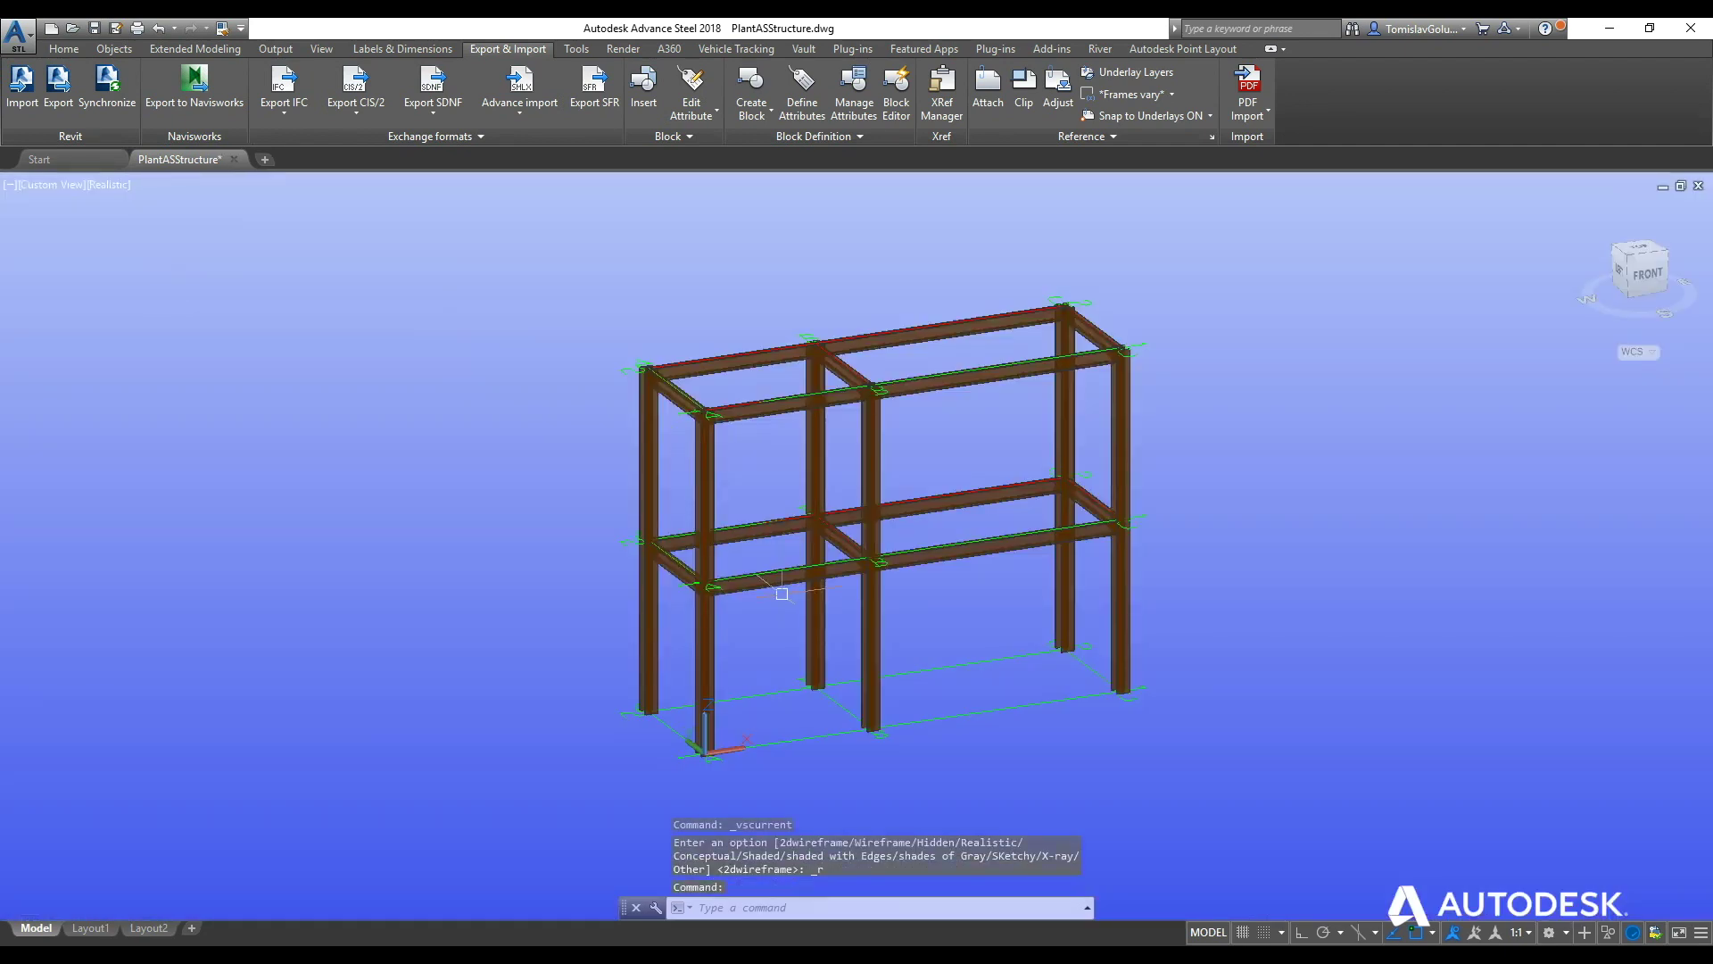
scroll(764, 590, up, 5)
scroll(776, 527, up, 2)
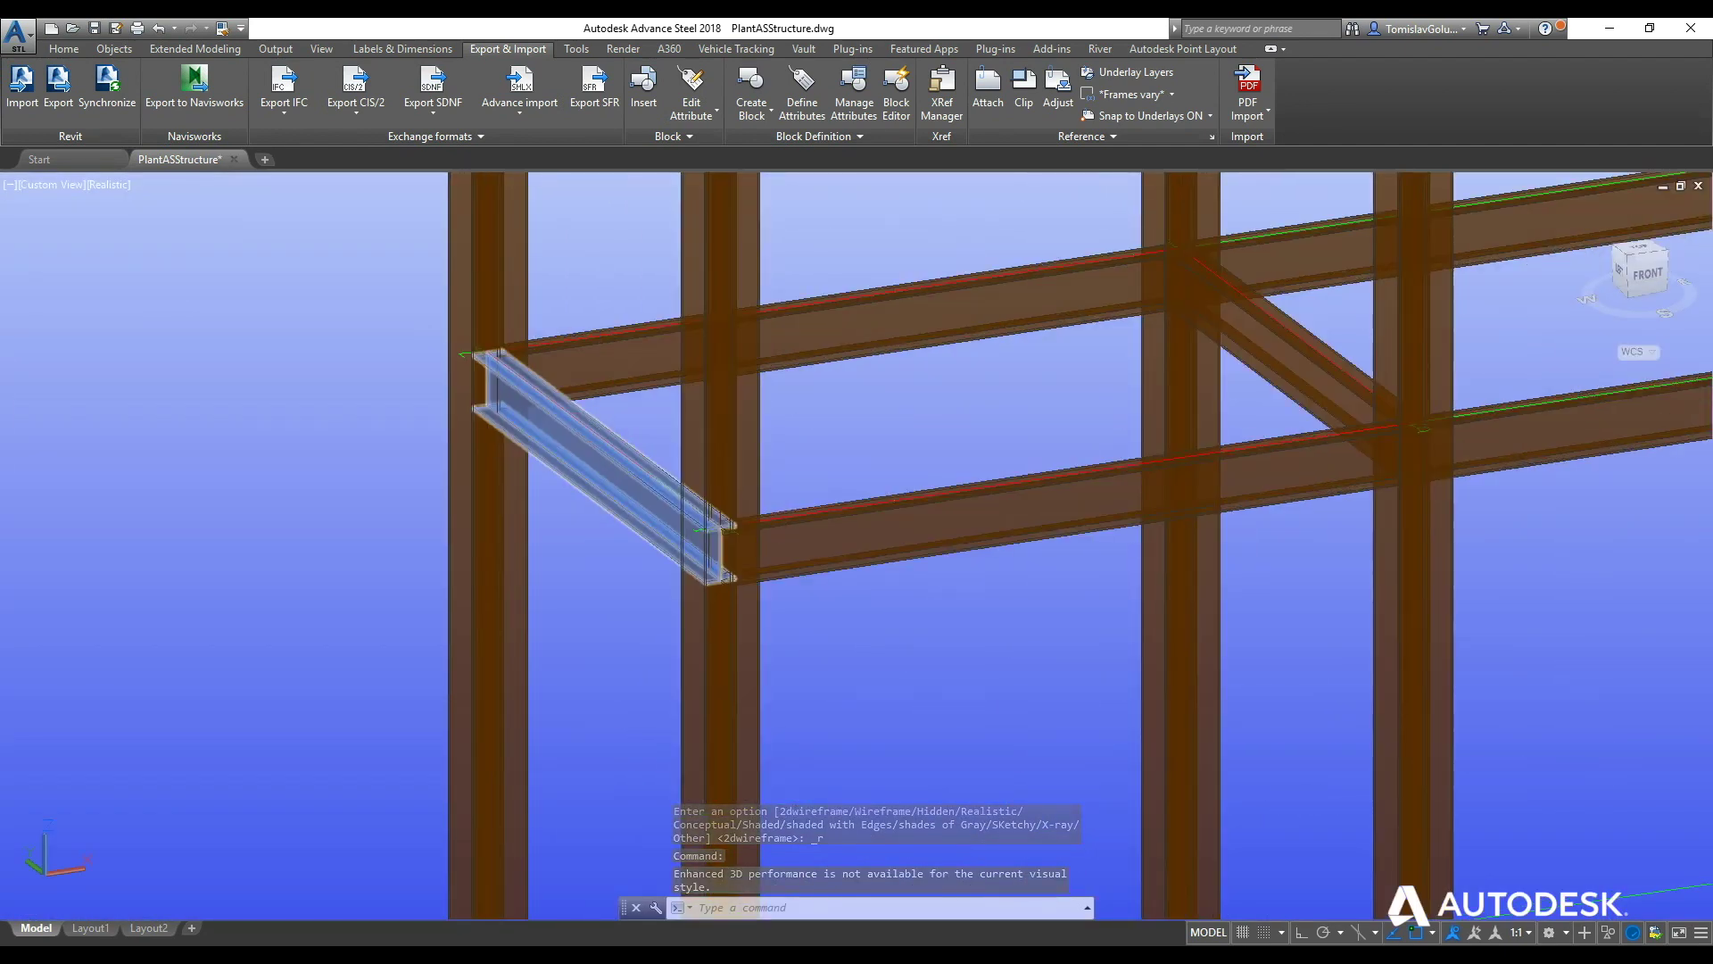
Insert a Shear plate connection from the connection vault favorites, using the front-left column as main beam and the lower-level front beam as secondary.
key(ctrl+shift+h)
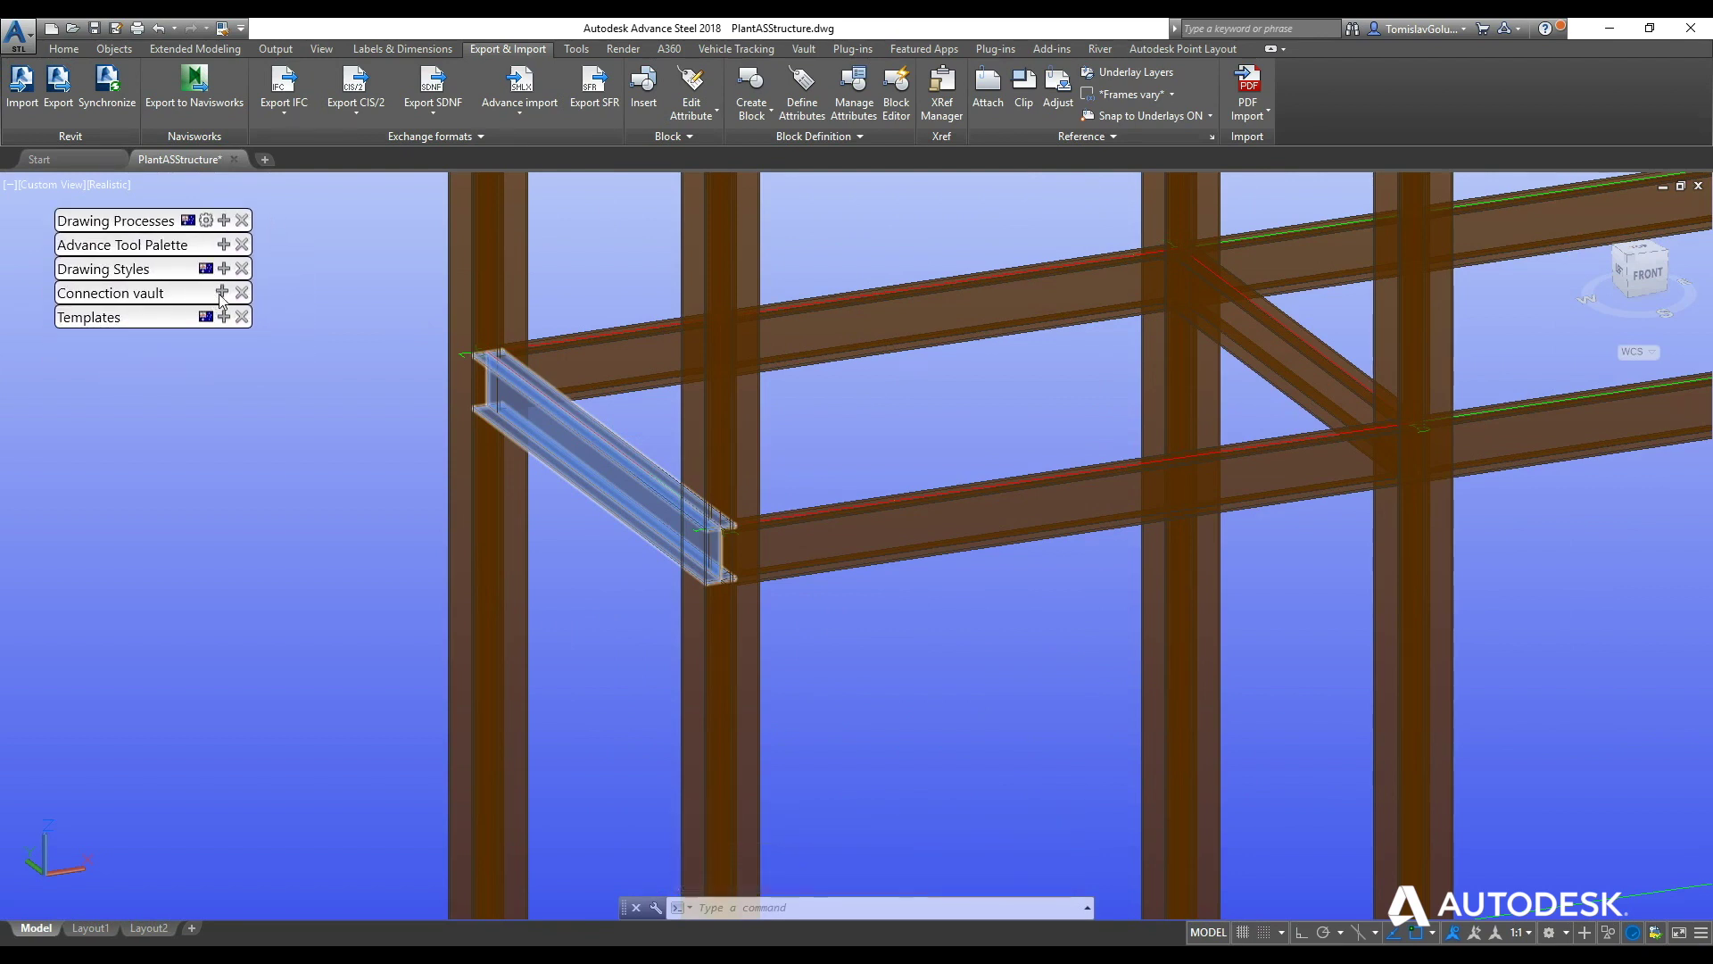
click(222, 293)
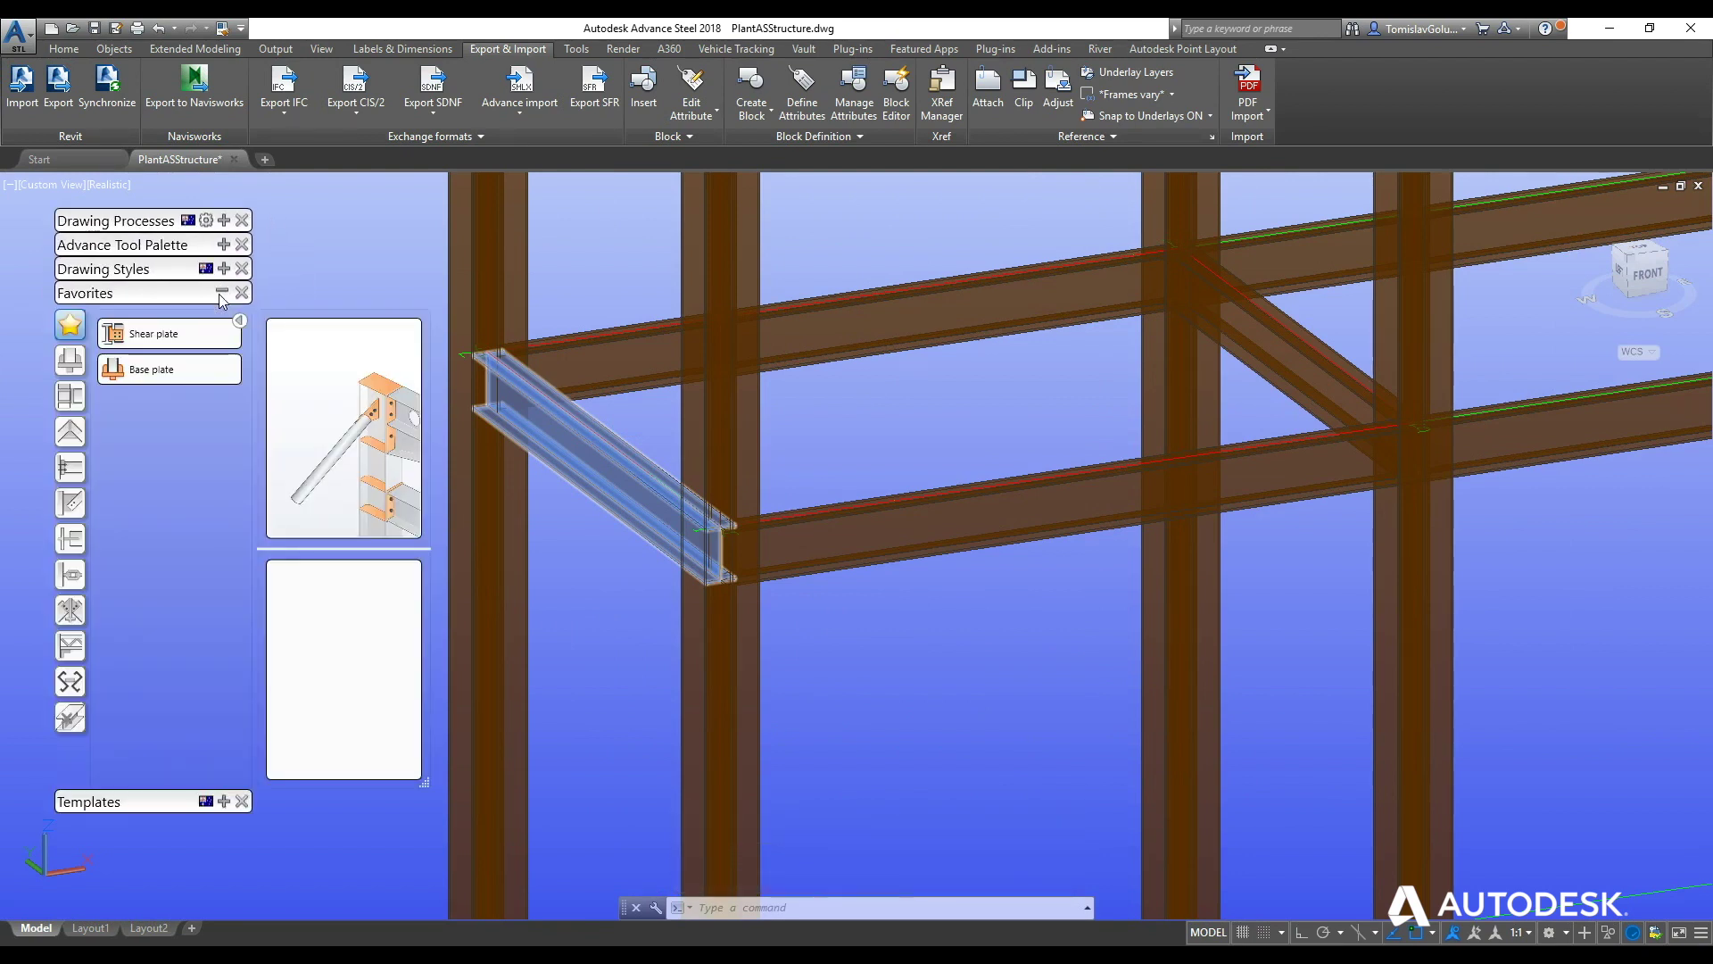
click(134, 333)
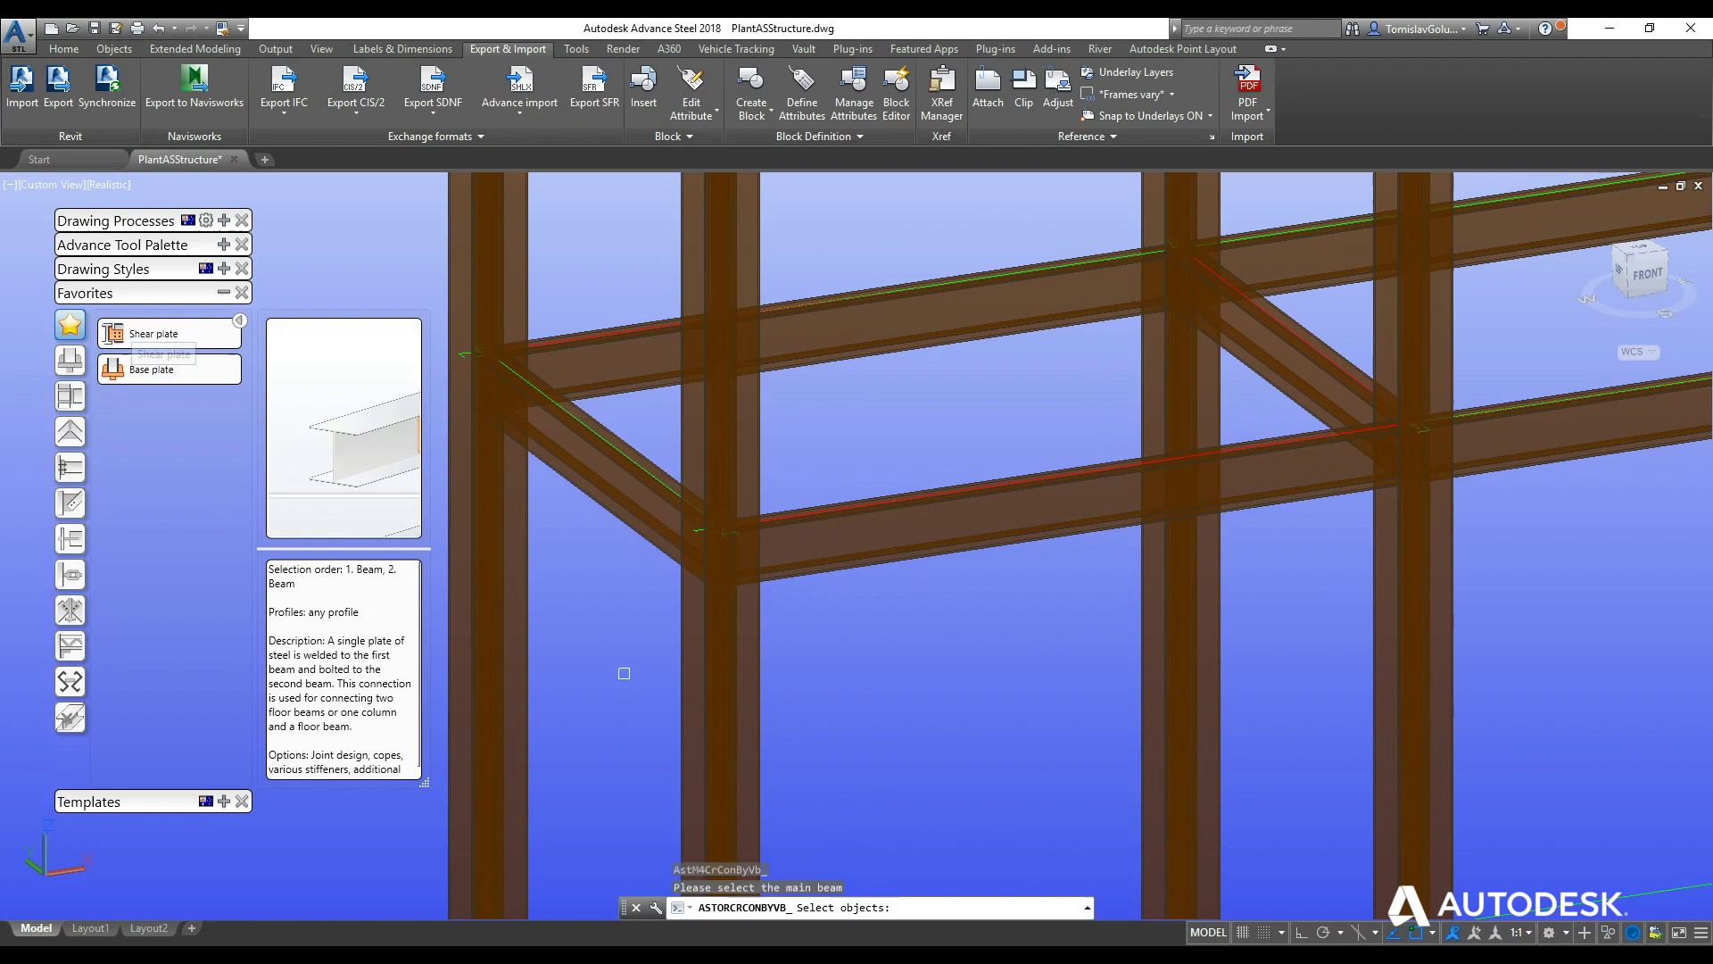
click(765, 648)
key(Return)
click(822, 565)
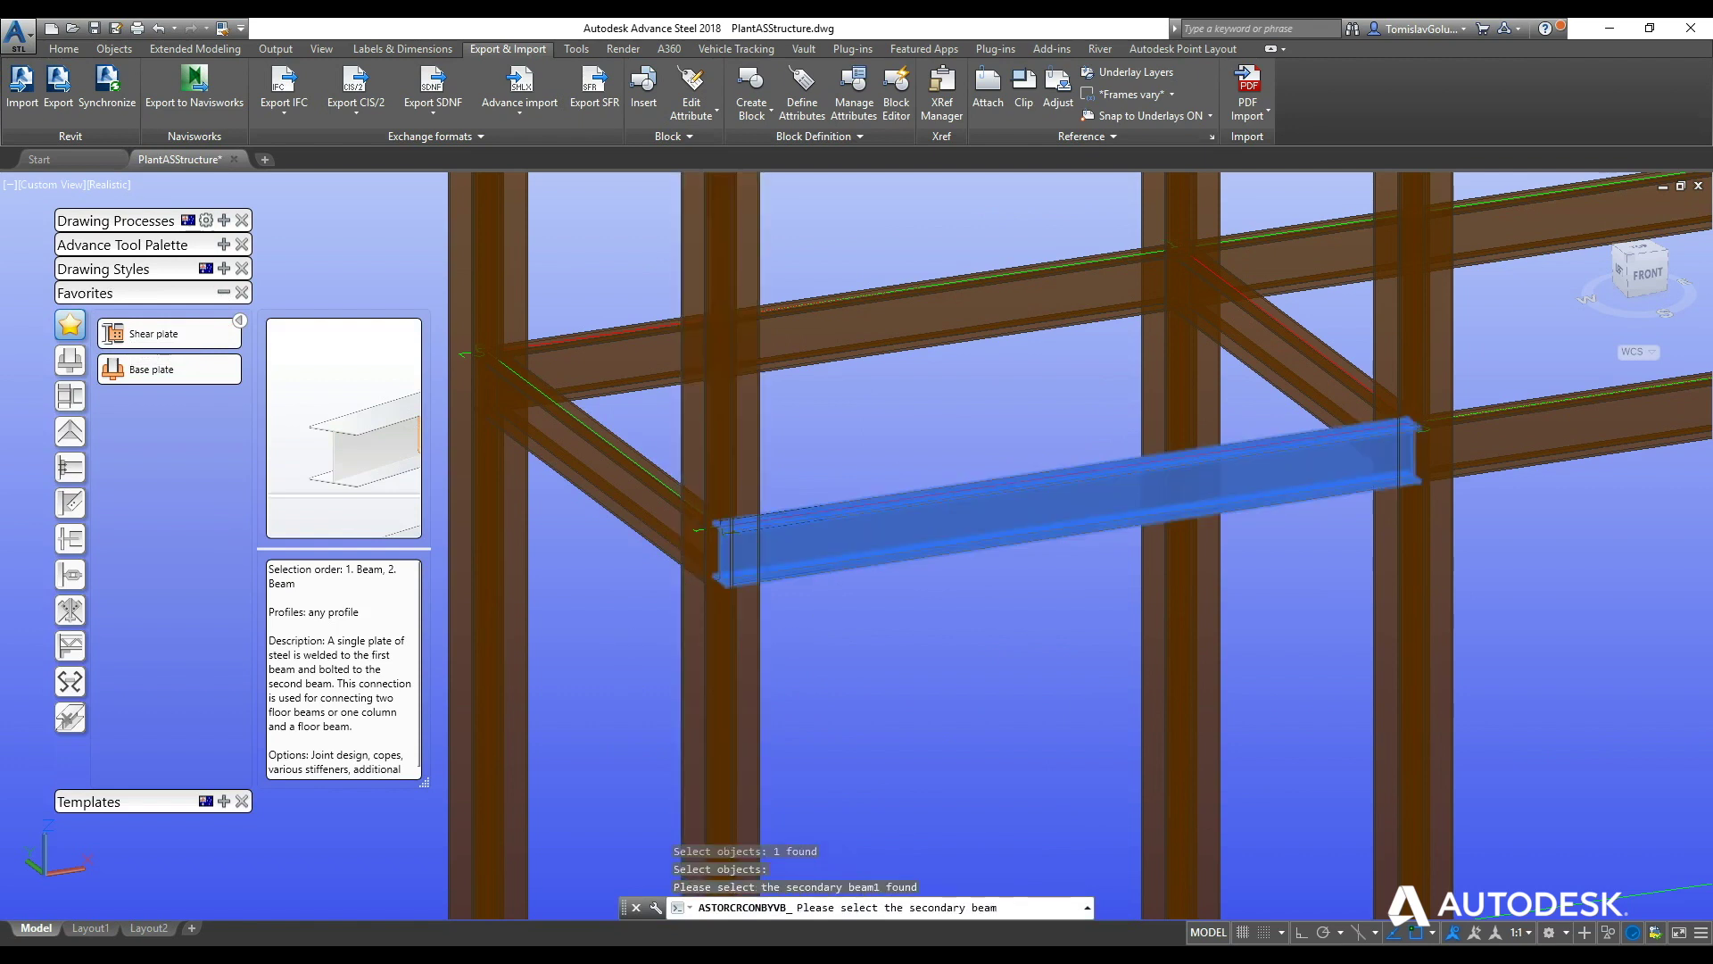
key(Return)
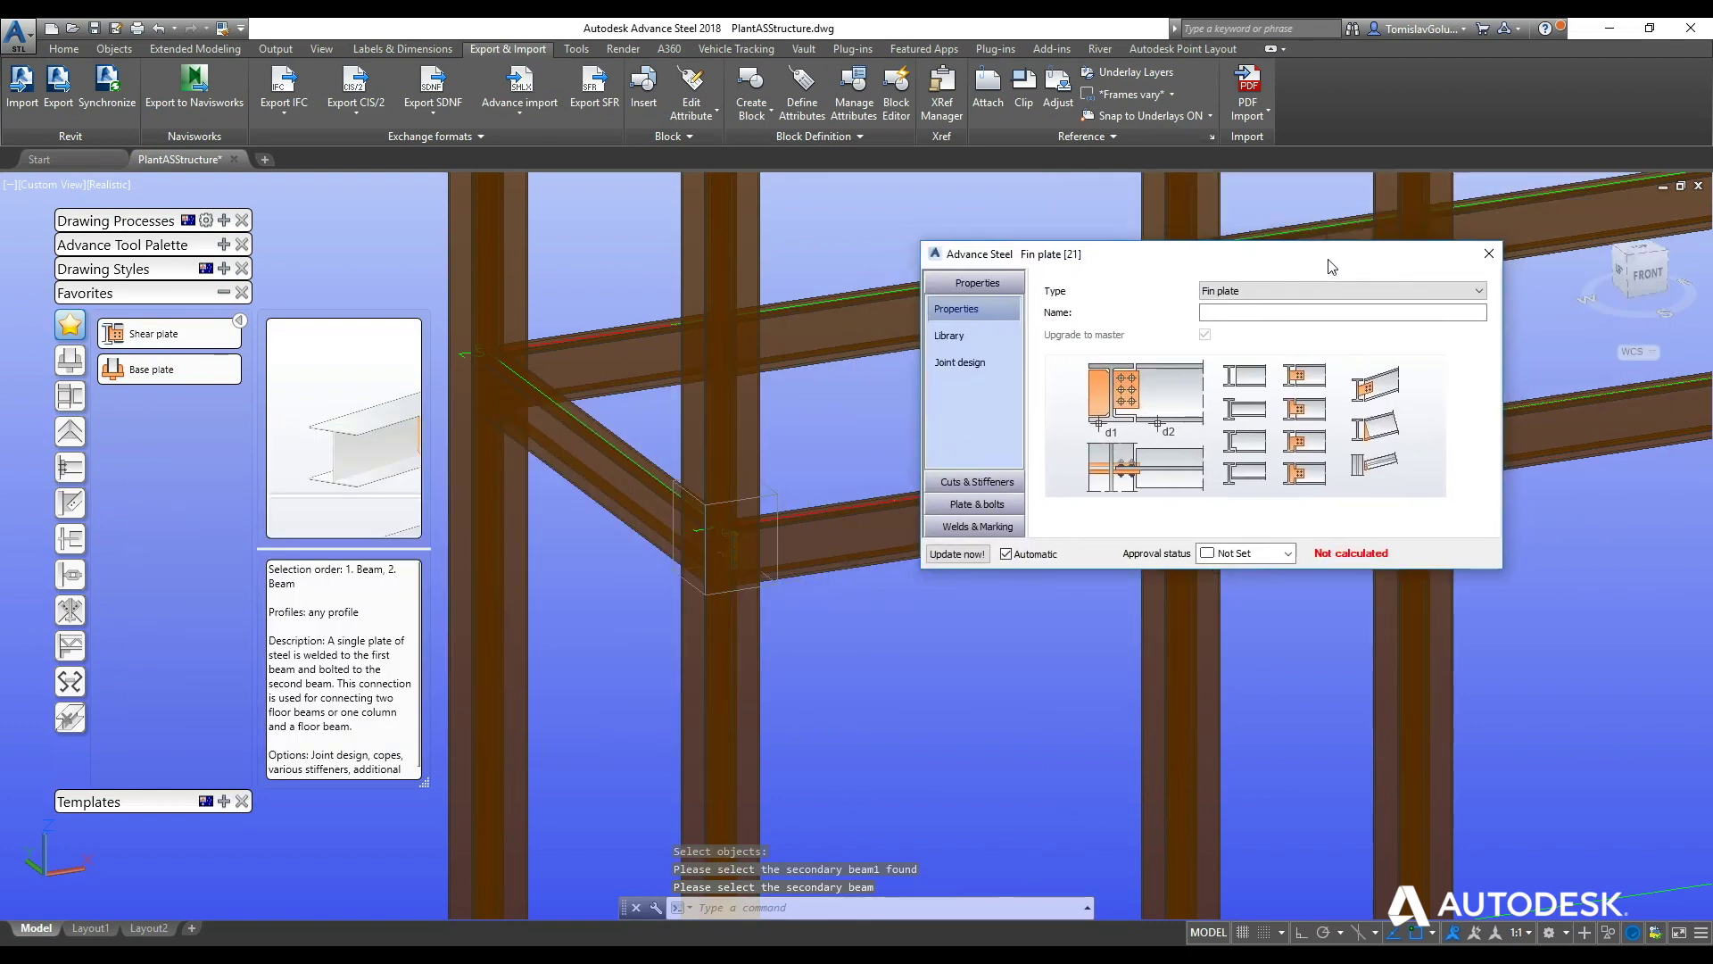
Set the fin plate's number of horizontal bolts to 2 and close the joint properties.
scroll(811, 589, up, 5)
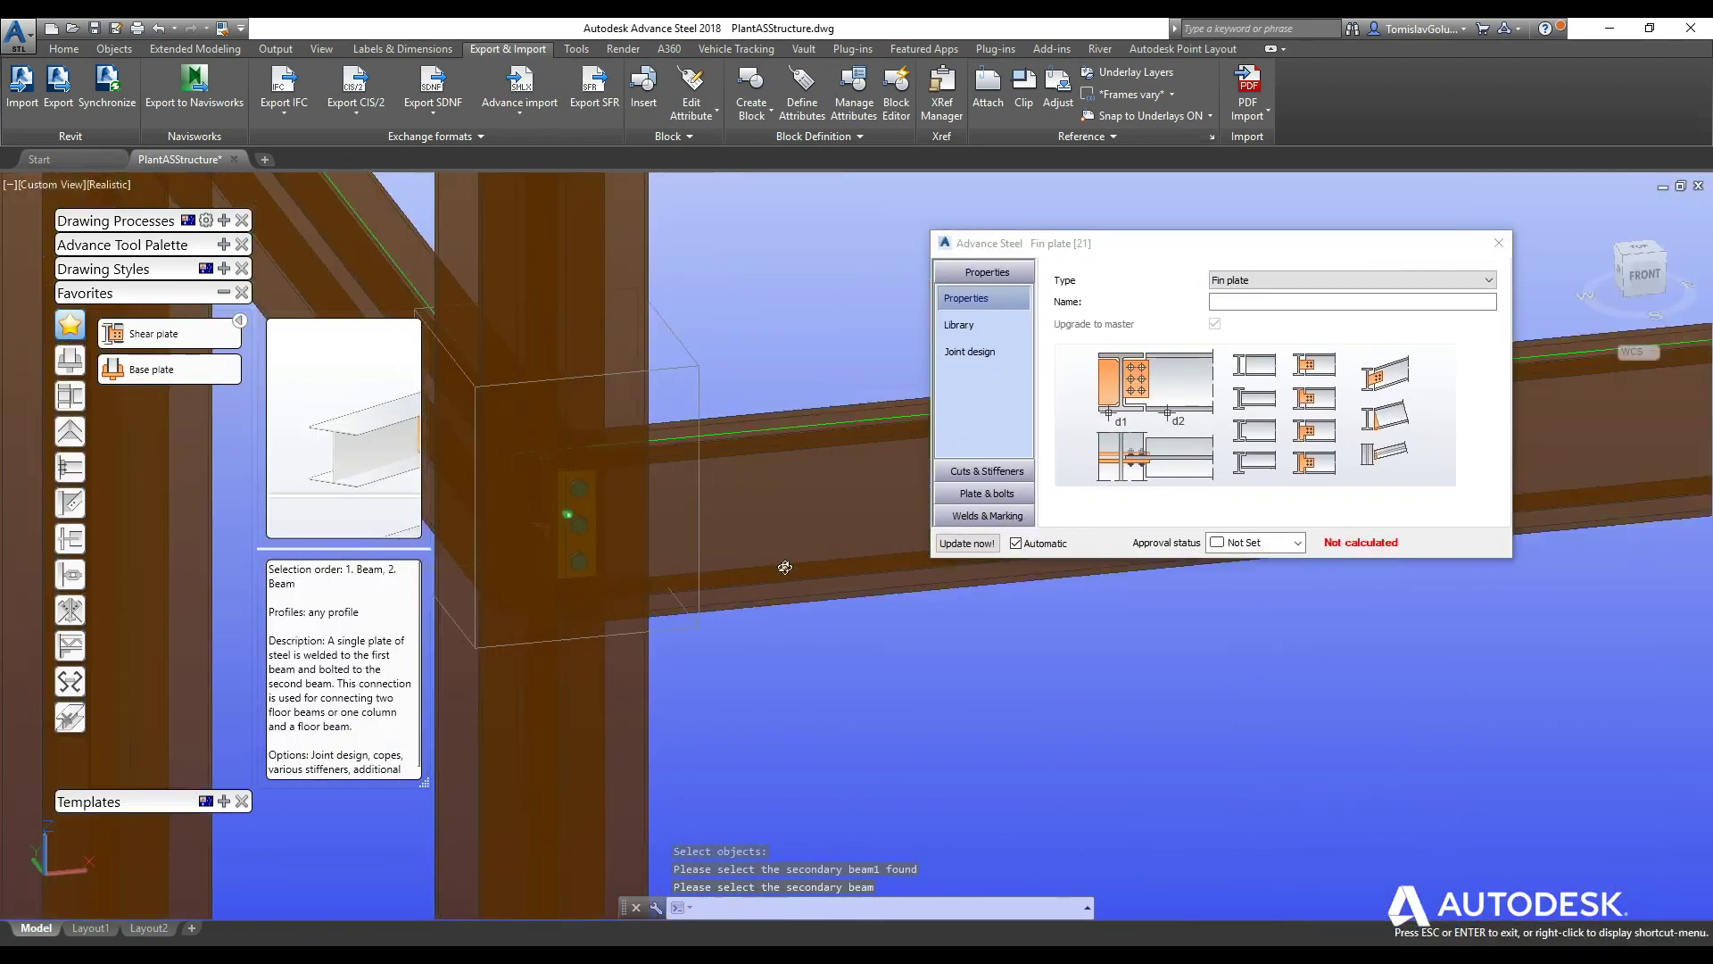
shift+middle_drag(678, 571, 579, 555)
click(986, 493)
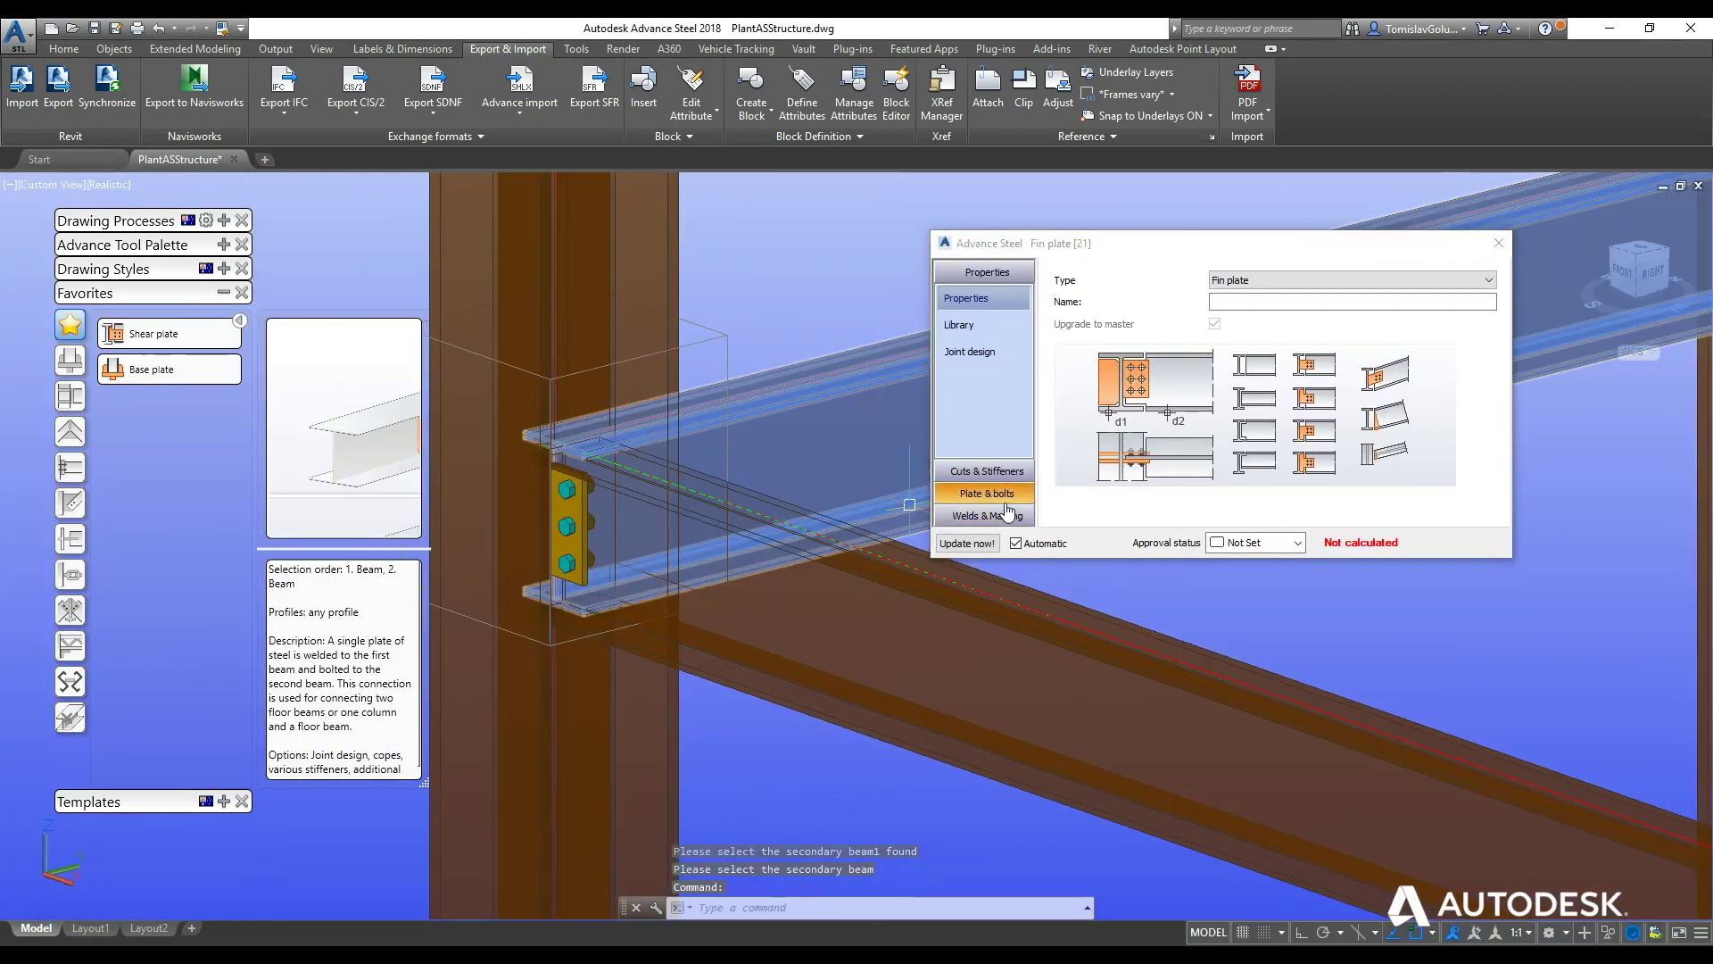
click(977, 422)
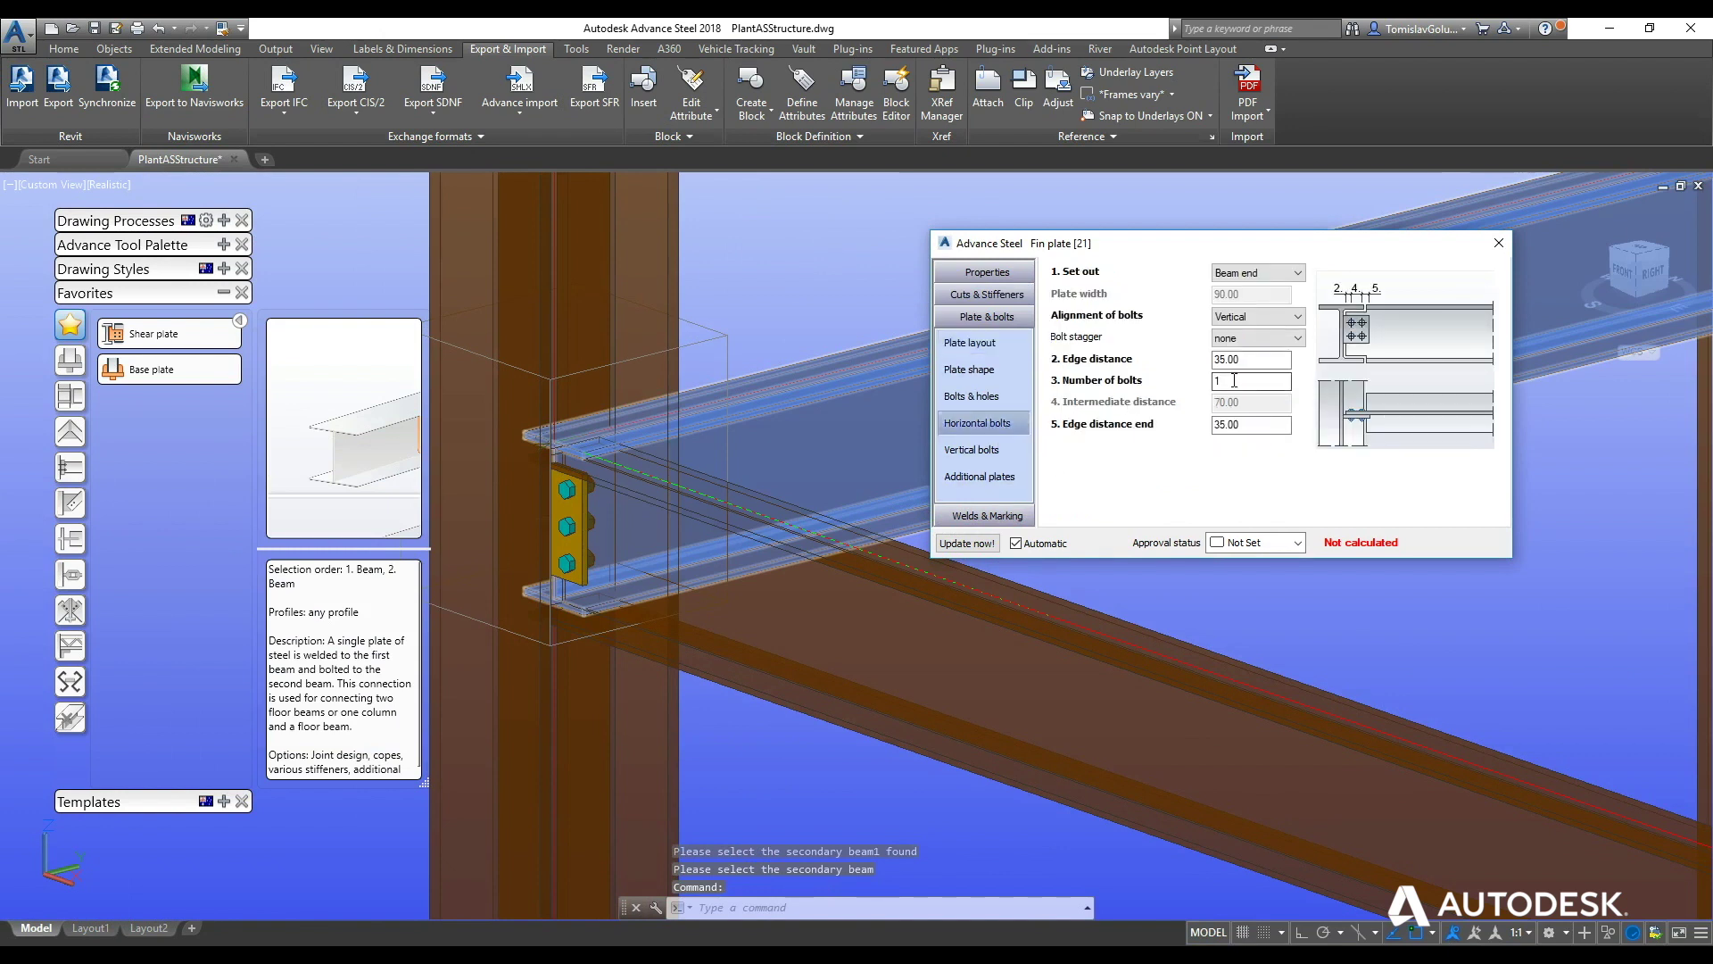
click(1242, 425)
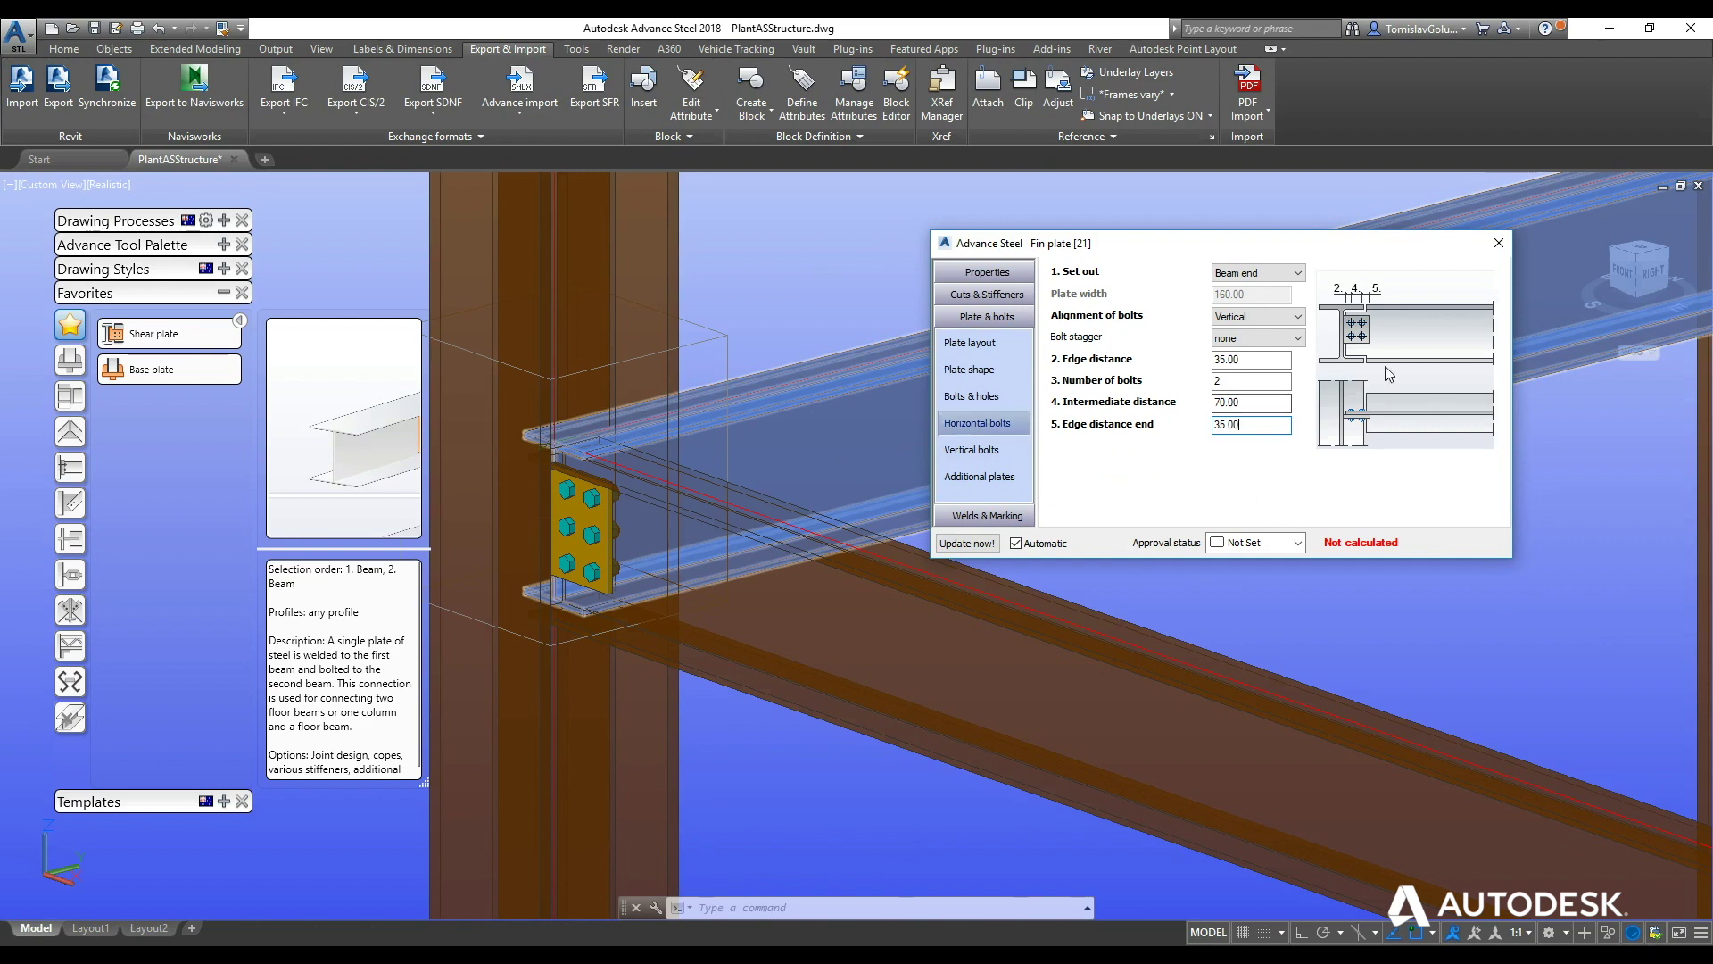
click(1499, 242)
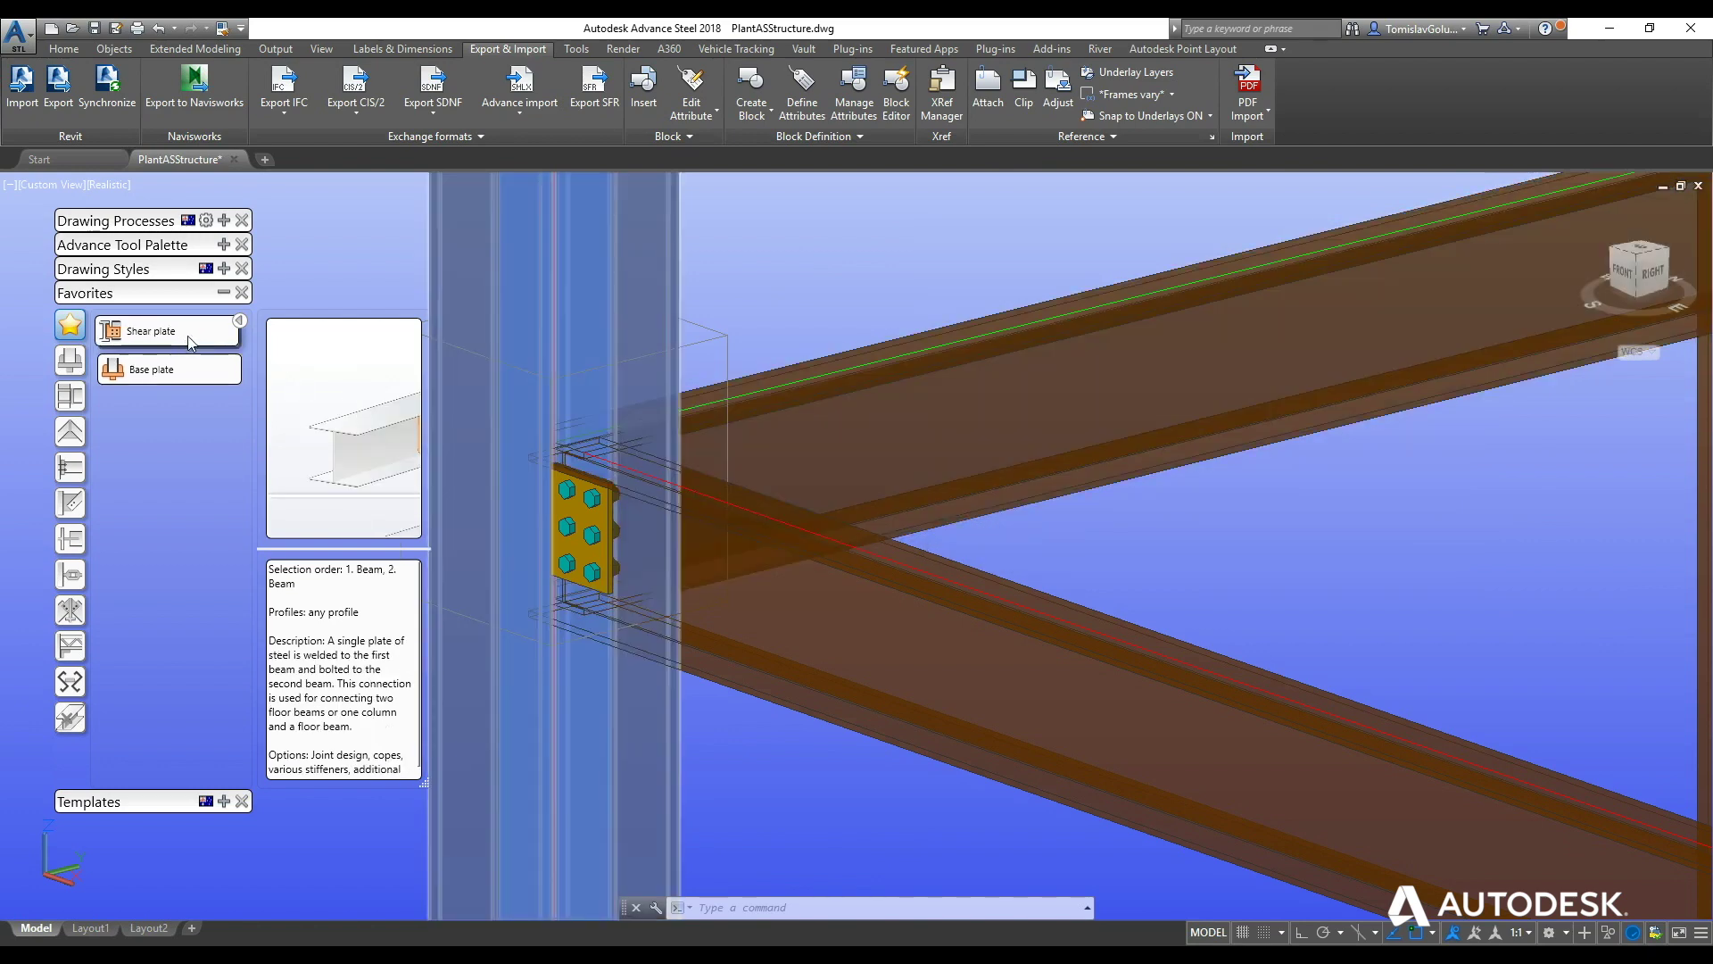
Copy the shear plate joint into a multiple joint group, using the two left-end columns and the two lower-level beams meeting at the rear-left column.
click(223, 293)
click(223, 244)
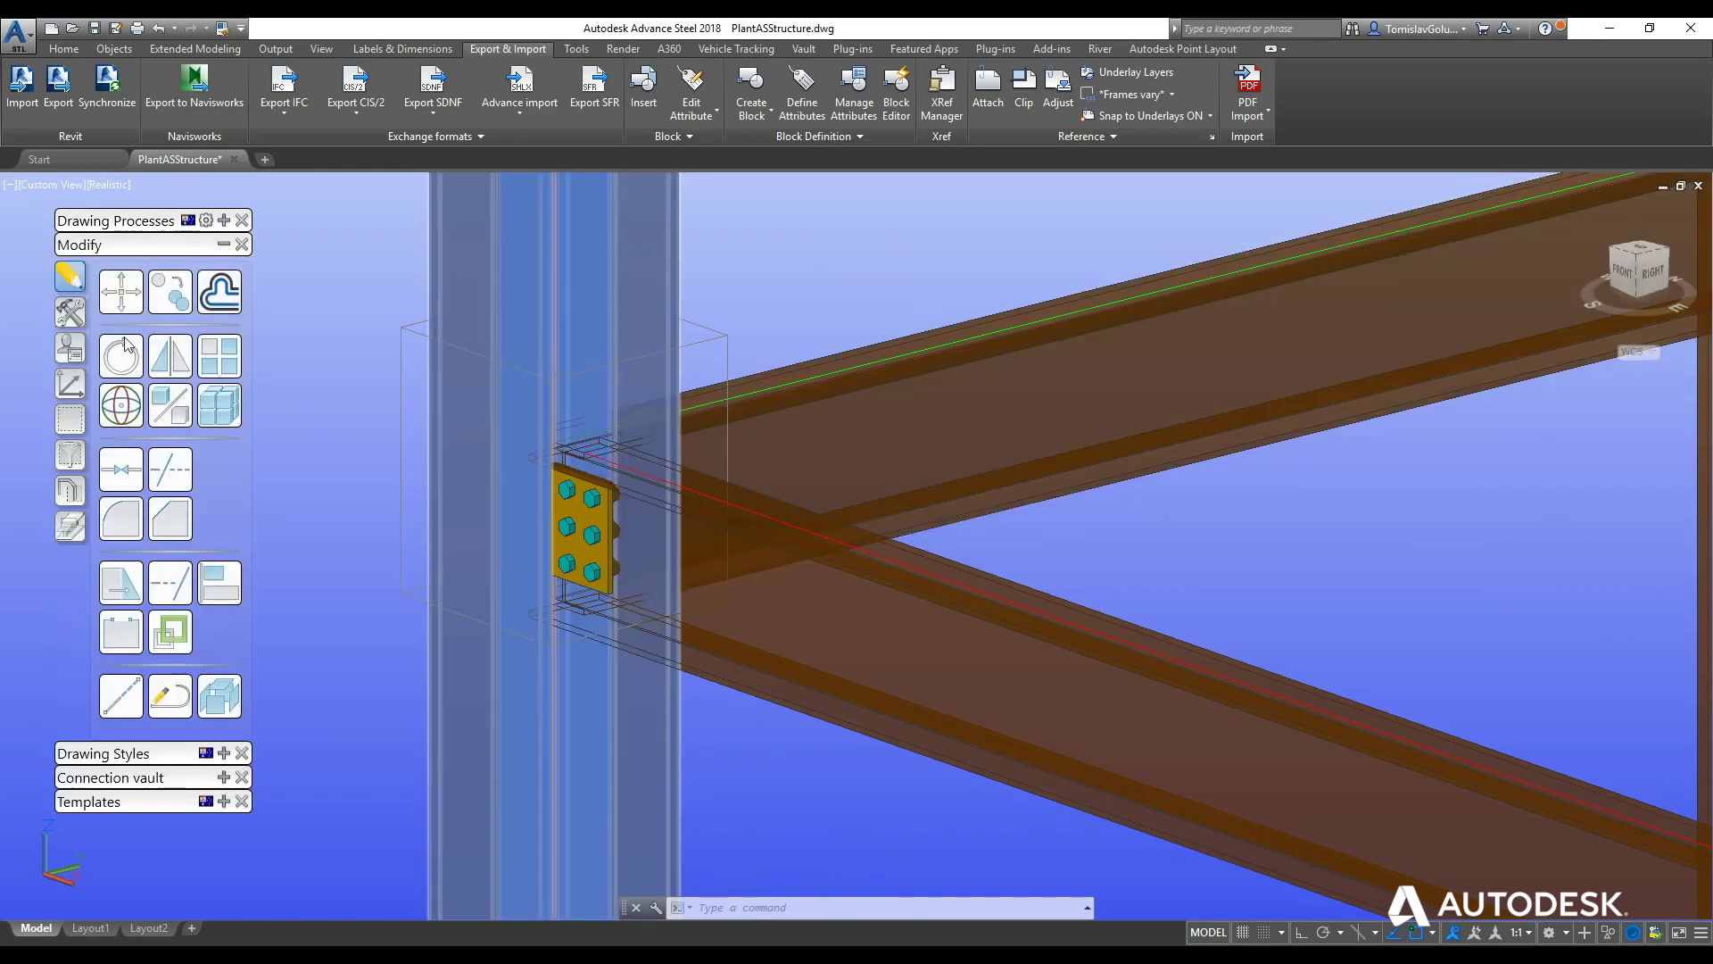
click(69, 313)
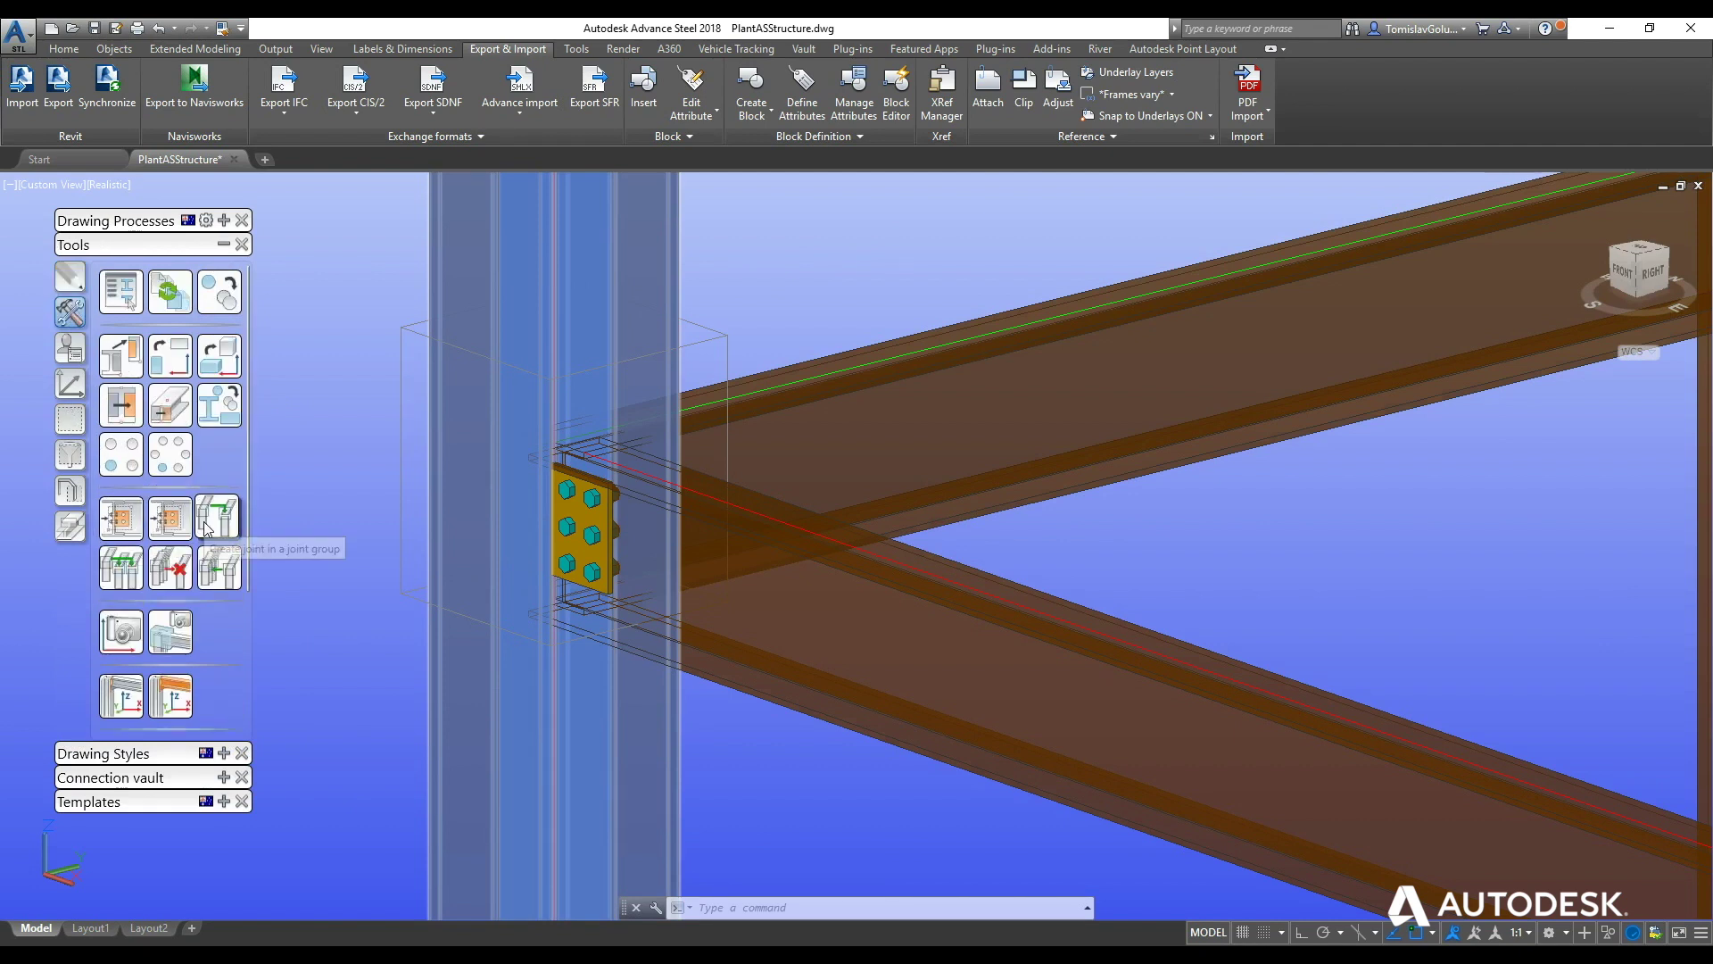
click(118, 576)
click(716, 323)
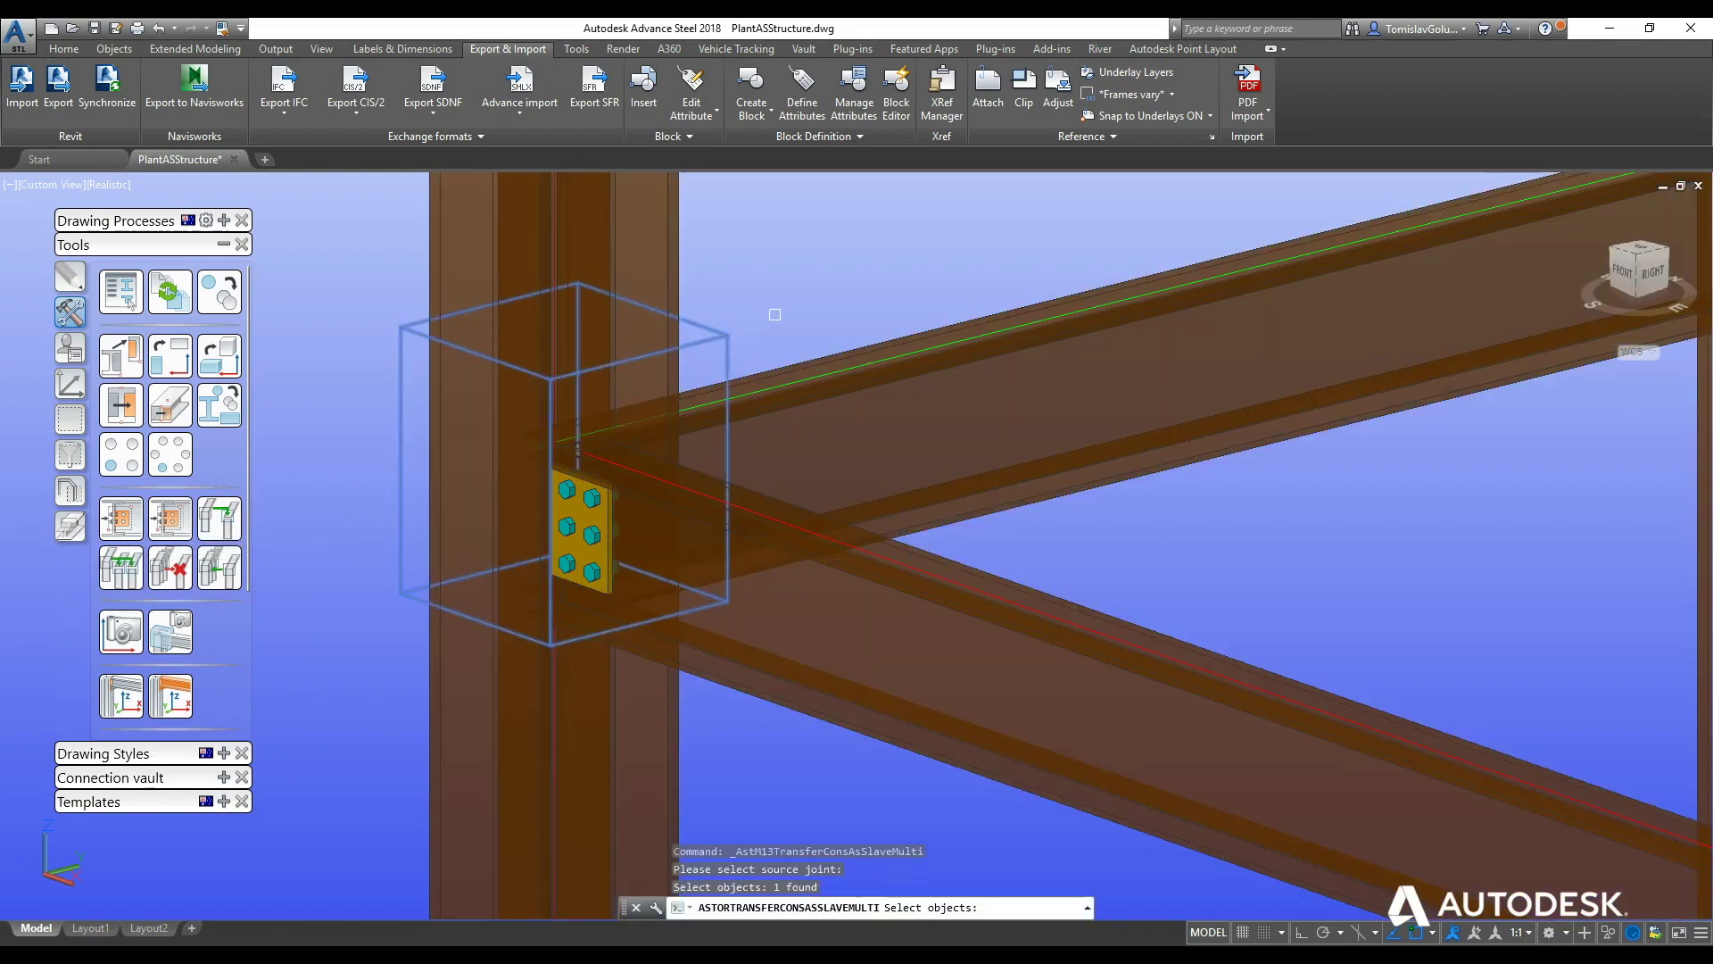
scroll(795, 327, down, 6)
middle_drag(863, 336, 1101, 570)
key(Return)
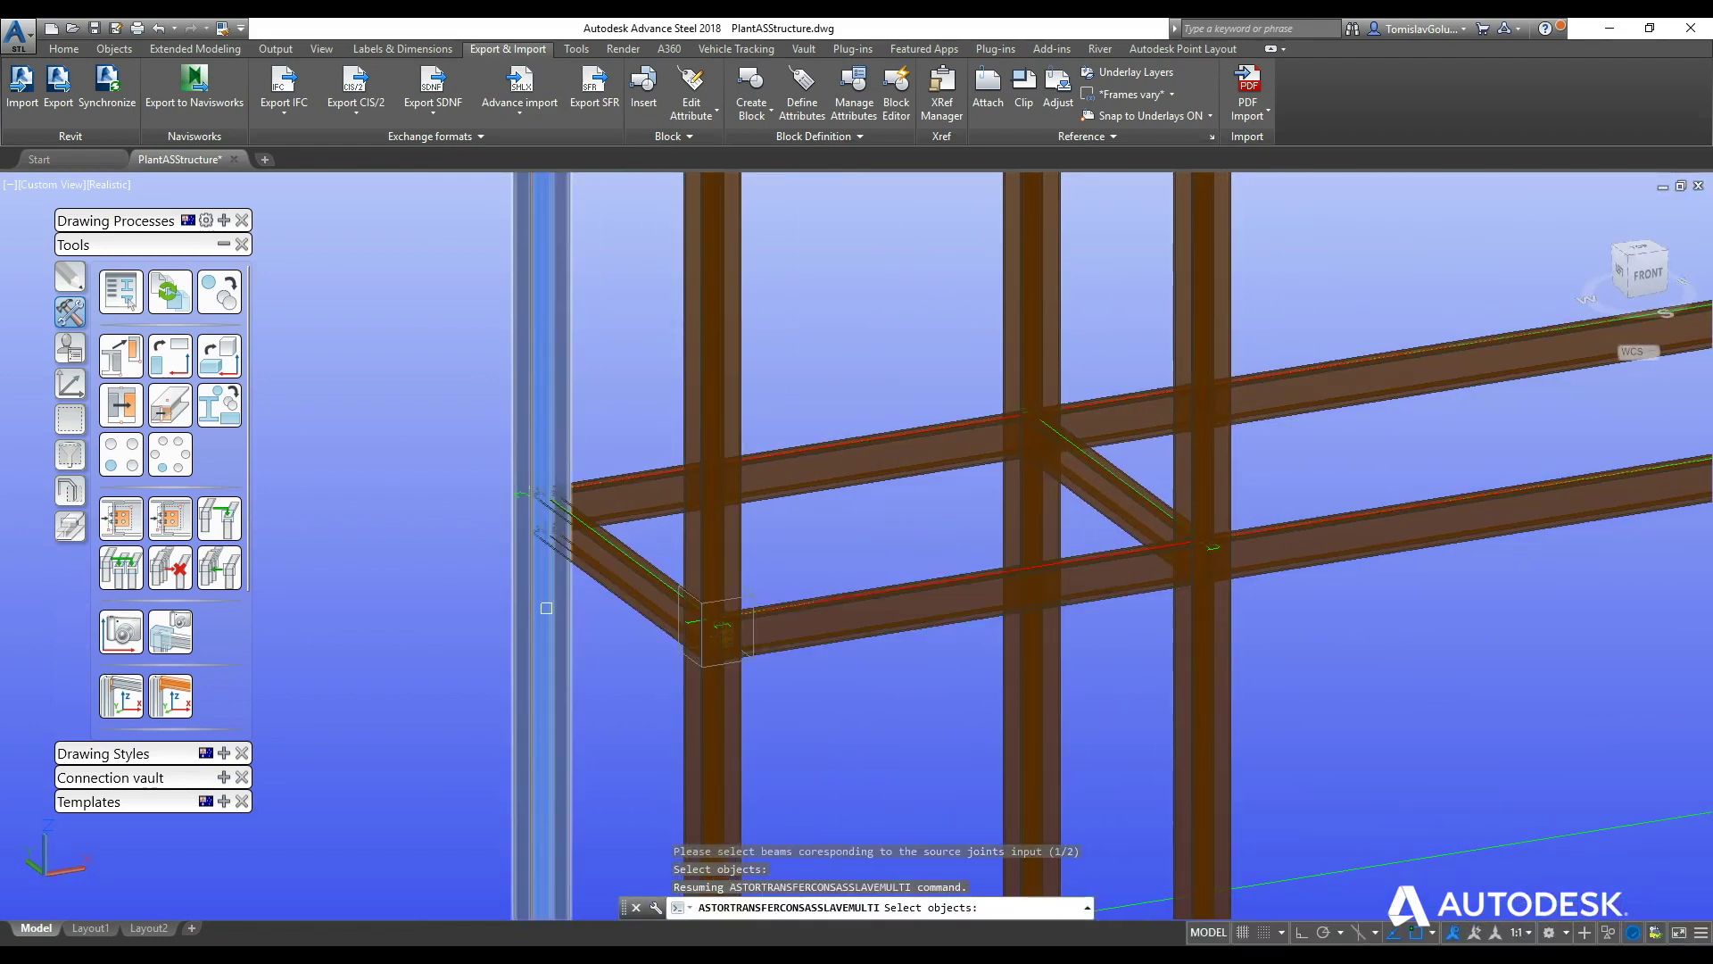
click(732, 741)
click(550, 633)
key(Return)
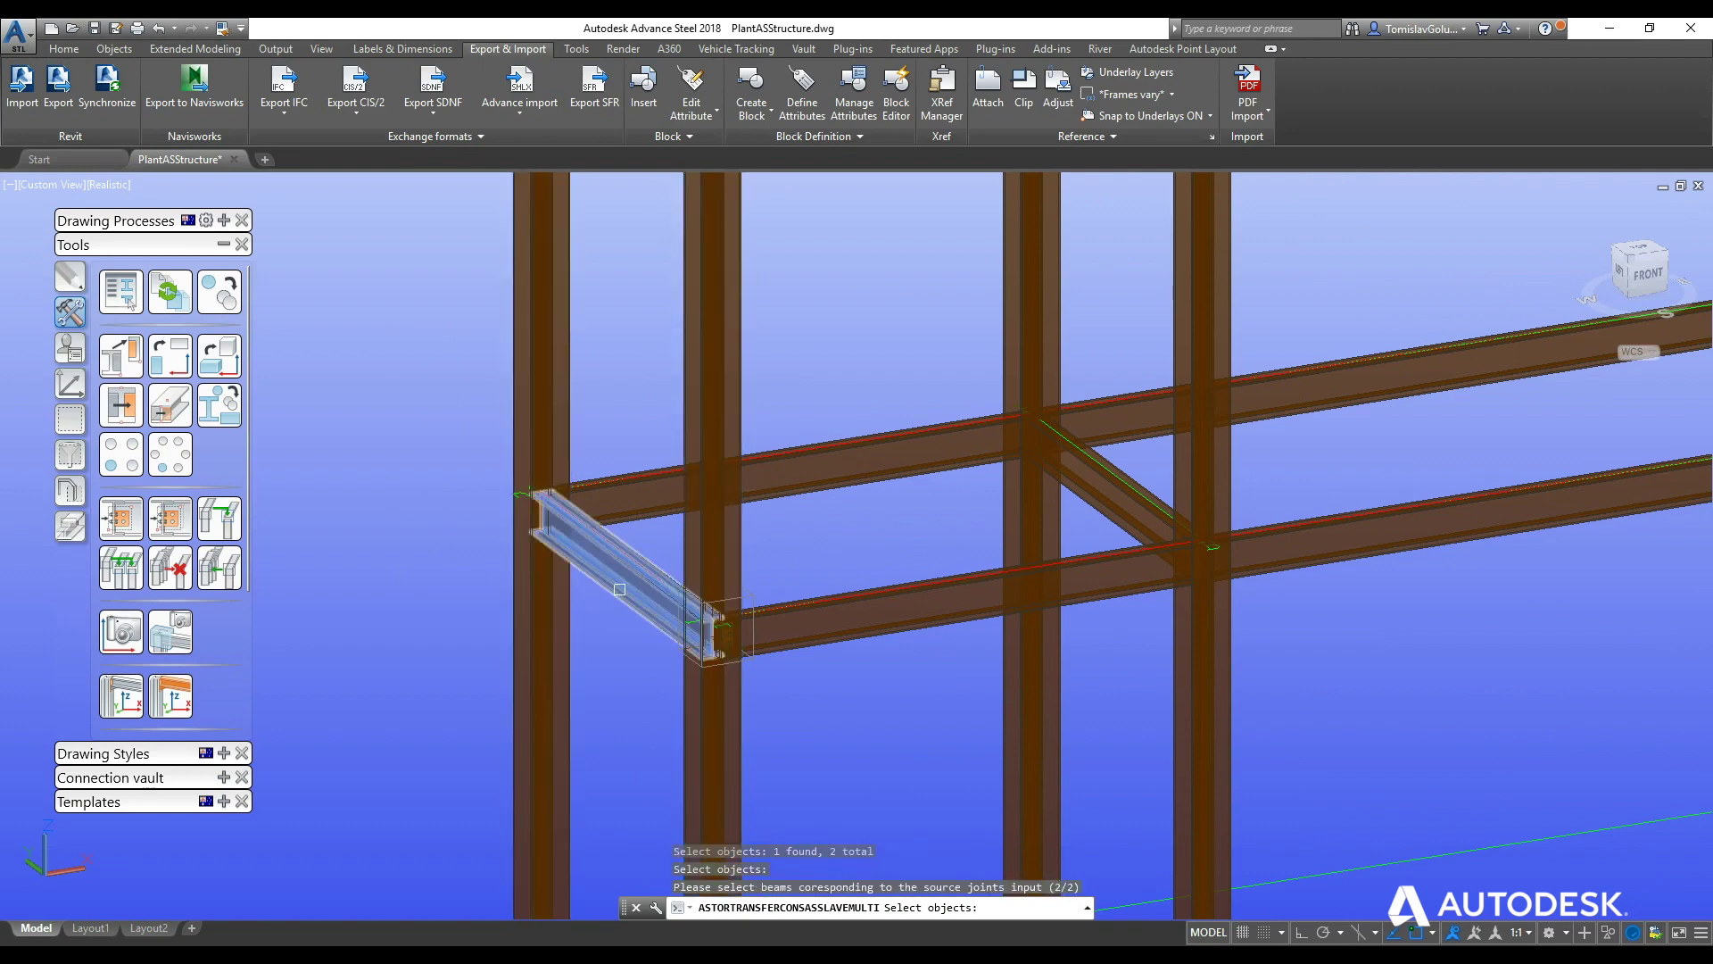
click(619, 589)
click(644, 490)
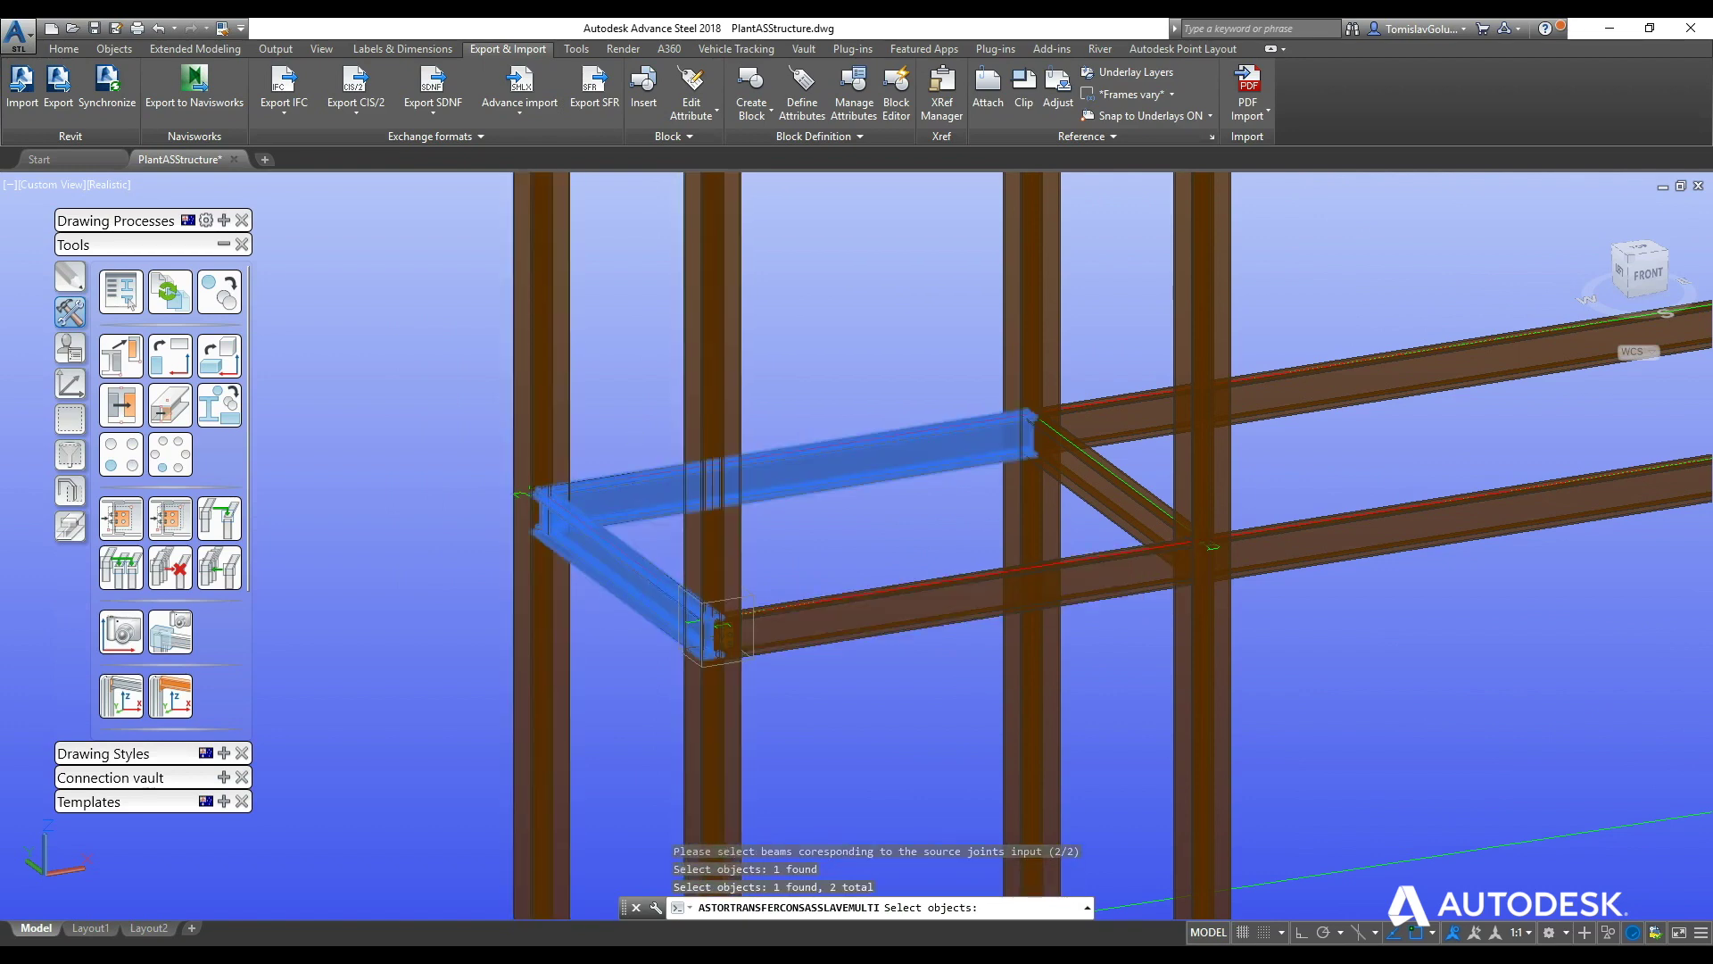
key(Return)
shift+middle_drag(643, 499, 603, 484)
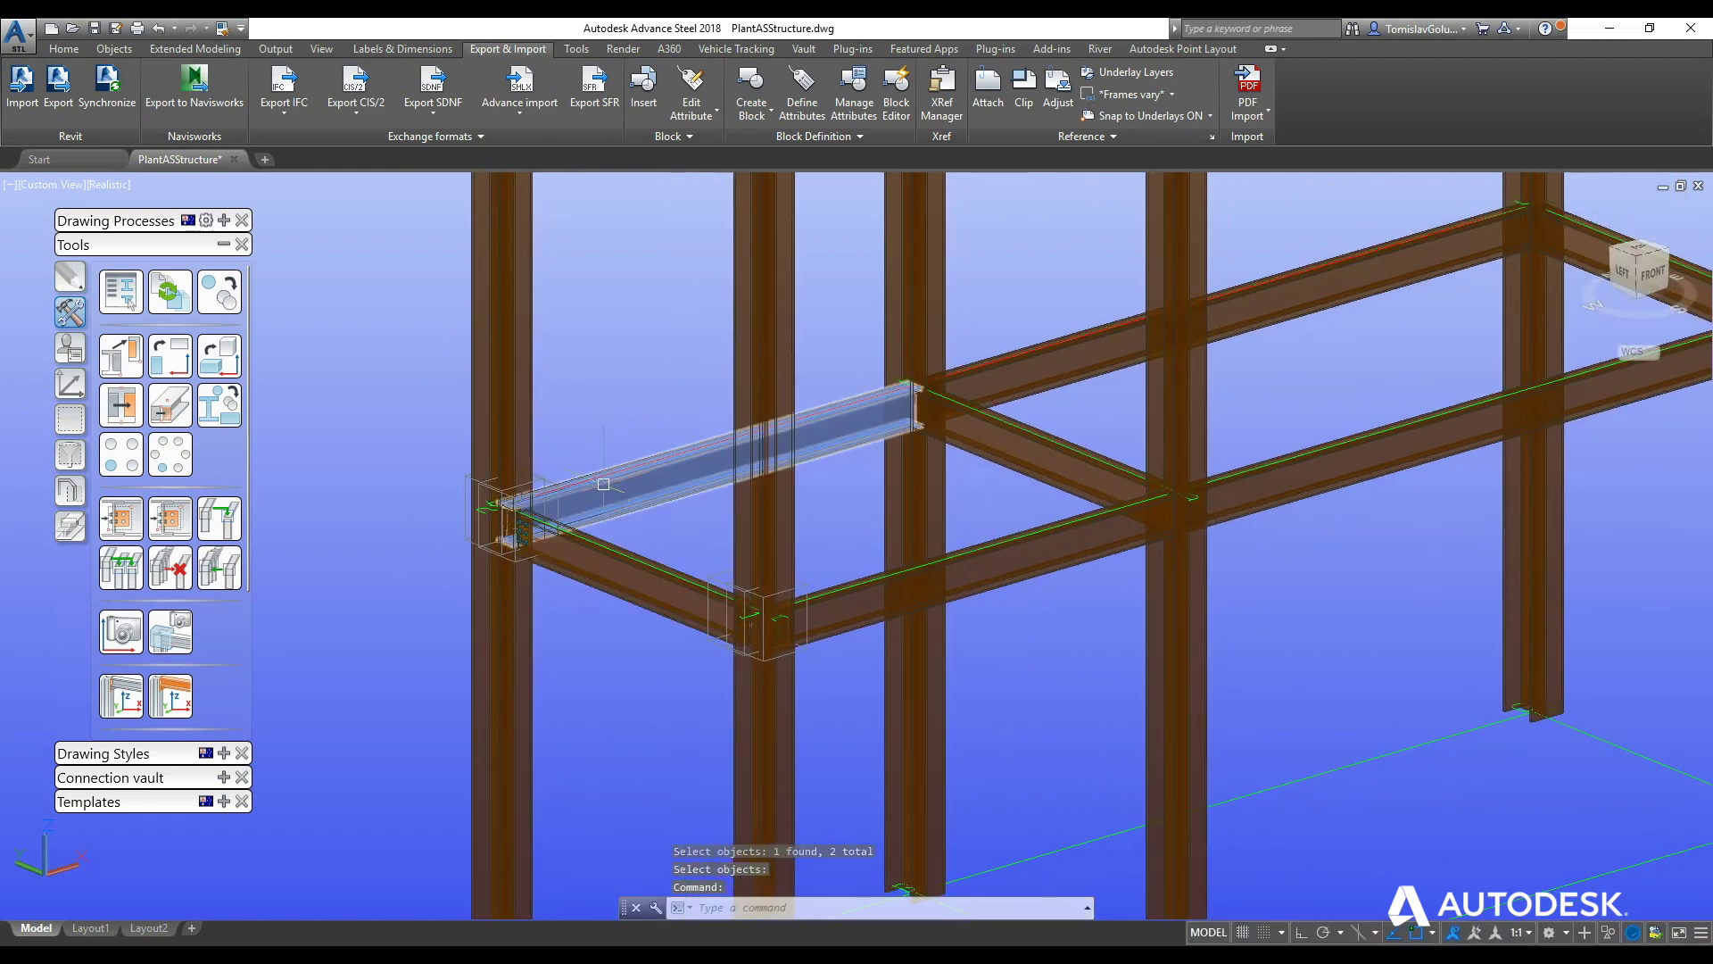
Close the PlantASStructure drawing with its changes saved and exit Advance Steel.
text(z)
key(Return)
text(e)
key(Return)
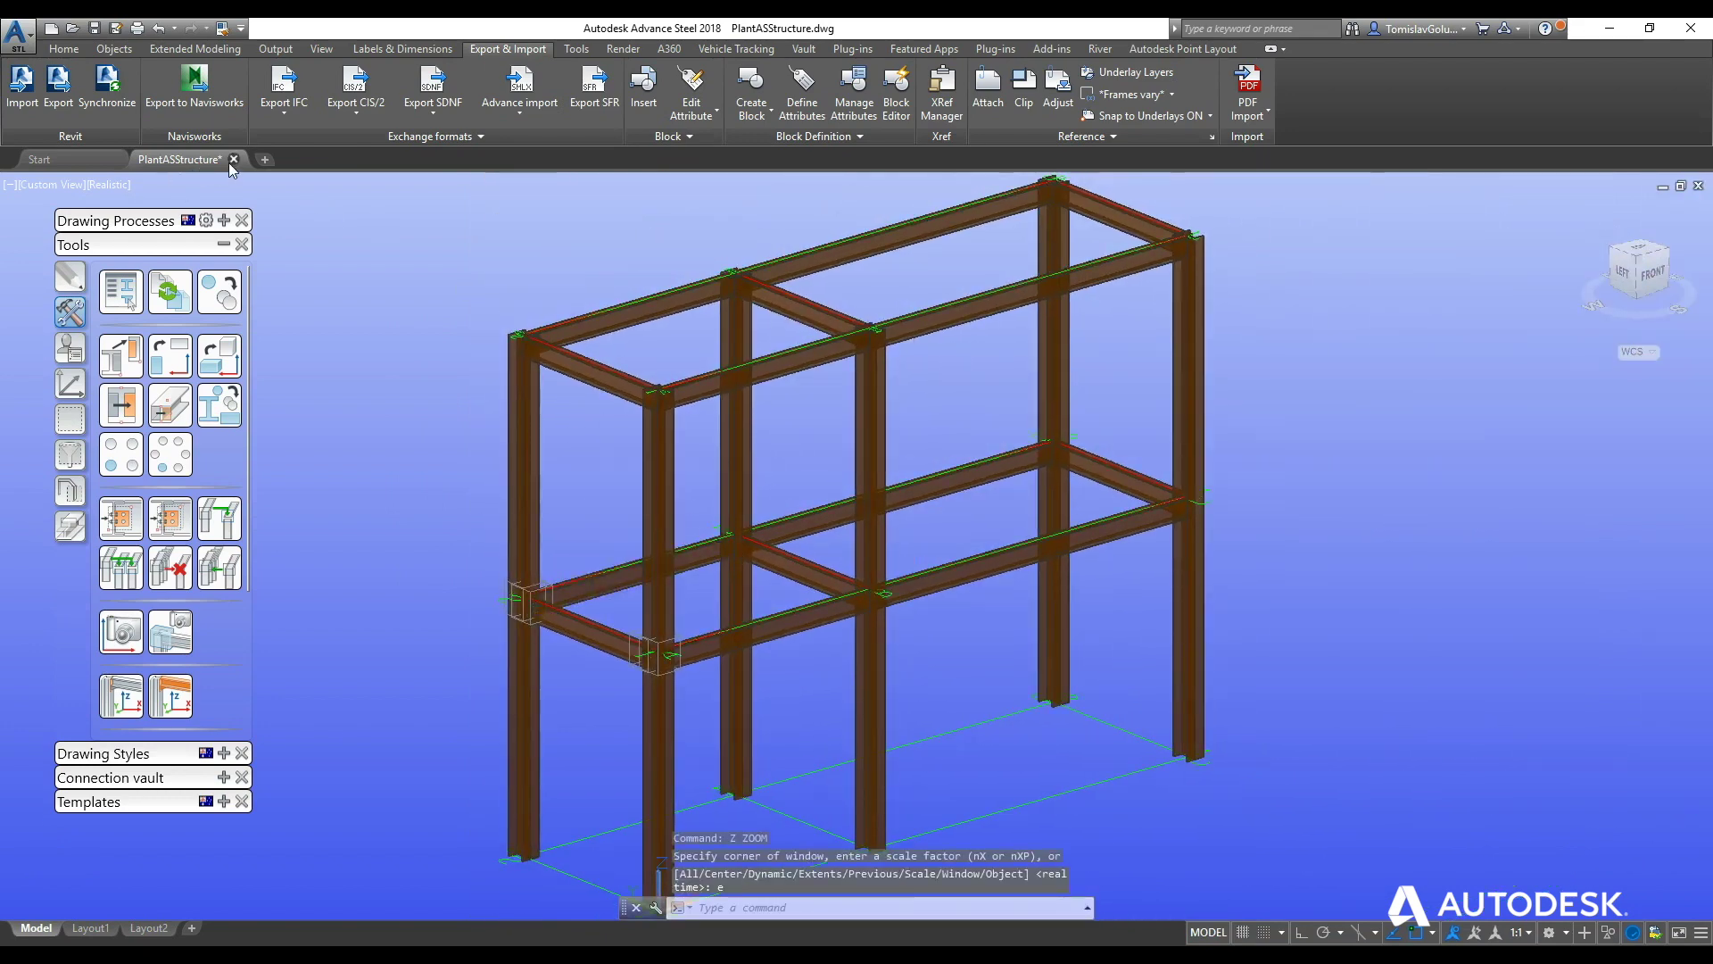
click(232, 160)
click(829, 531)
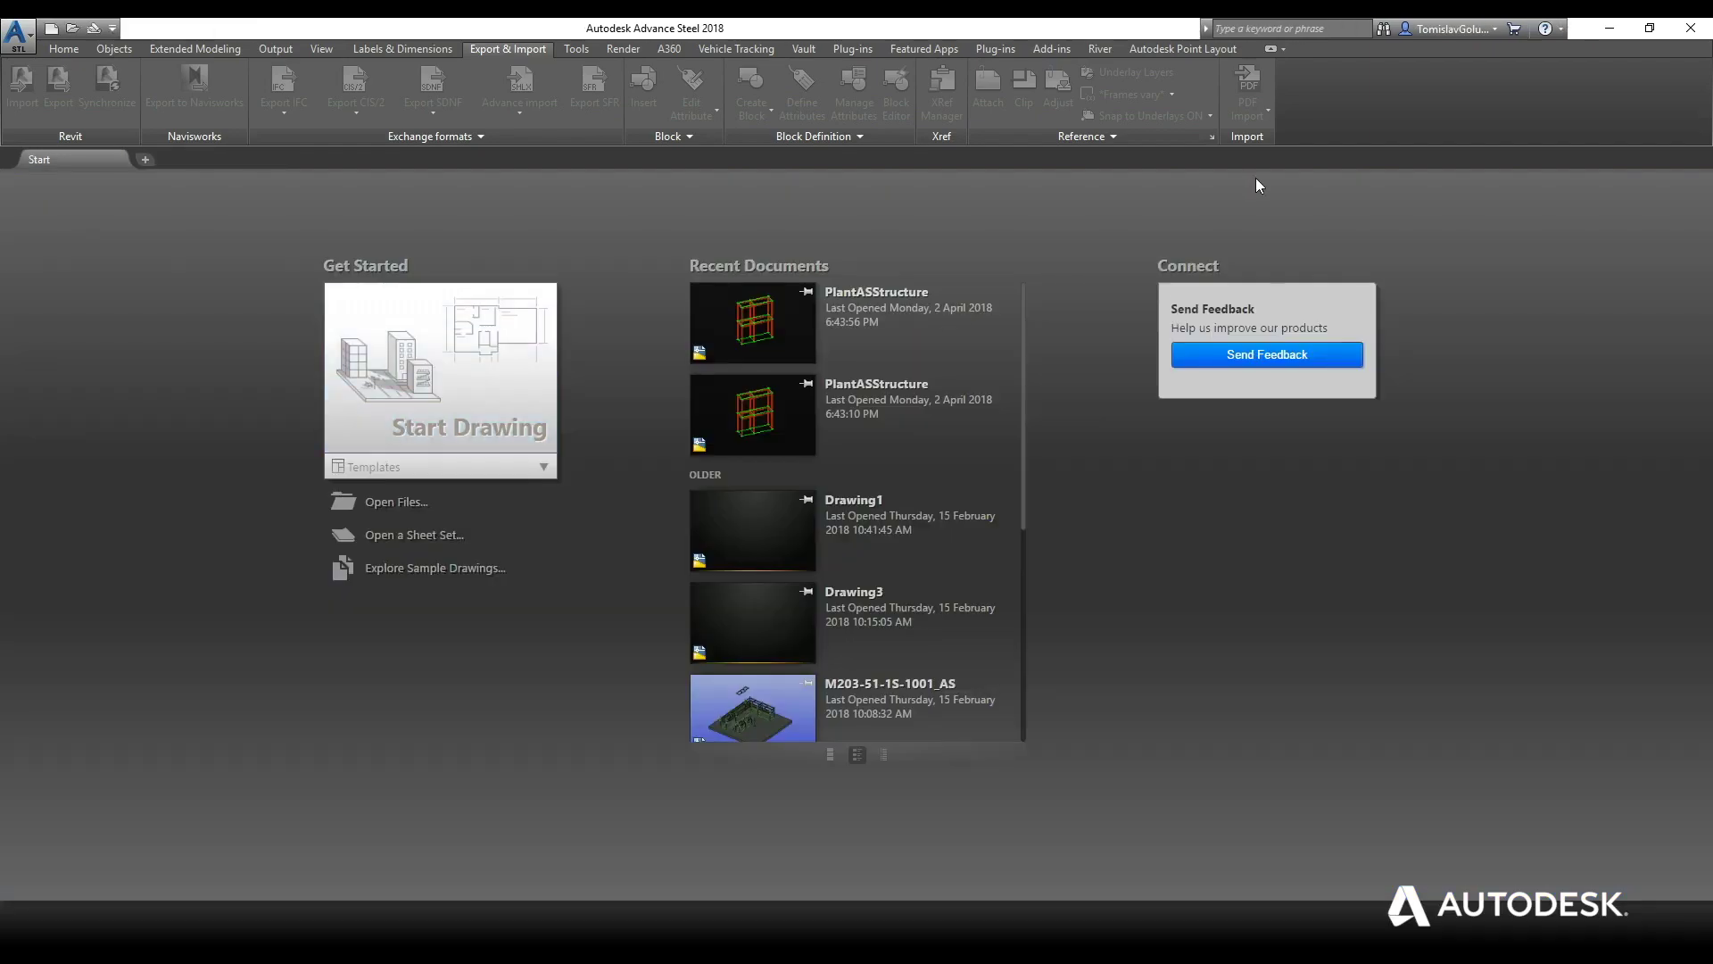
click(1691, 28)
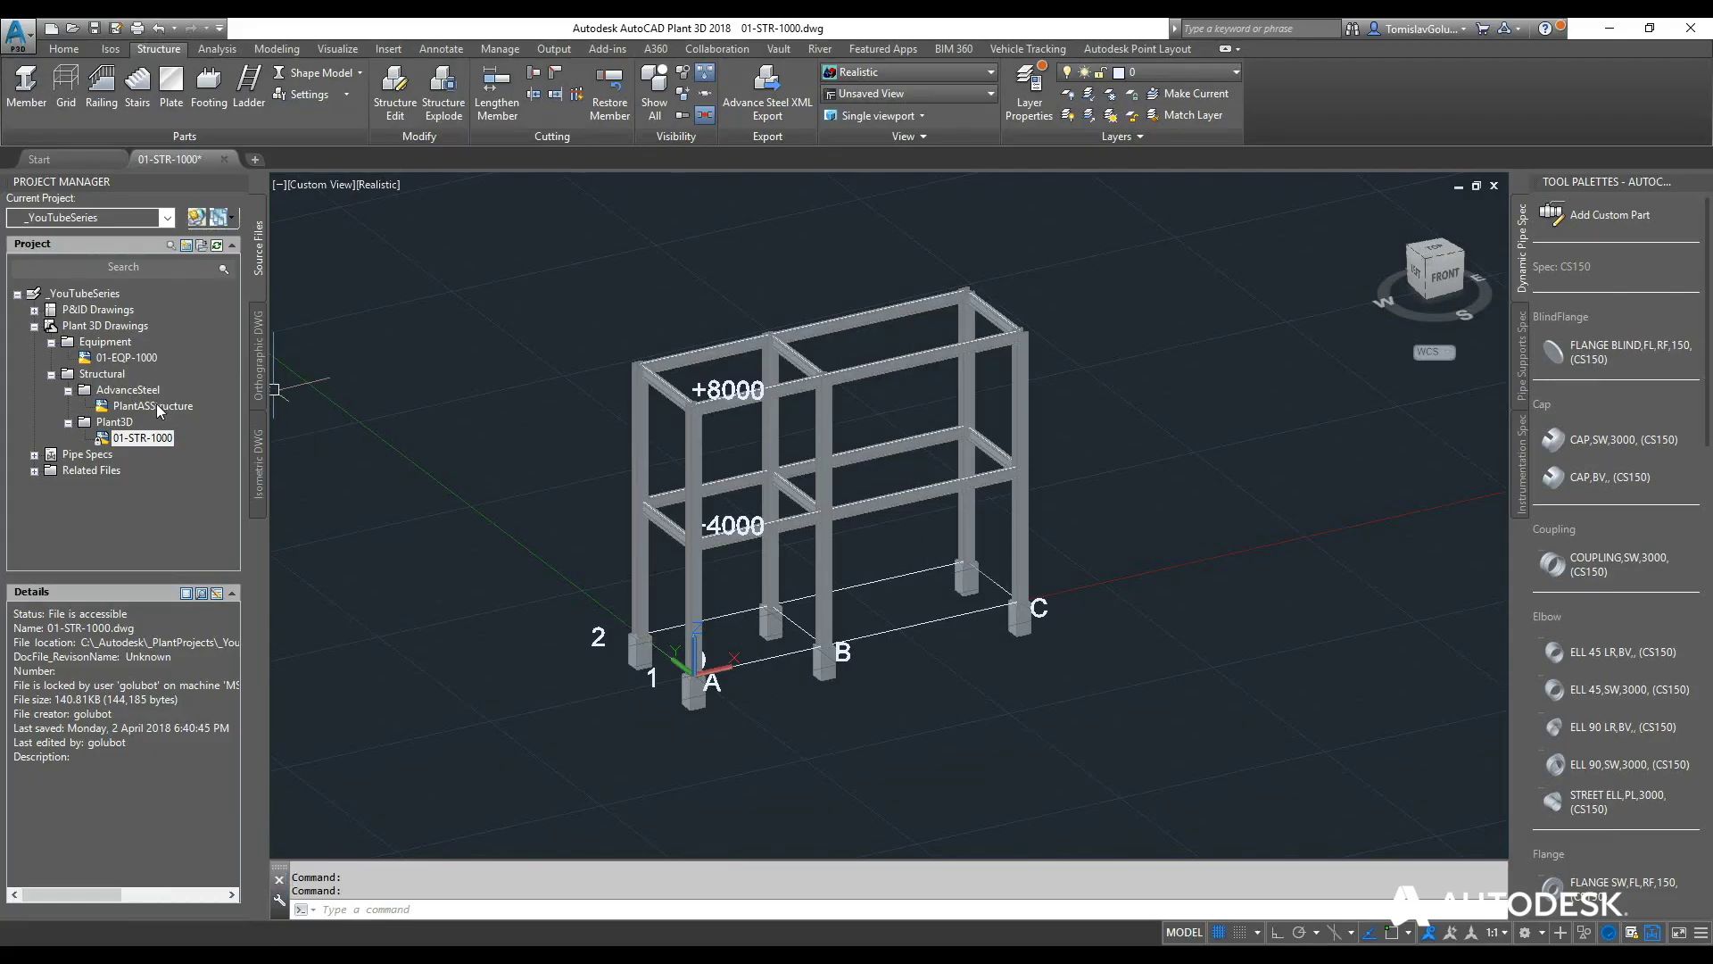
Open PlantASStructure from the _YouTubeSeries project in AutoCAD Plant 3D and examine the properties of the lower-level beam at the frame's left end.
double_click(153, 406)
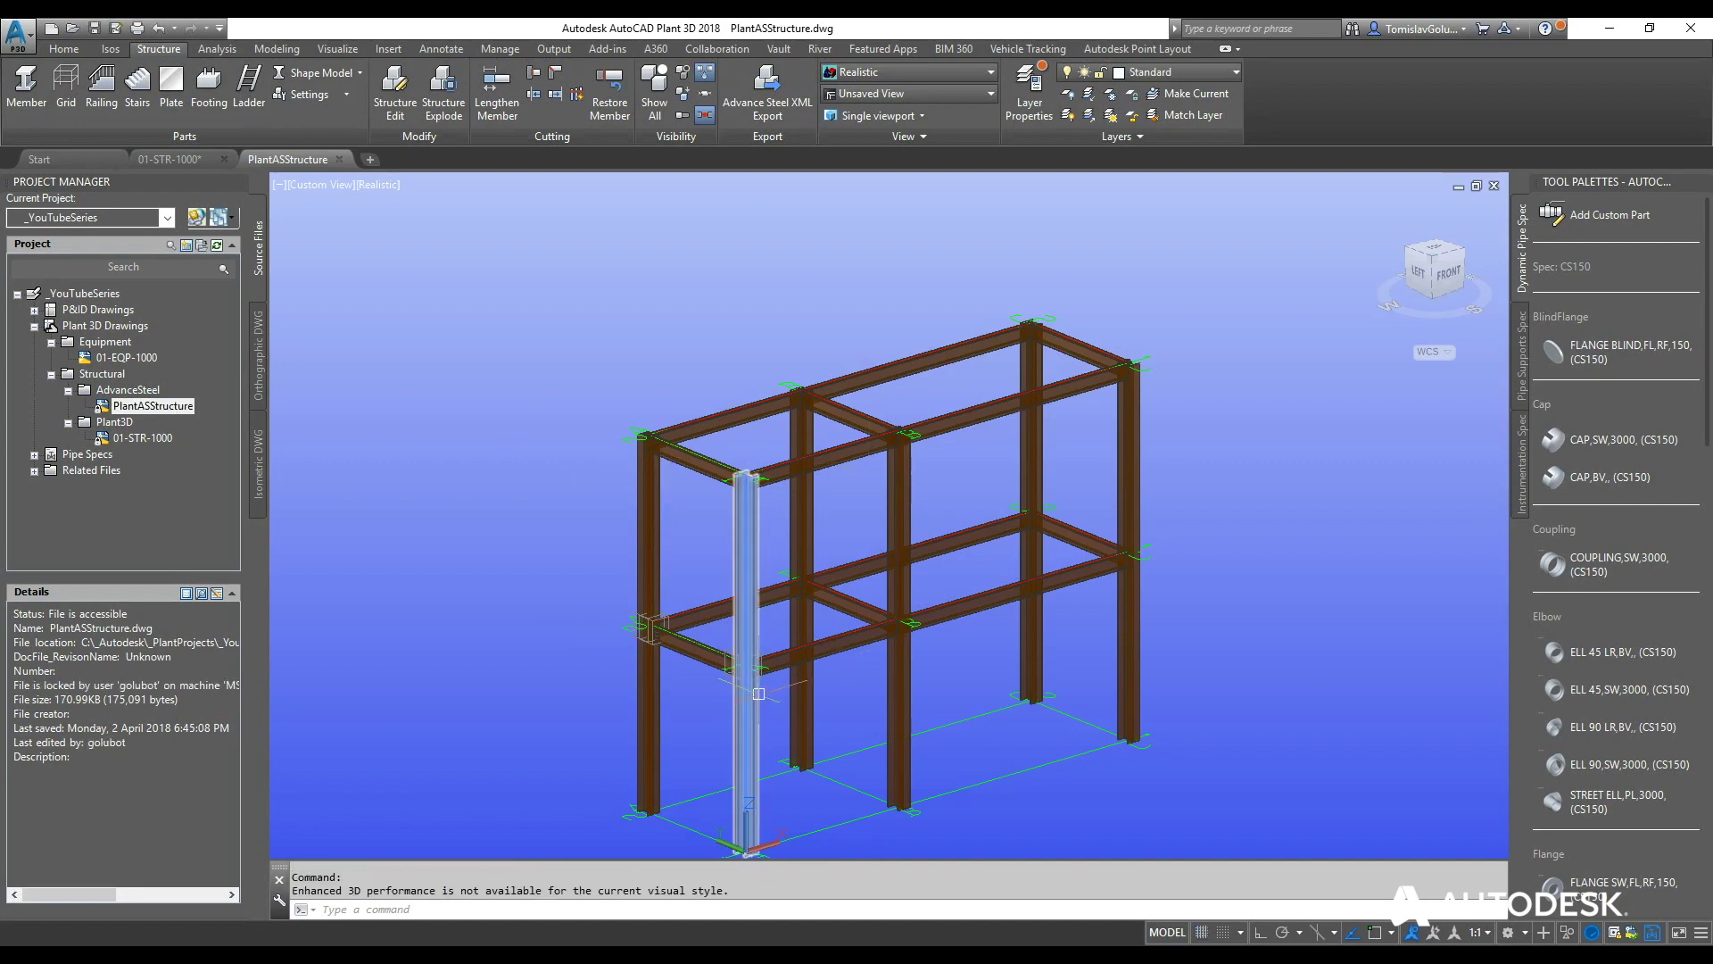
scroll(683, 727, up, 5)
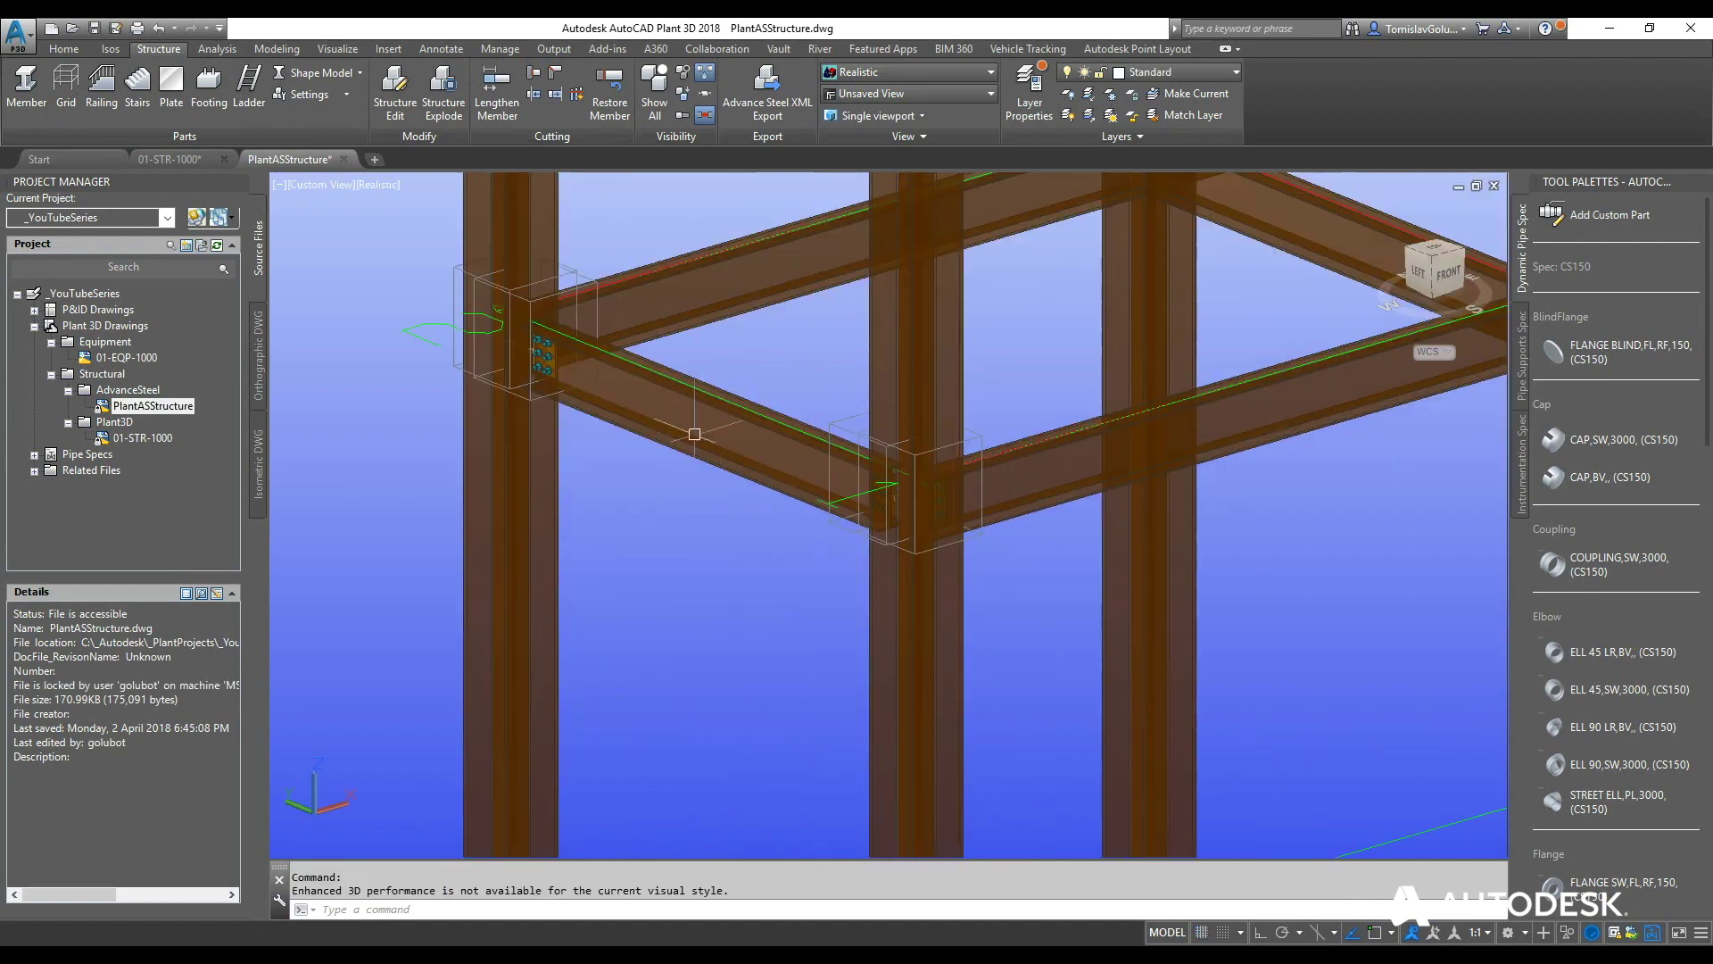
click(690, 405)
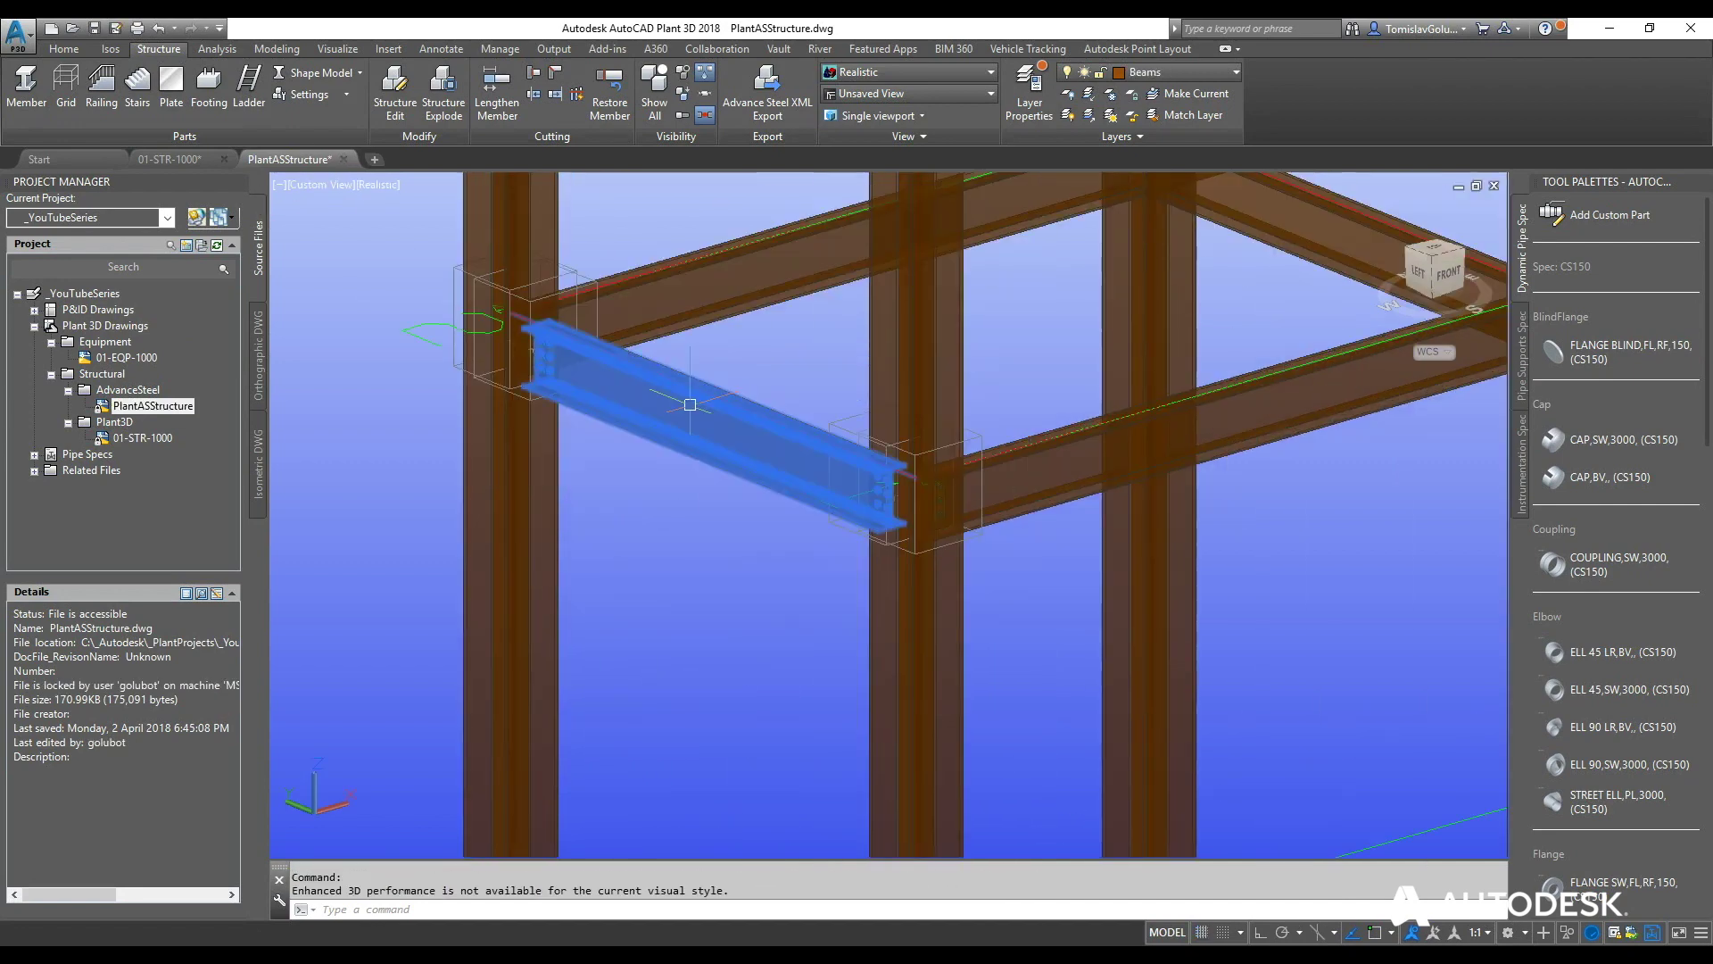
right_click(691, 406)
click(777, 819)
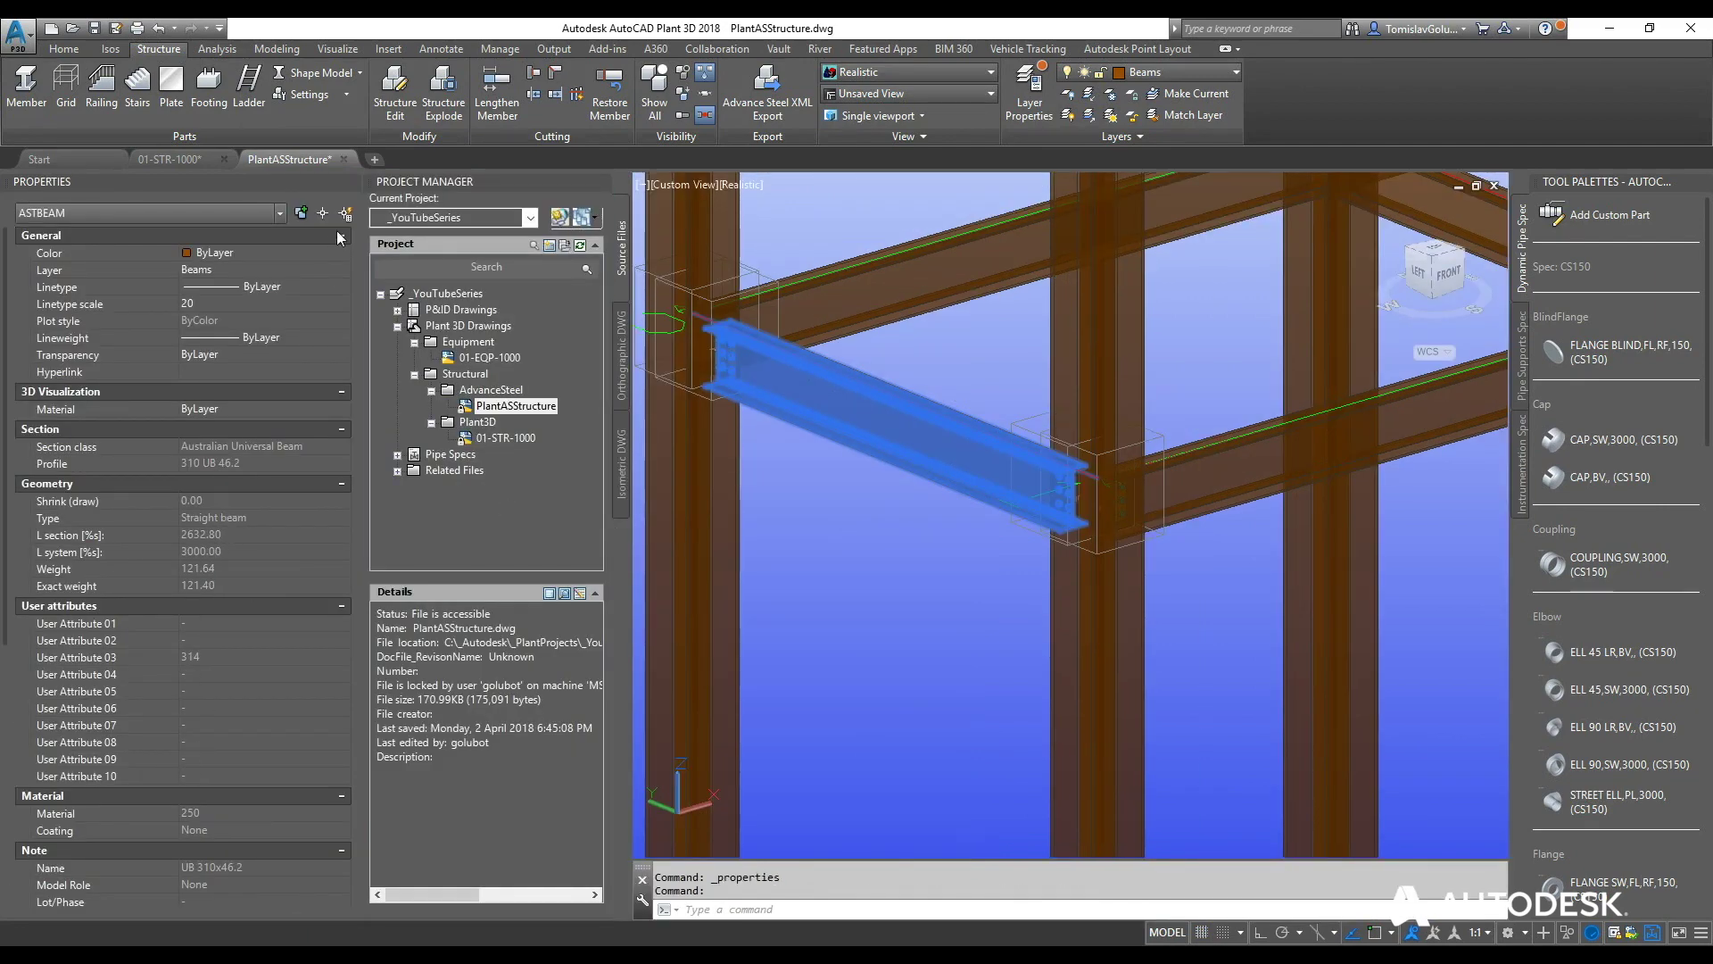
click(350, 183)
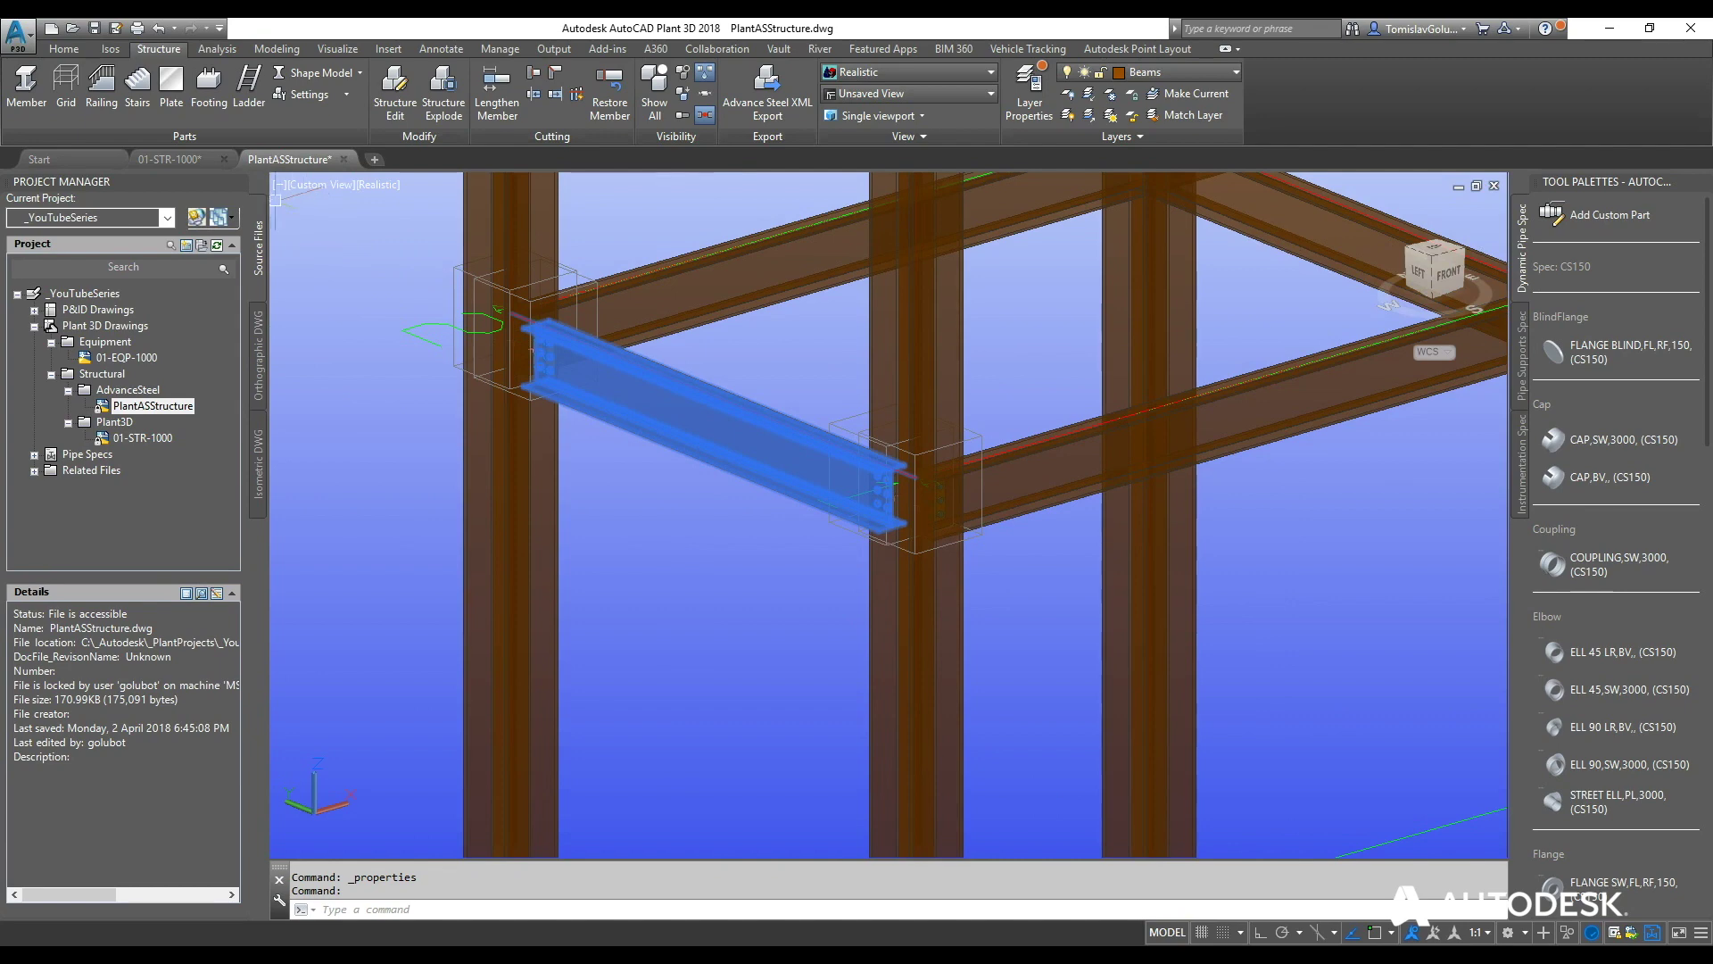
scroll(368, 409, down, 6)
key(Escape)
key(Escape)
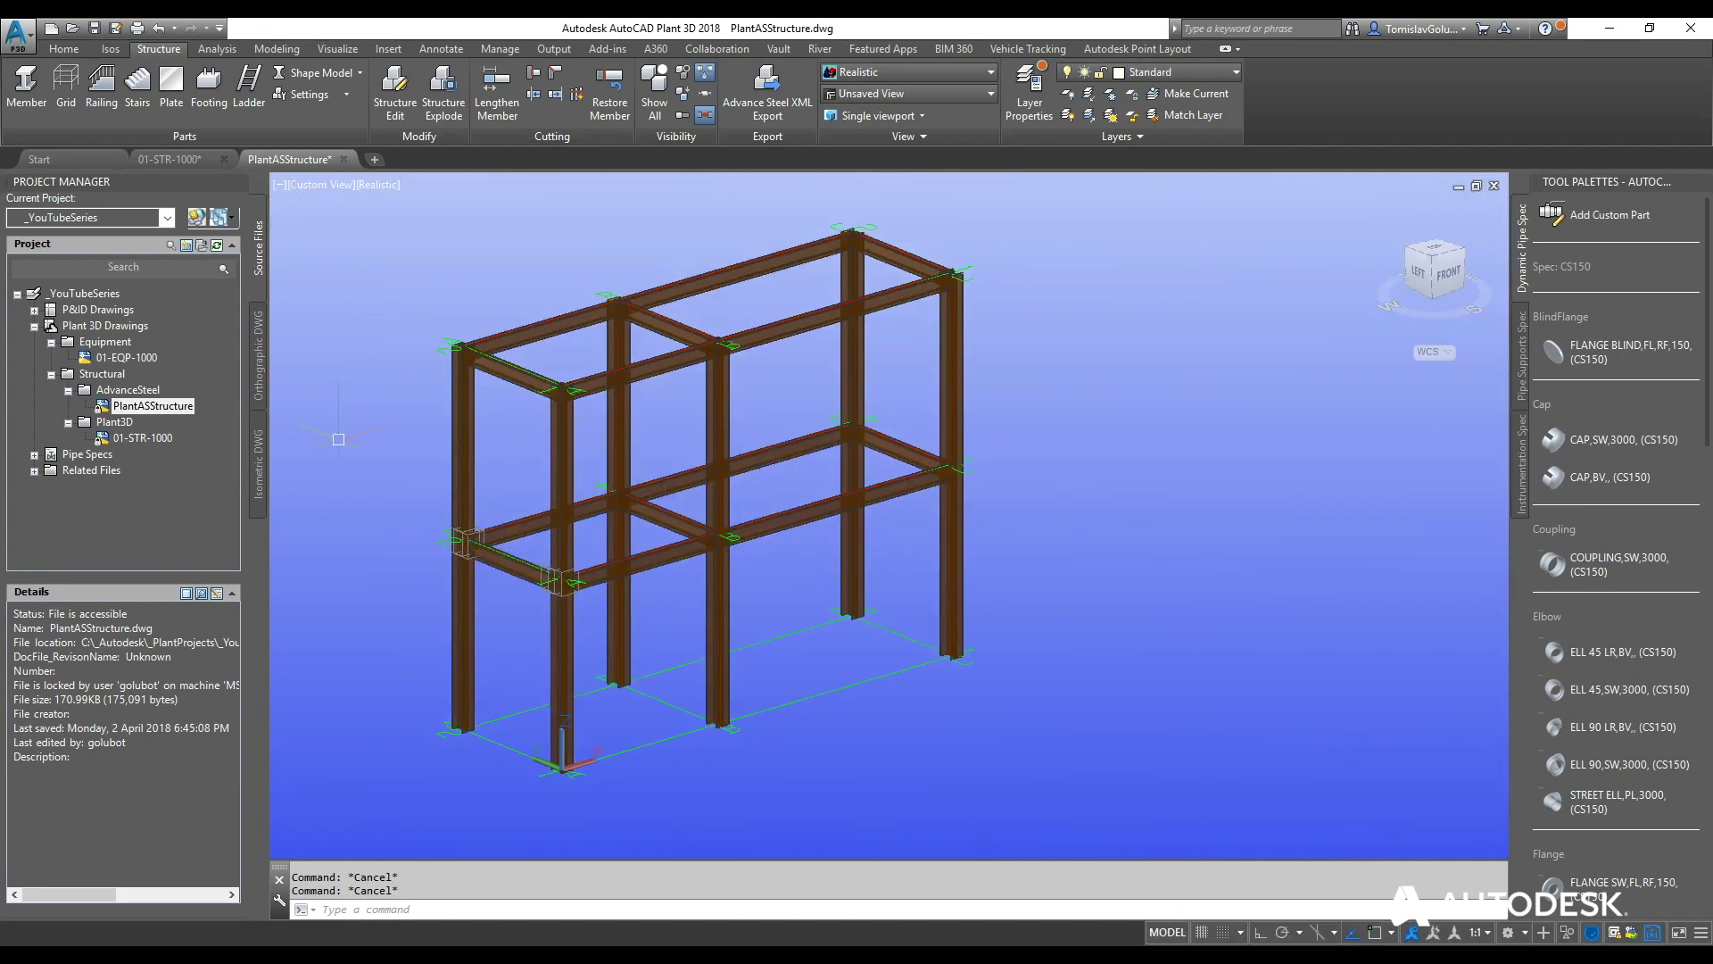
Switch to drawing 01-STR-1000 and start a railing at the endpoint of the +8000 rear beam line, at grid corner A-2.
click(192, 159)
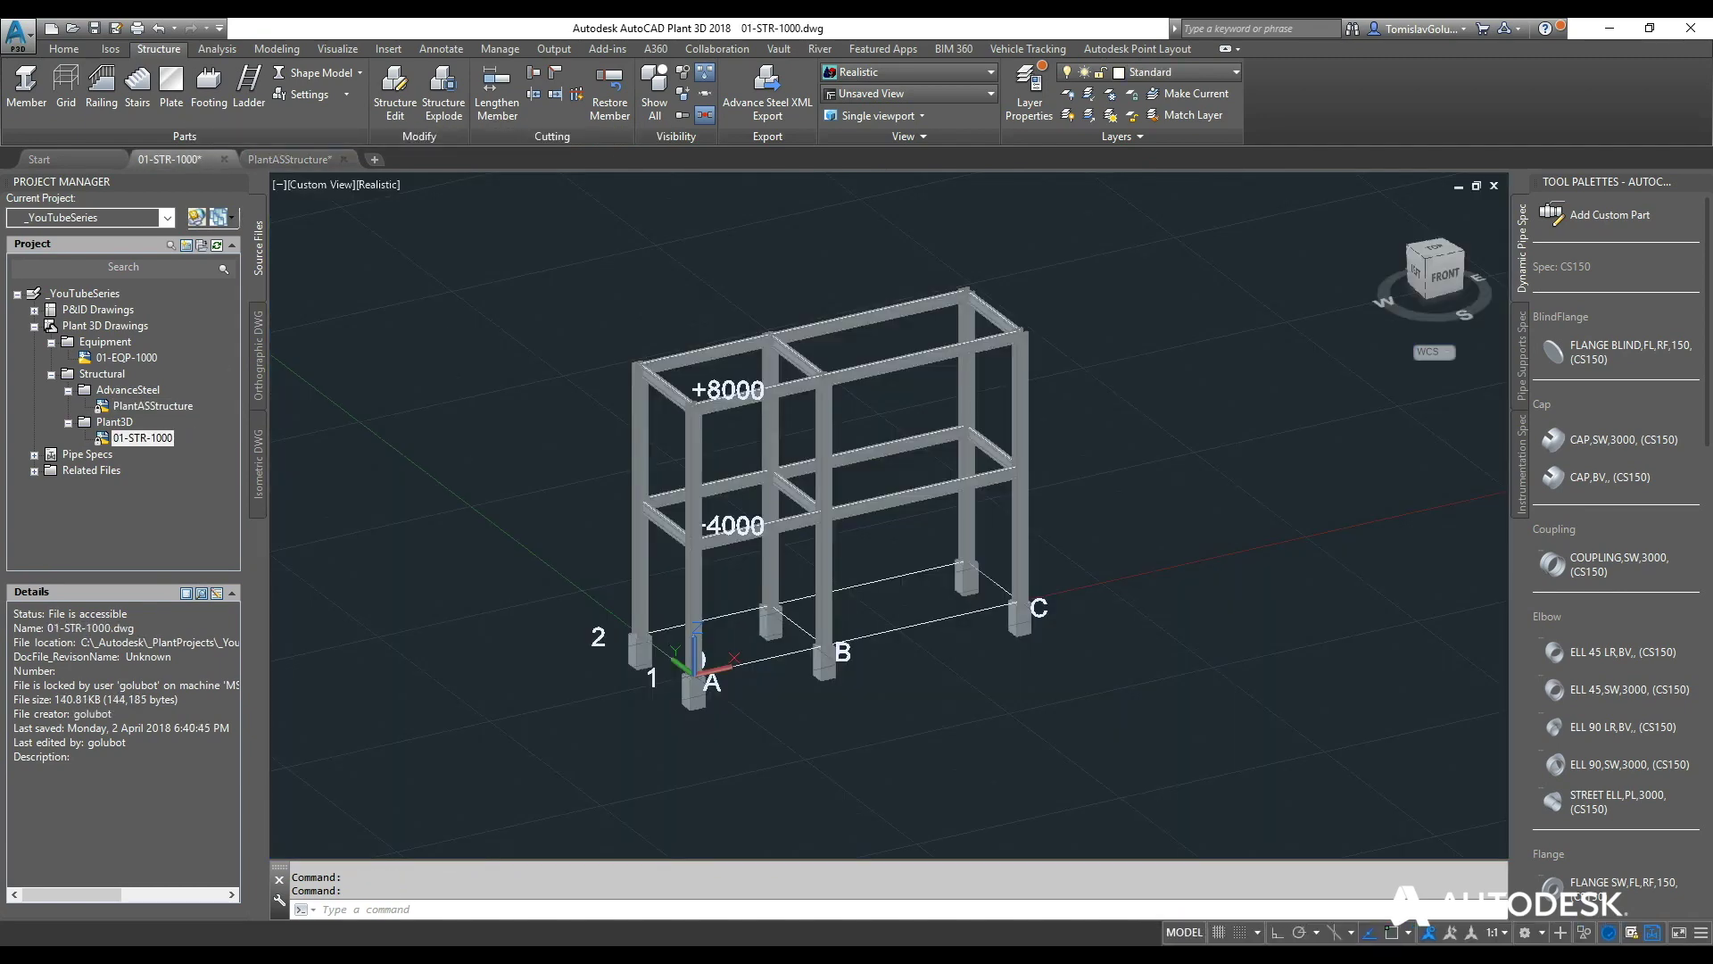
click(102, 106)
scroll(665, 318, up, 4)
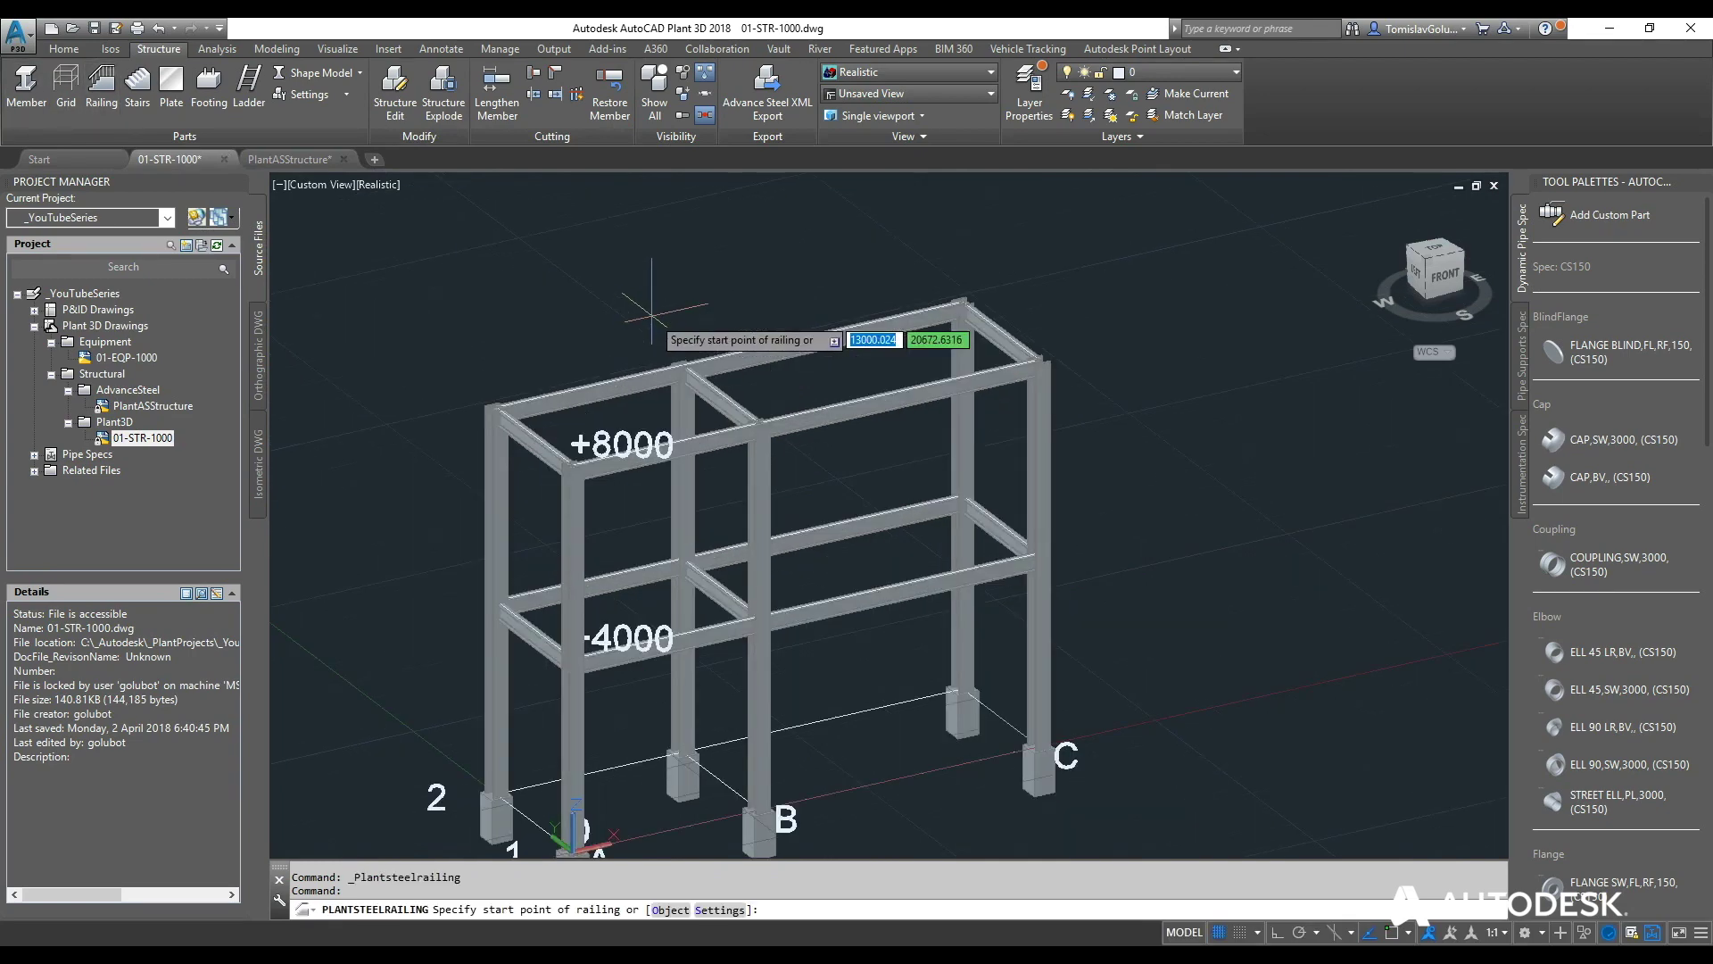
scroll(442, 461, up, 4)
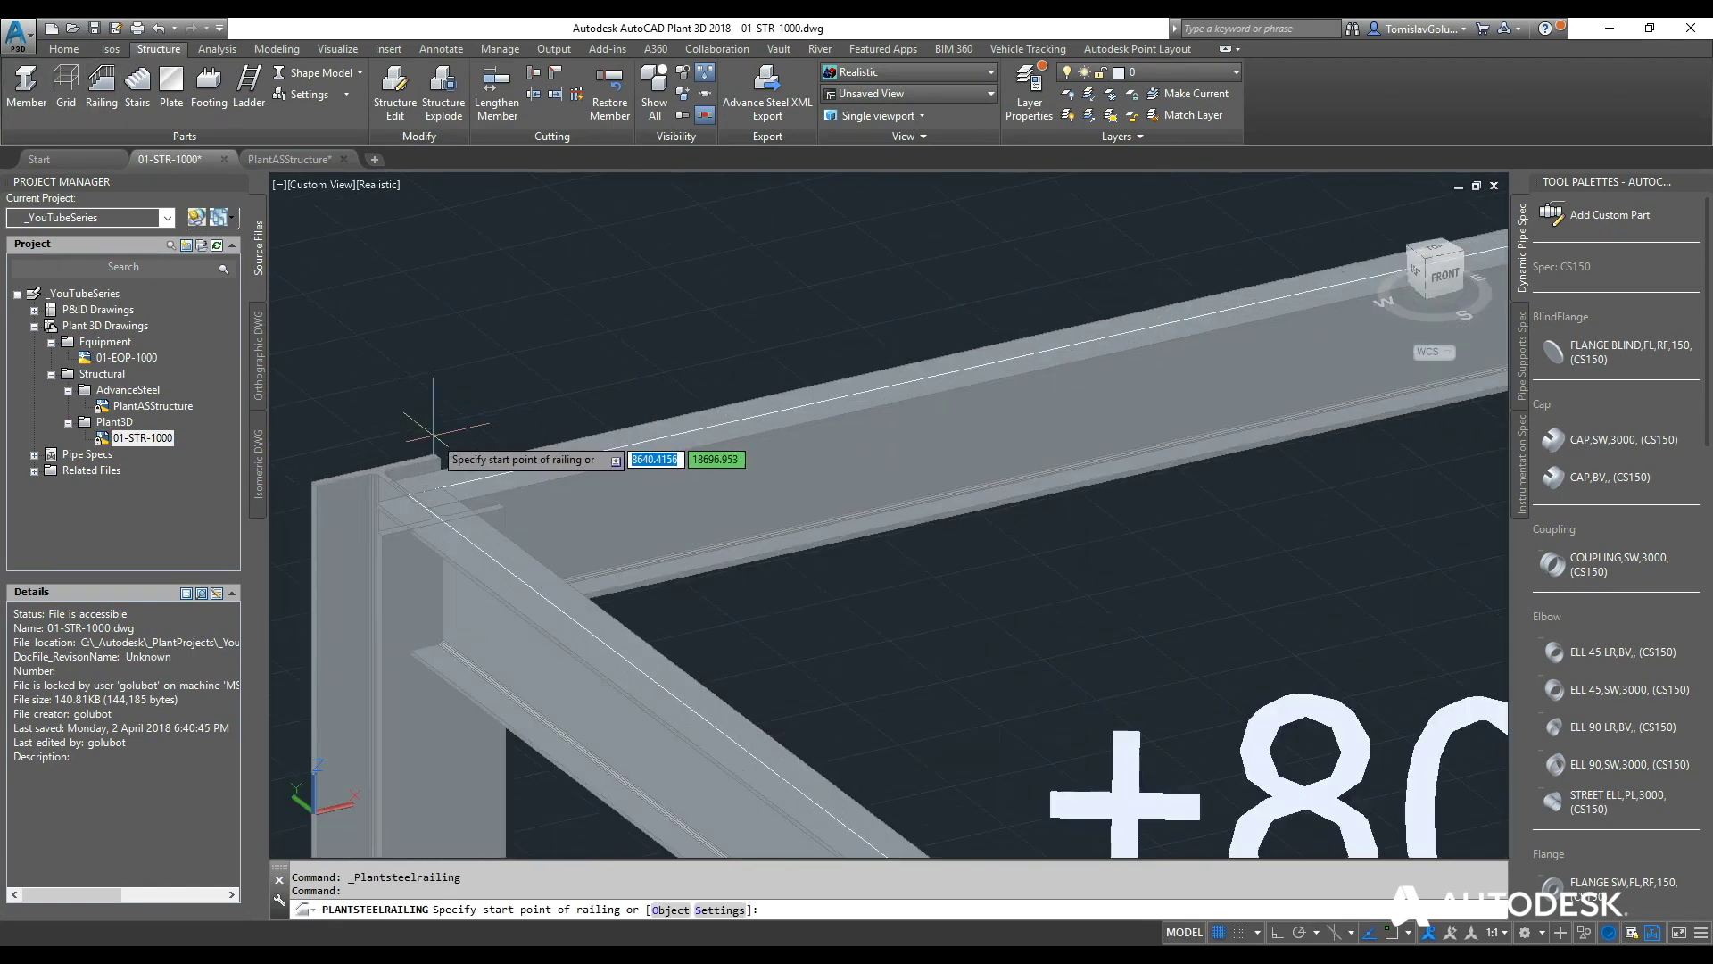
key(F3)
scroll(419, 500, up, 4)
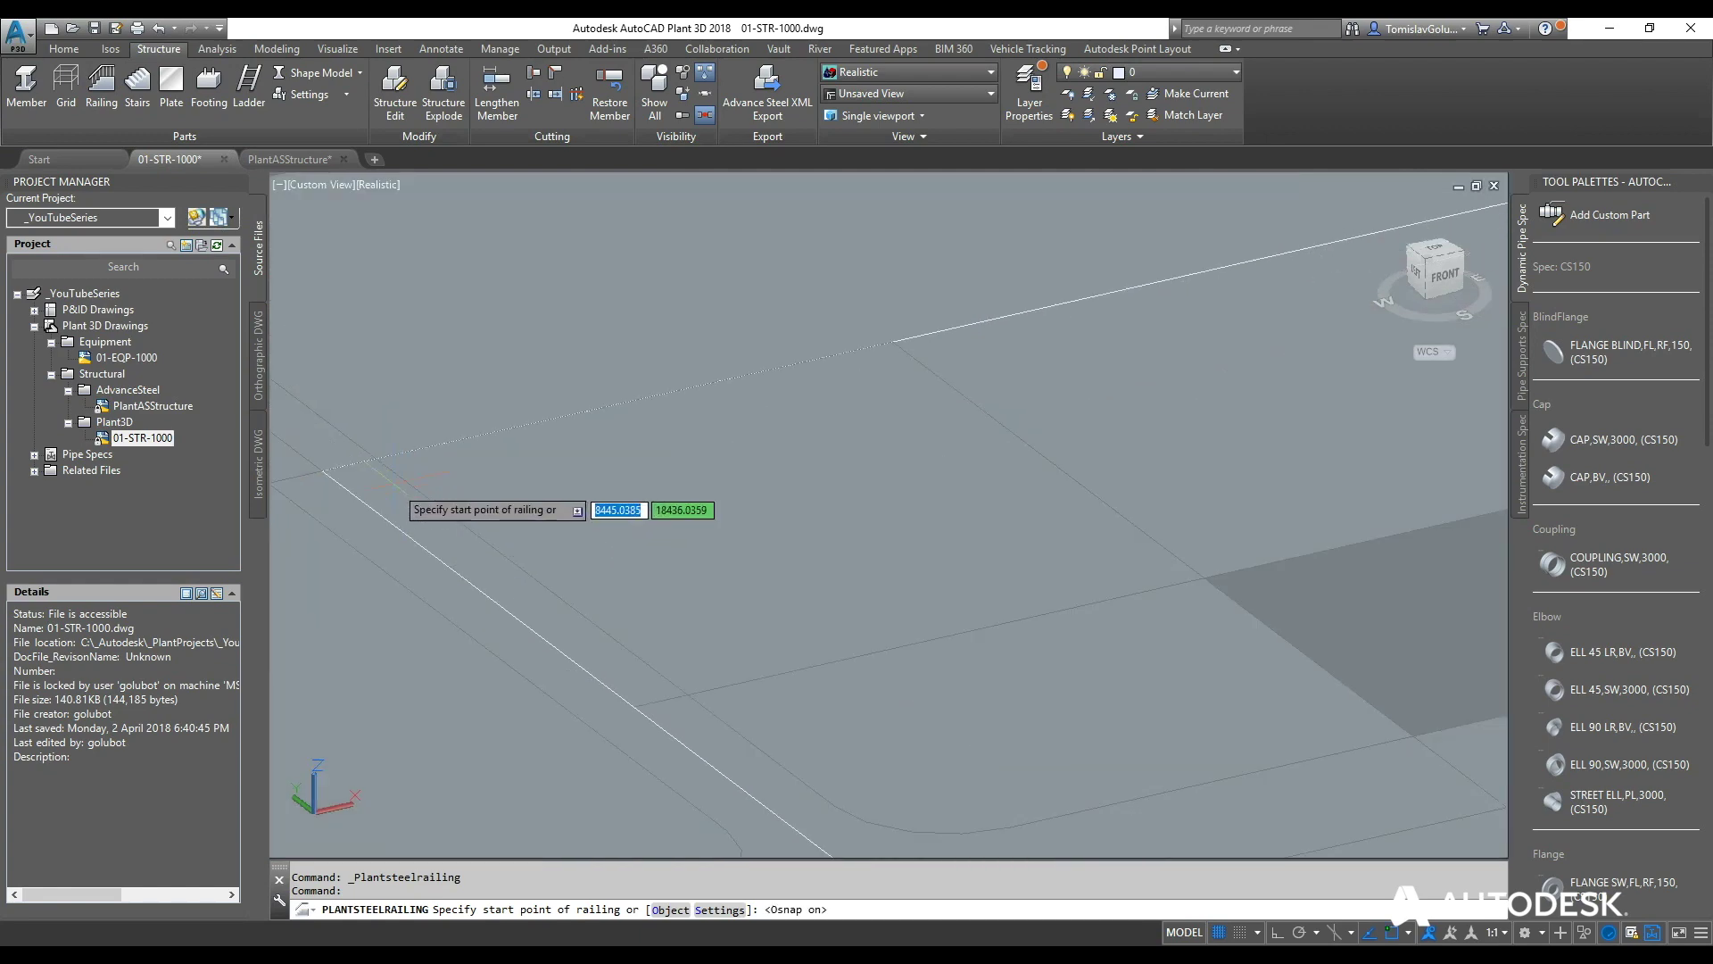
shift+right_click(355, 443)
click(401, 564)
click(323, 476)
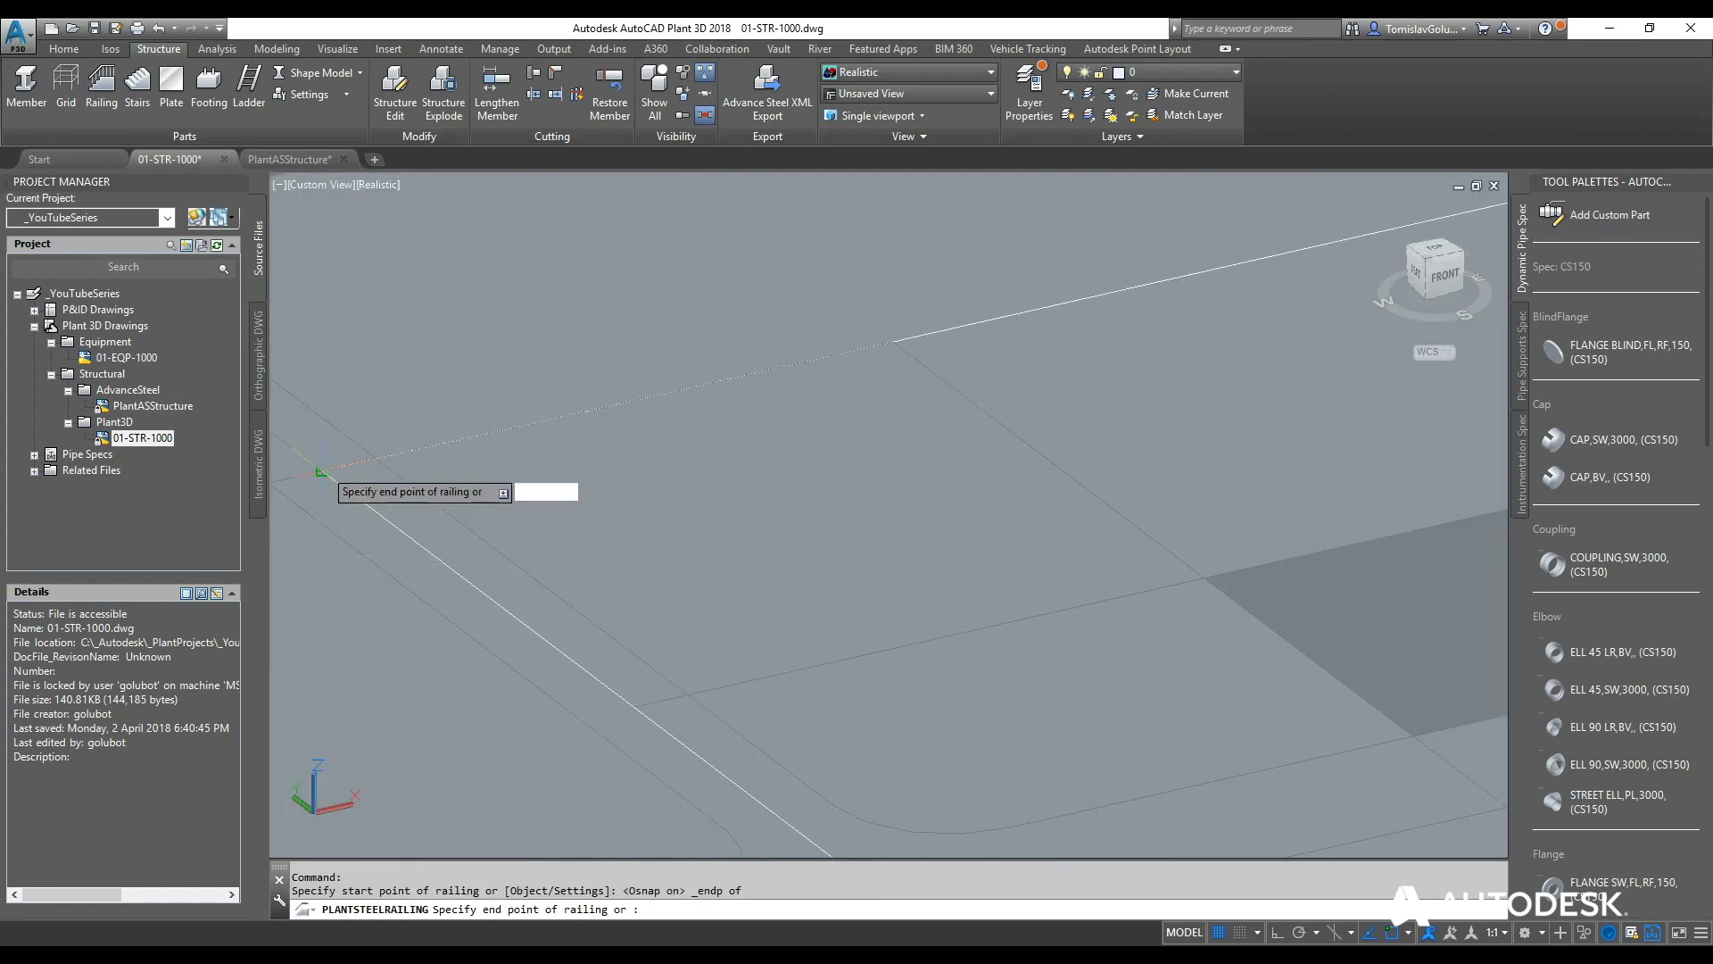
Finish the railing along the +8000 rear beams at the beam endpoint on grid corner C-2.
scroll(339, 486, up, 4)
scroll(356, 615, down, 5)
scroll(1240, 384, up, 6)
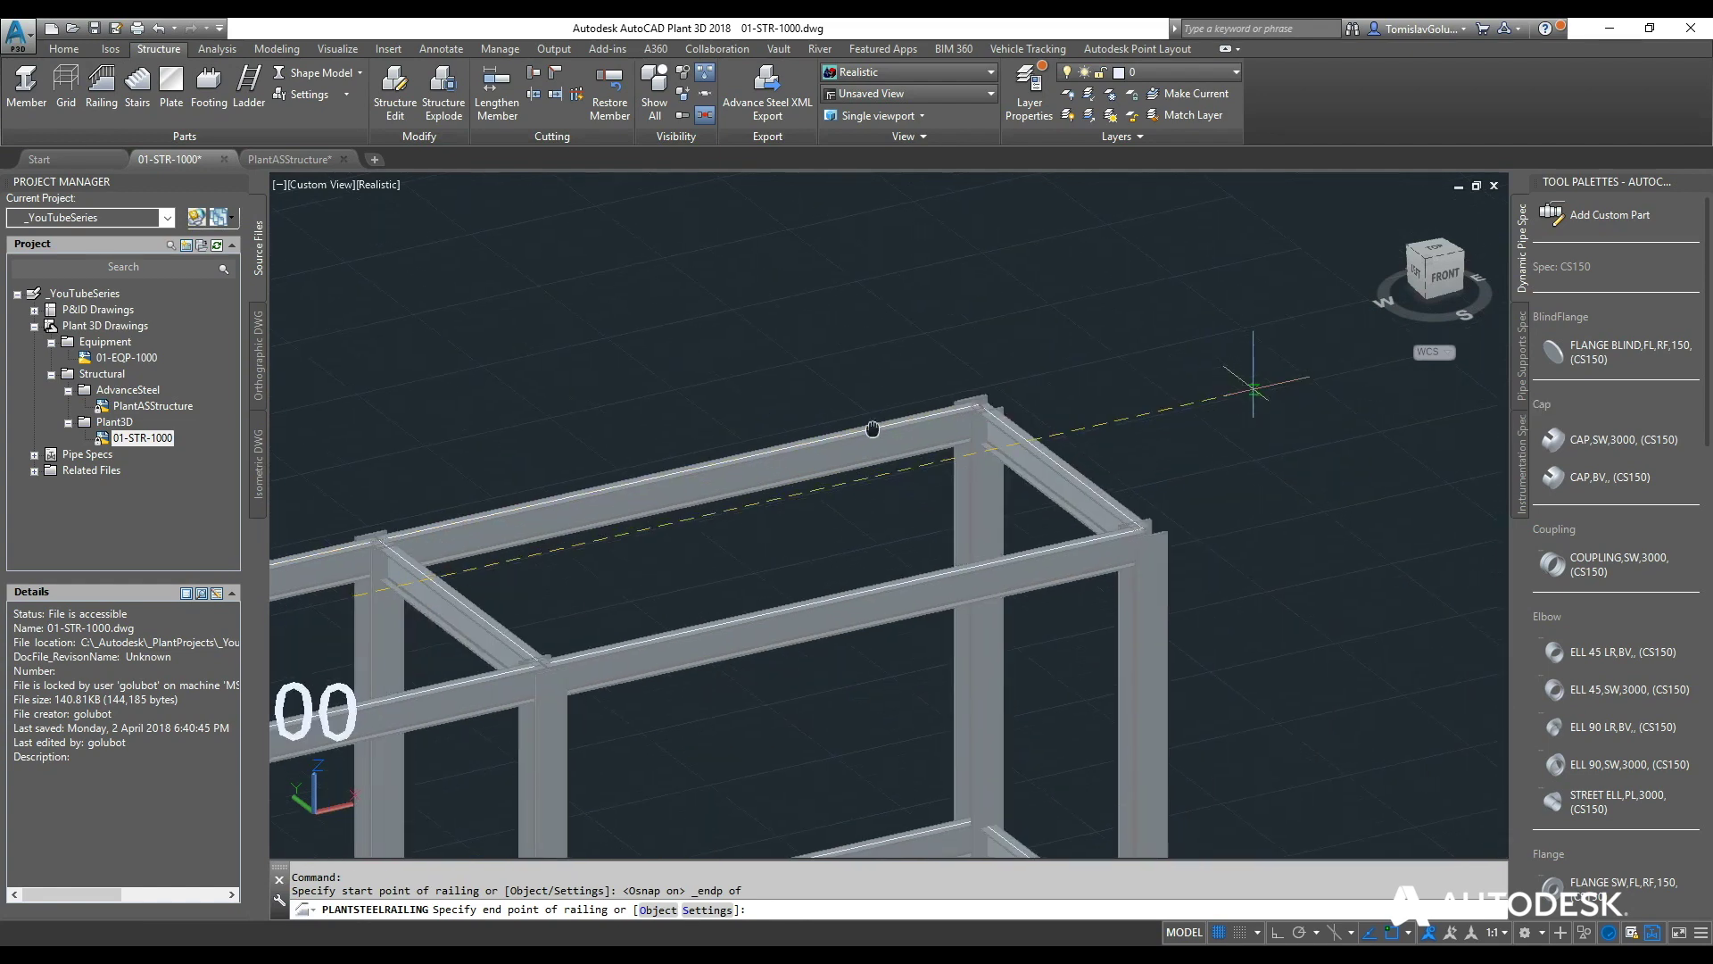
scroll(652, 356, down, 3)
shift+right_click(651, 354)
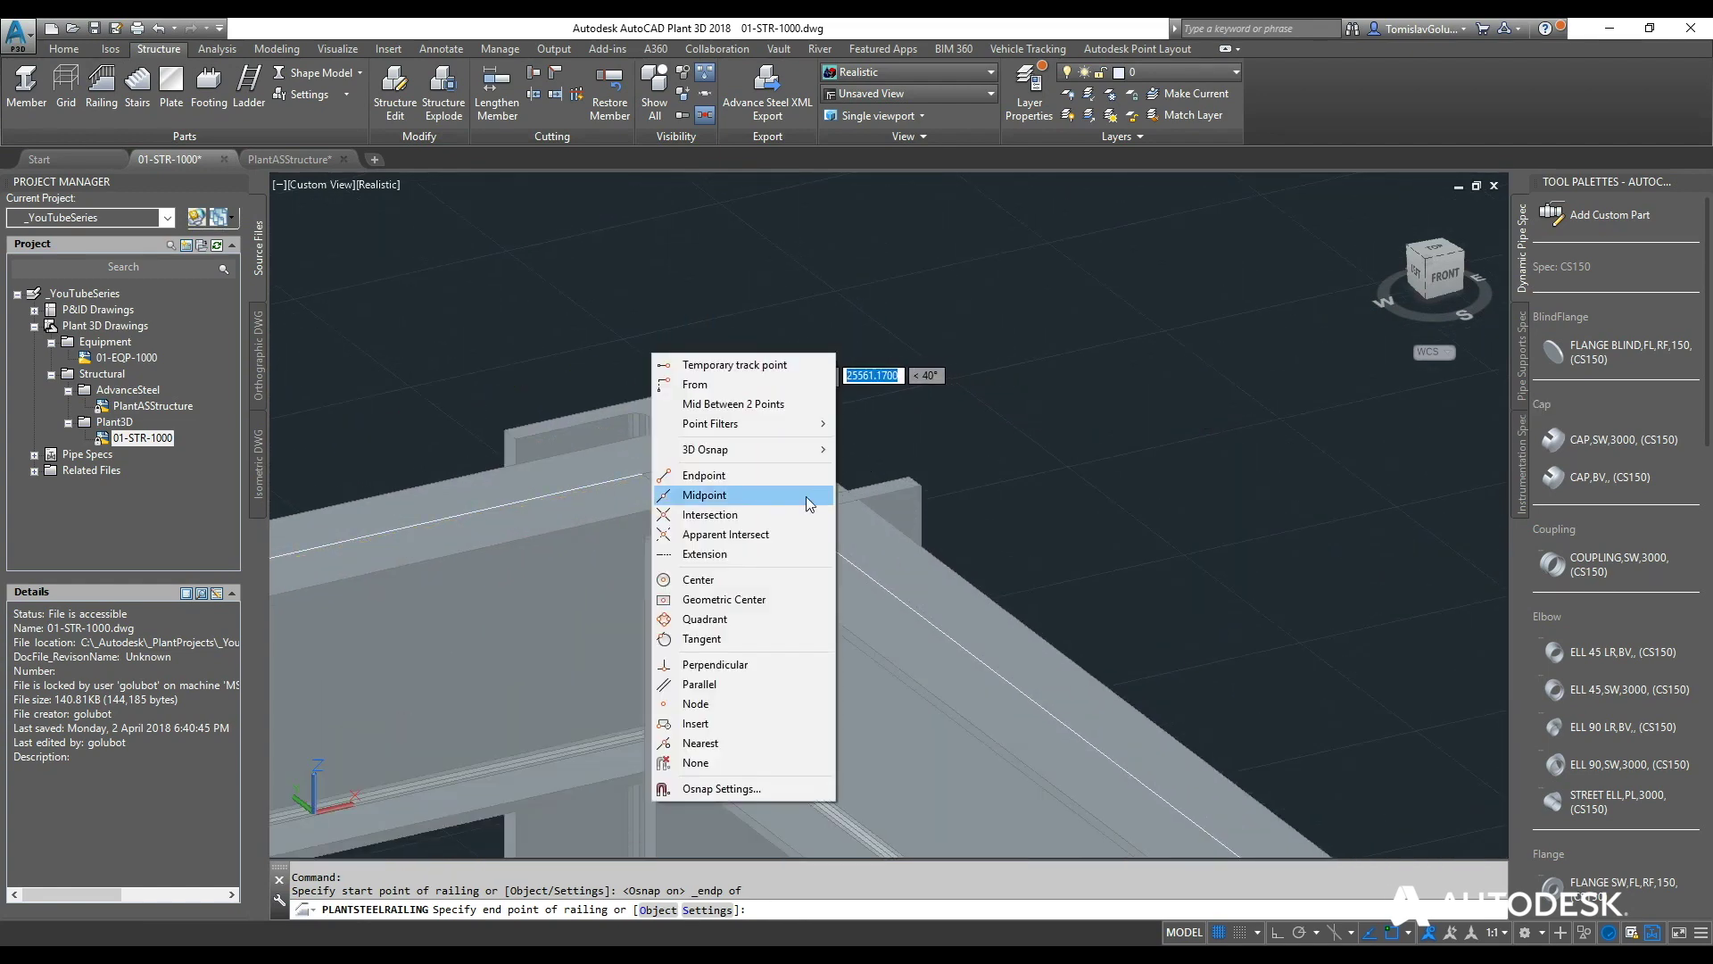
click(714, 491)
scroll(724, 465, up, 3)
click(584, 428)
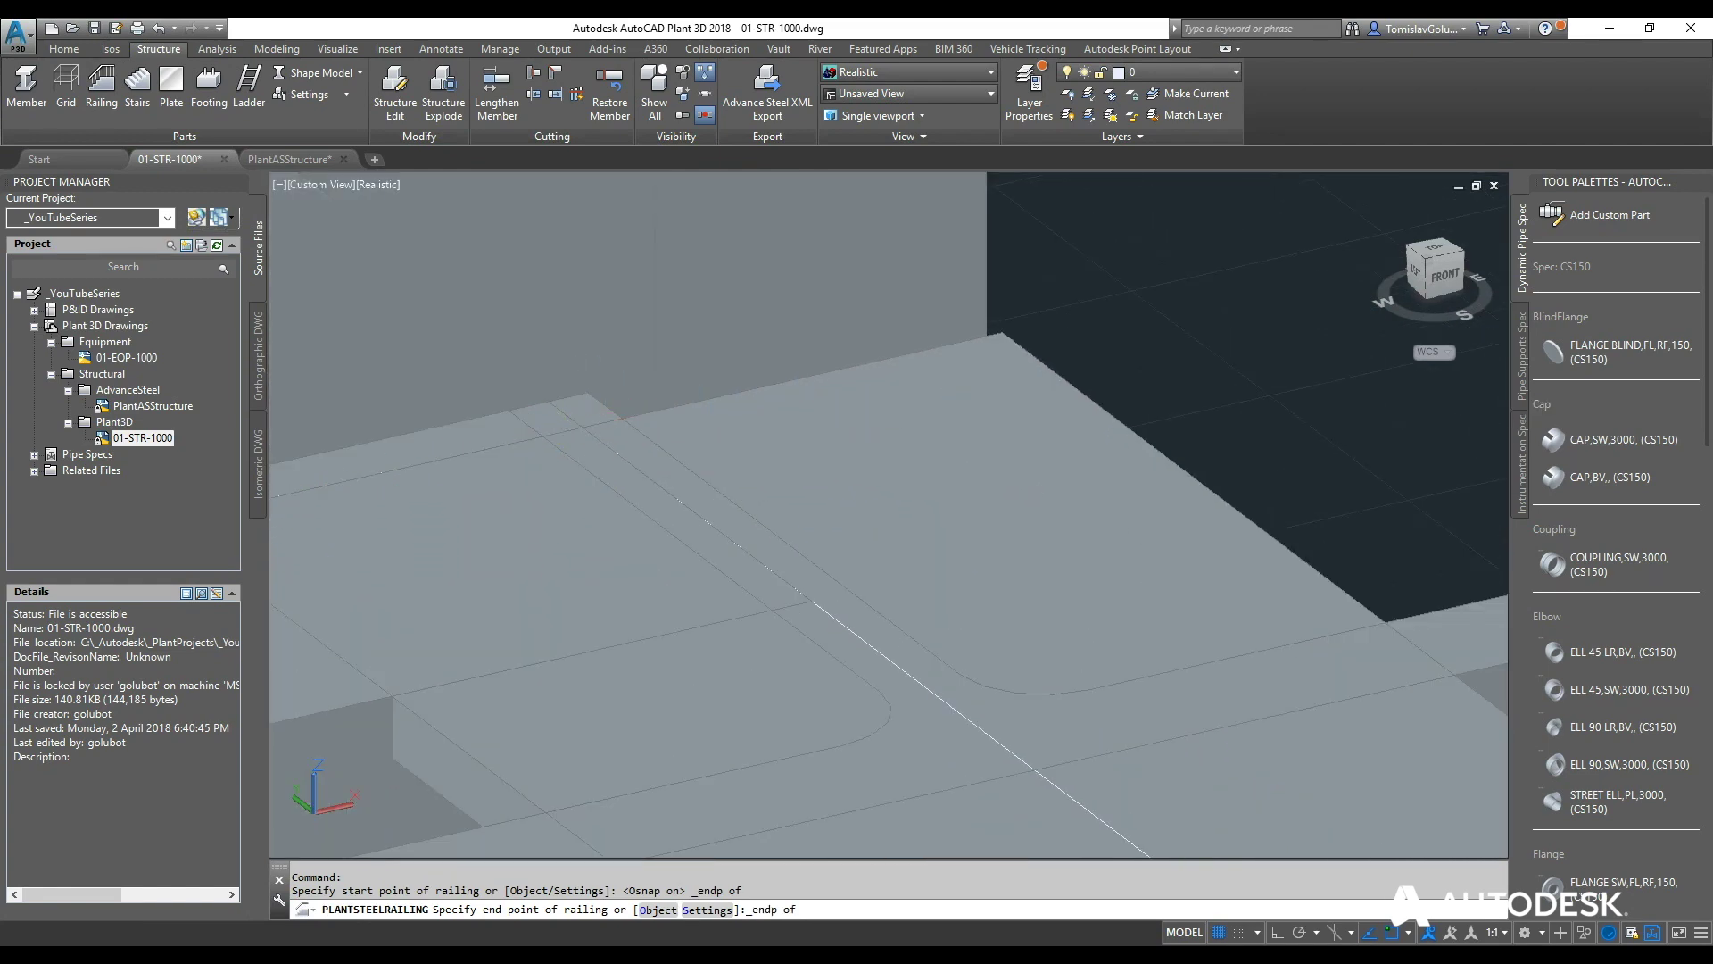
scroll(792, 434, down, 3)
click(803, 420)
scroll(687, 390, up, 2)
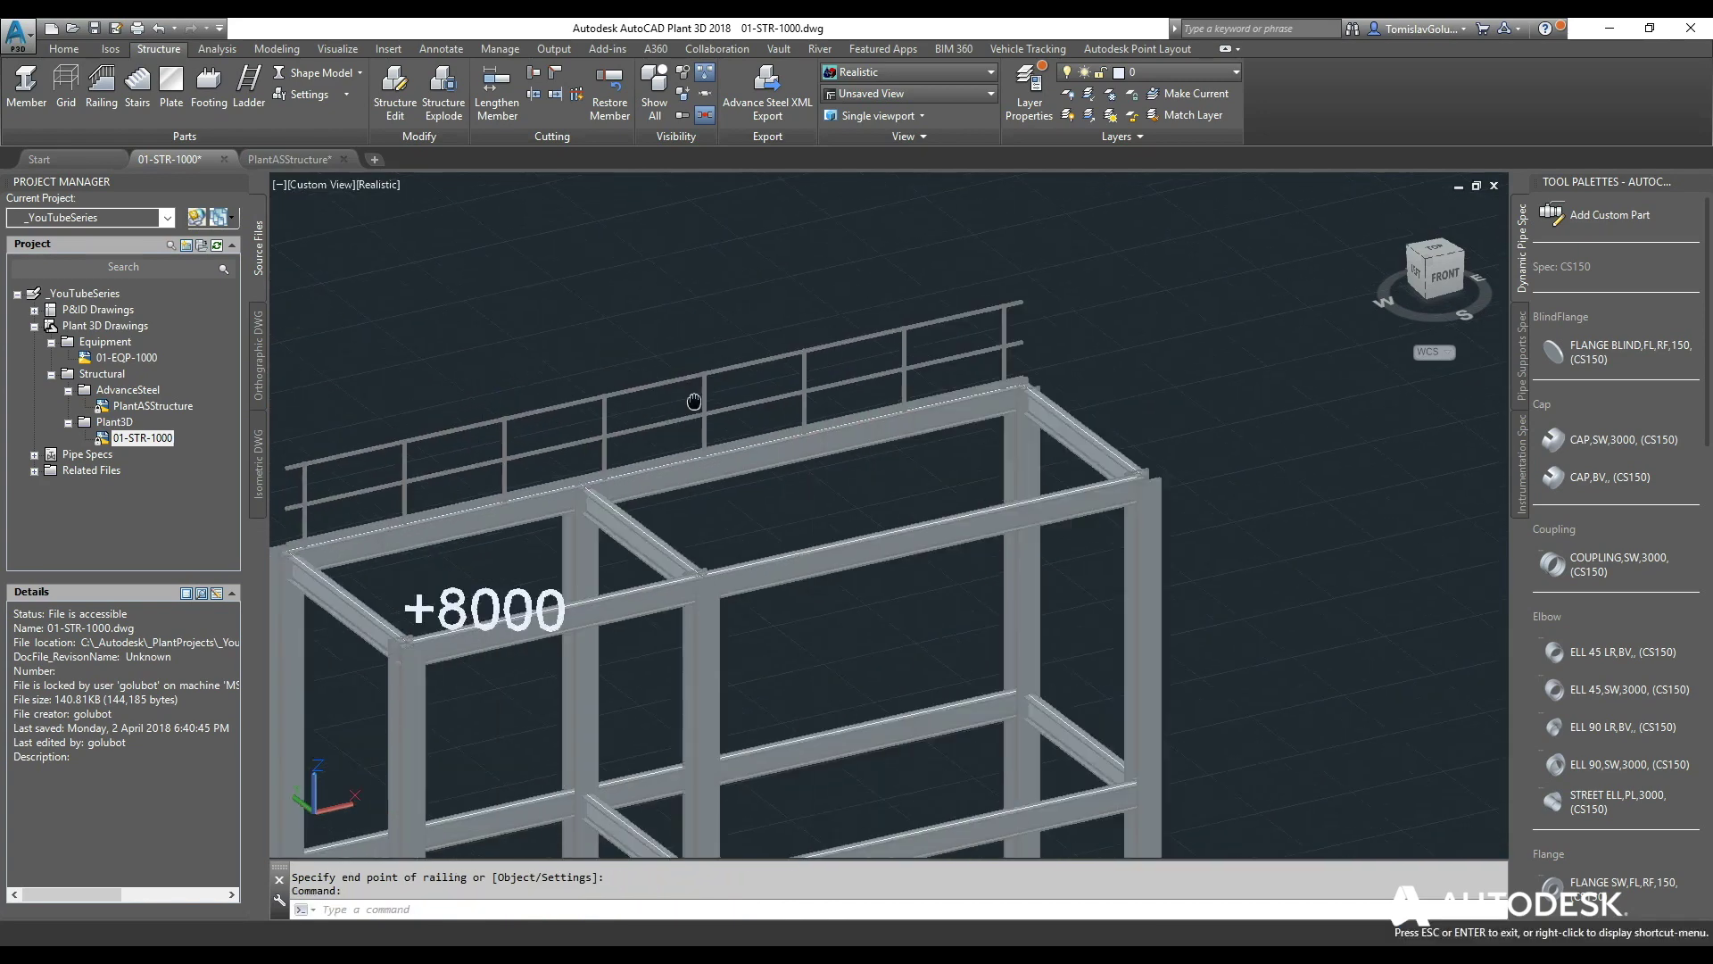
key(Escape)
Examine the new railing's geometry and shape settings through Edit Structure, and leave them unchanged.
scroll(411, 514, up, 3)
shift+middle_drag(645, 457, 869, 393)
scroll(869, 394, down, 5)
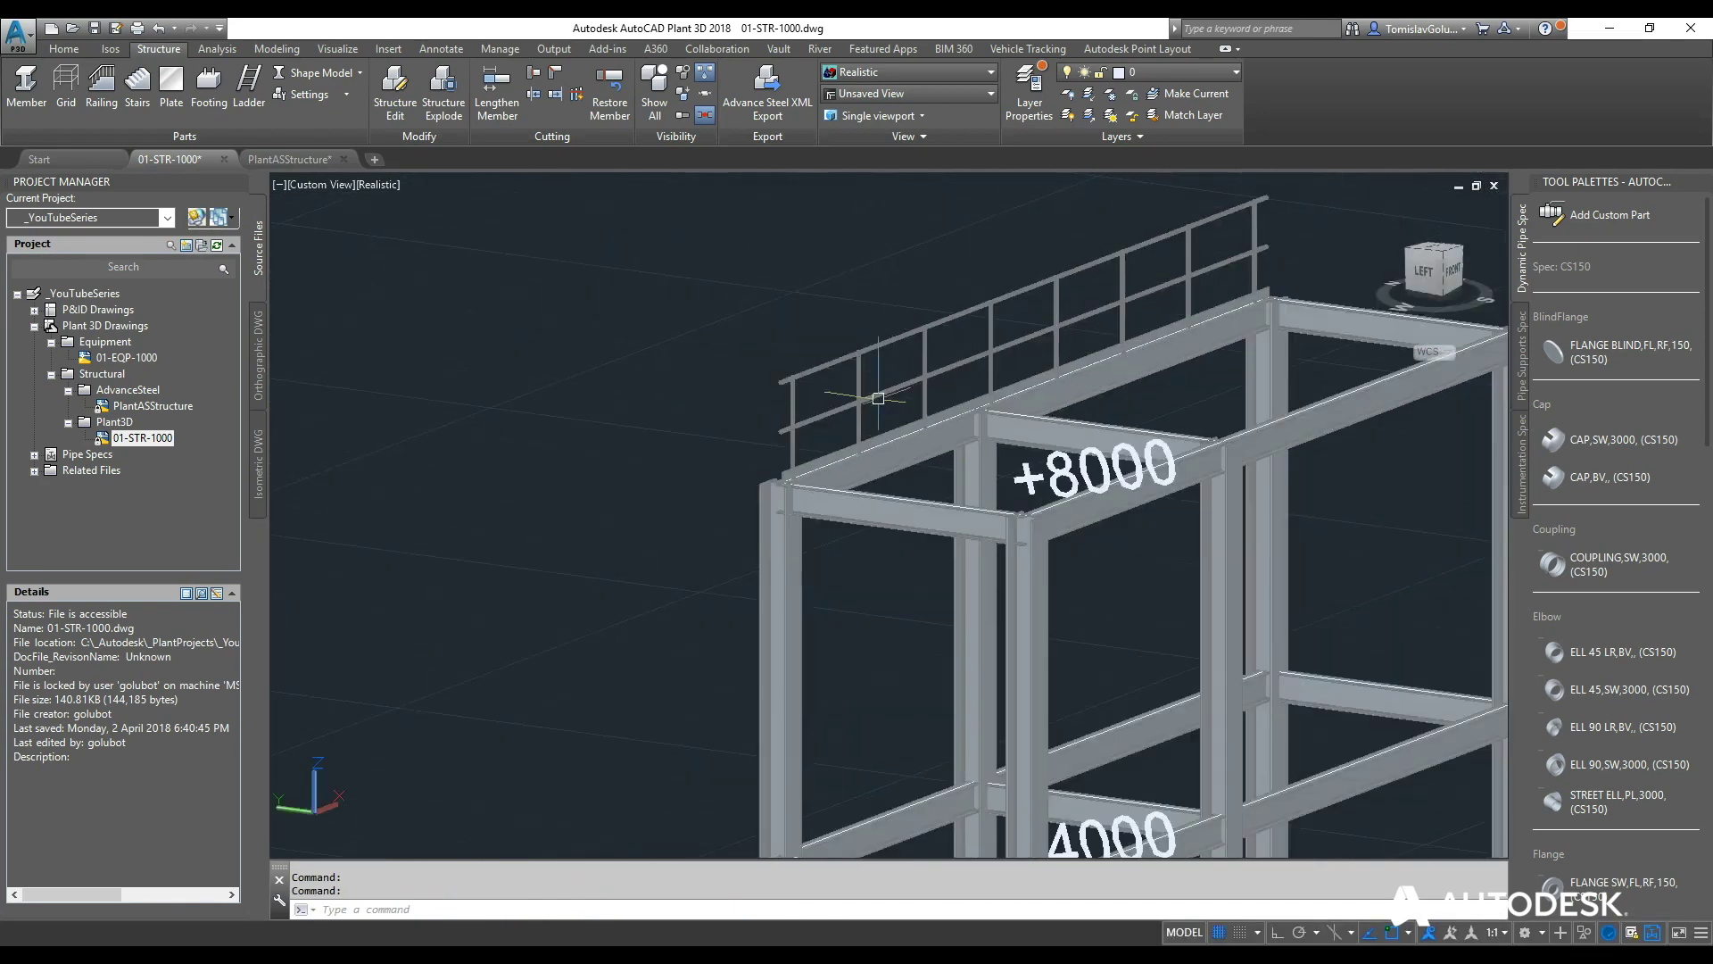
click(919, 416)
right_click(916, 403)
click(934, 459)
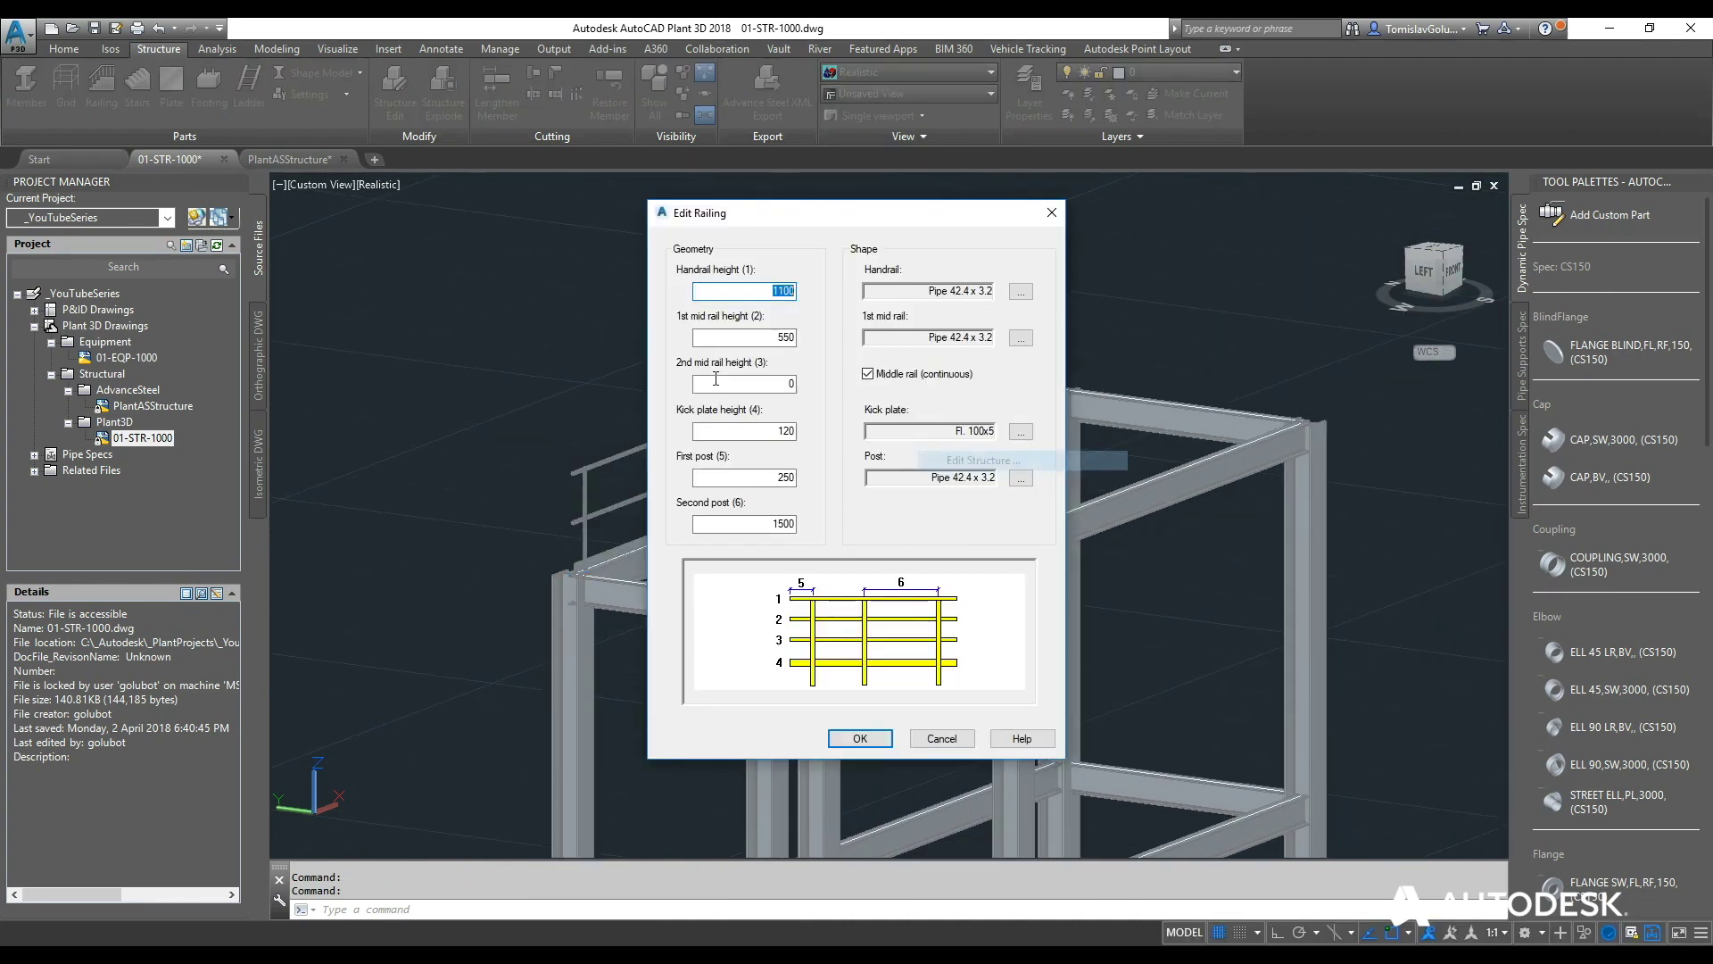
drag(426, 226, 439, 265)
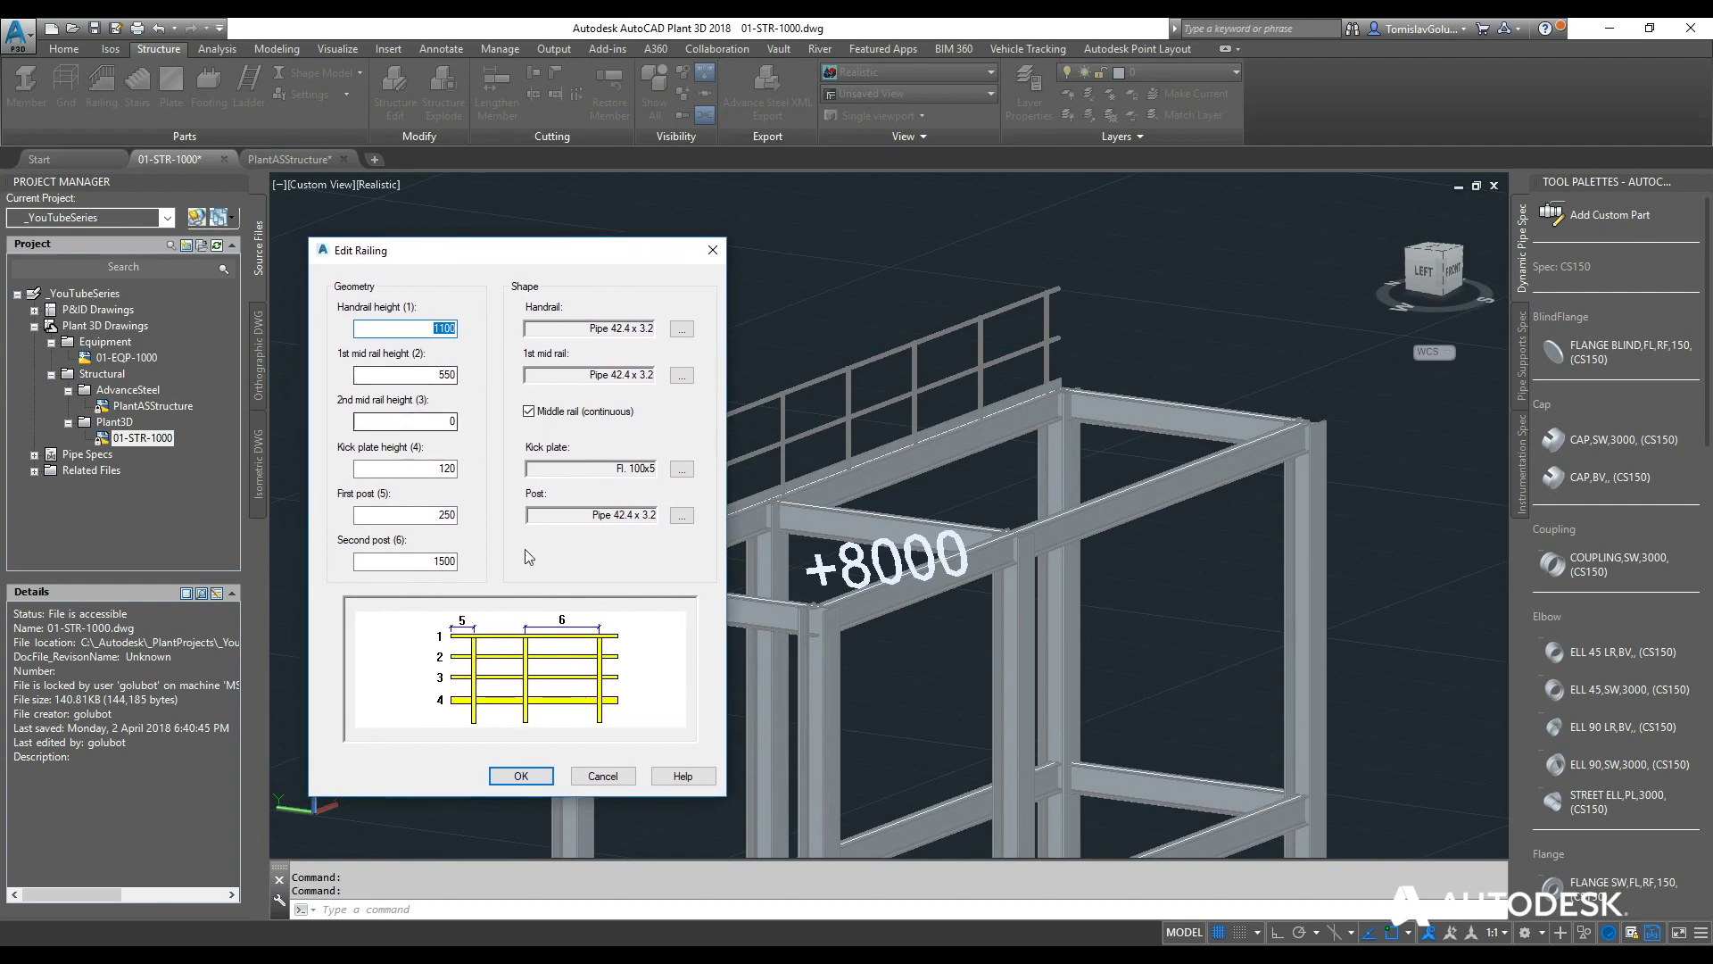
click(603, 775)
Fit the whole structure in view and set the structural representation to Line Model.
scroll(473, 353, down, 5)
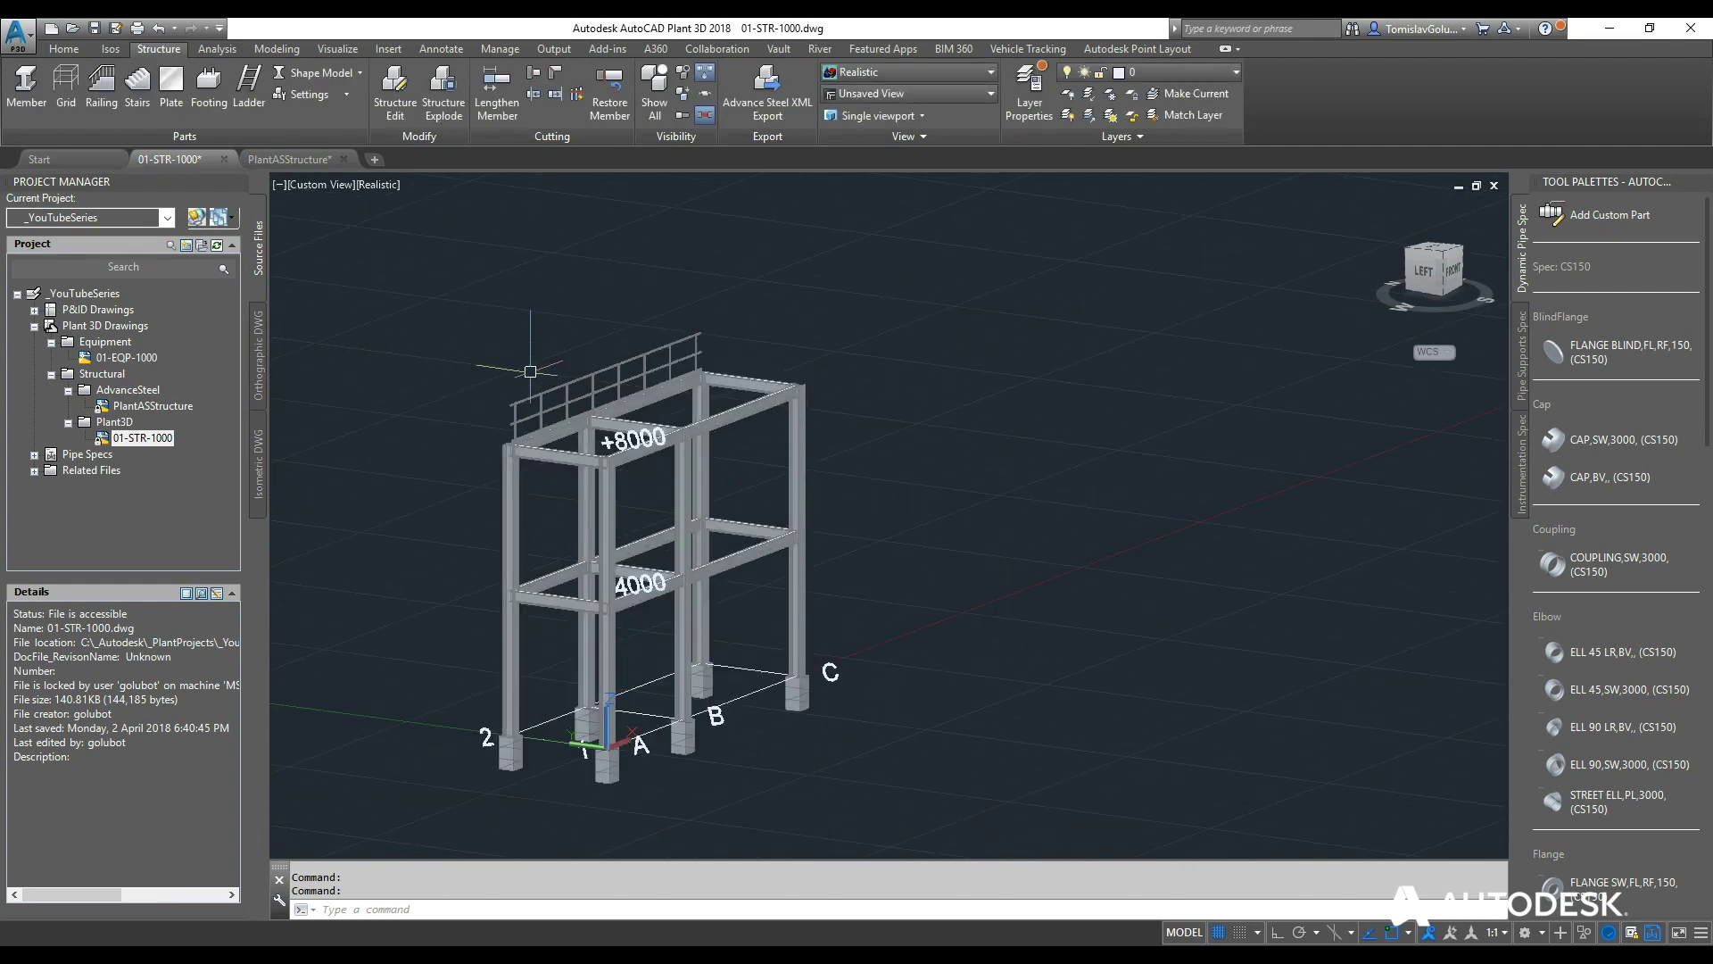
shift+middle_drag(530, 371, 455, 334)
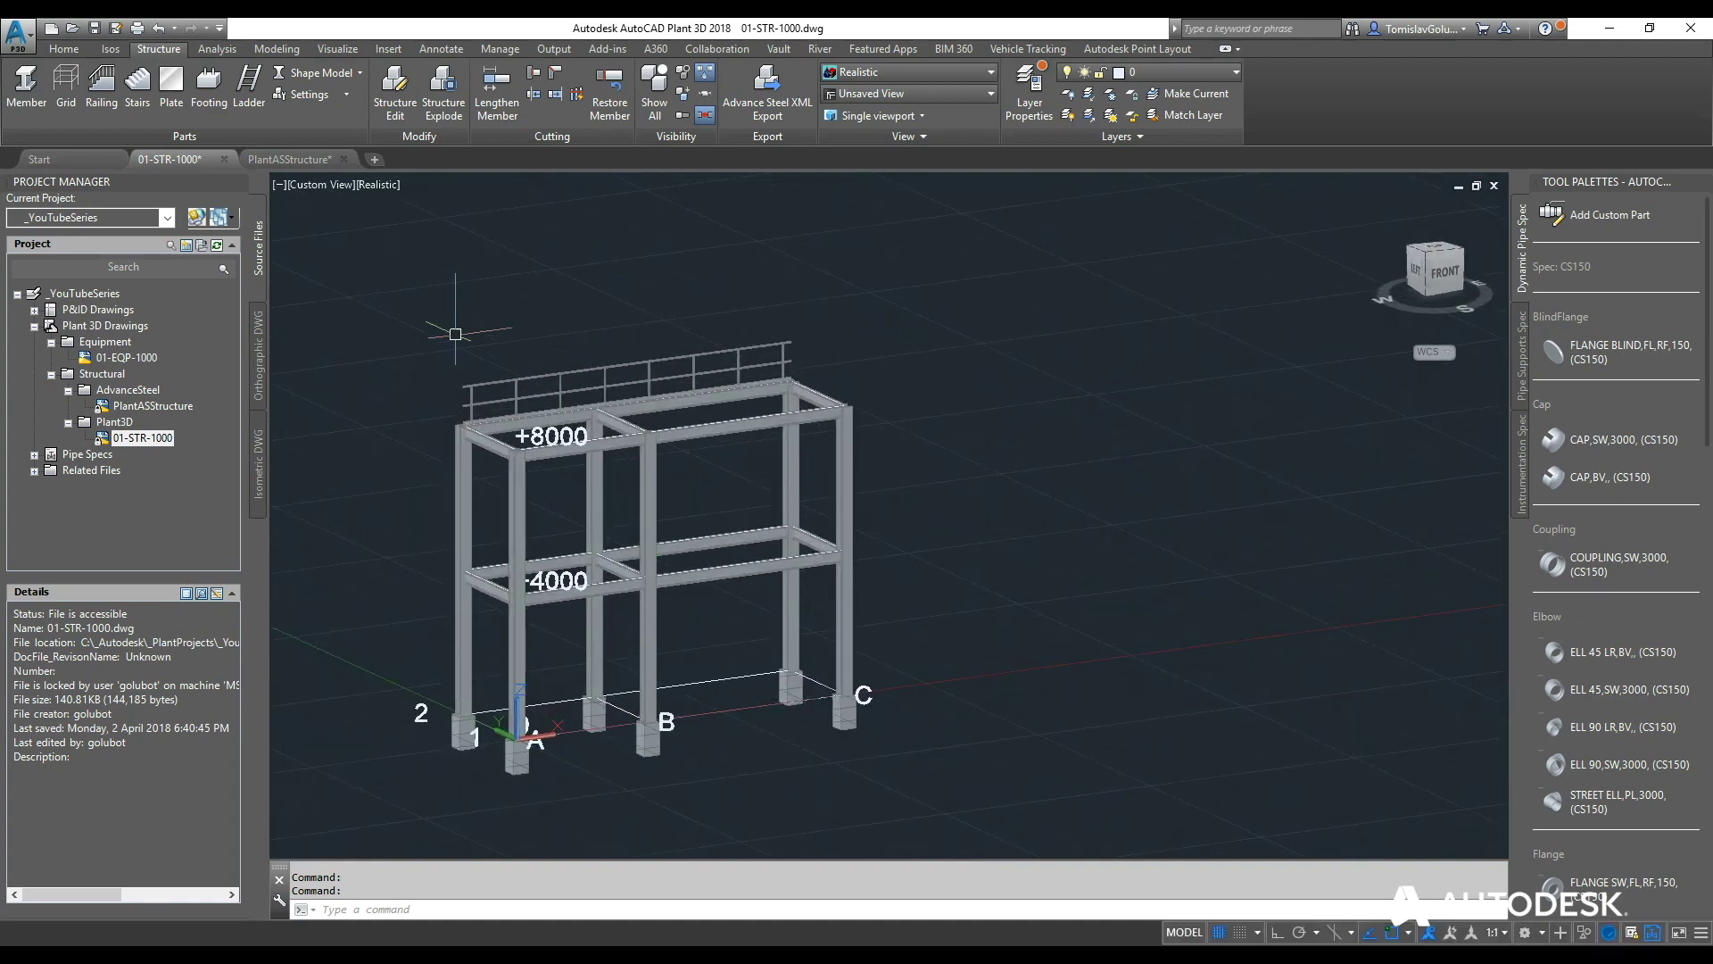
middle_click(420, 399)
middle_click(420, 400)
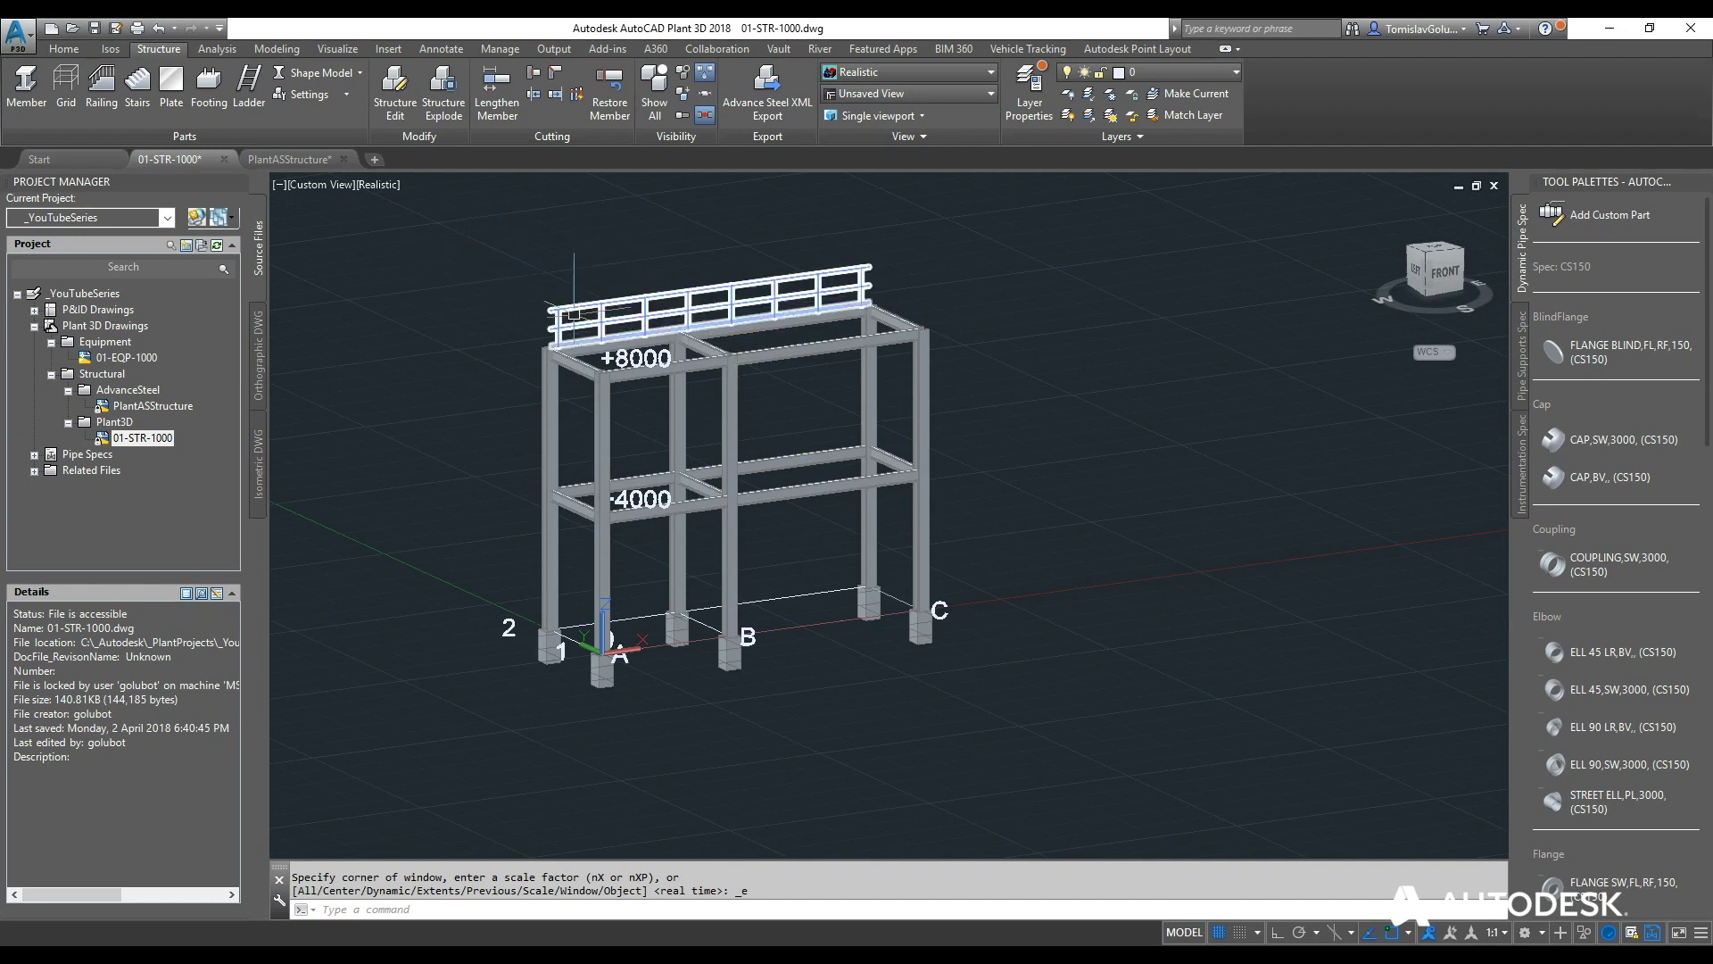
click(315, 79)
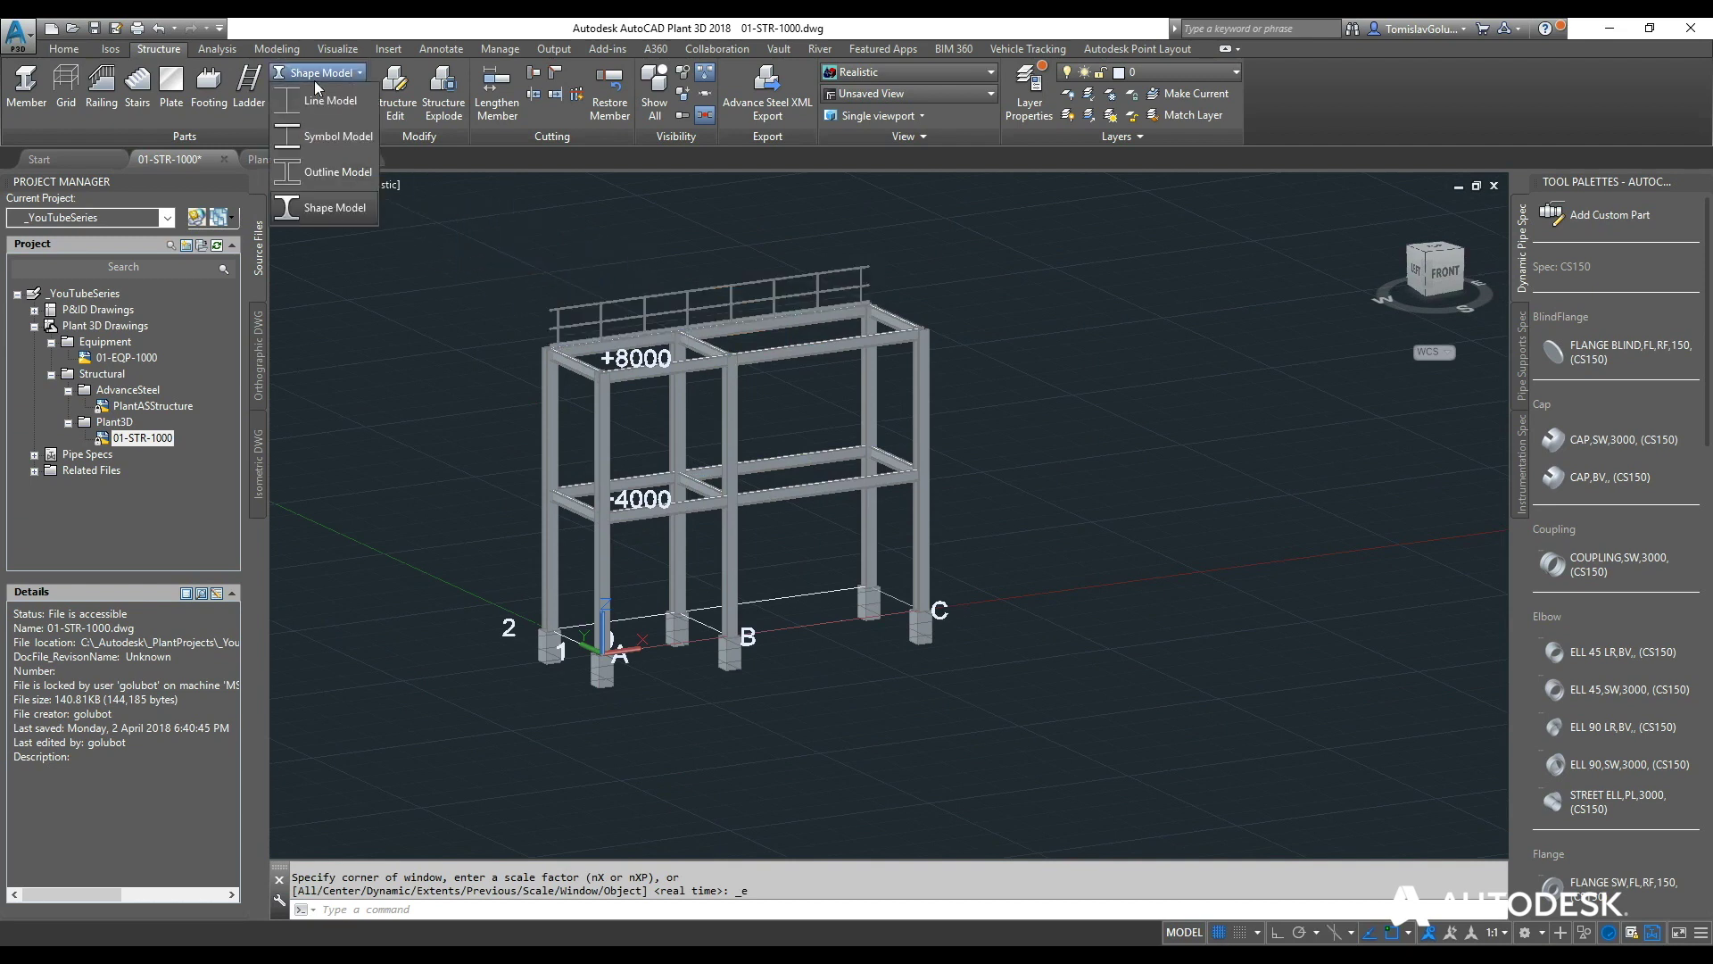
click(303, 95)
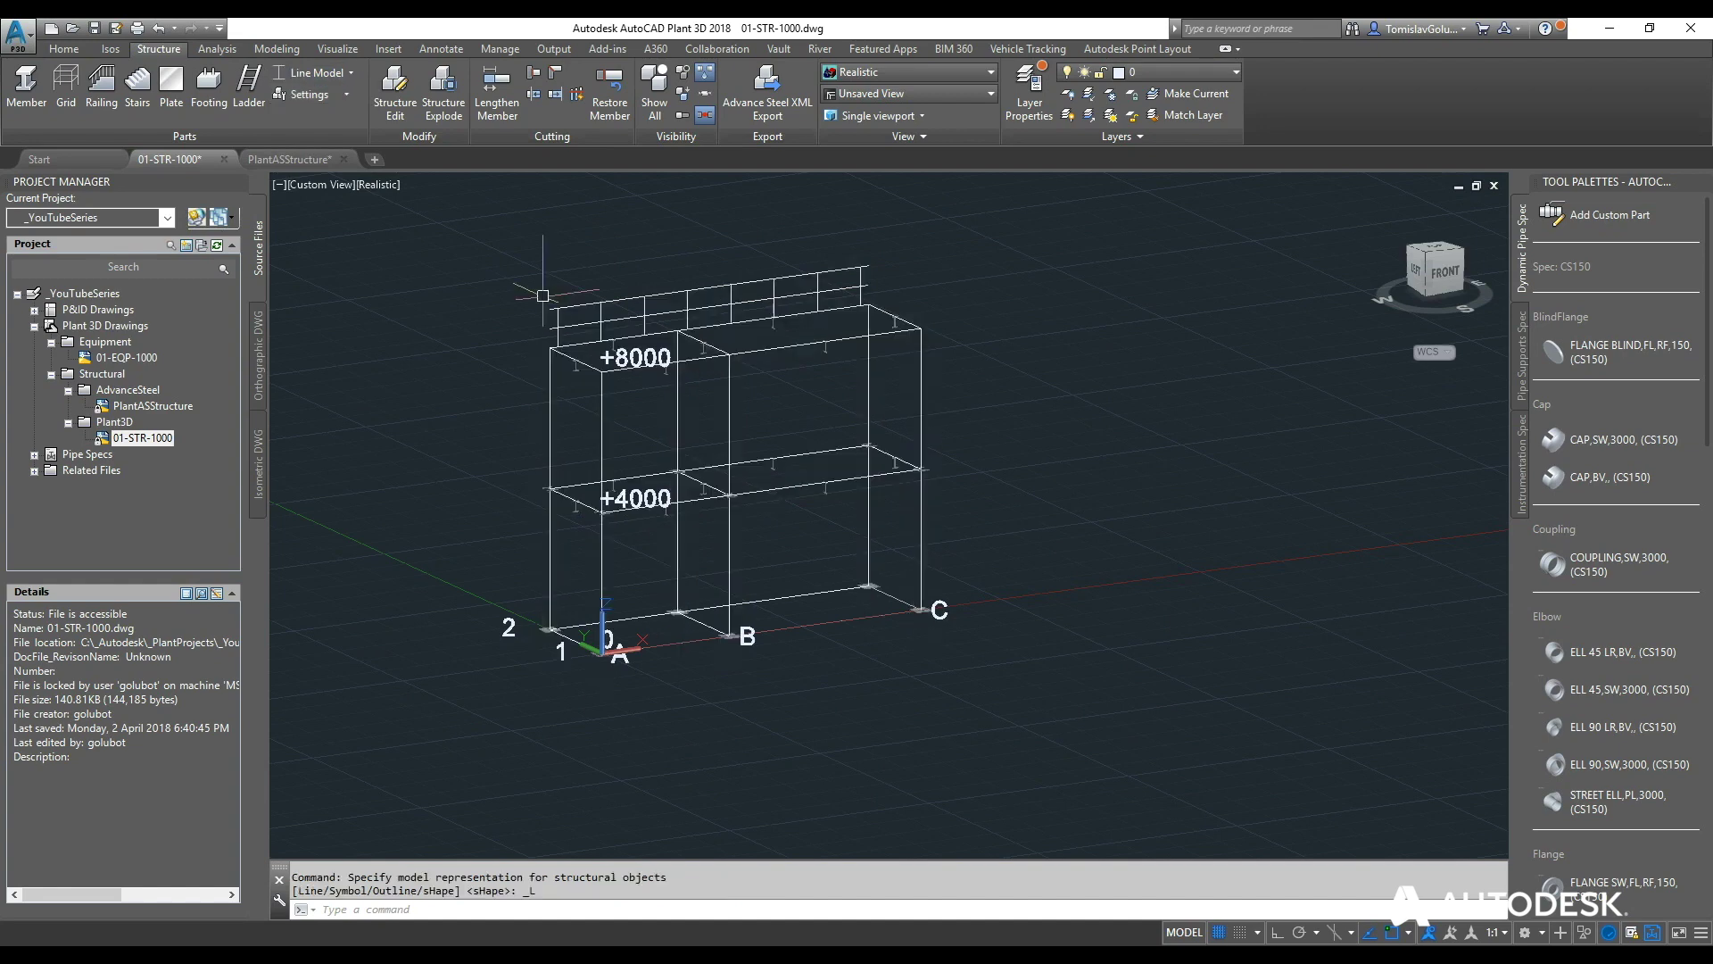
Cycle the structural representation through Symbol Model and Outline Model, finishing on Shape Model.
scroll(536, 348, up, 3)
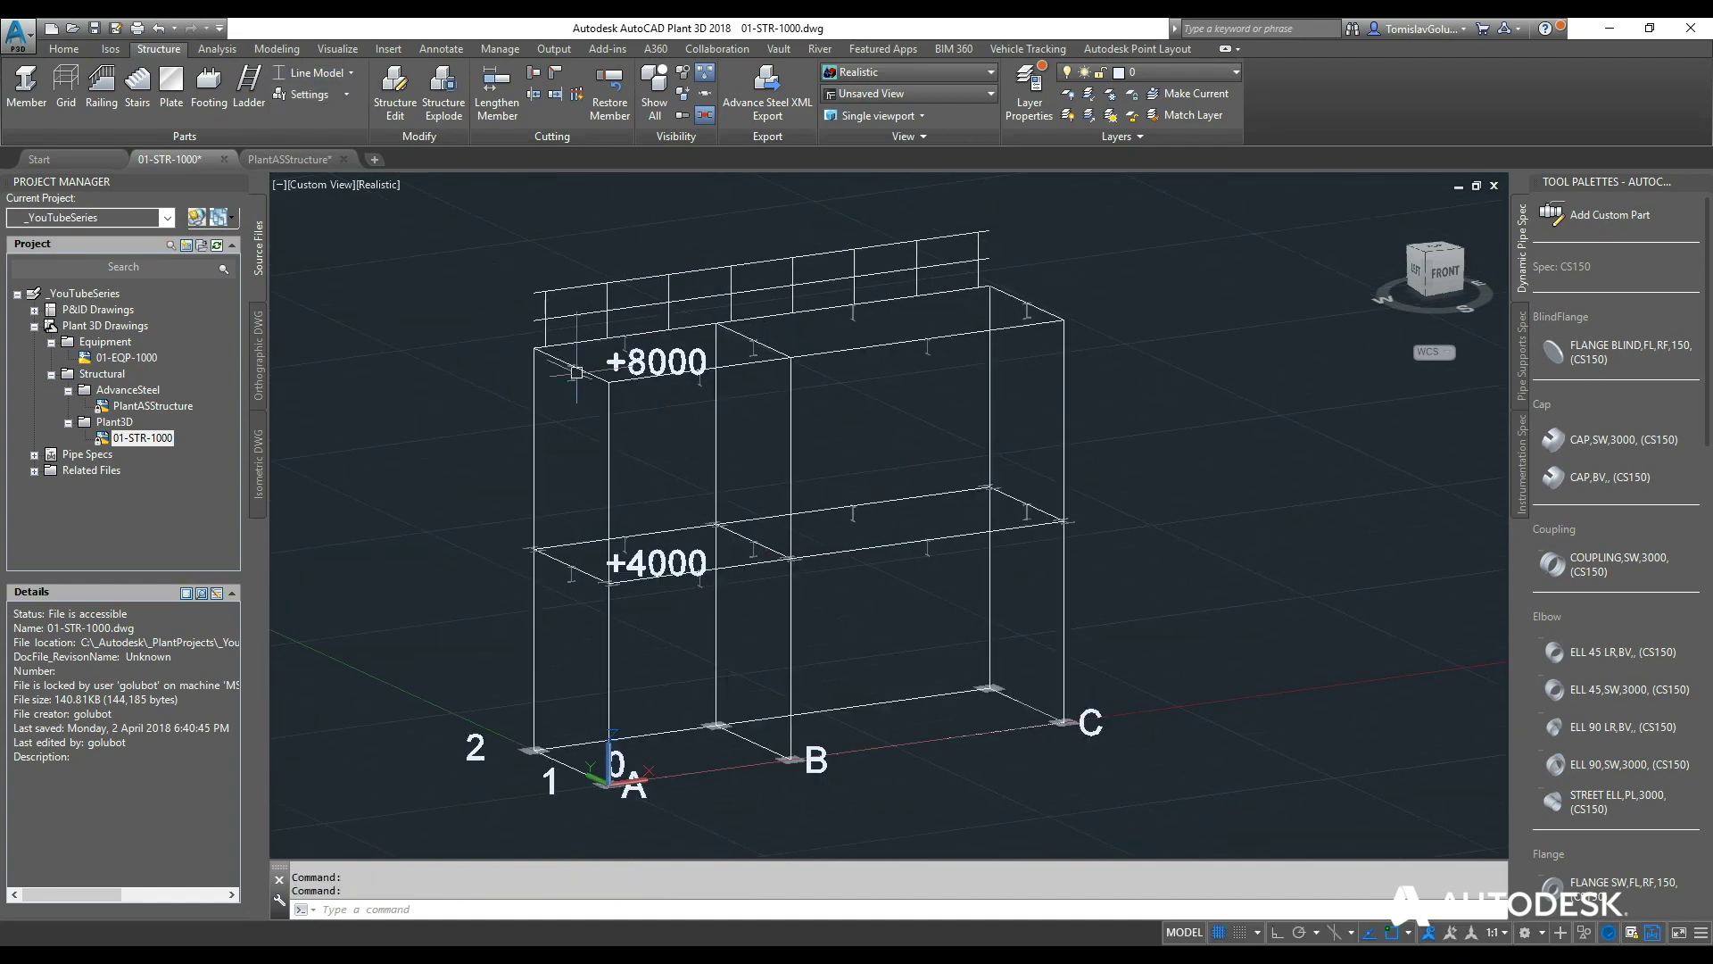
click(314, 76)
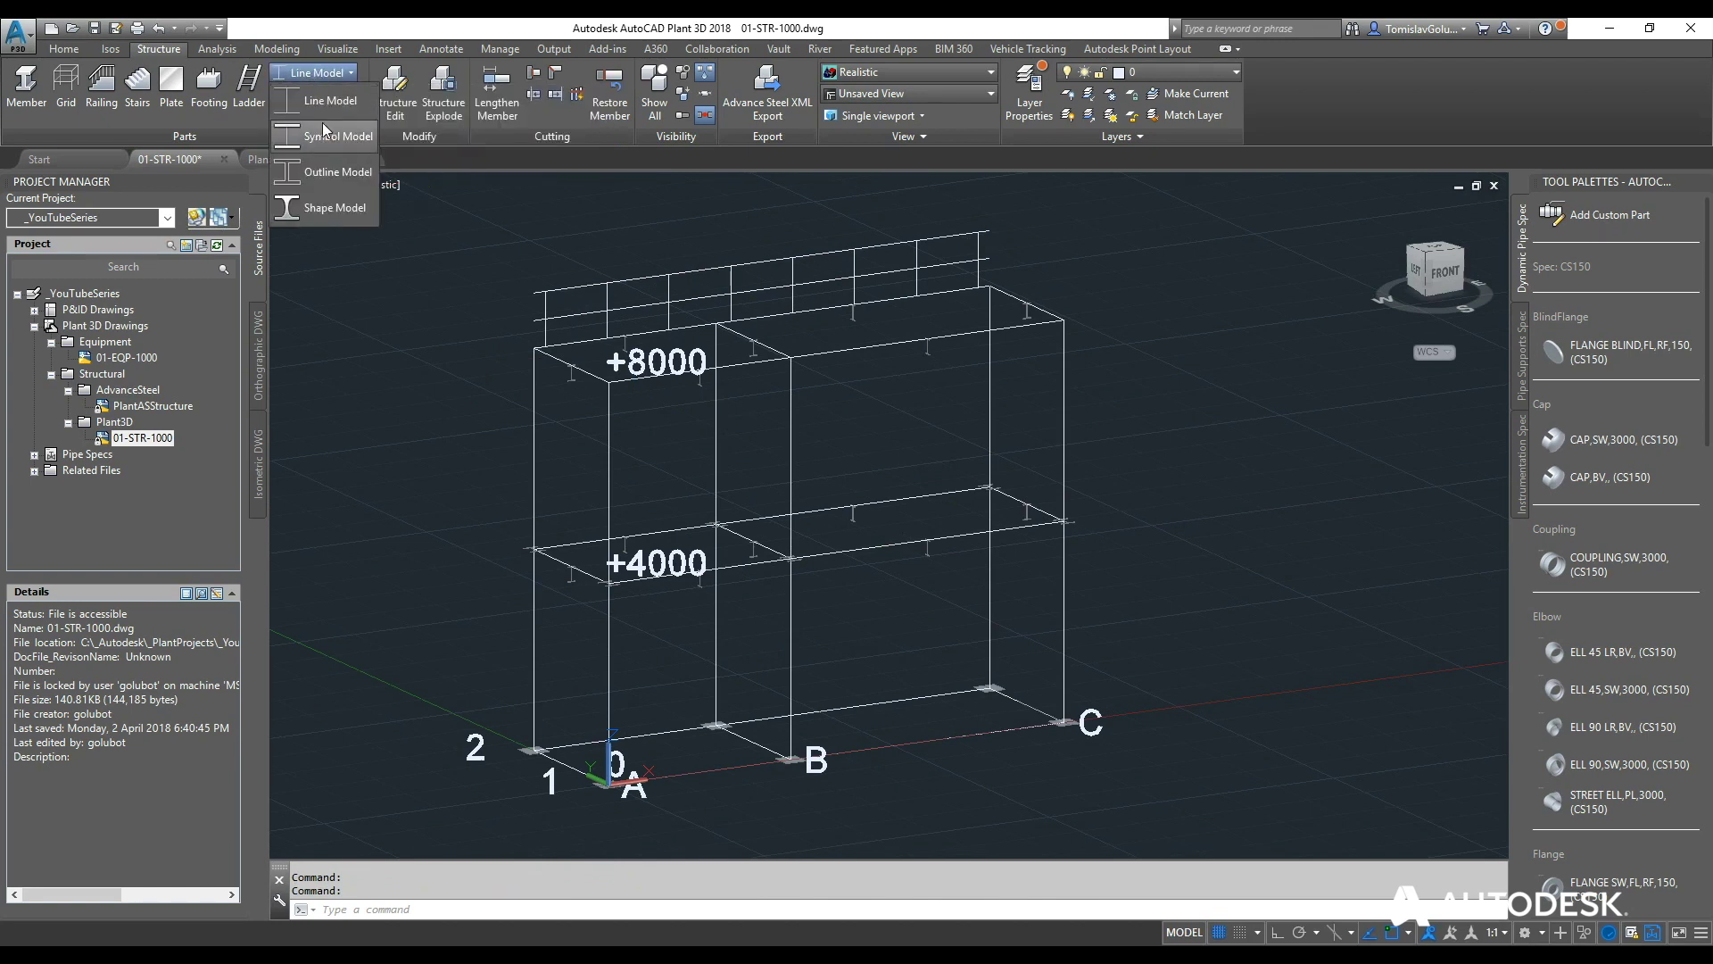
click(327, 124)
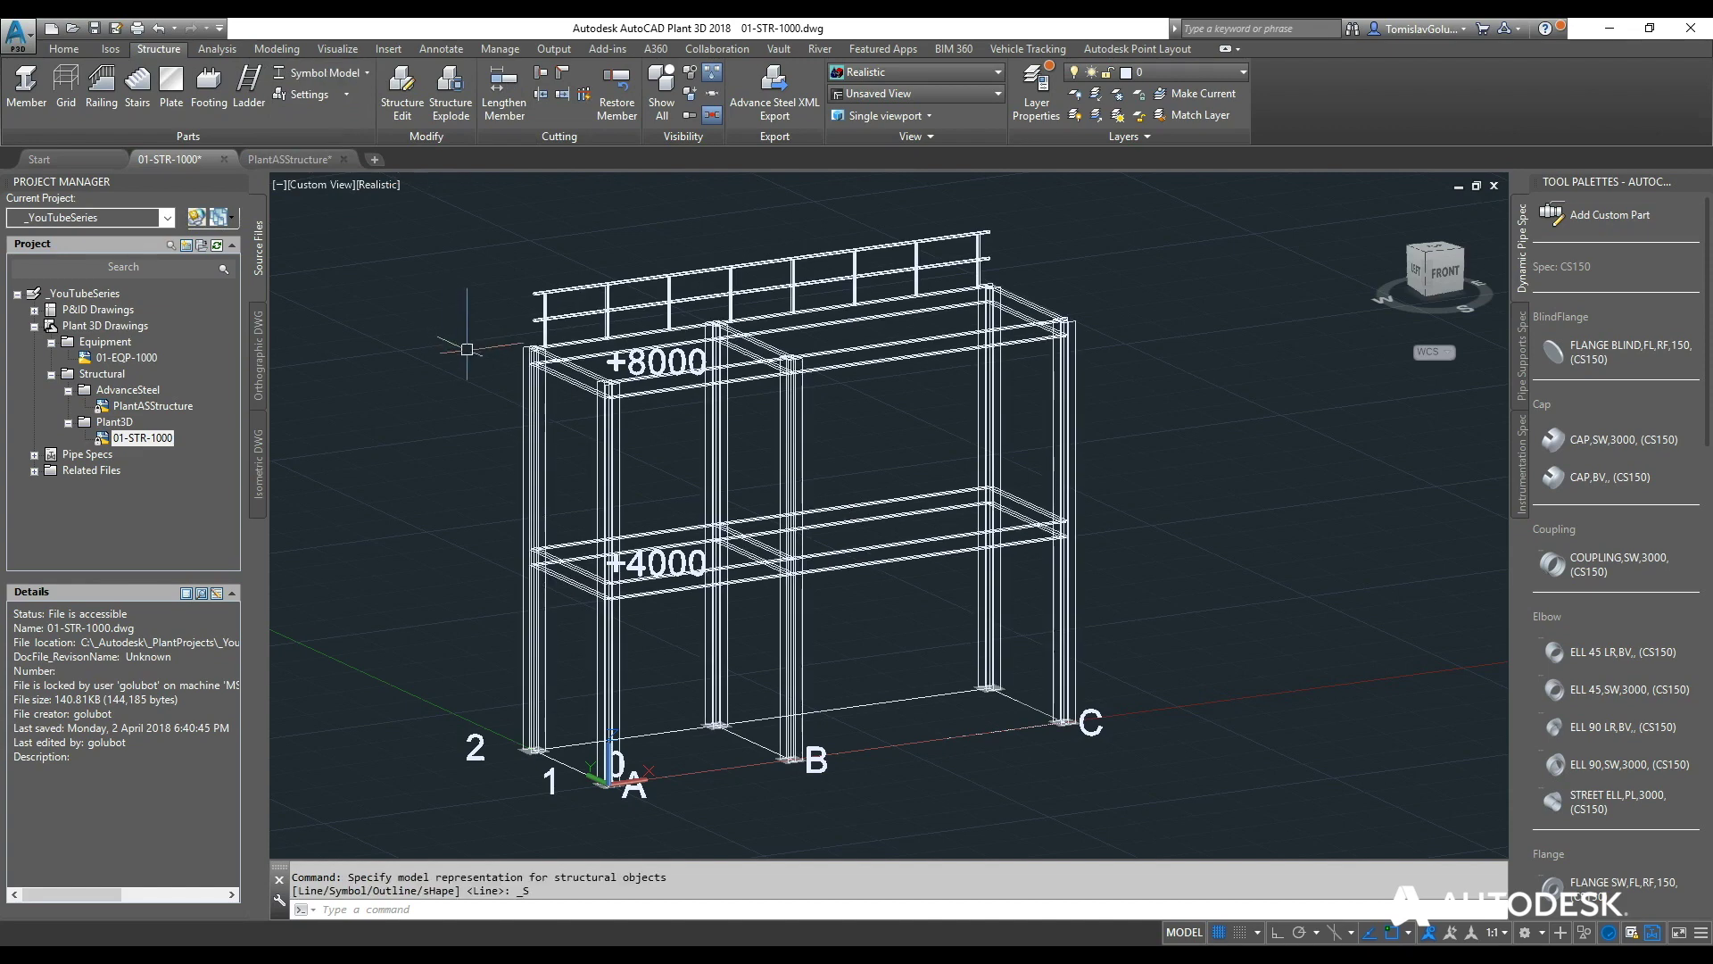
click(312, 77)
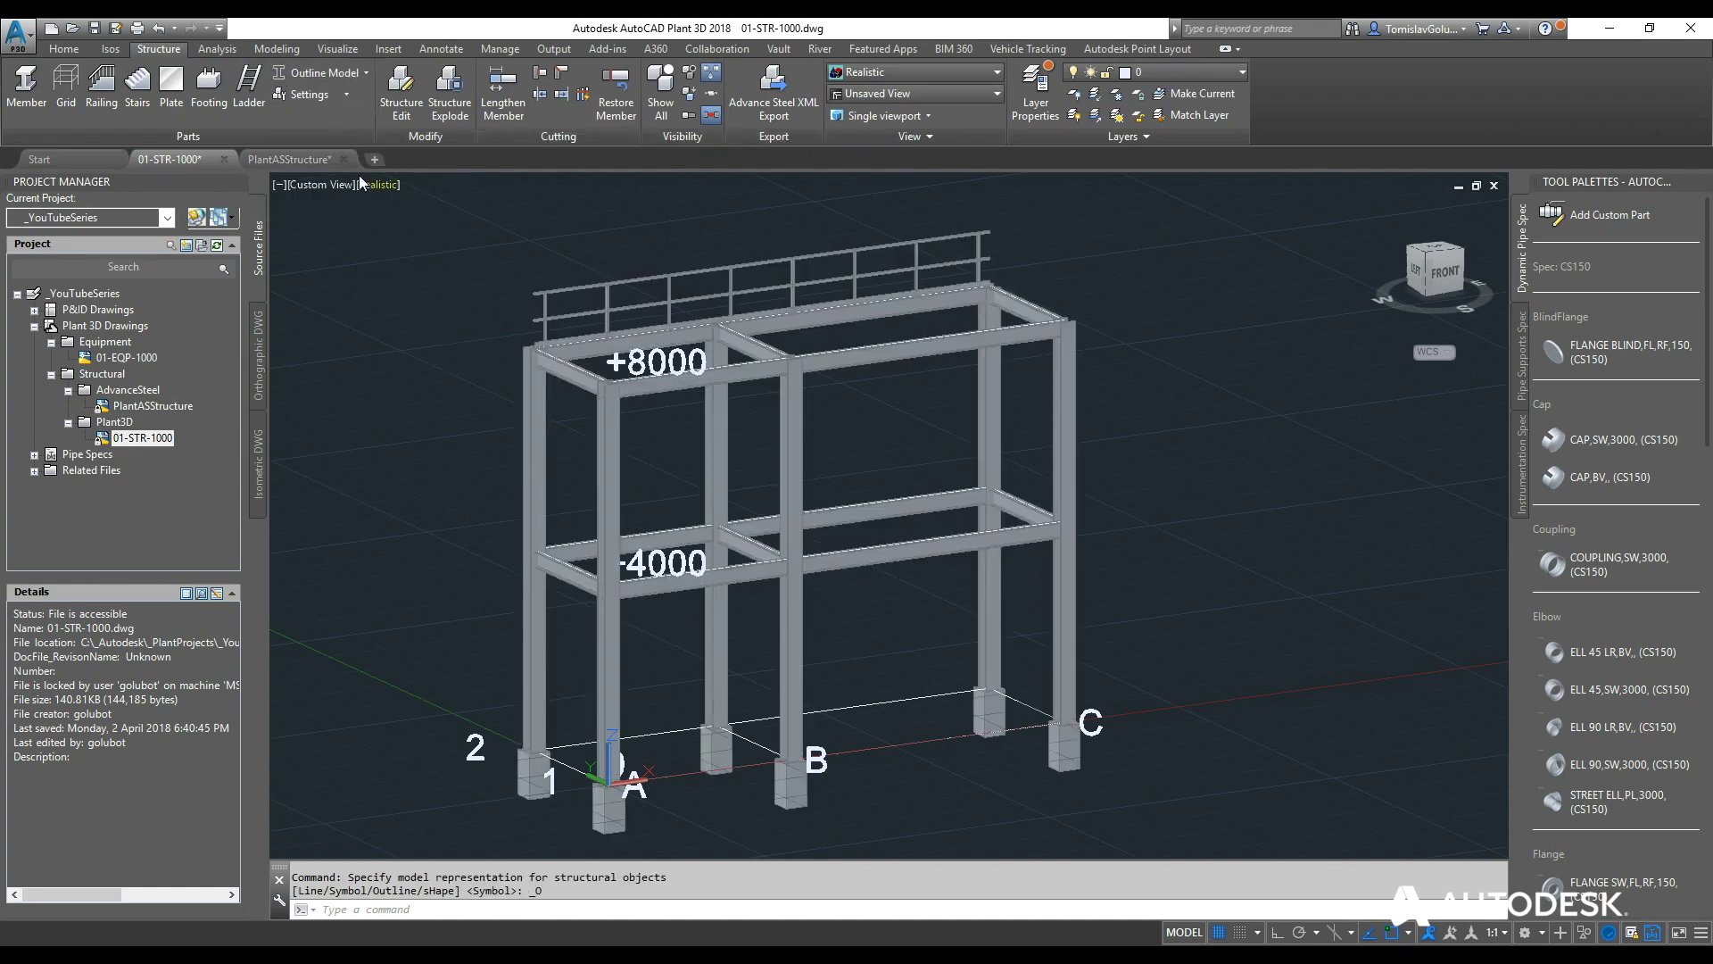
click(330, 85)
click(334, 195)
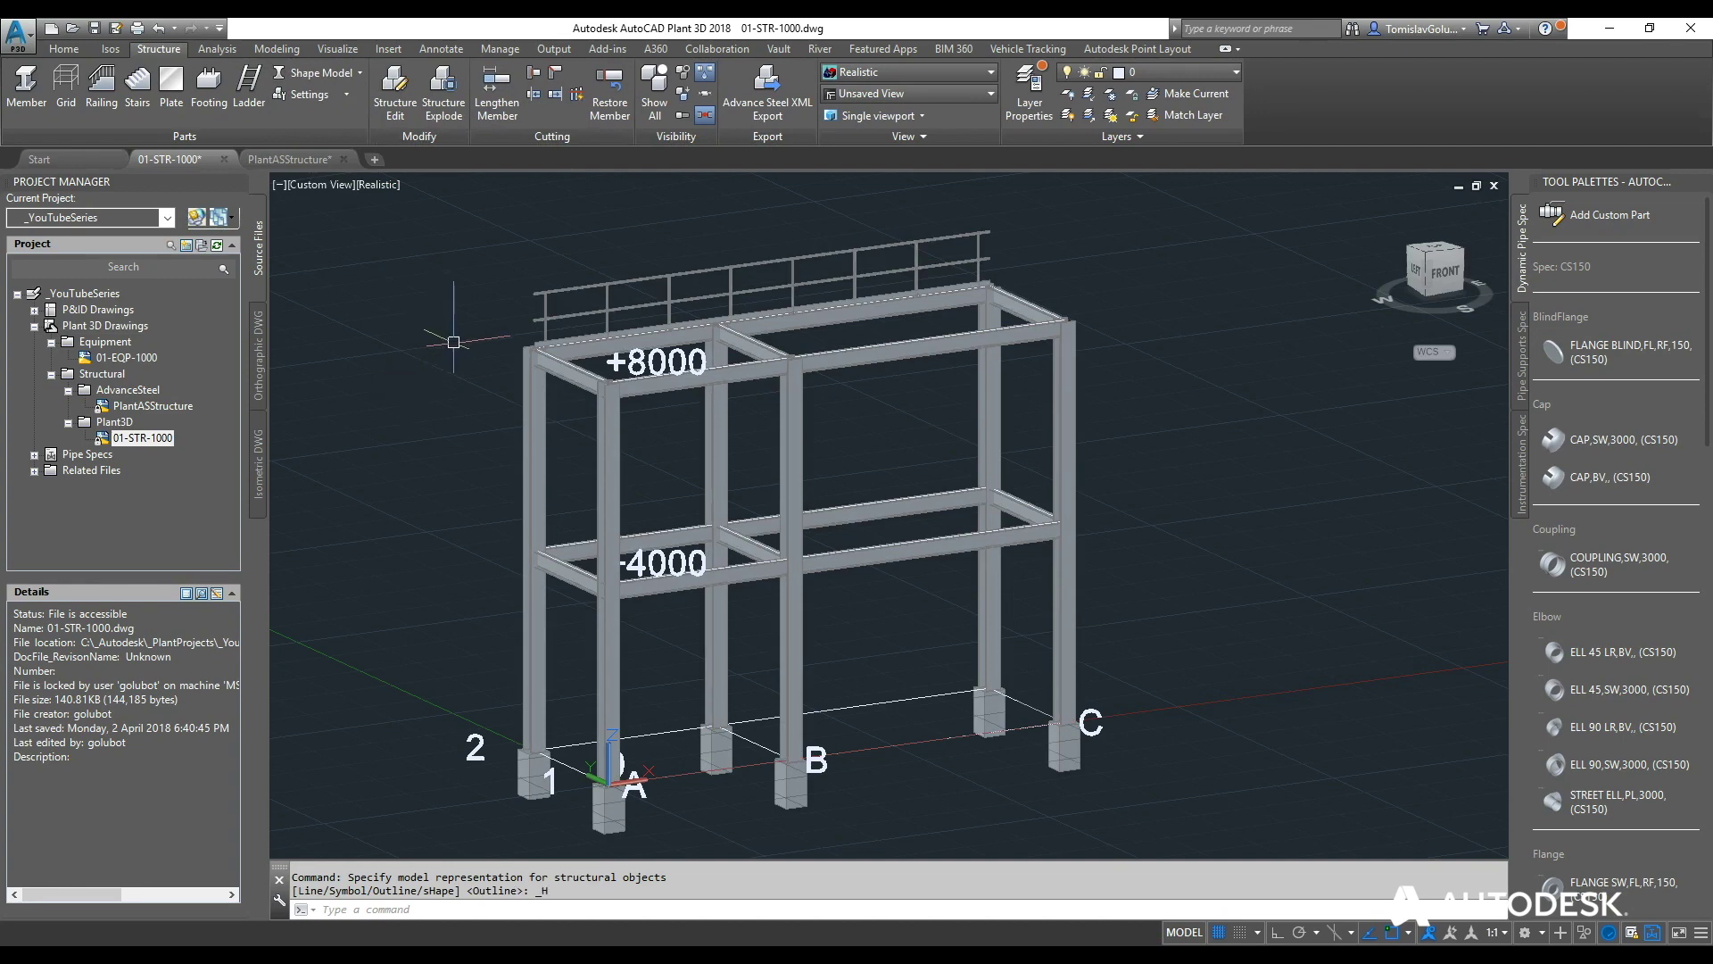
Examine how the +8000 beams meet the columns at the grid line C corners, from C-2 to C-1.
scroll(1040, 260, up, 5)
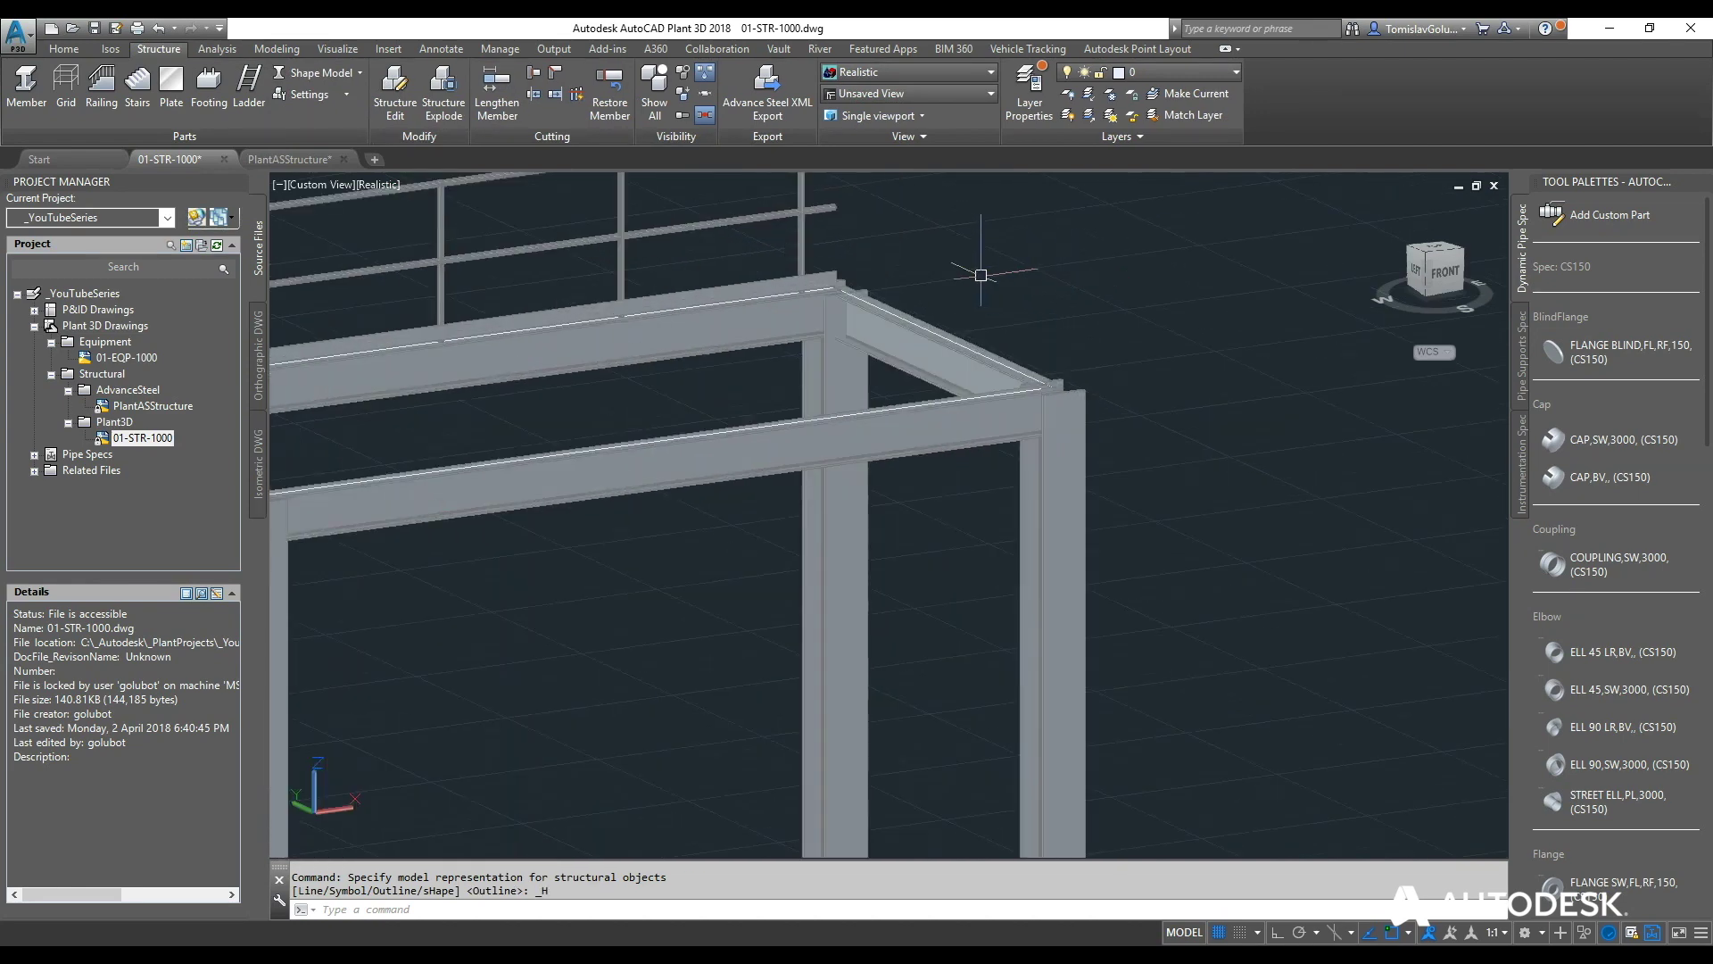
scroll(805, 276, down, 3)
shift+middle_drag(806, 275, 872, 306)
scroll(872, 306, down, 3)
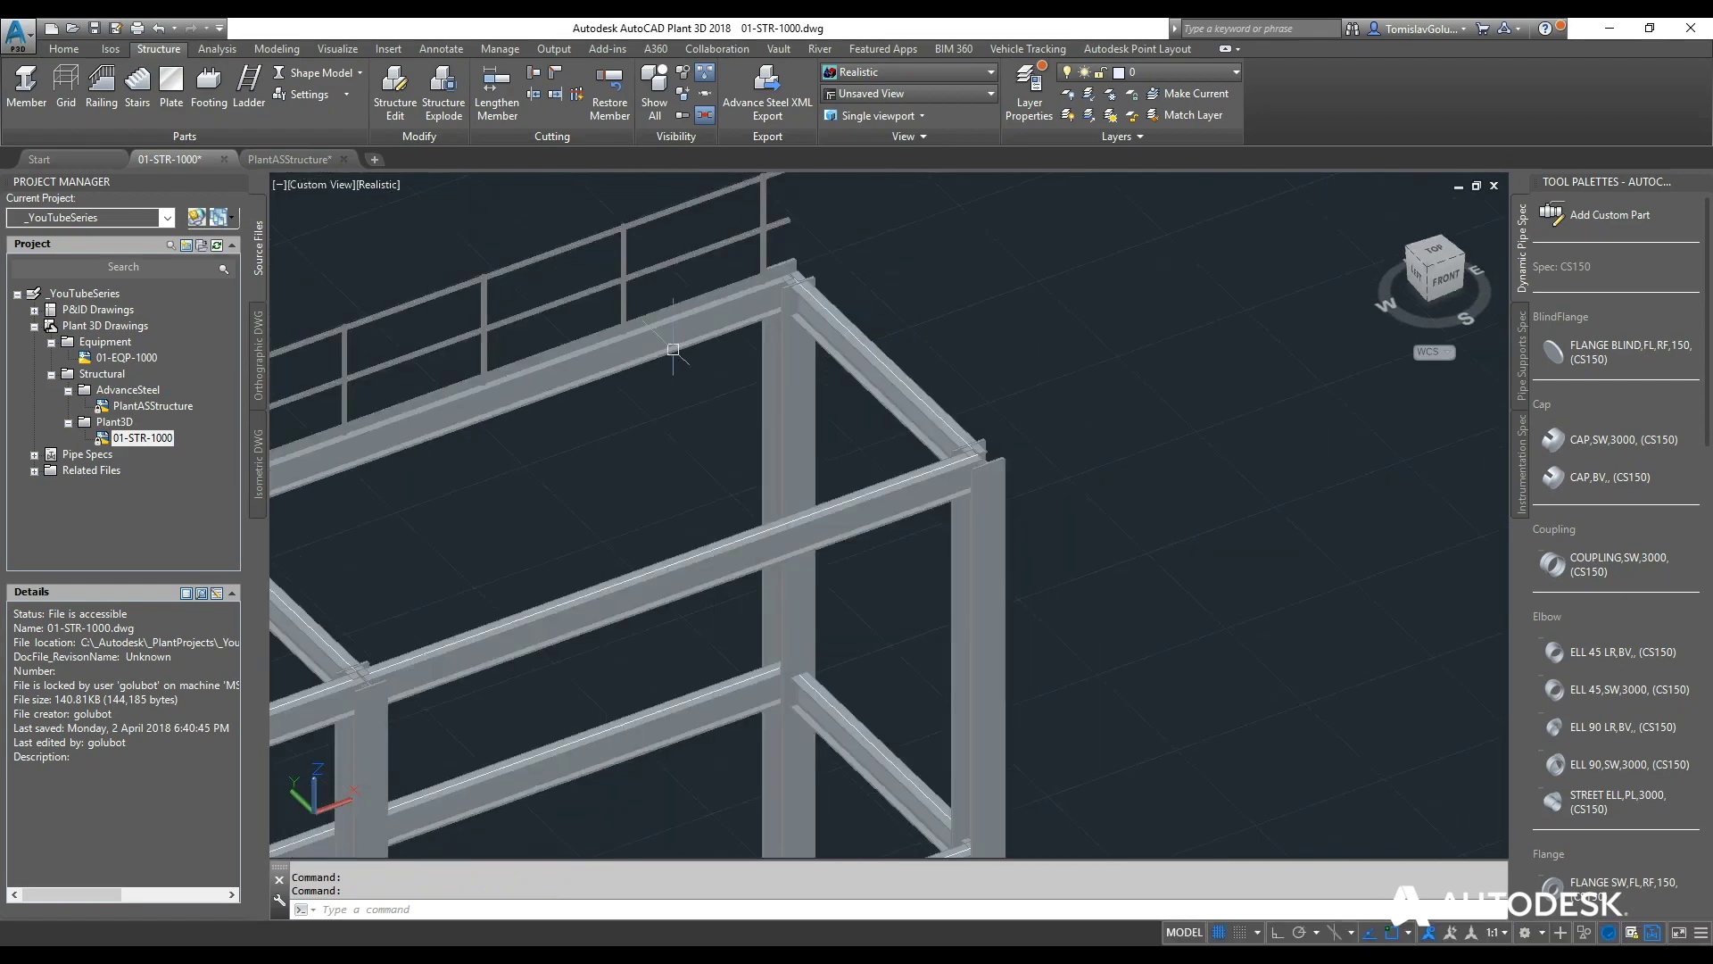
scroll(832, 258, up, 5)
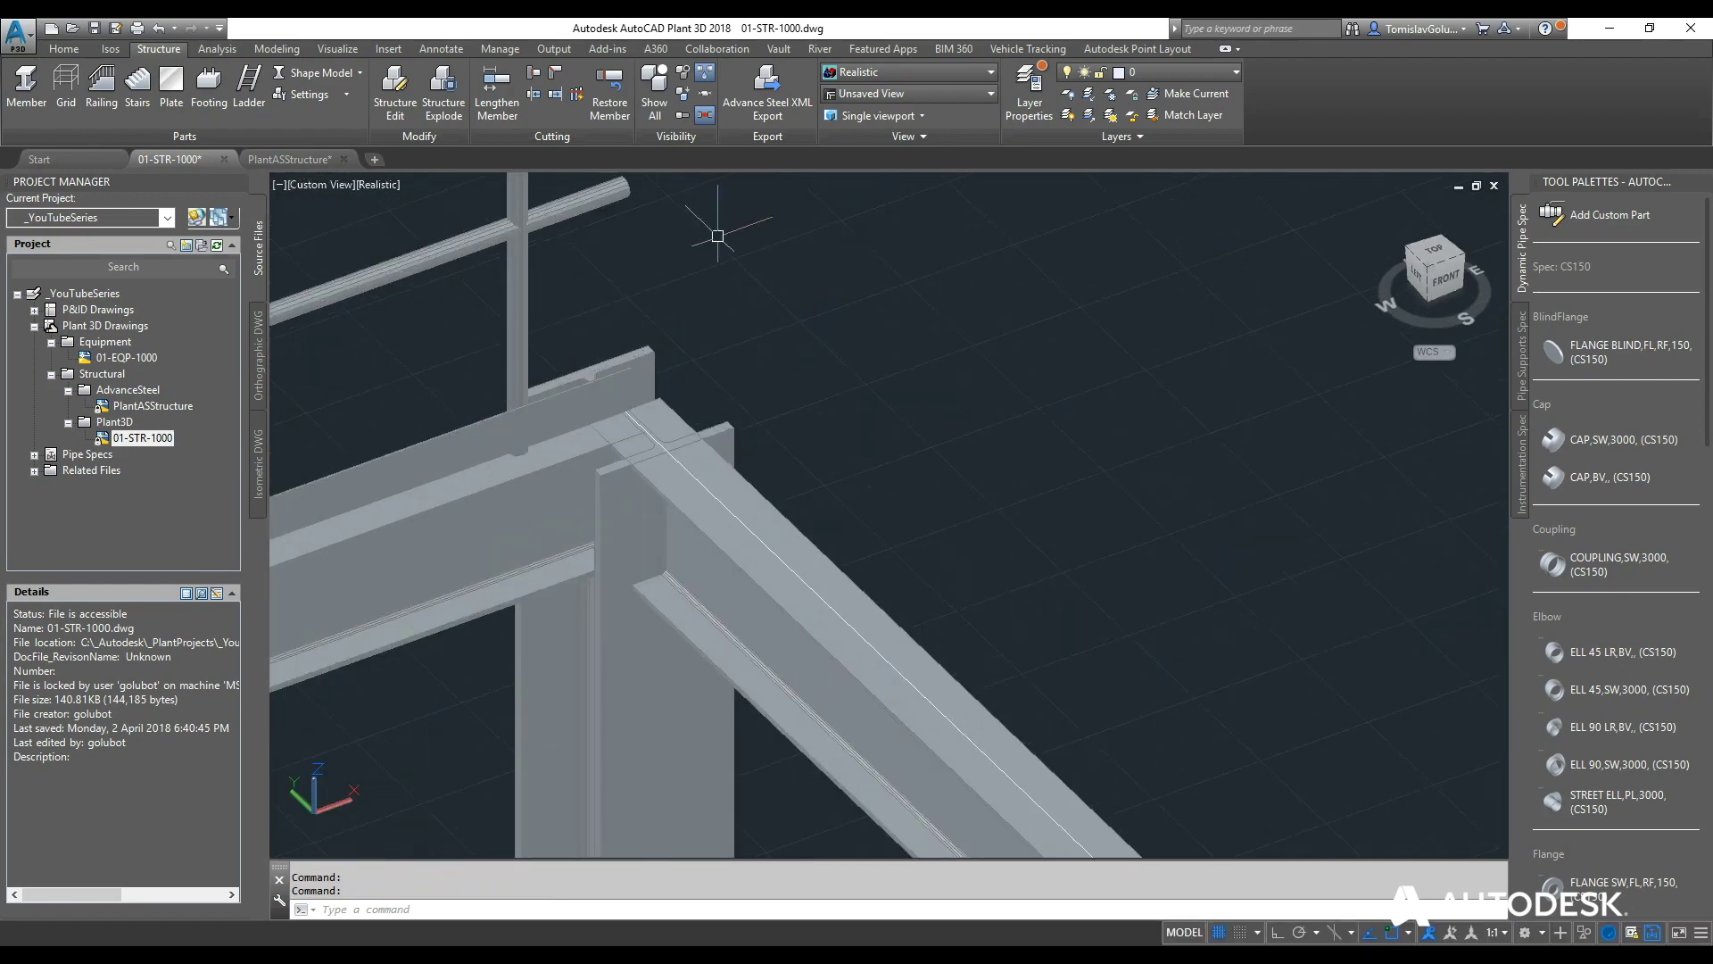
scroll(893, 535, down, 3)
scroll(879, 558, up, 5)
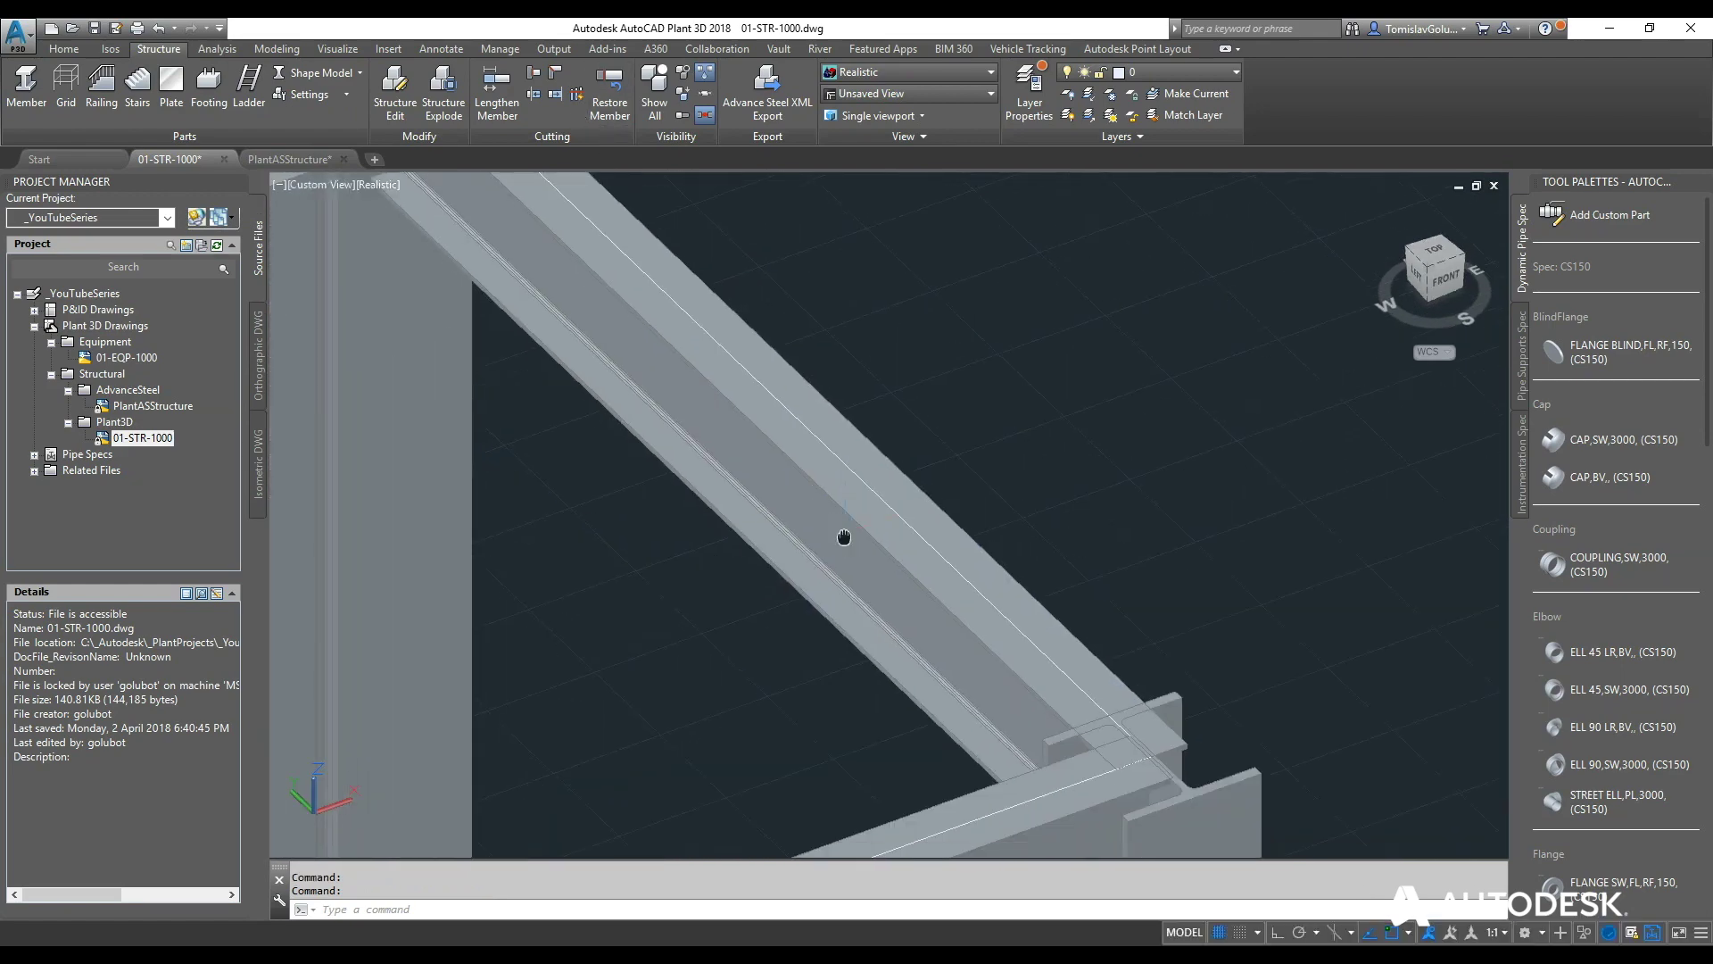
scroll(993, 491, down, 2)
scroll(993, 490, down, 1)
scroll(783, 268, up, 2)
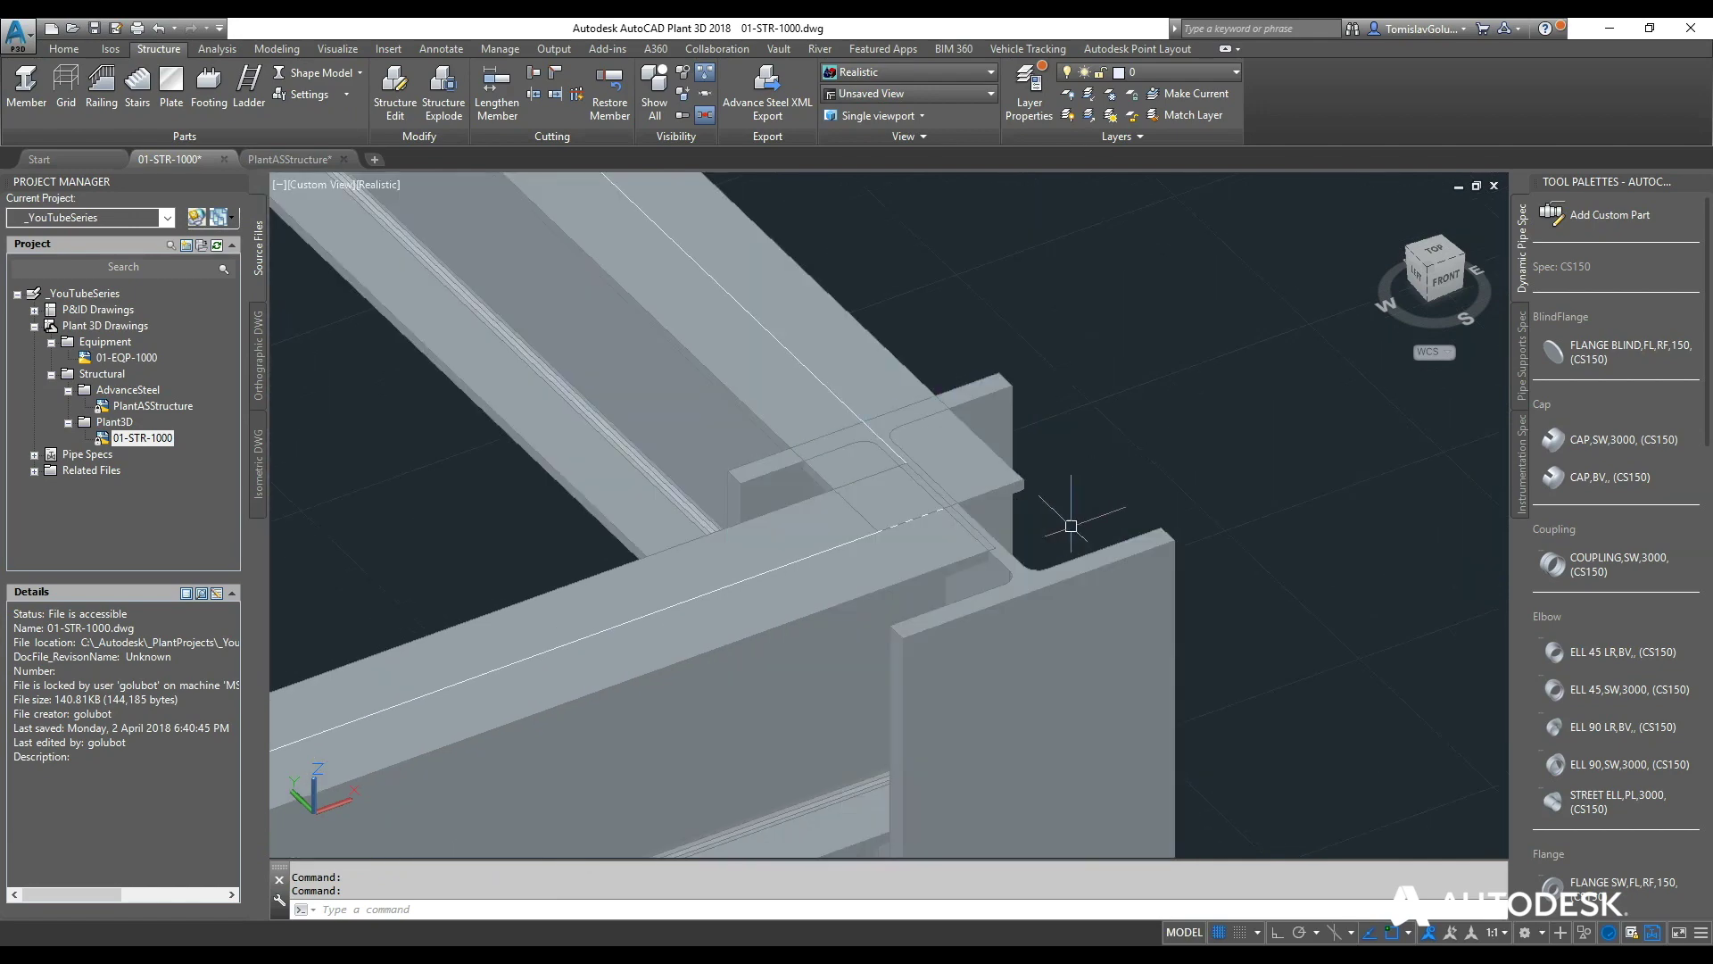
Apply a bisector miter cut between the side beam and the front beam meeting at the +8000 corner C-1.
click(541, 76)
click(820, 313)
scroll(820, 313, down, 2)
scroll(820, 313, up, 2)
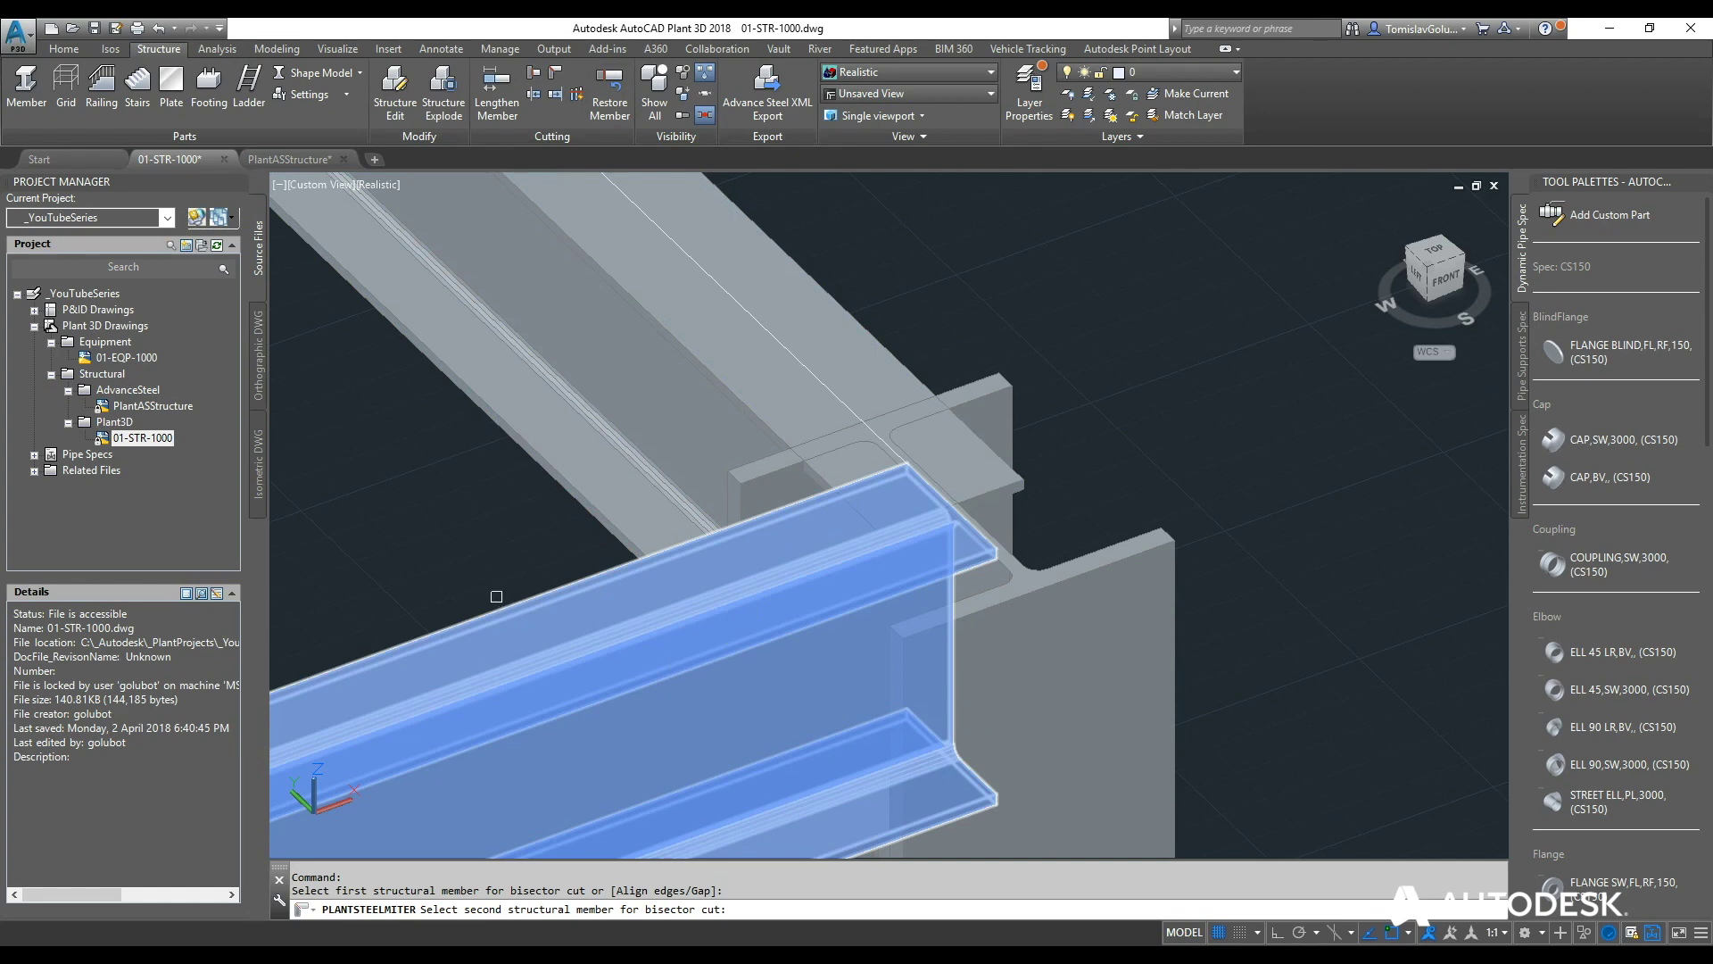
click(511, 616)
key(Return)
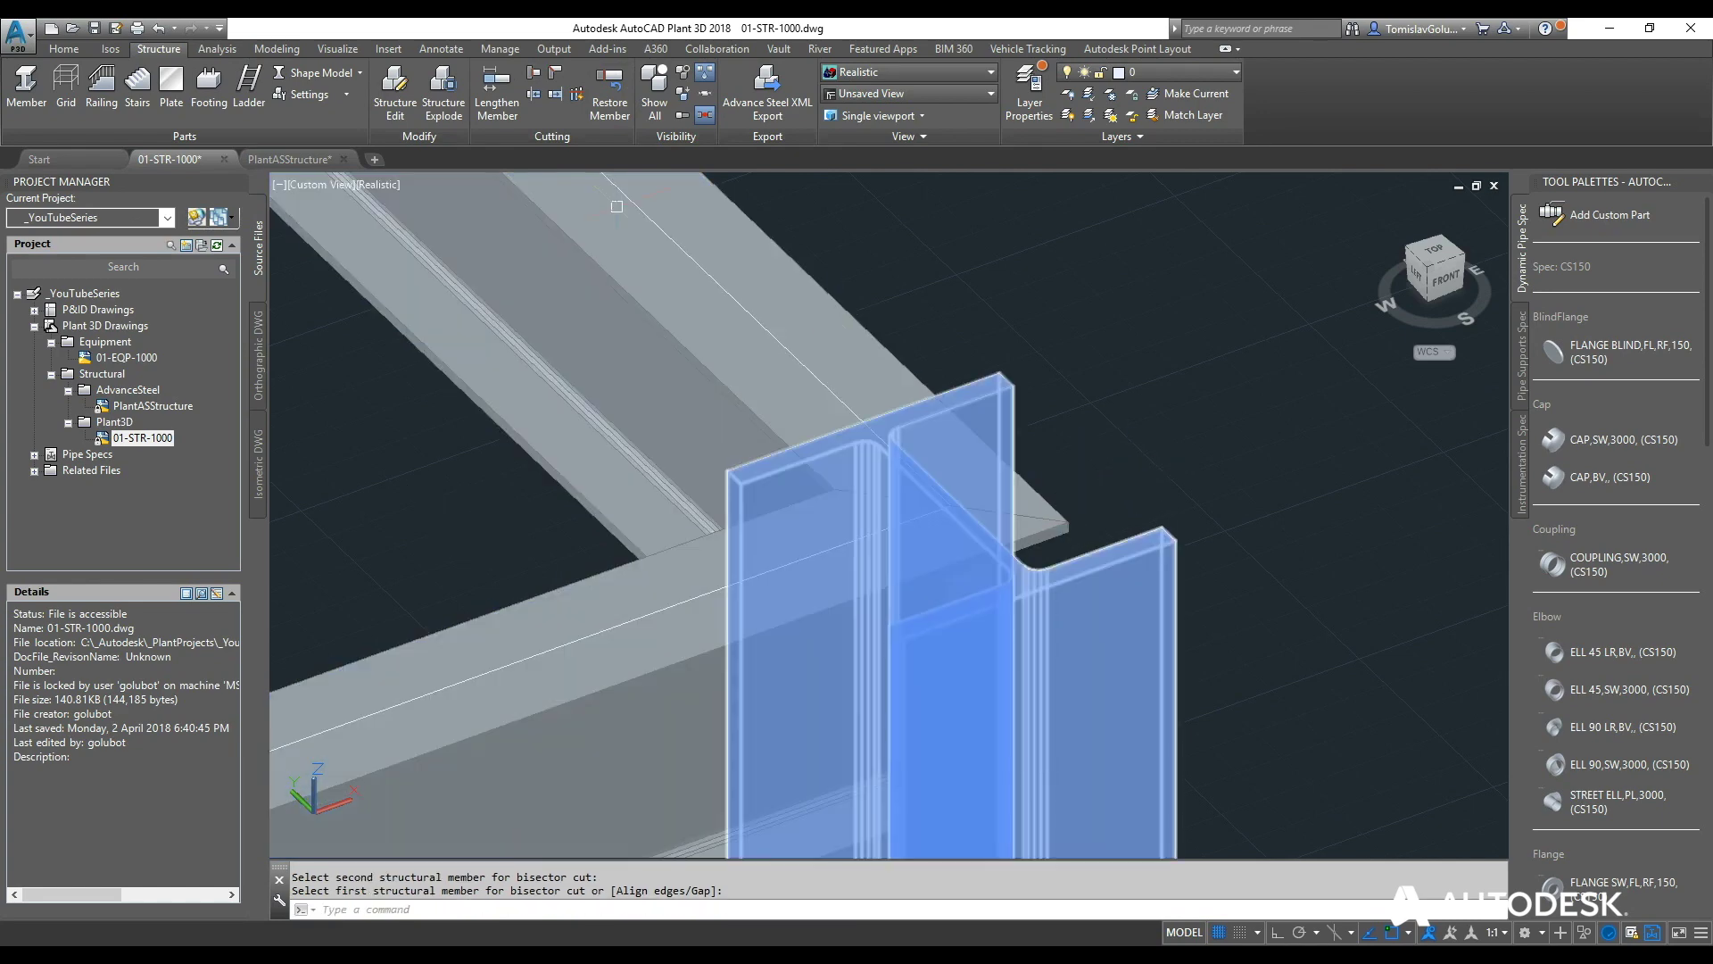
Cut the side beam and the front beam at the +8000 corner C-1 back to the column as limiting member.
click(554, 95)
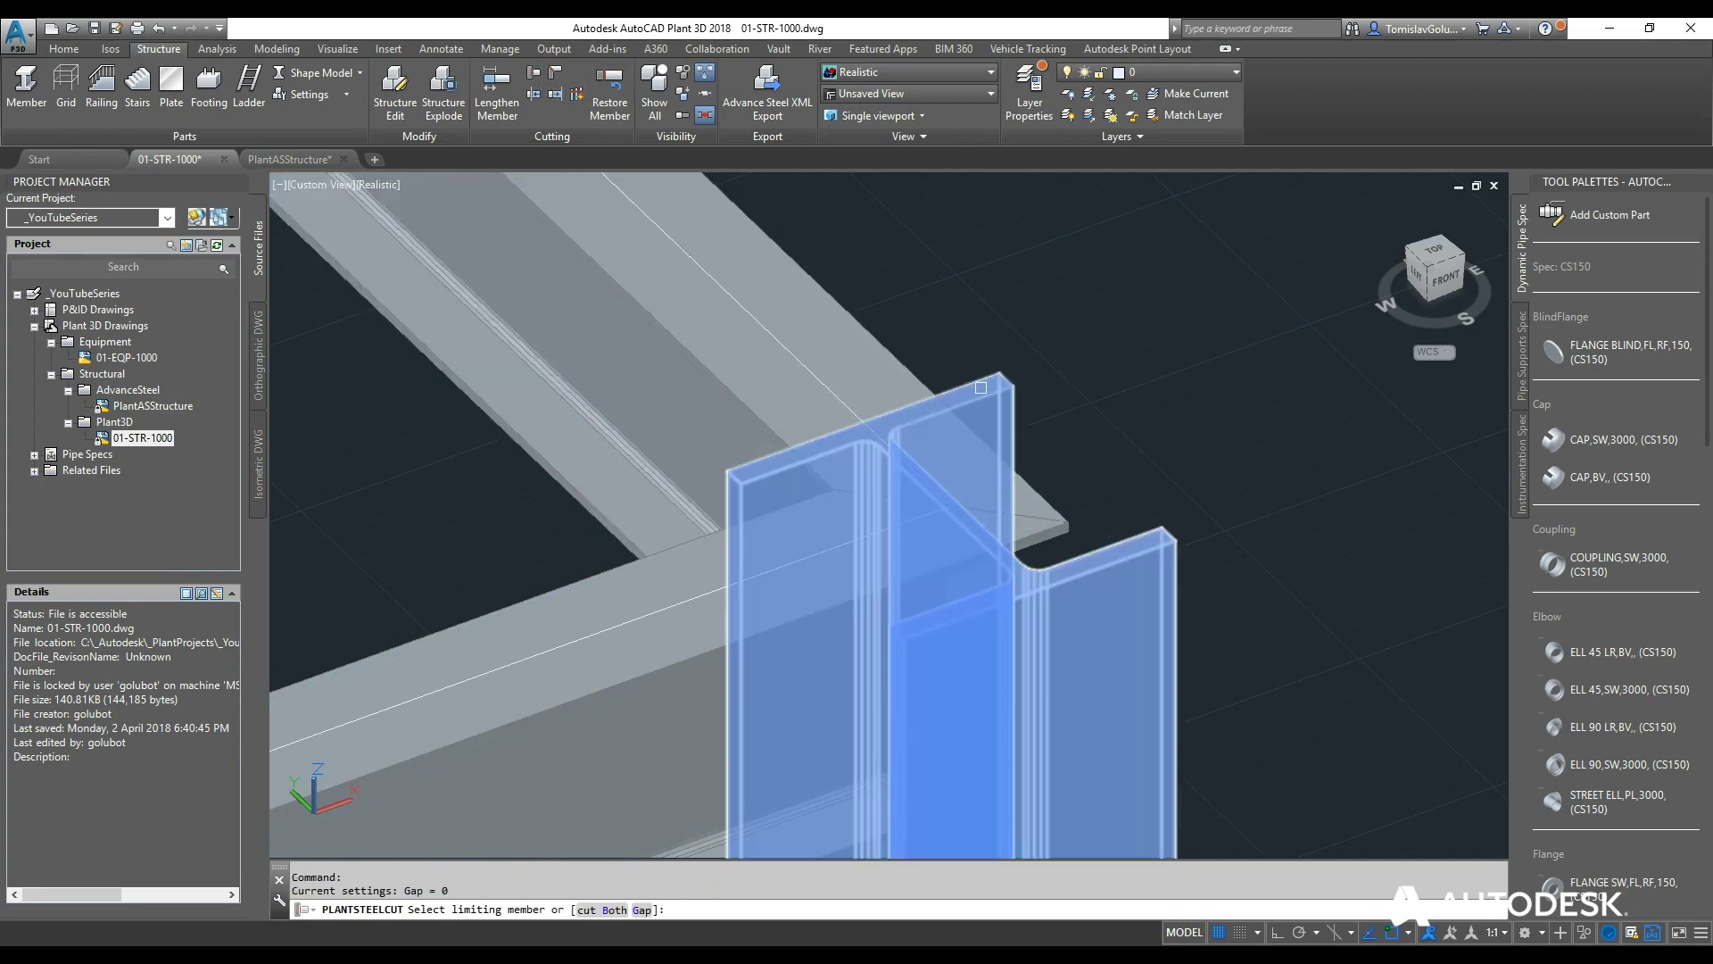
click(980, 388)
click(902, 359)
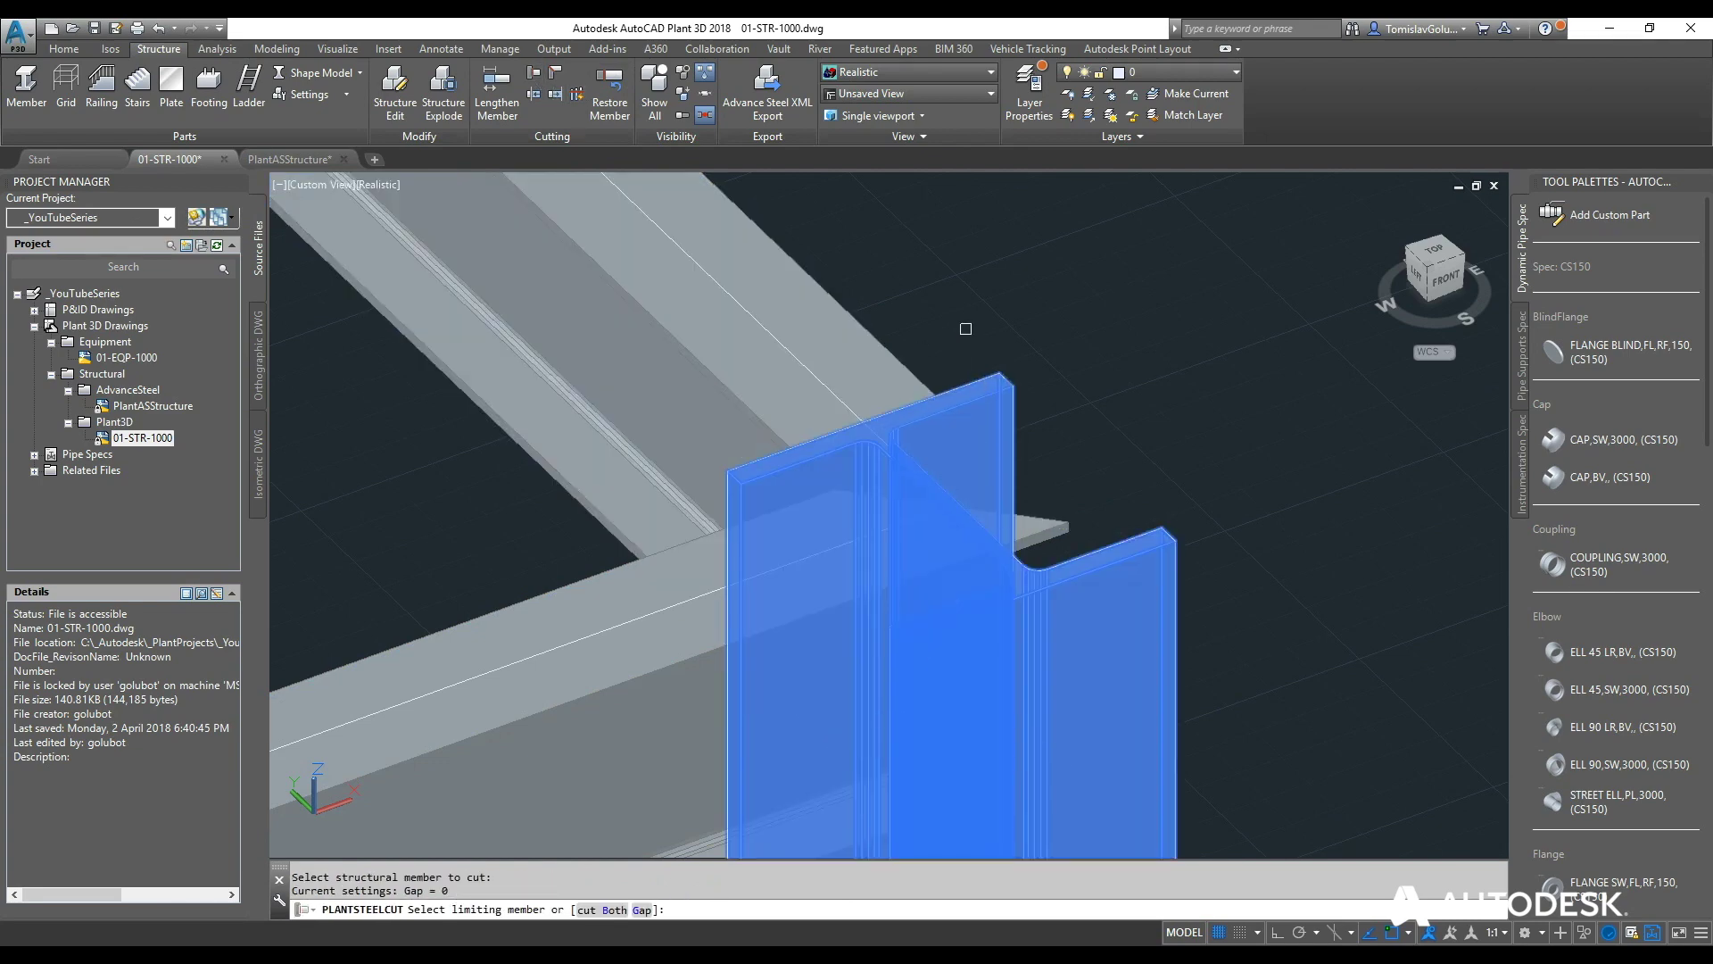
click(539, 69)
click(1090, 567)
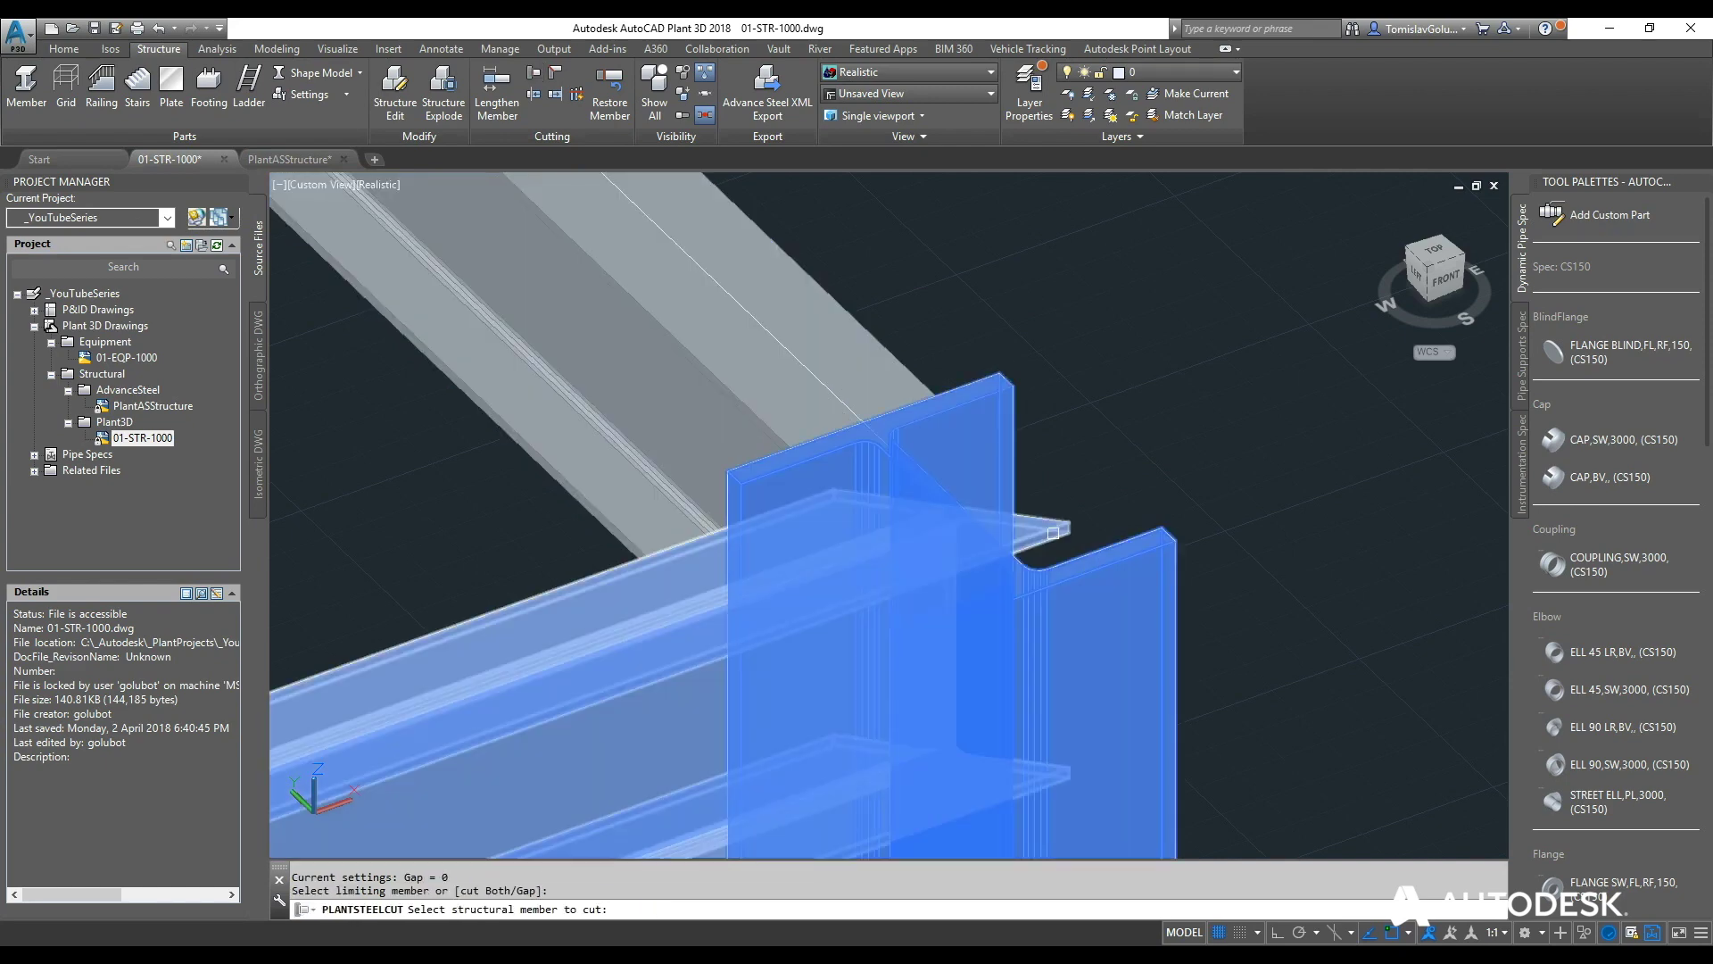
click(1053, 531)
Inspect the trimmed corner joint from another angle and fit the whole structure in view.
shift+middle_drag(801, 477, 1033, 493)
scroll(1032, 493, down, 8)
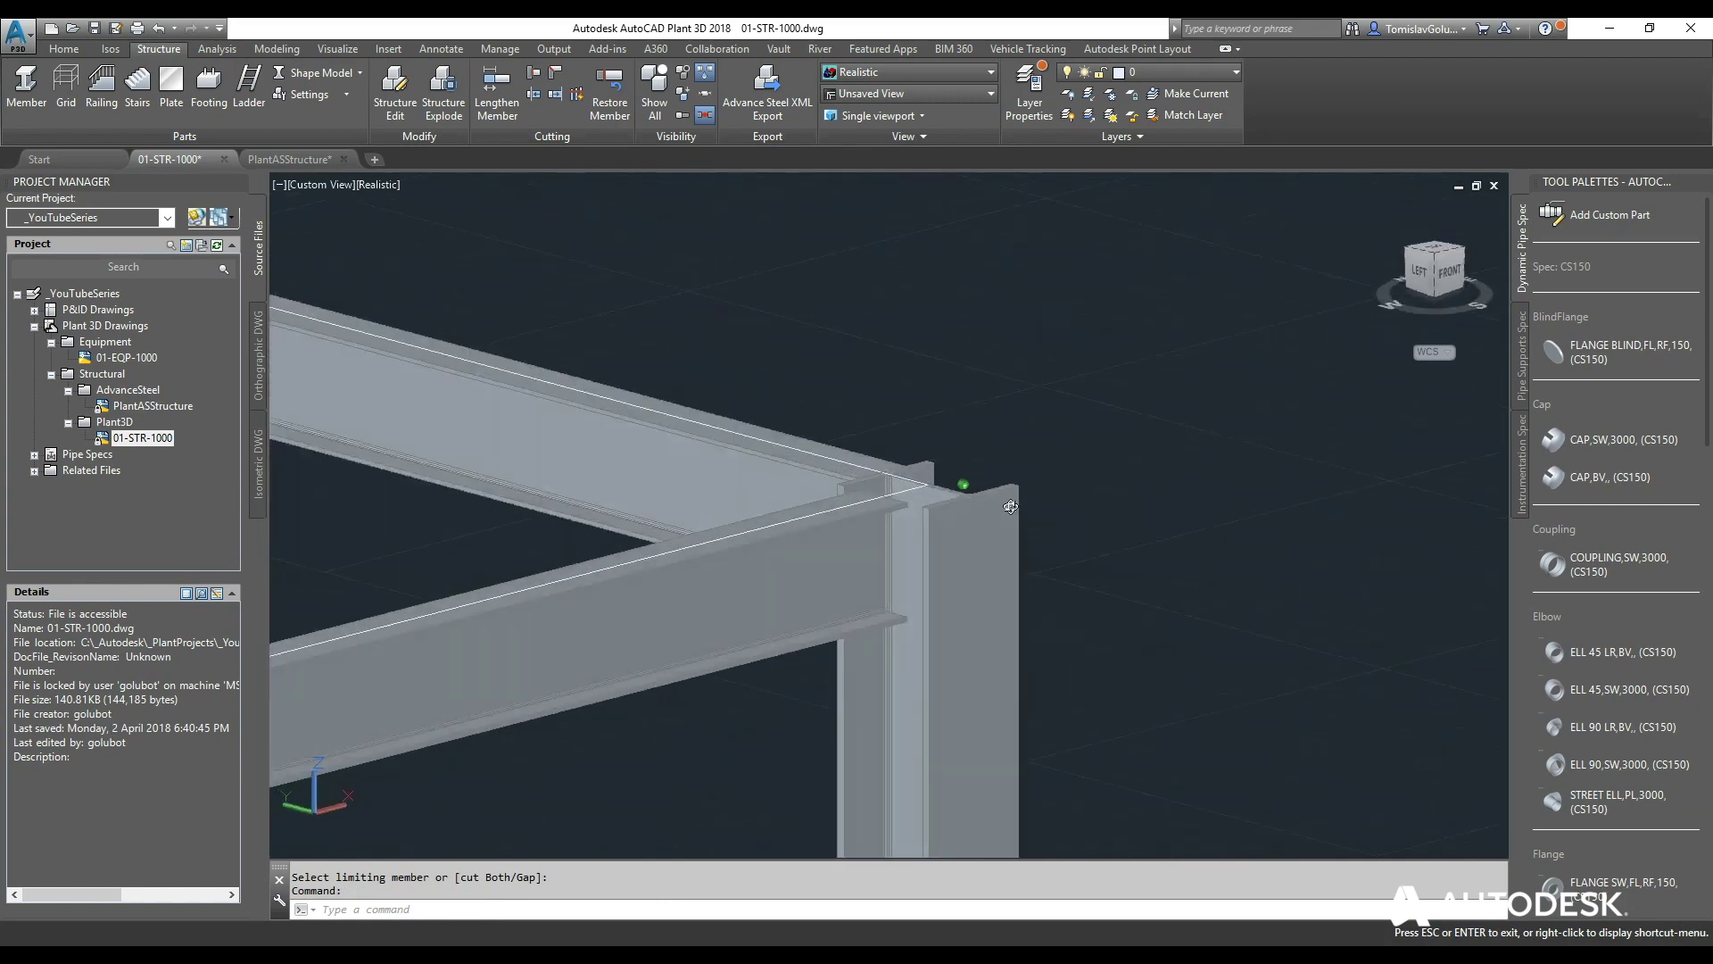
middle_click(770, 713)
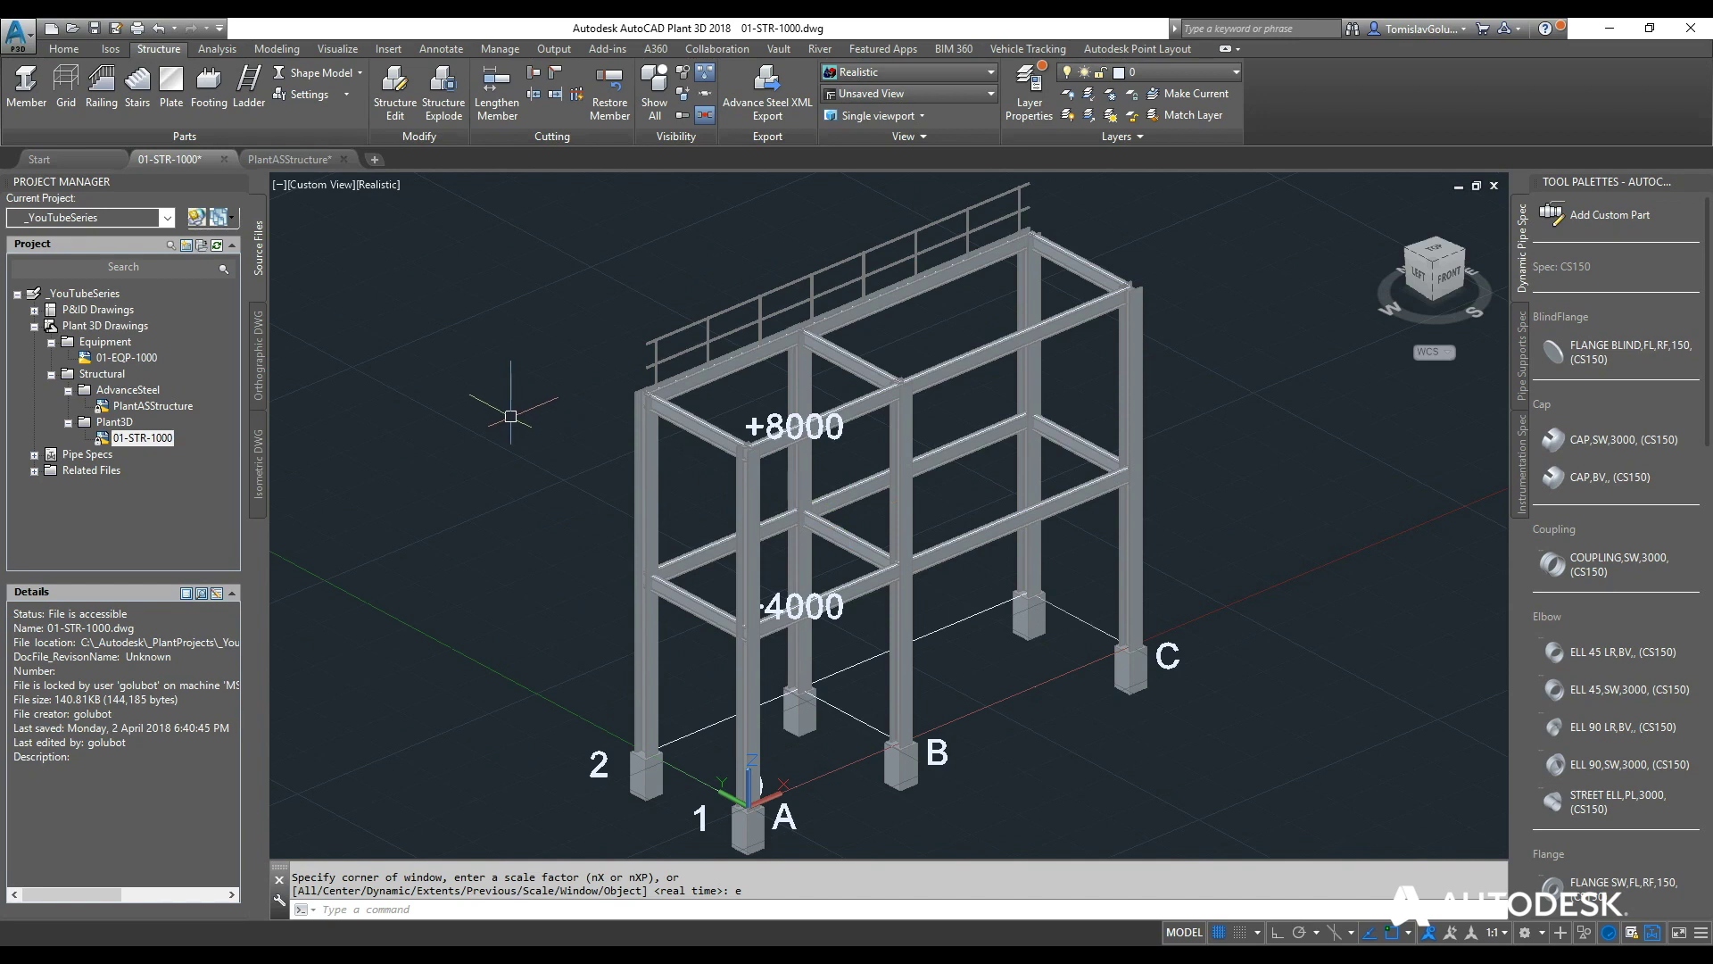
scroll(515, 424, down, 1)
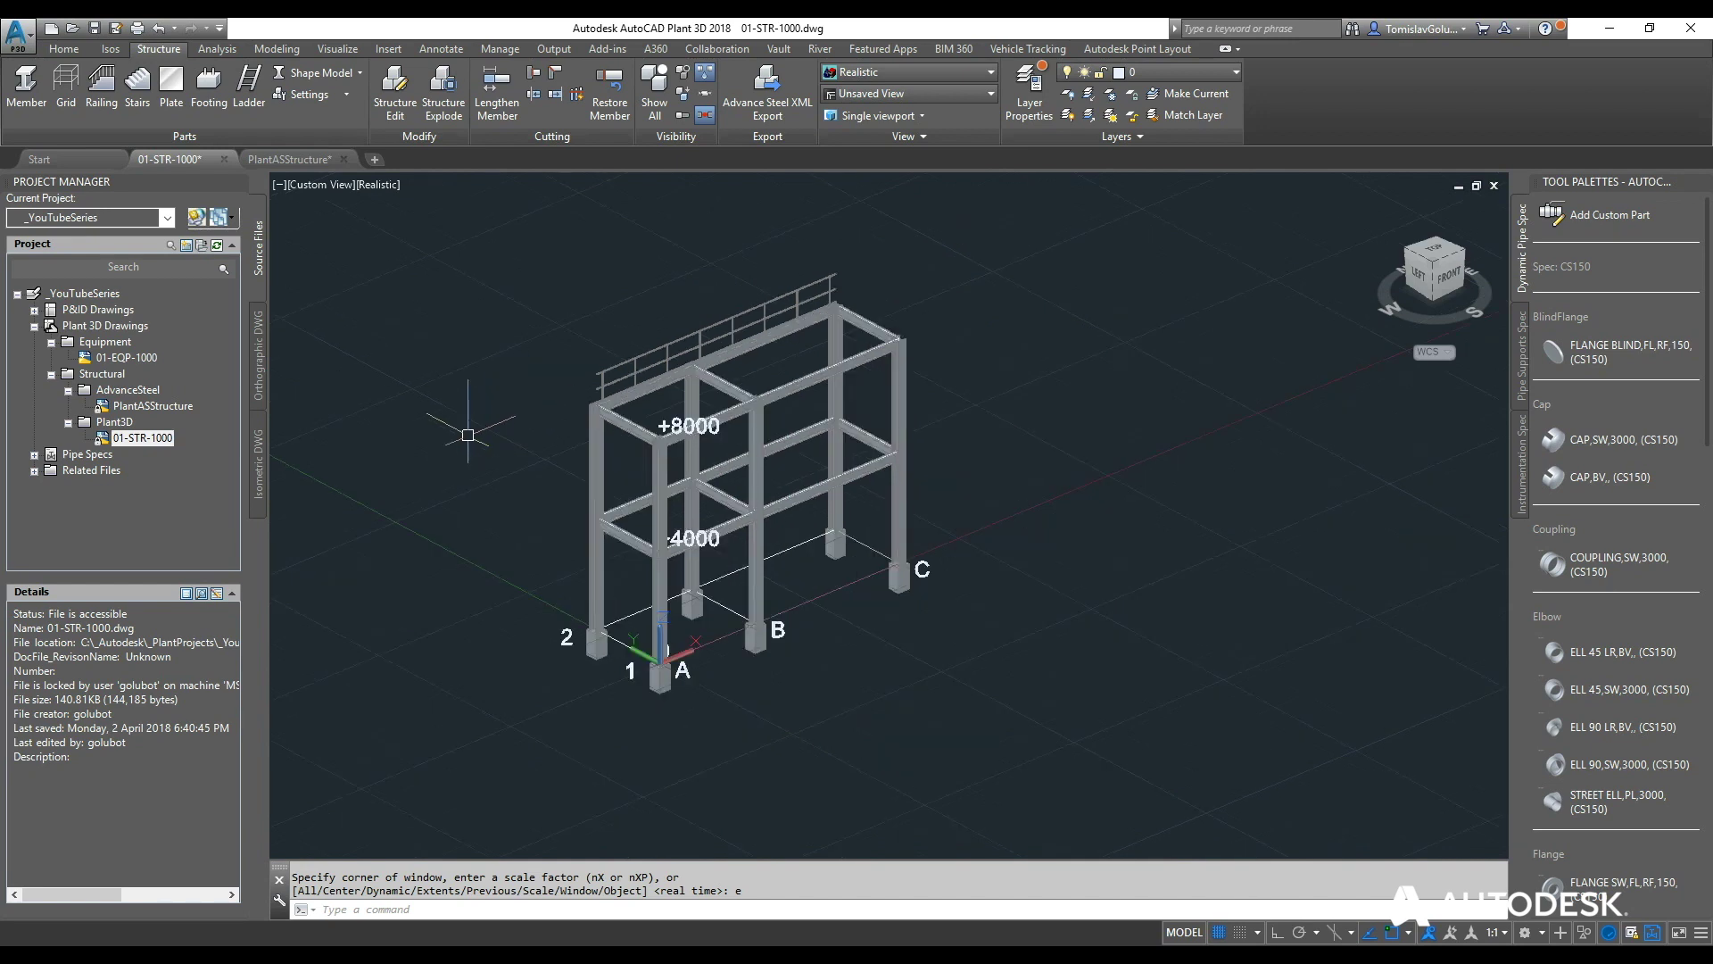